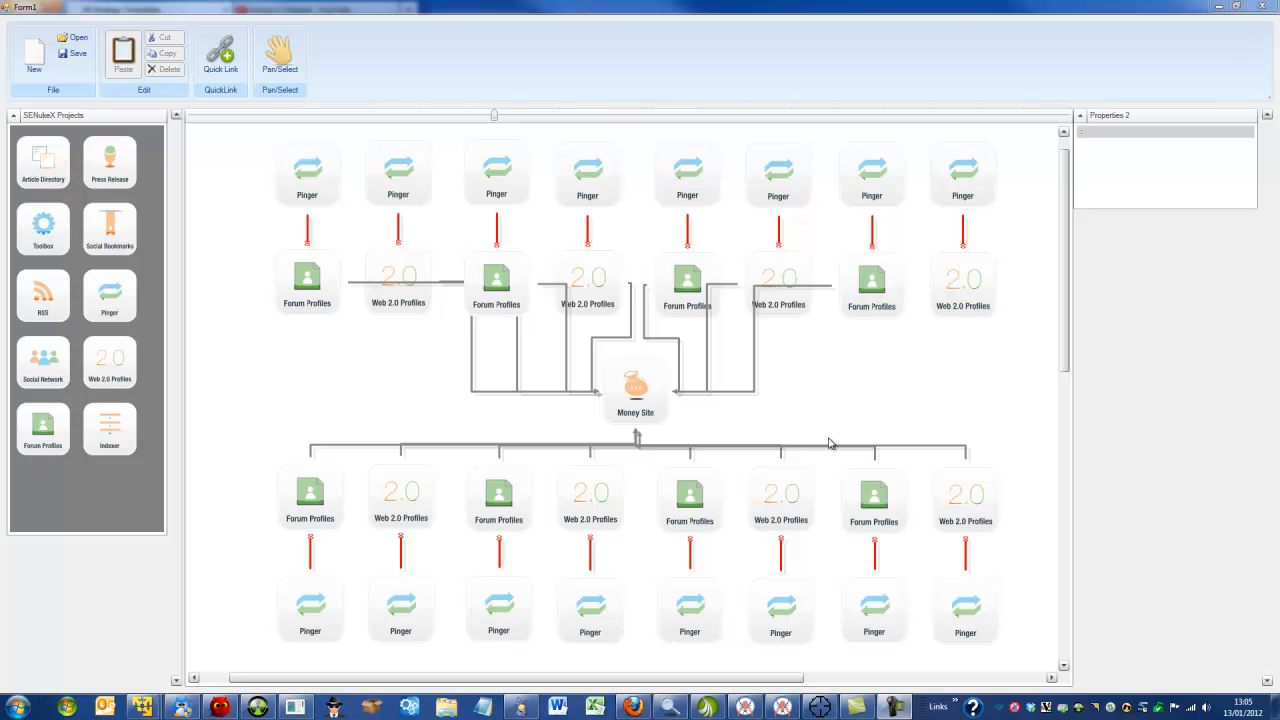
Step: Look over the X8 Strategy Templates page and the YouTube channel's uploaded videos in Firefox, then return to the template diagram in Form1
{"action": "left_click", "coordinate": [633, 707]}
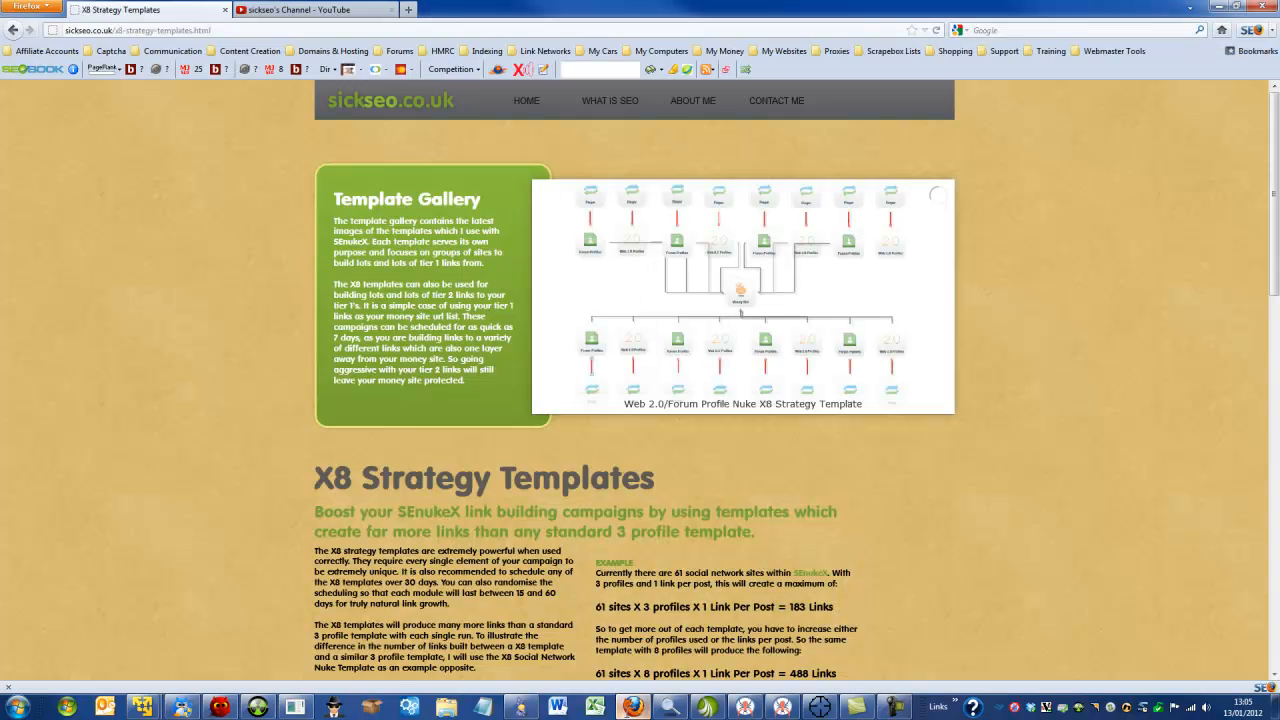
{"action": "left_click", "coordinate": [305, 10]}
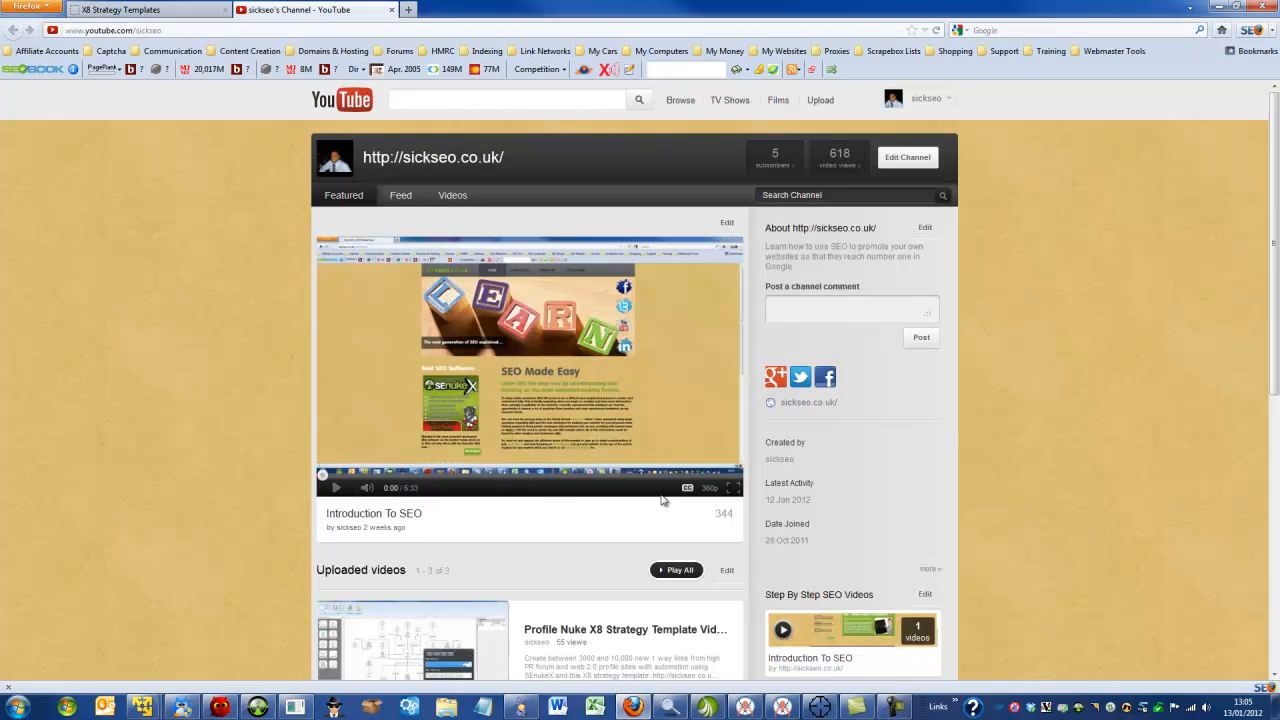
{"action": "scroll", "coordinate": [640, 503], "scroll_direction": "down", "scroll_amount": 3}
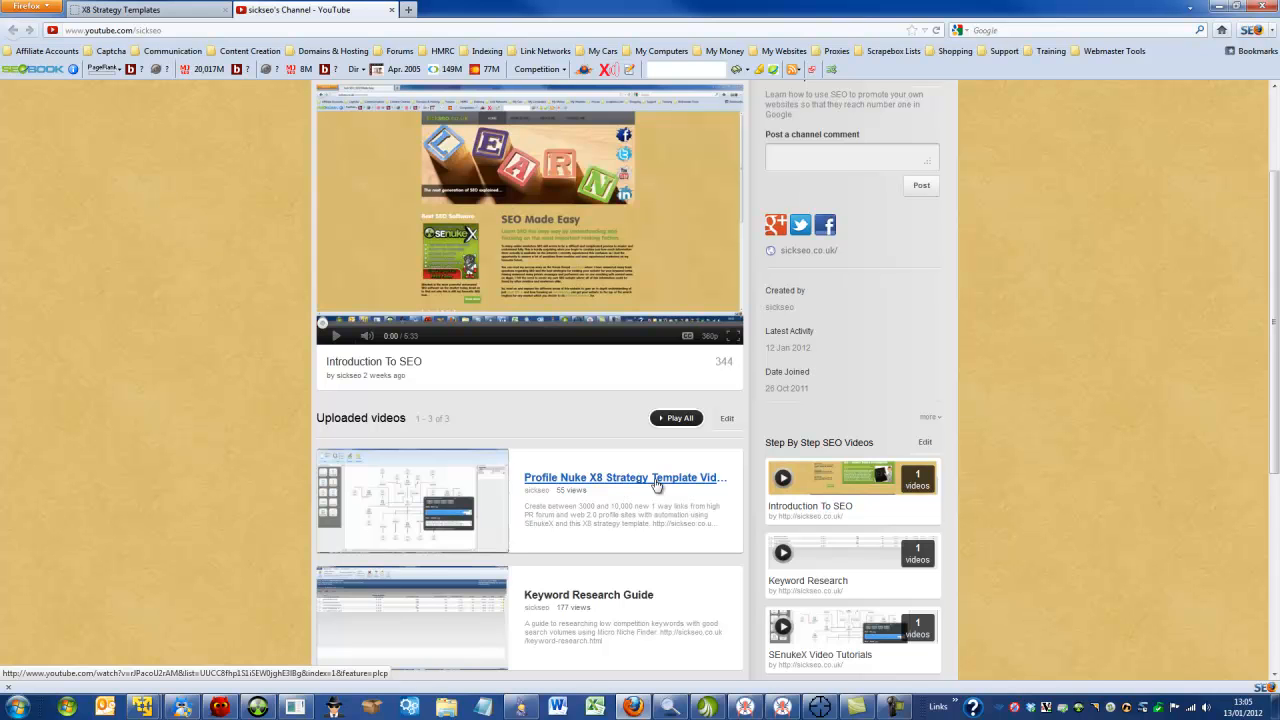
{"action": "left_click", "coordinate": [295, 707]}
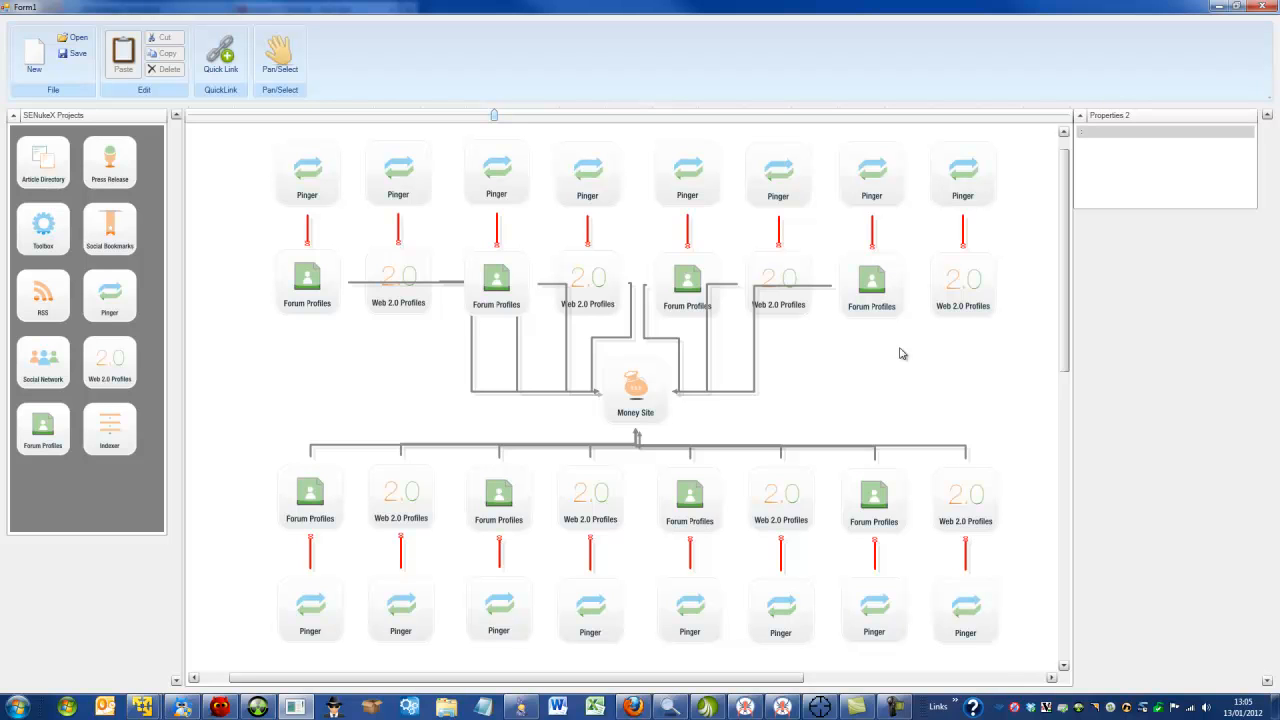
Step: Switch to Firefox's X8 Strategy Templates page and download the Profile Nuke X8 campaign file, opening it with WinRAR and dismissing the licence reminder
{"action": "left_click", "coordinate": [633, 707]}
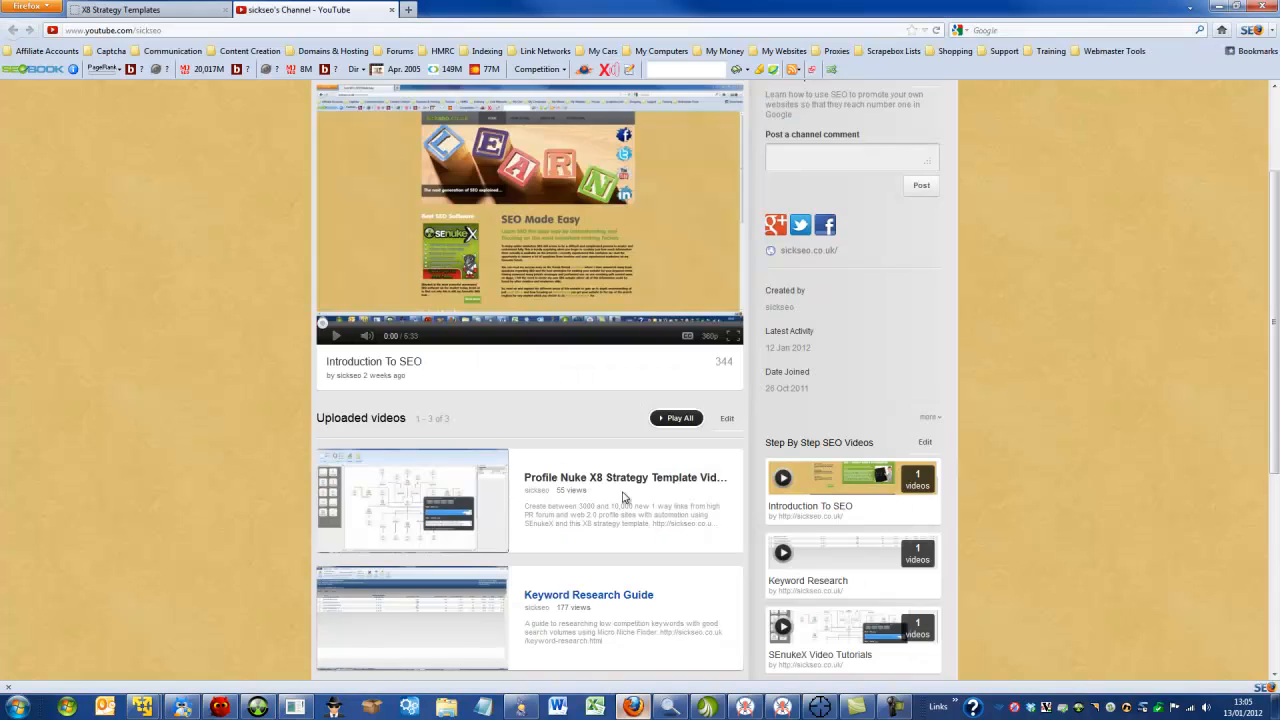
{"action": "left_click", "coordinate": [188, 10]}
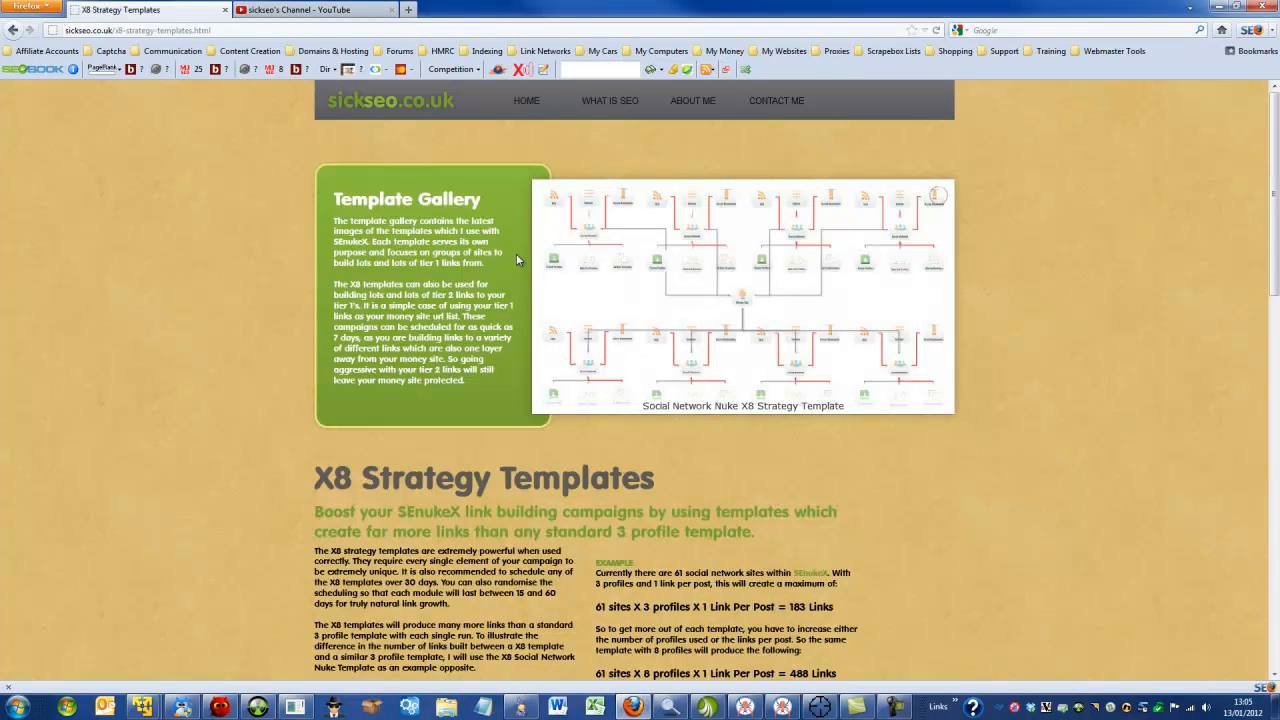
{"action": "key", "text": "ctrl+l"}
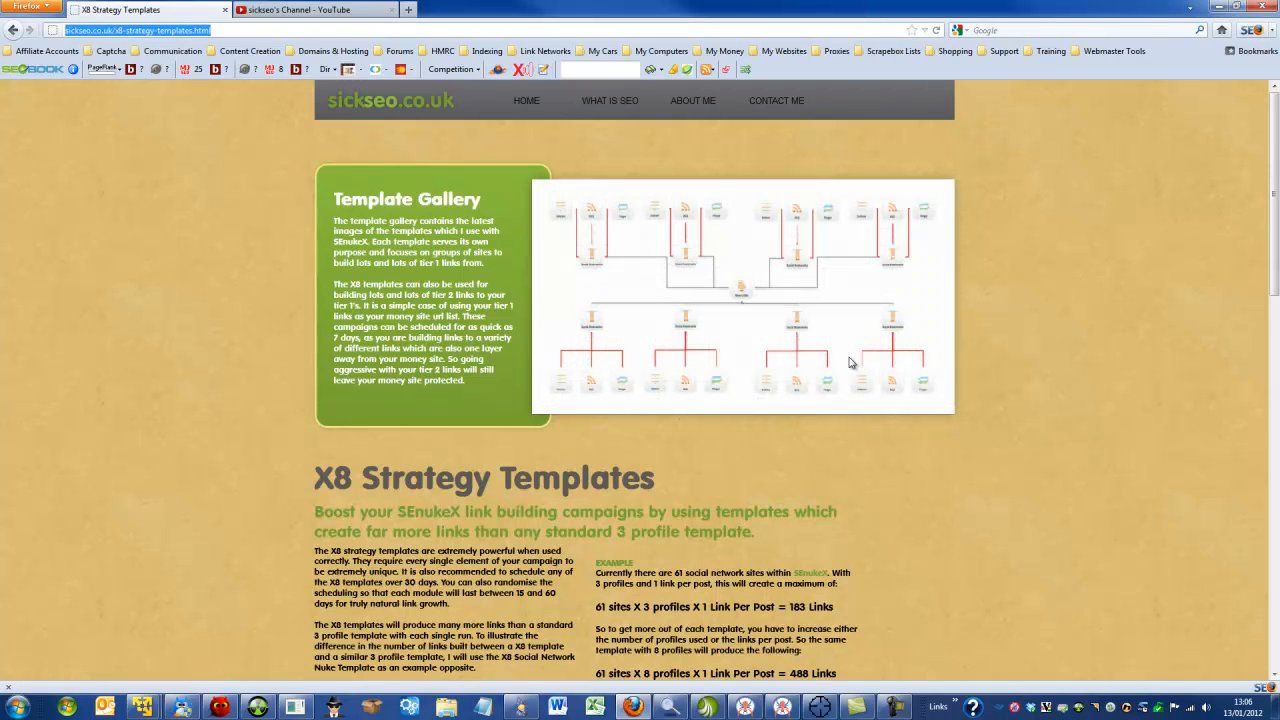
{"action": "scroll", "coordinate": [893, 358], "scroll_direction": "down", "scroll_amount": 5}
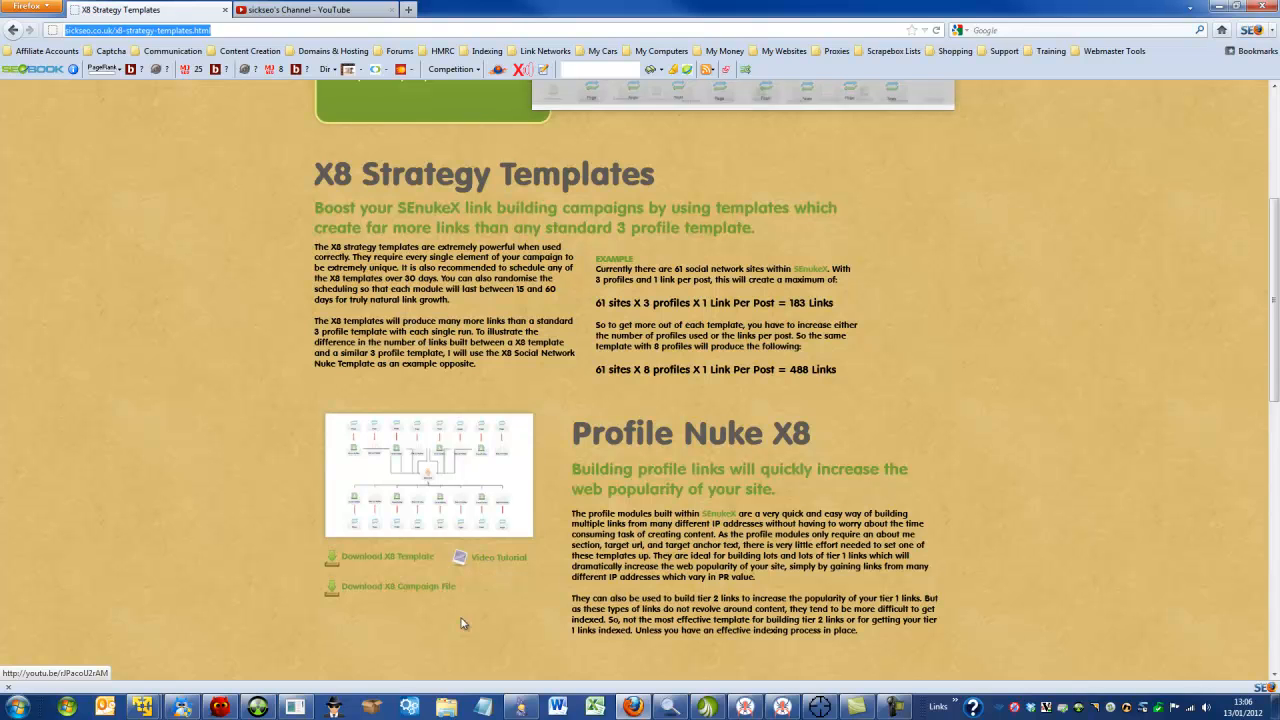
{"action": "left_click", "coordinate": [404, 593]}
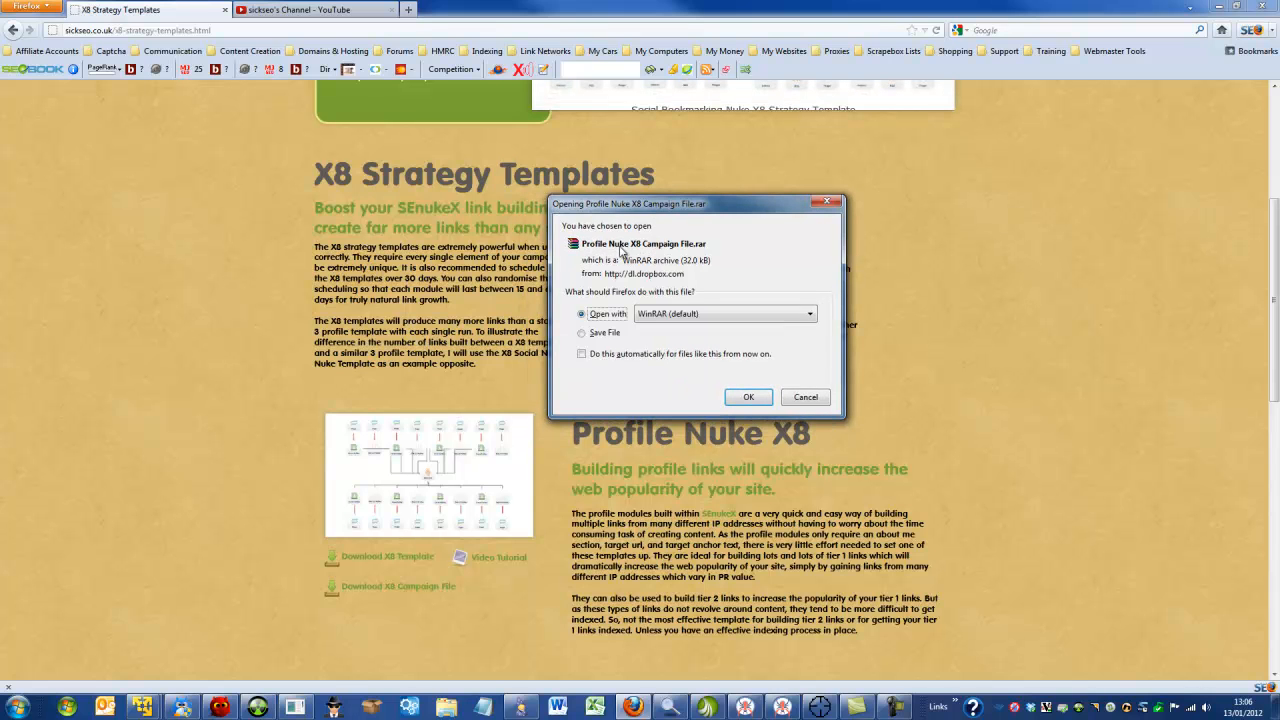
{"action": "left_click", "coordinate": [751, 399]}
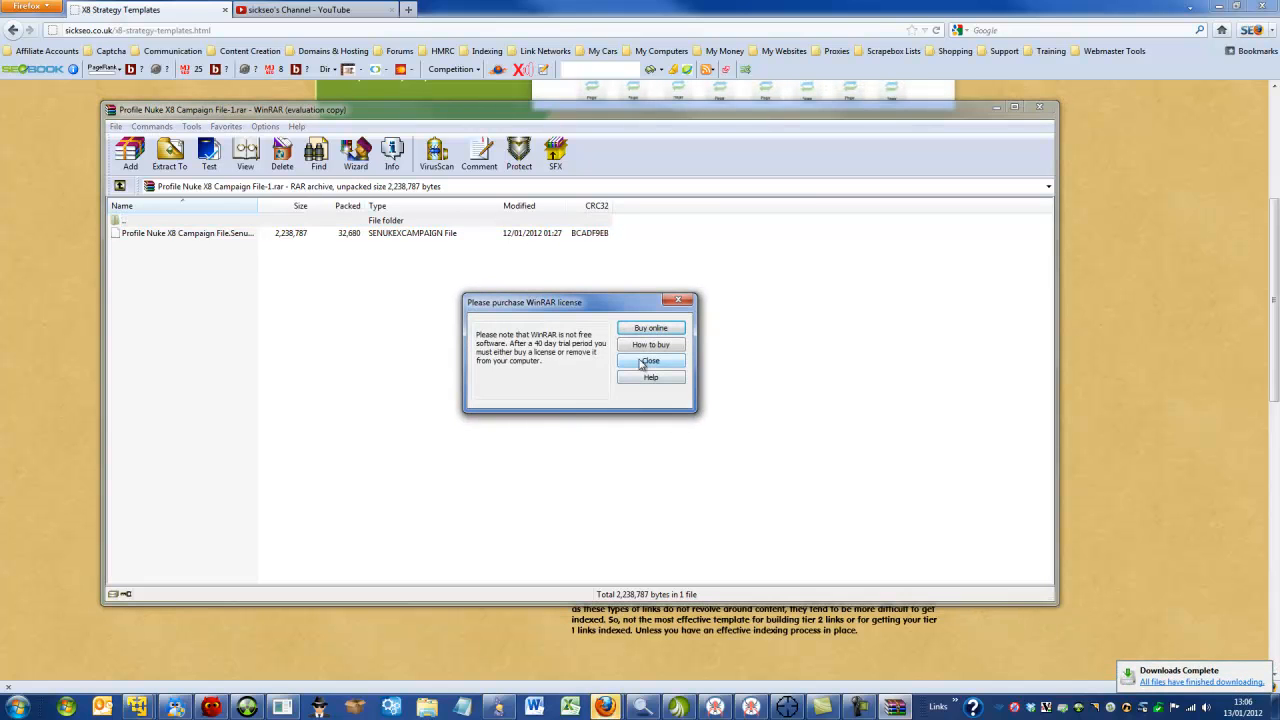
{"action": "left_click", "coordinate": [643, 360]}
Step: Extract the campaign archive to the Desktop, replacing all existing files, and close WinRAR
{"action": "left_click", "coordinate": [170, 152]}
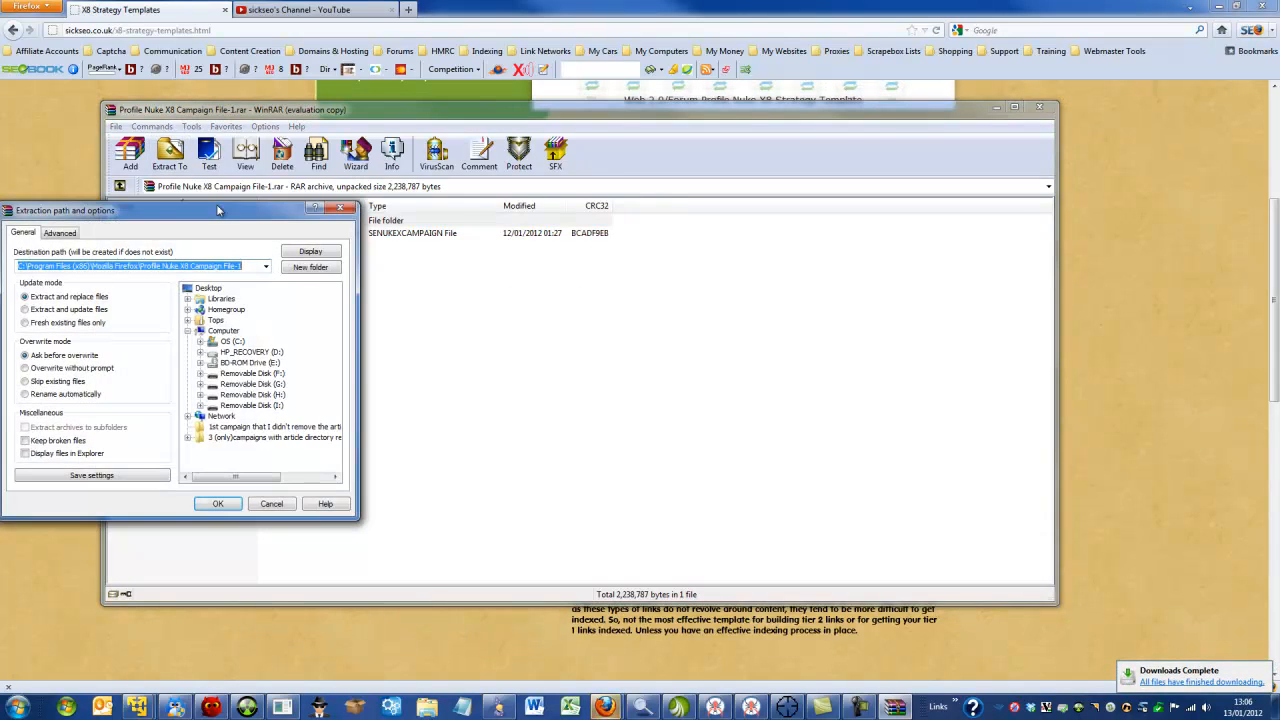
{"action": "left_click_drag", "start_coordinate": [255, 215], "coordinate": [337, 217]}
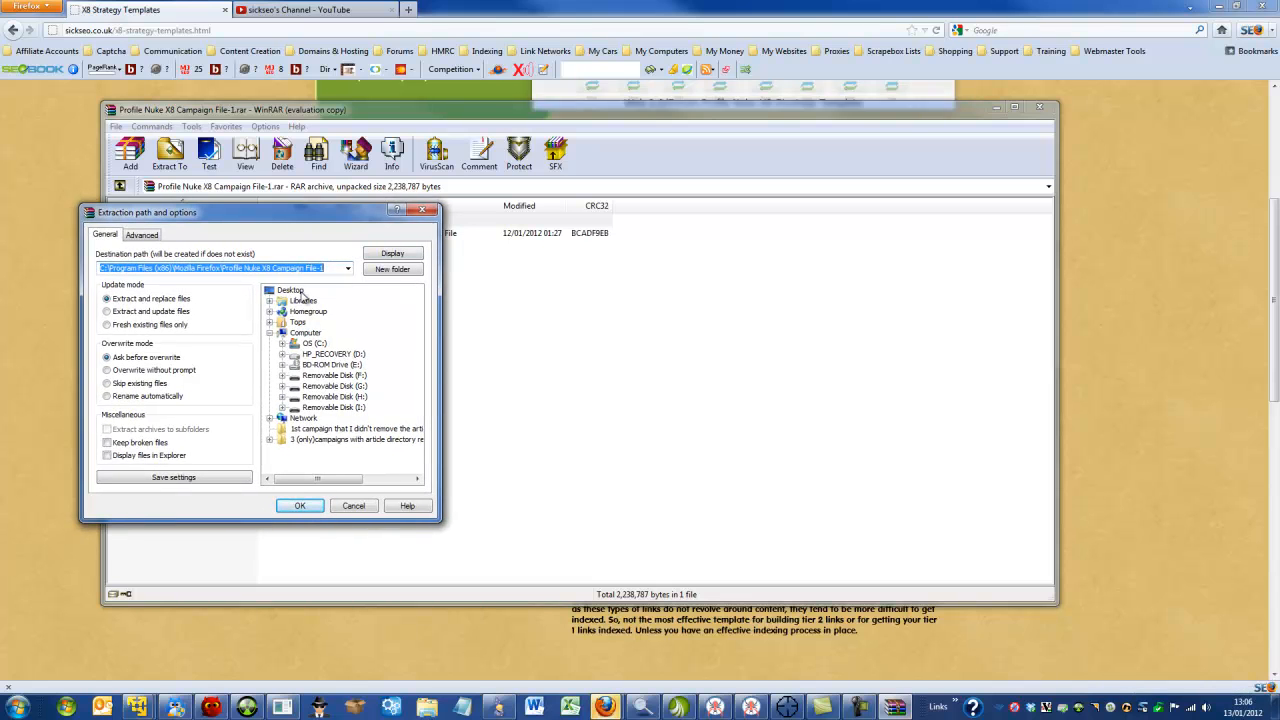
{"action": "left_click", "coordinate": [299, 291]}
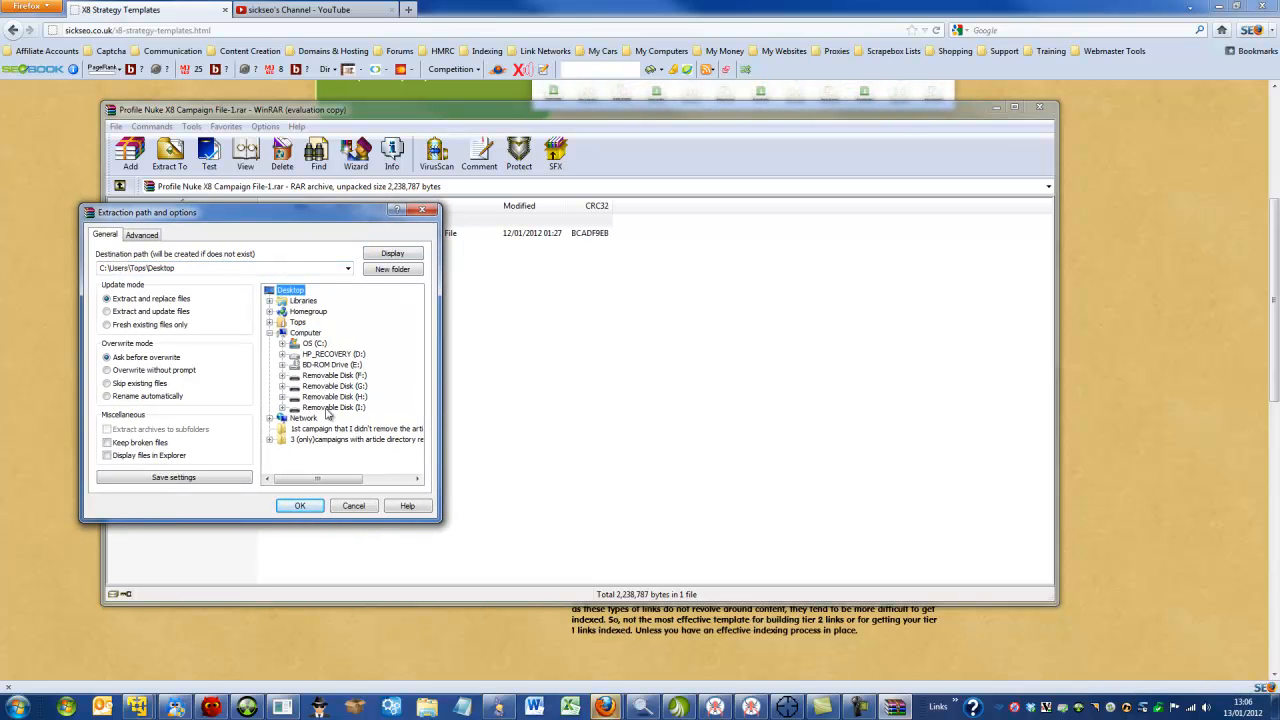
{"action": "left_click", "coordinate": [299, 505]}
{"action": "left_click", "coordinate": [545, 429]}
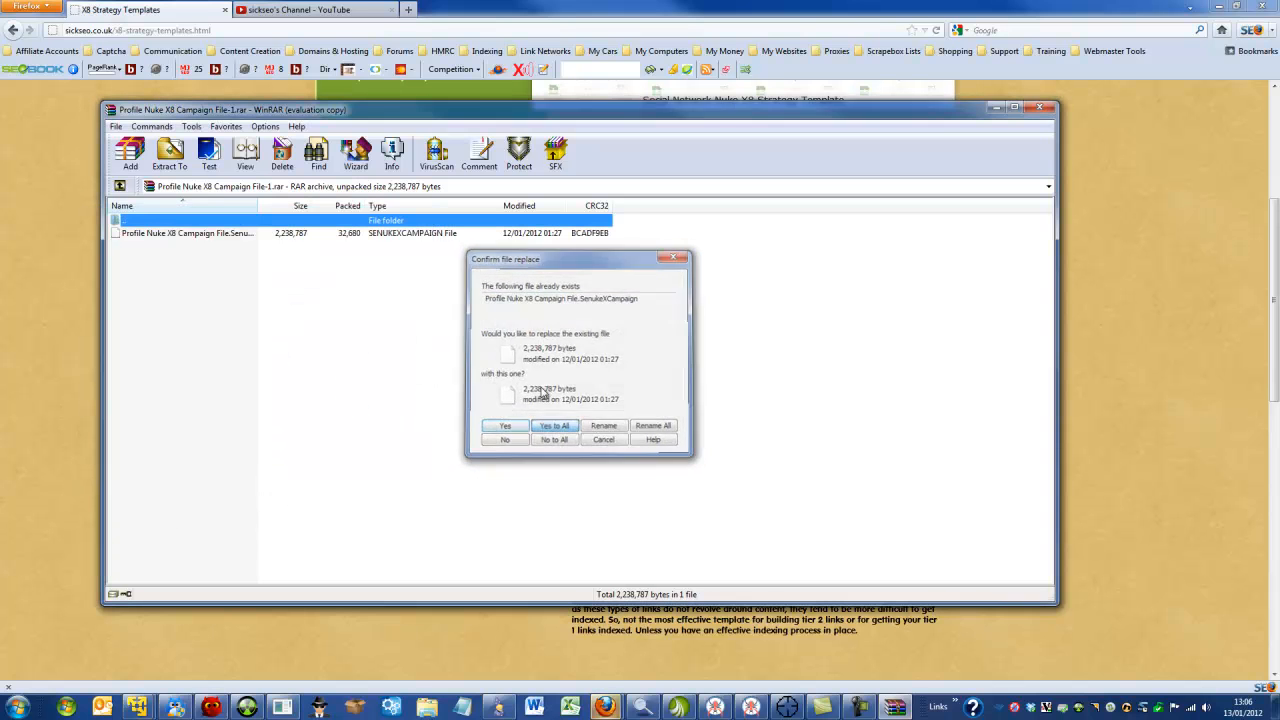
{"action": "left_click", "coordinate": [1039, 107]}
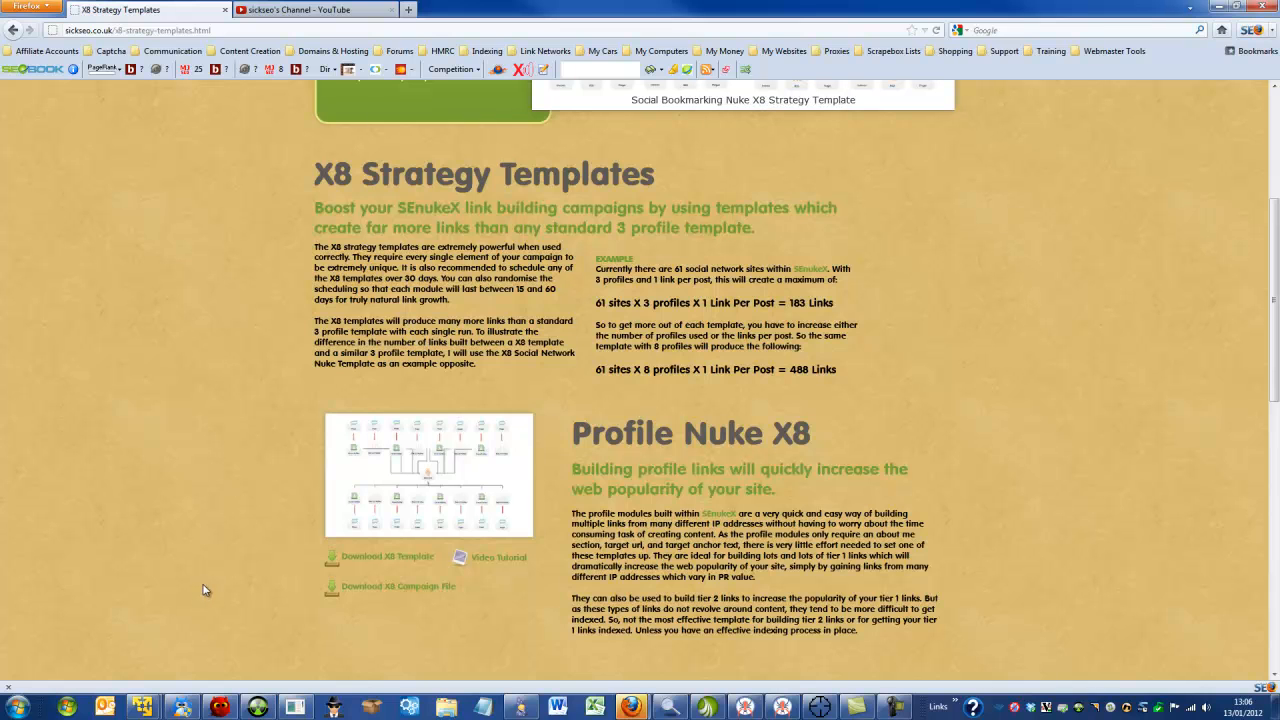
Step: Switch to SEnuke X and import Profile Nuke X8 Campaign File.SenukeXCampaign from the Desktop
{"action": "left_click", "coordinate": [262, 708]}
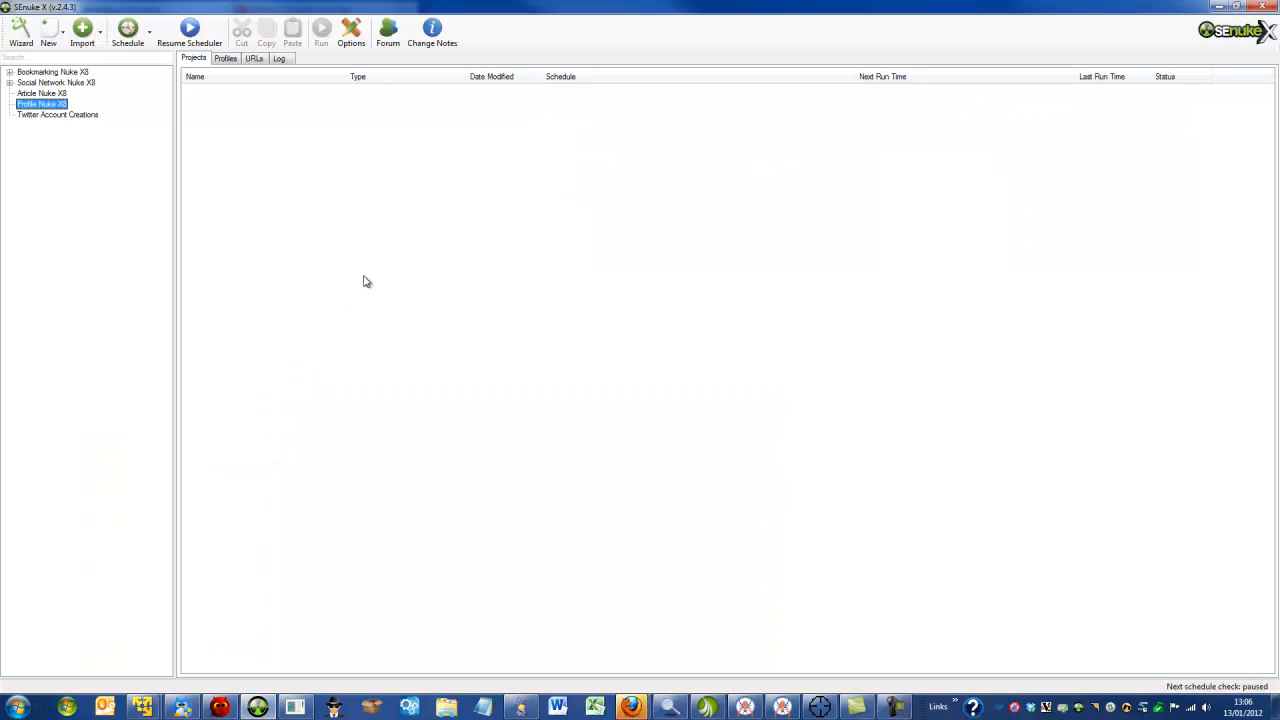
{"action": "left_click", "coordinate": [91, 38]}
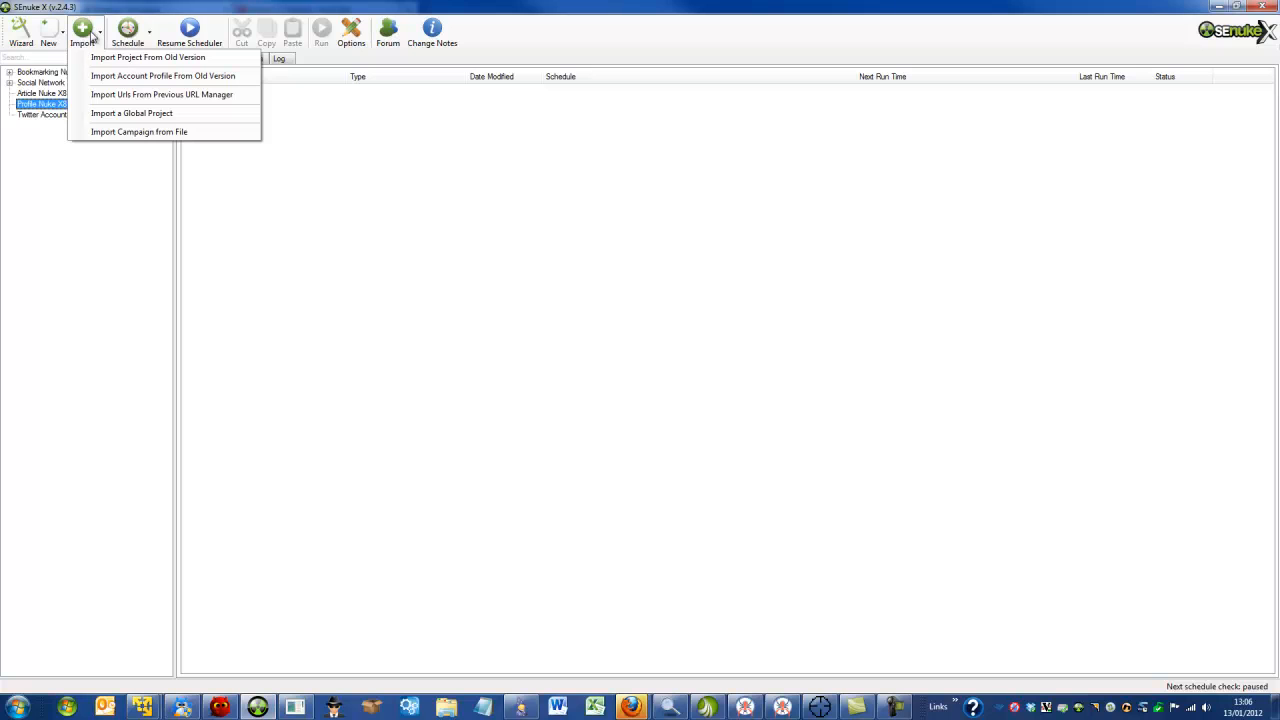
{"action": "left_click", "coordinate": [140, 133]}
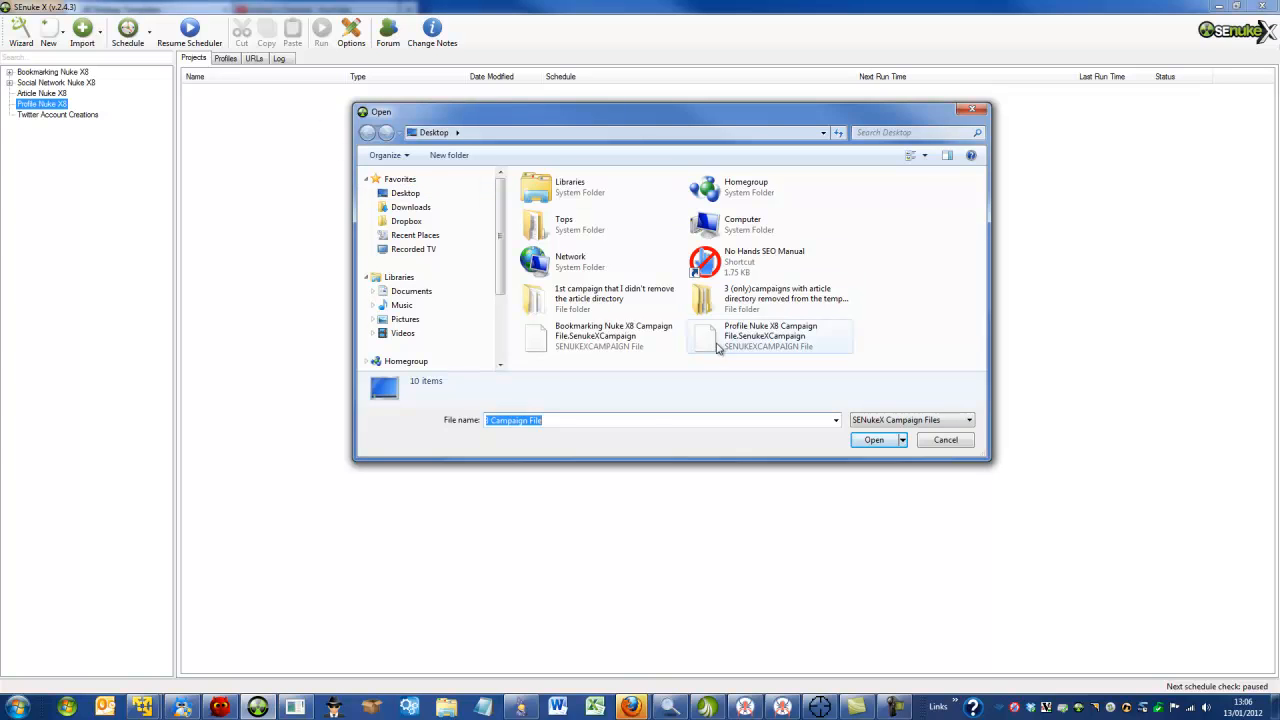
{"action": "left_click", "coordinate": [765, 337]}
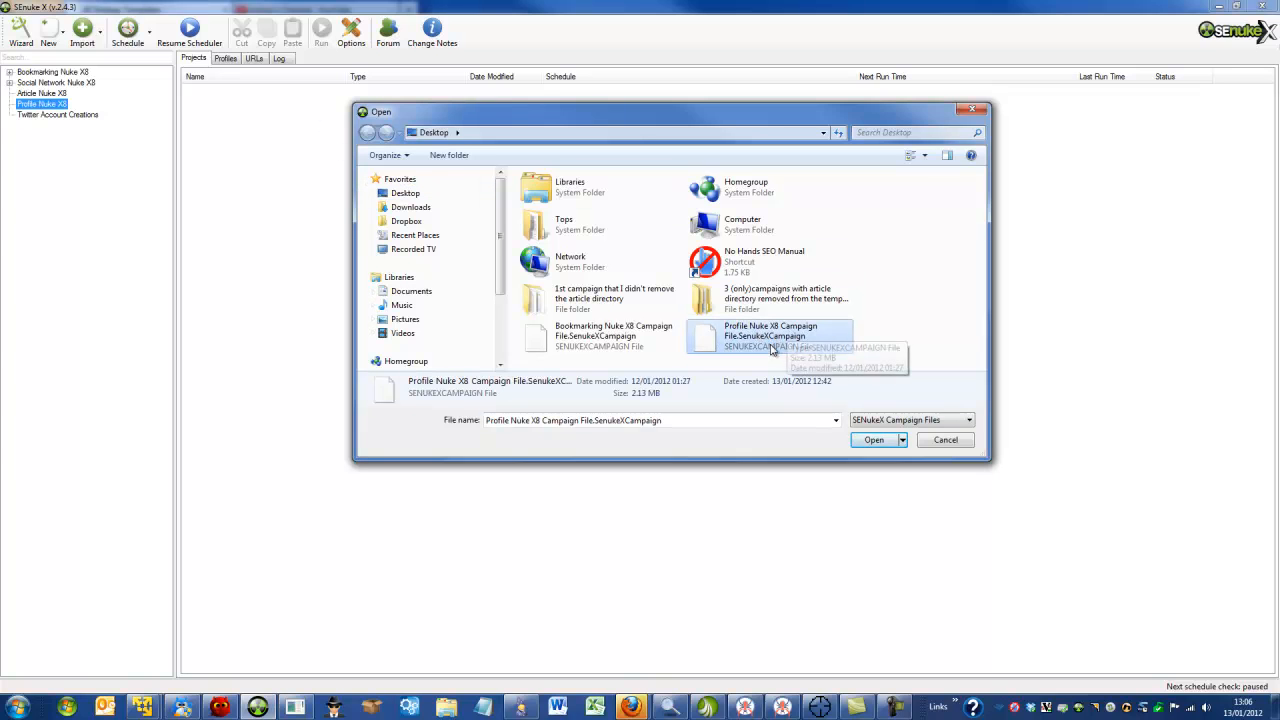
{"action": "left_click", "coordinate": [874, 441]}
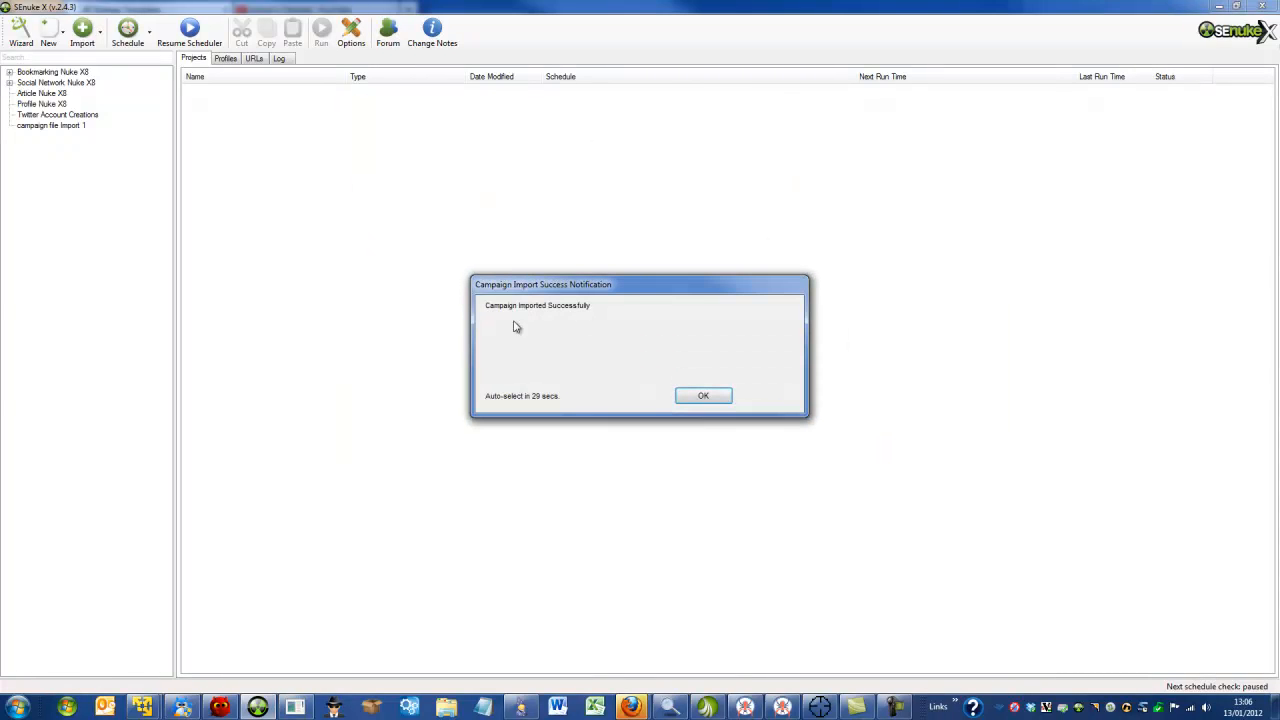
{"action": "left_click", "coordinate": [700, 397]}
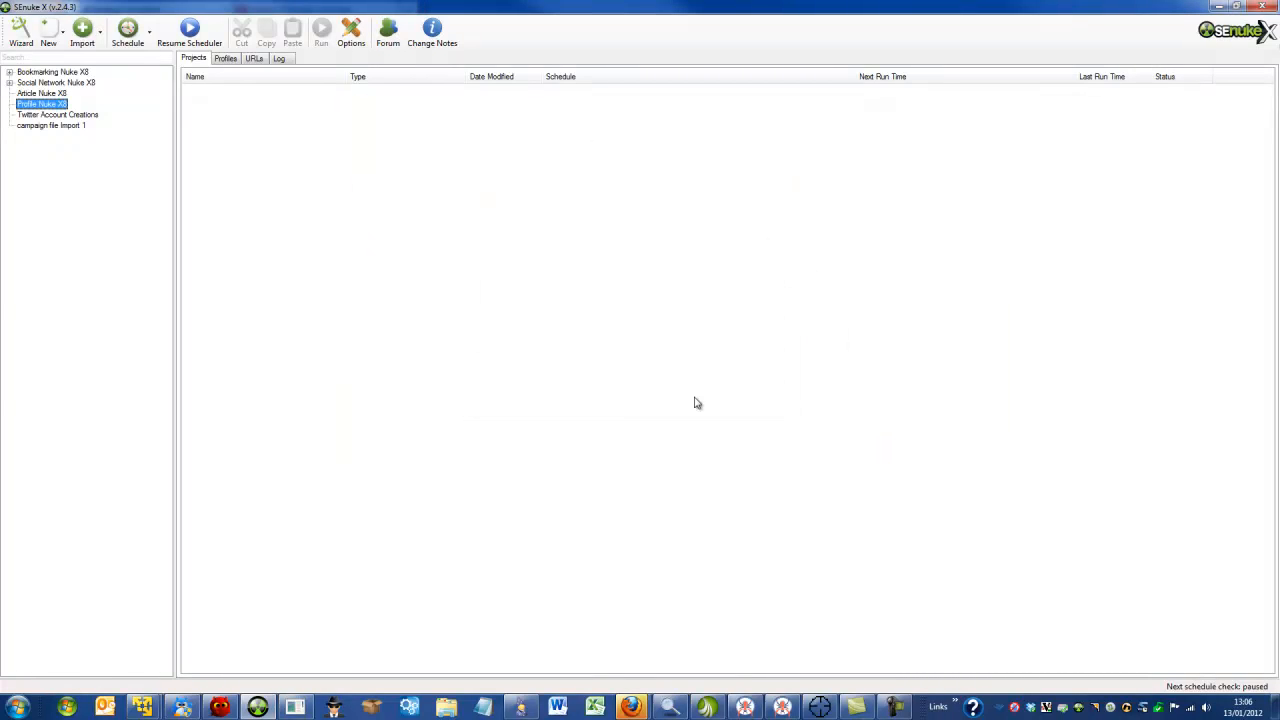
Step: Move the imported campaign into Profile Nuke X8 in the campaign tree and show its projects
{"action": "left_click", "coordinate": [47, 126]}
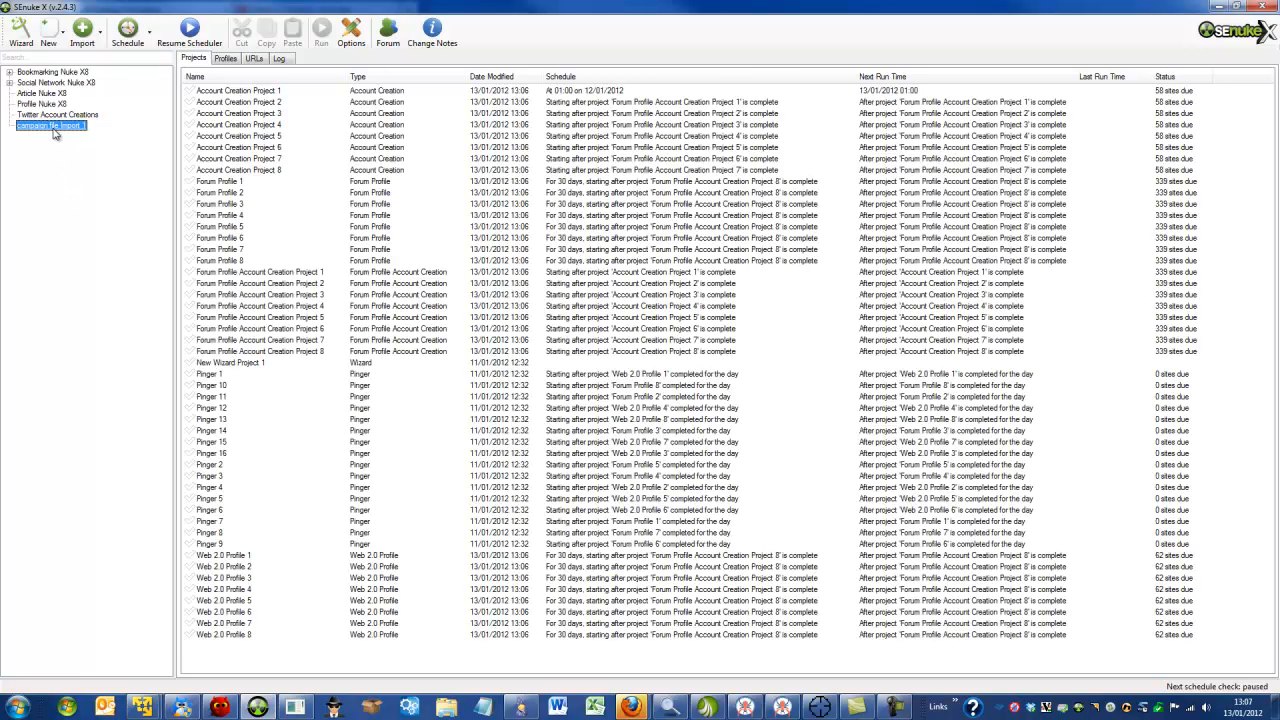
{"action": "left_click", "coordinate": [49, 105]}
{"action": "left_click", "coordinate": [62, 124]}
{"action": "left_click_drag", "start_coordinate": [62, 124], "coordinate": [63, 105]}
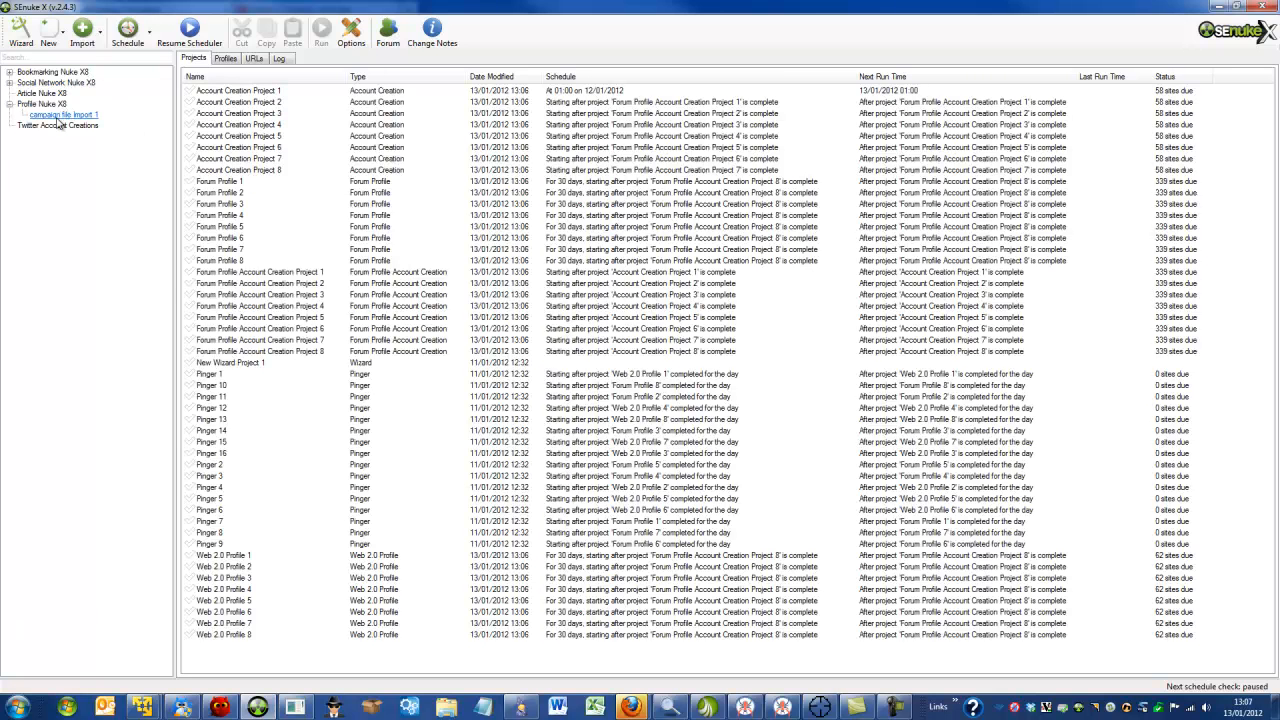
{"action": "left_click", "coordinate": [60, 122]}
{"action": "left_click", "coordinate": [304, 269]}
{"action": "left_click", "coordinate": [55, 124]}
{"action": "left_click", "coordinate": [52, 117]}
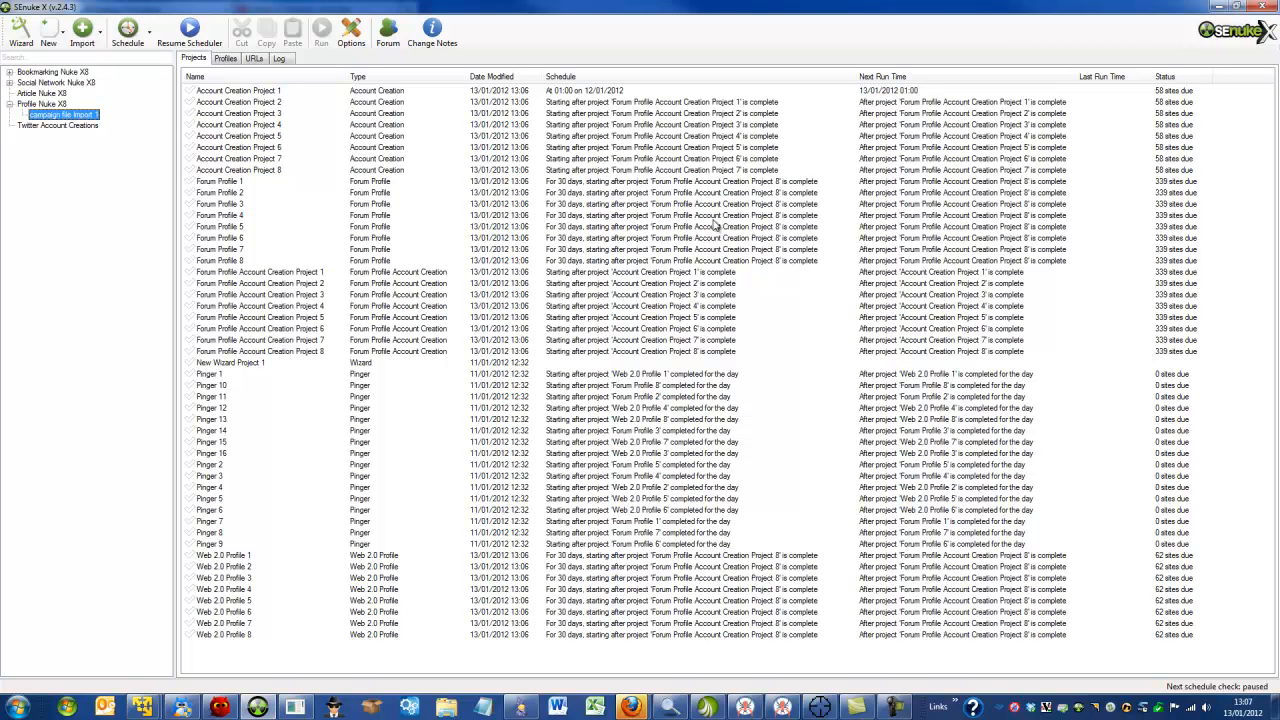
Step: Examine the campaign's Account Creation, Forum Profile, Forum Profile Account Creation and Web 2.0 Profile projects, 1 to 8 of each
{"action": "left_click", "coordinate": [264, 94]}
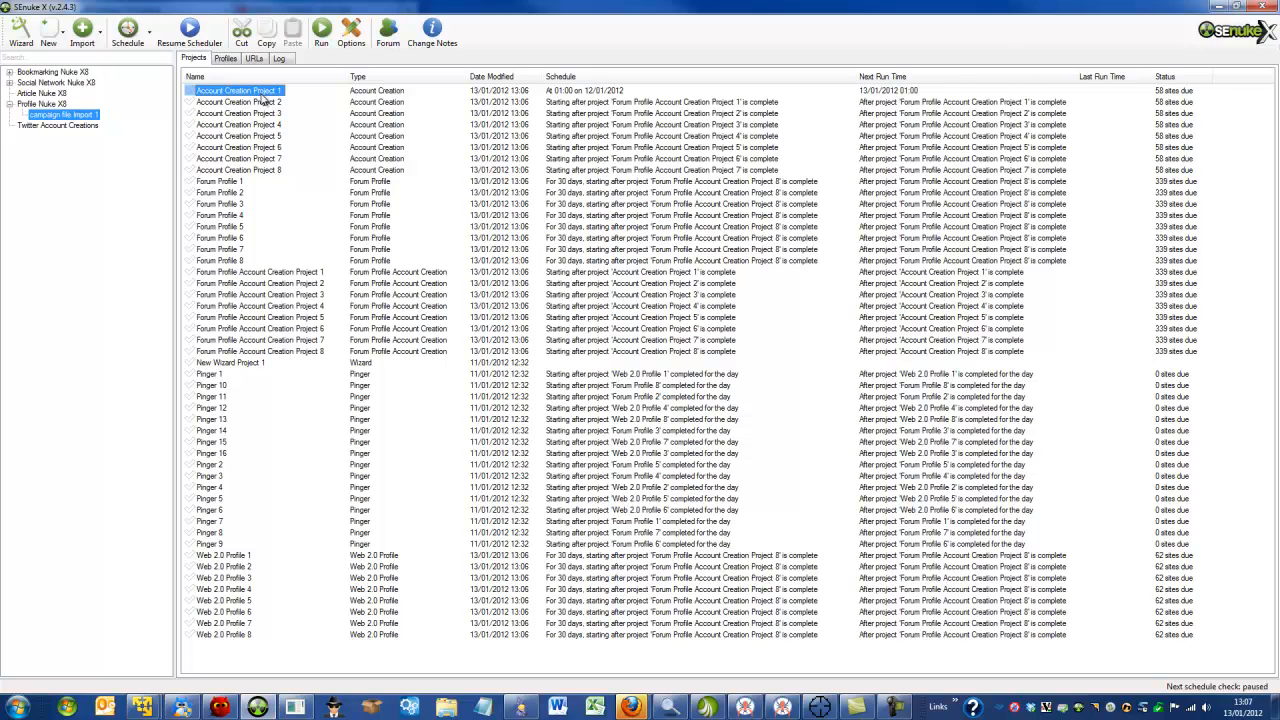
{"action": "left_click", "coordinate": [258, 170], "text": "shift"}
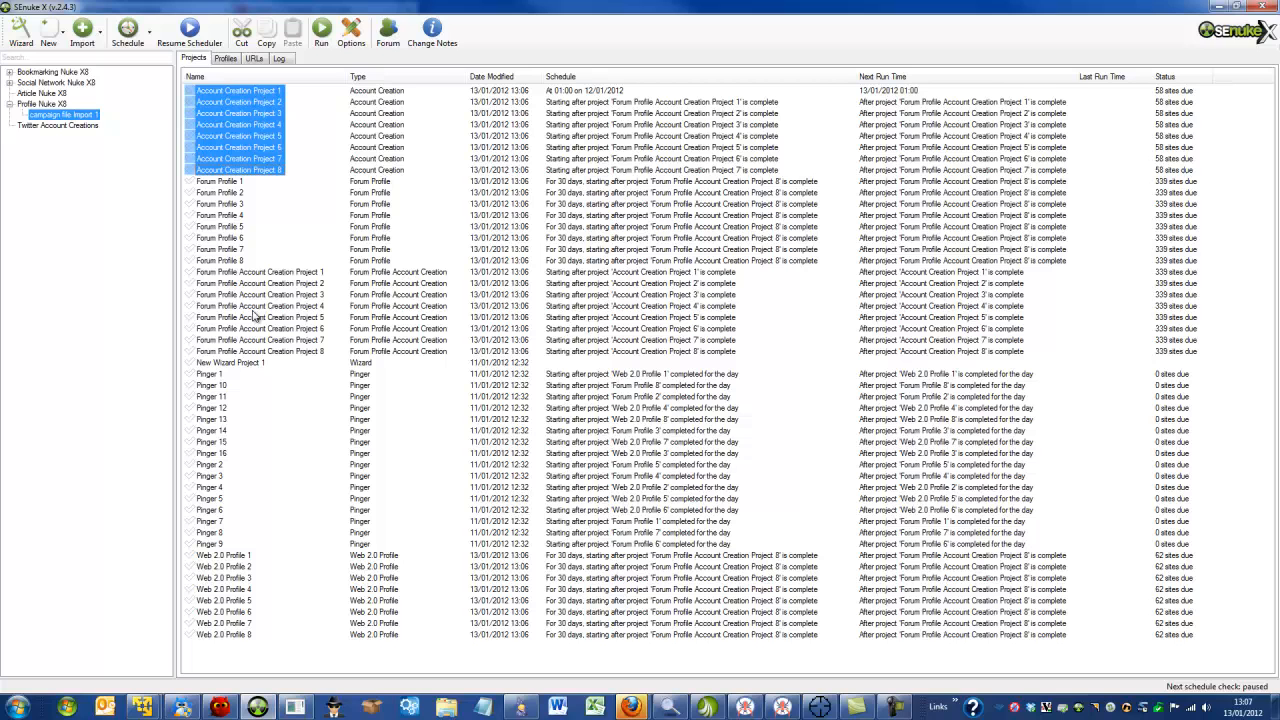
{"action": "left_click", "coordinate": [232, 183]}
{"action": "left_click", "coordinate": [226, 260], "text": "shift"}
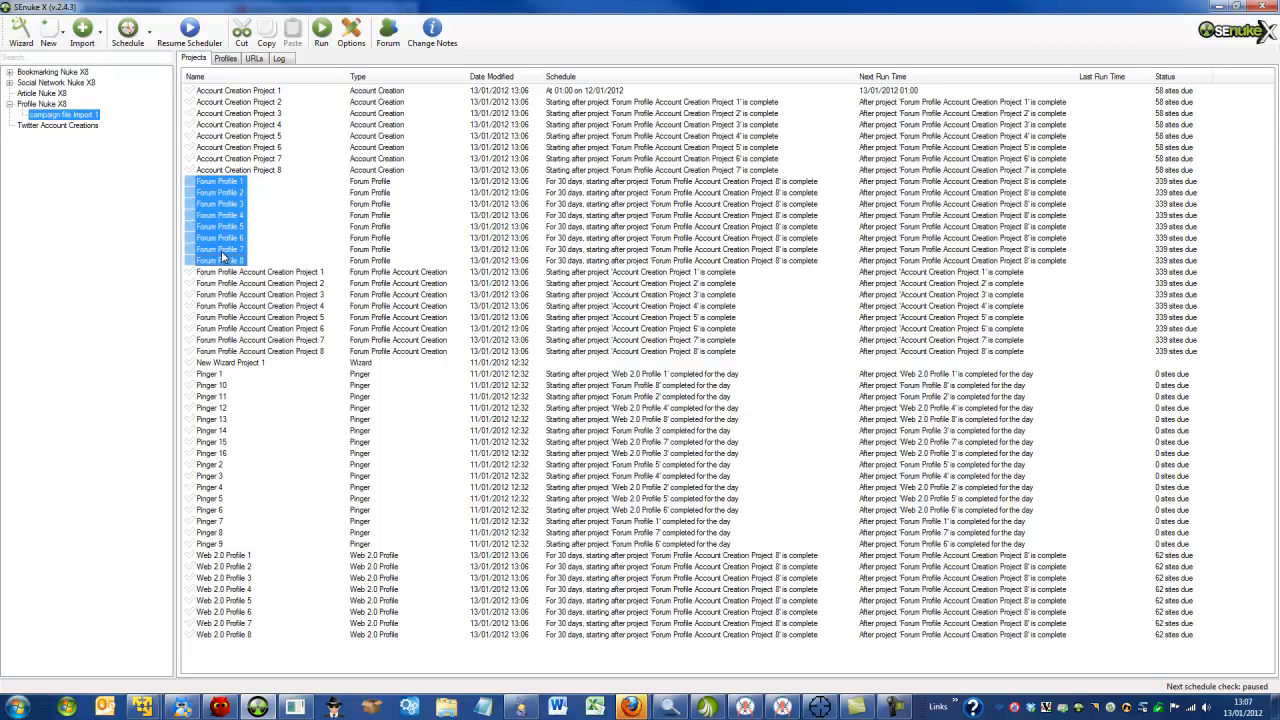
{"action": "left_click", "coordinate": [262, 273]}
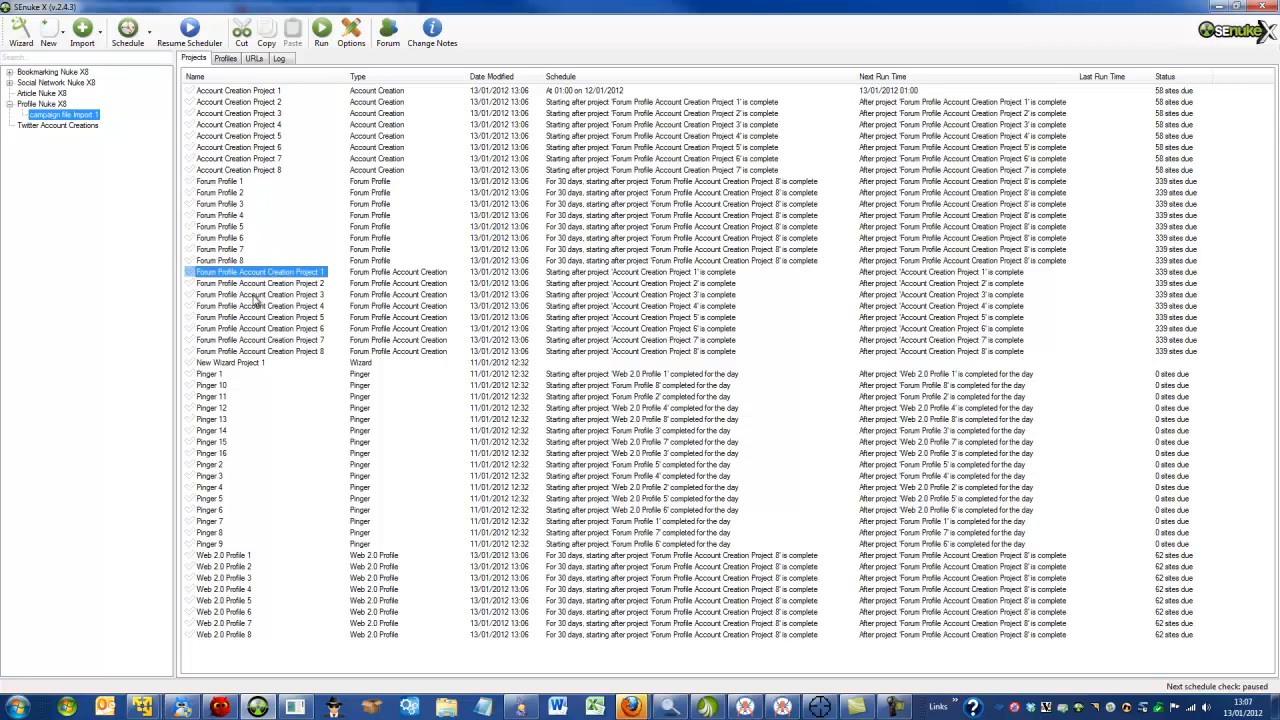
{"action": "left_click", "coordinate": [238, 352], "text": "shift"}
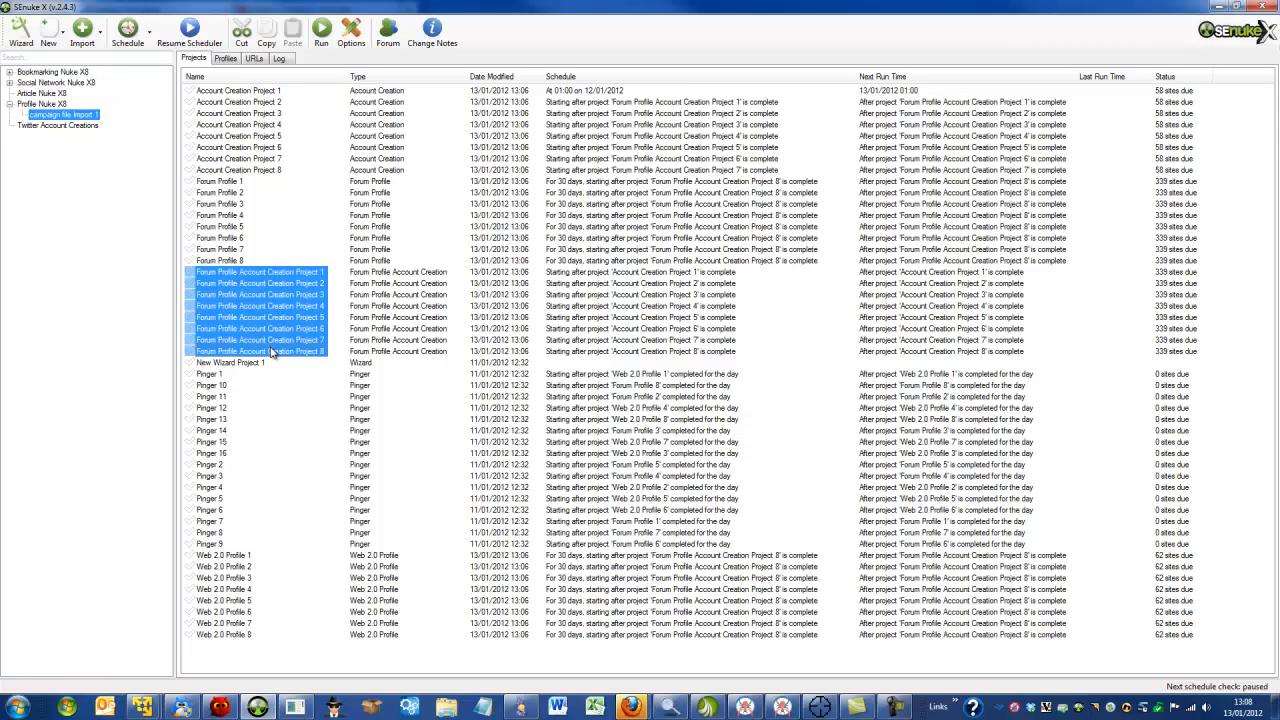
{"action": "left_click", "coordinate": [262, 93]}
{"action": "left_click", "coordinate": [258, 173], "text": "shift"}
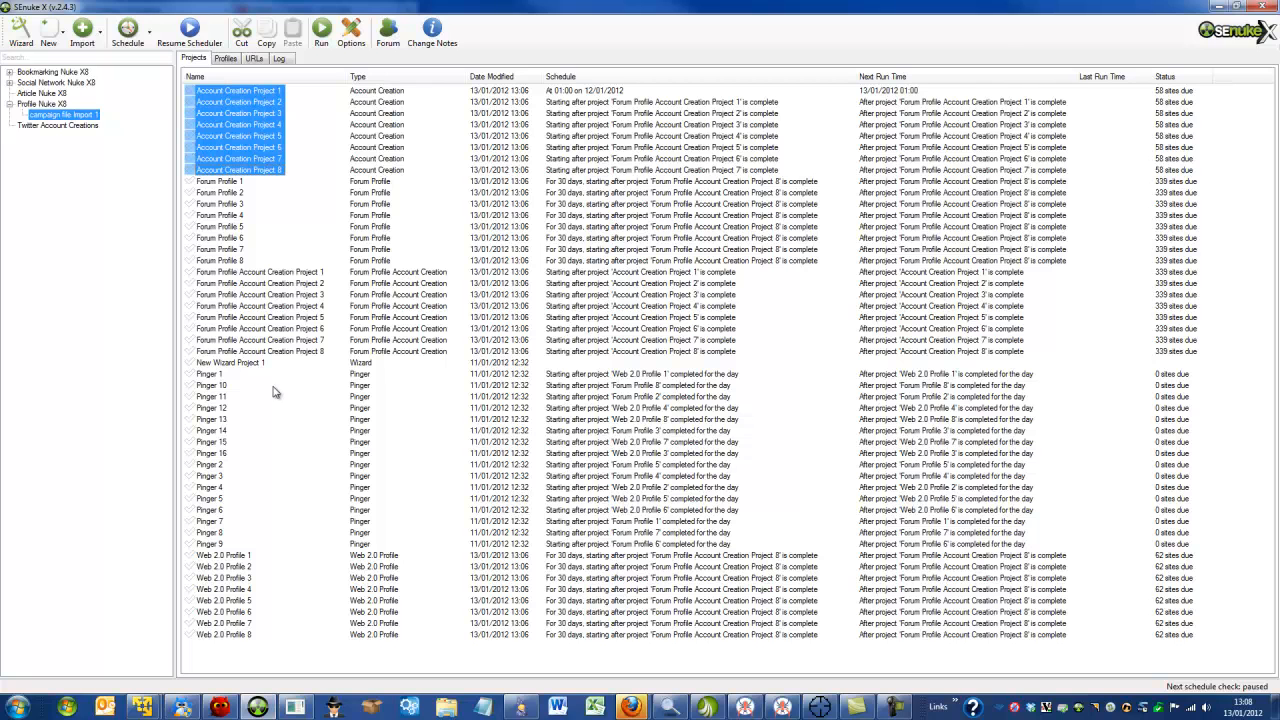
{"action": "left_click", "coordinate": [229, 555]}
{"action": "left_click", "coordinate": [237, 634], "text": "shift"}
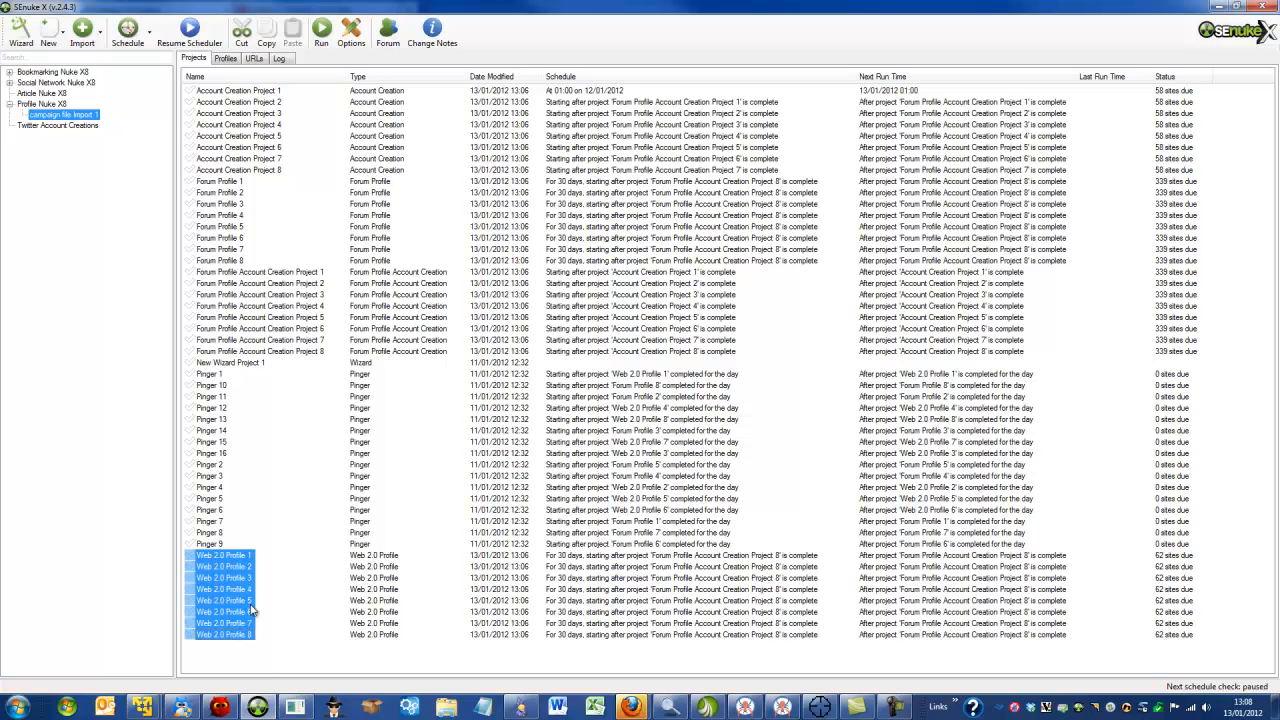
Step: Bring up the SenukeX Bio/About Spinner, move it aside, and open Account Creation Project 1 in SEnuke X
{"action": "left_click", "coordinate": [338, 708]}
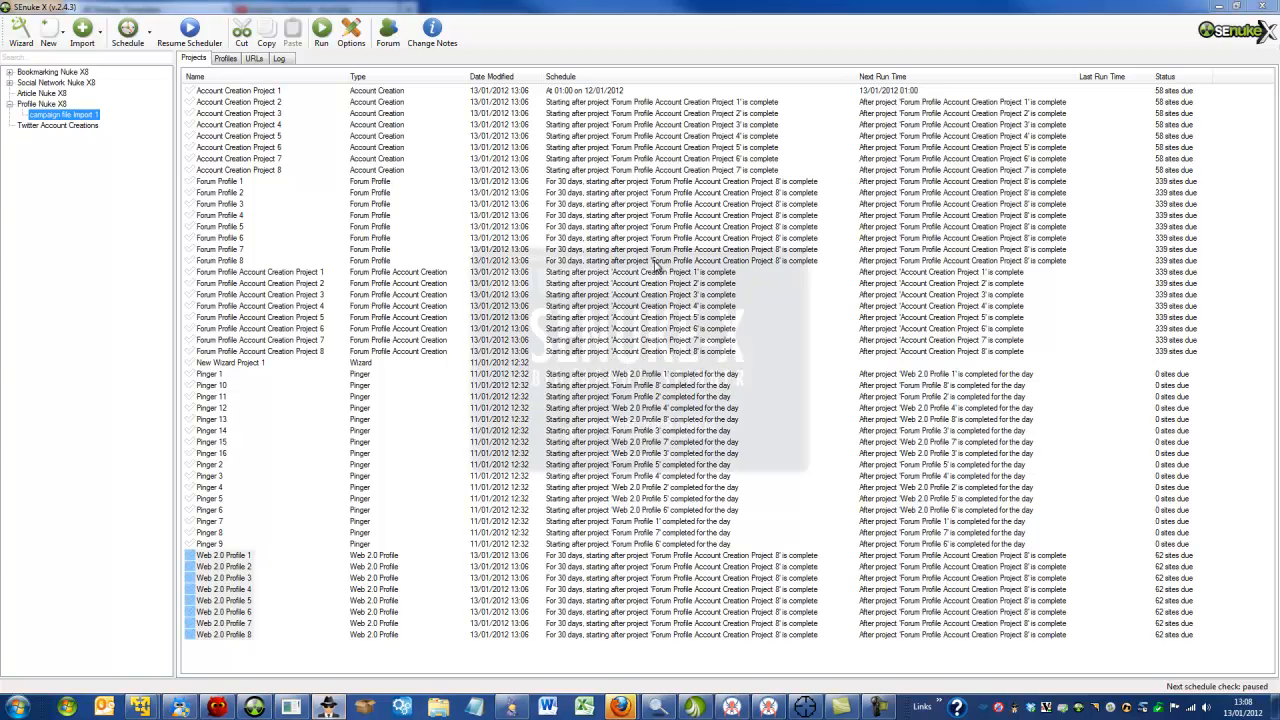
{"action": "left_click_drag", "start_coordinate": [657, 256], "coordinate": [1025, 226]}
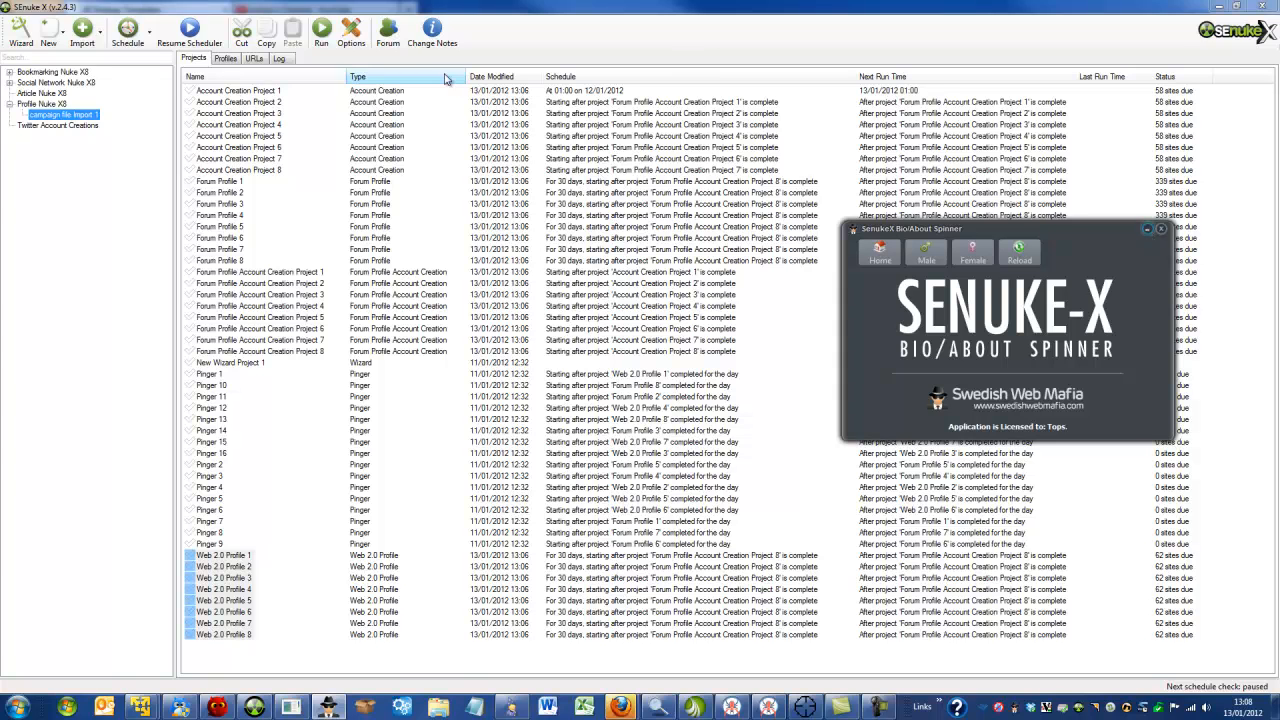
{"action": "left_click", "coordinate": [263, 93]}
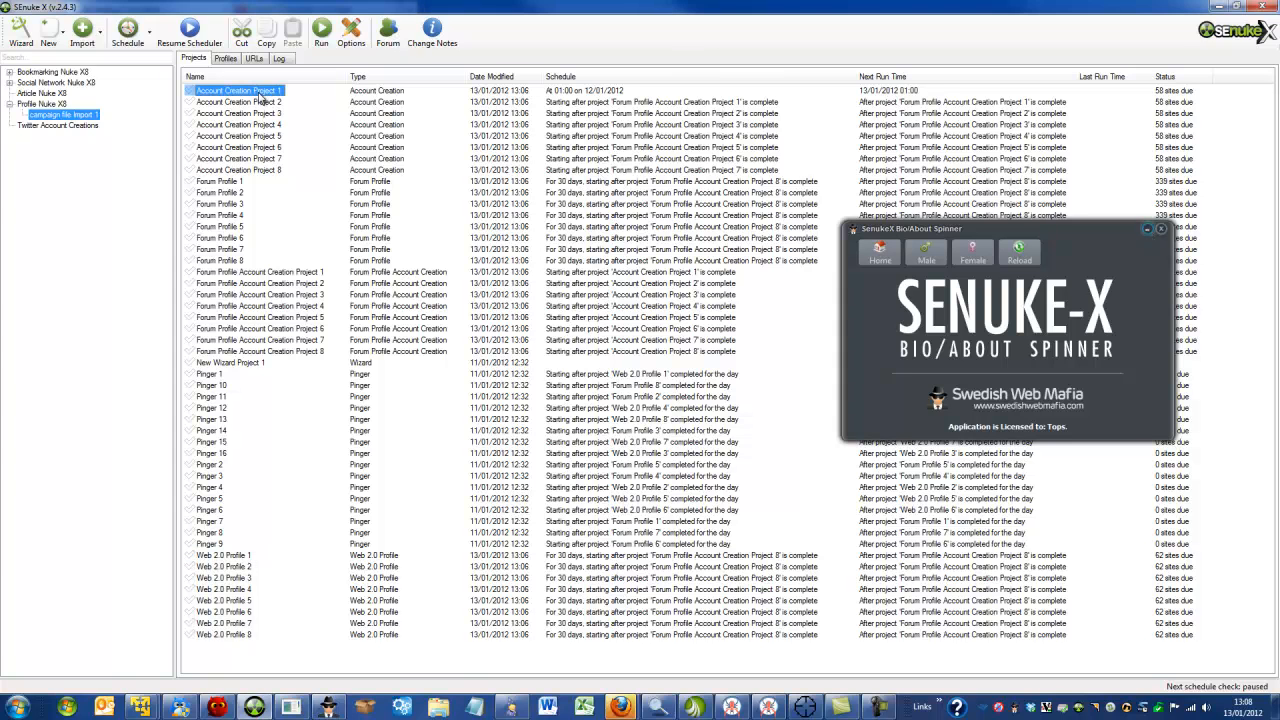
{"action": "double_click", "coordinate": [263, 93]}
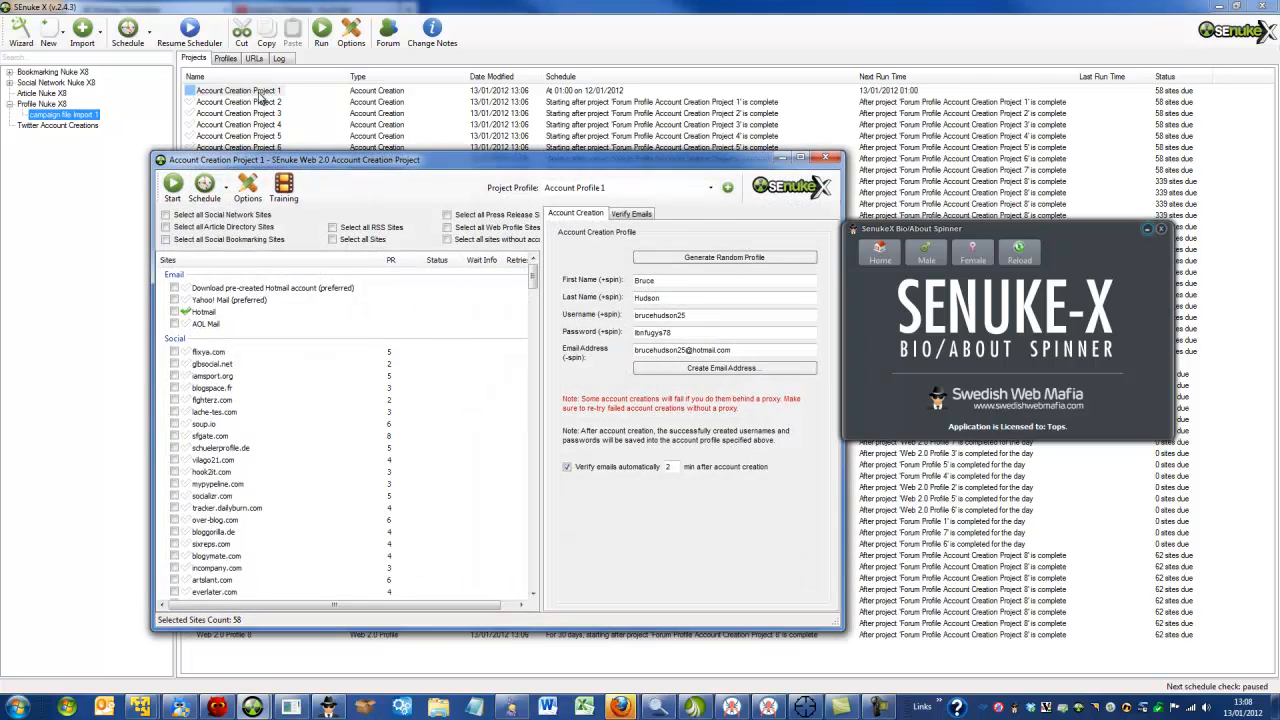
Step: Generate a random profile in Account Creation Project 1 and create a Hotmail address for it, accepting deletion of the active schedule
{"action": "left_click_drag", "start_coordinate": [705, 164], "coordinate": [750, 119]}
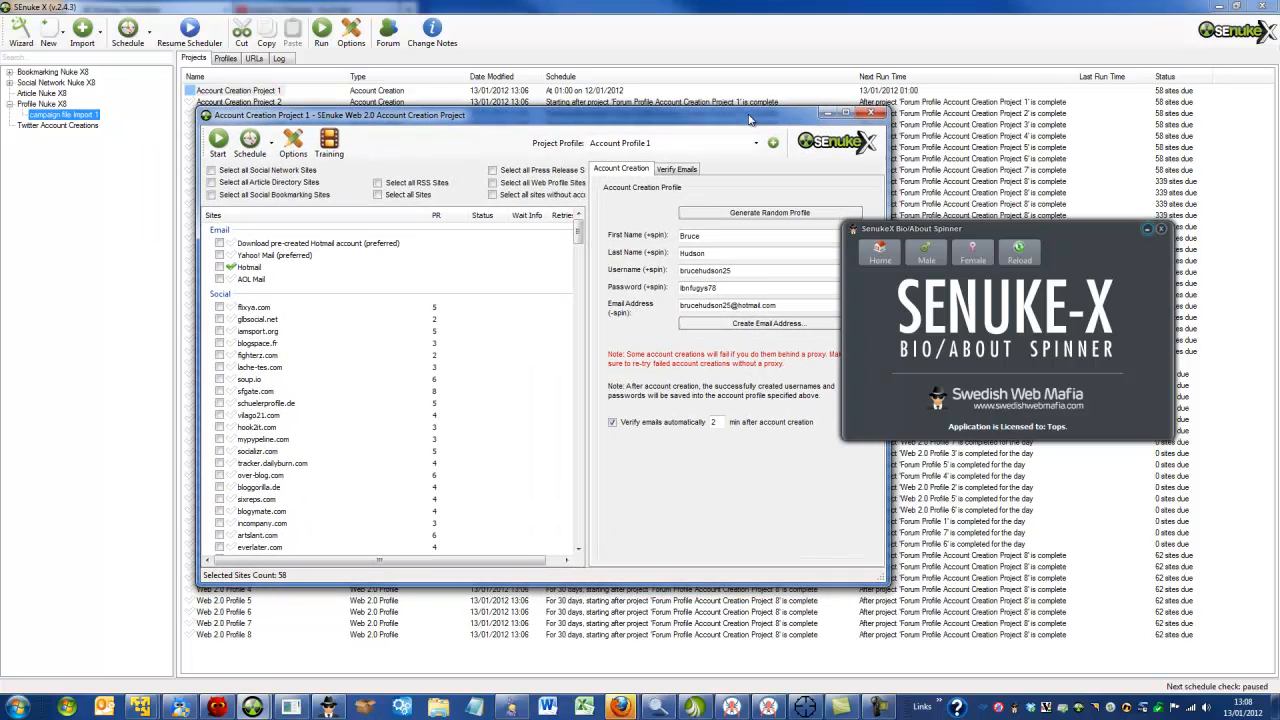
{"action": "left_click", "coordinate": [750, 214]}
{"action": "left_click", "coordinate": [1147, 230]}
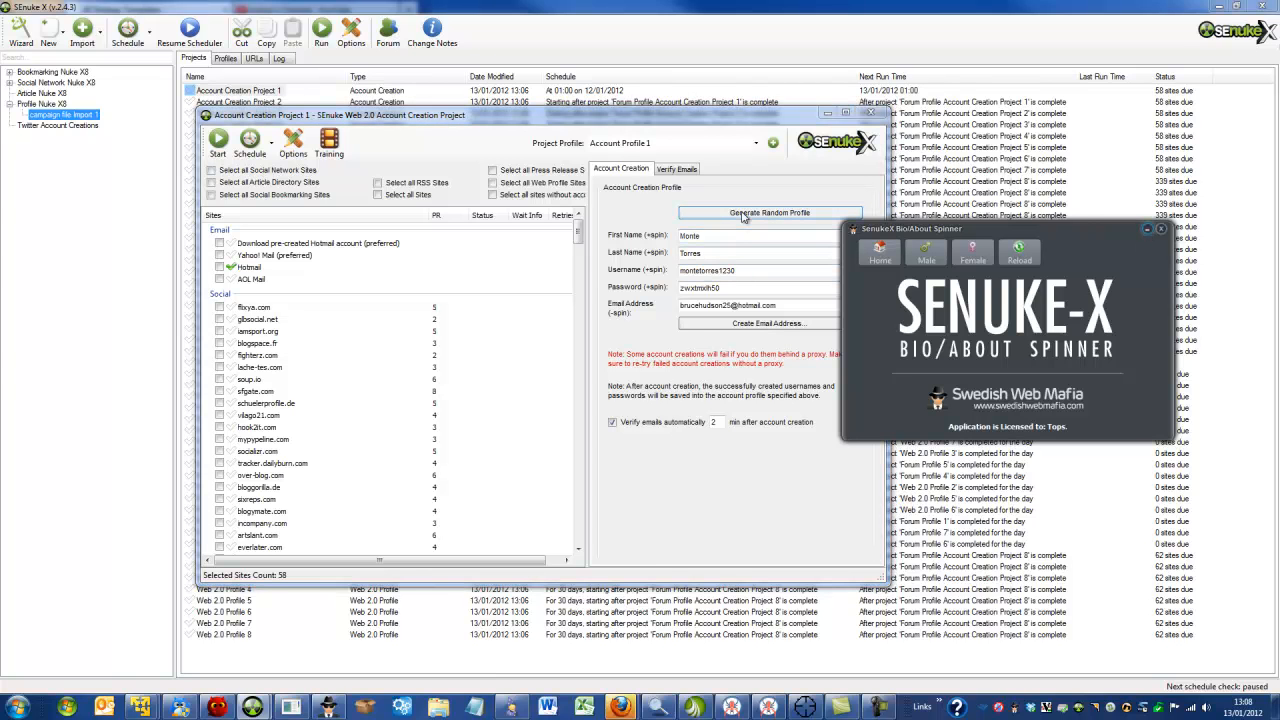
{"action": "left_click", "coordinate": [745, 325]}
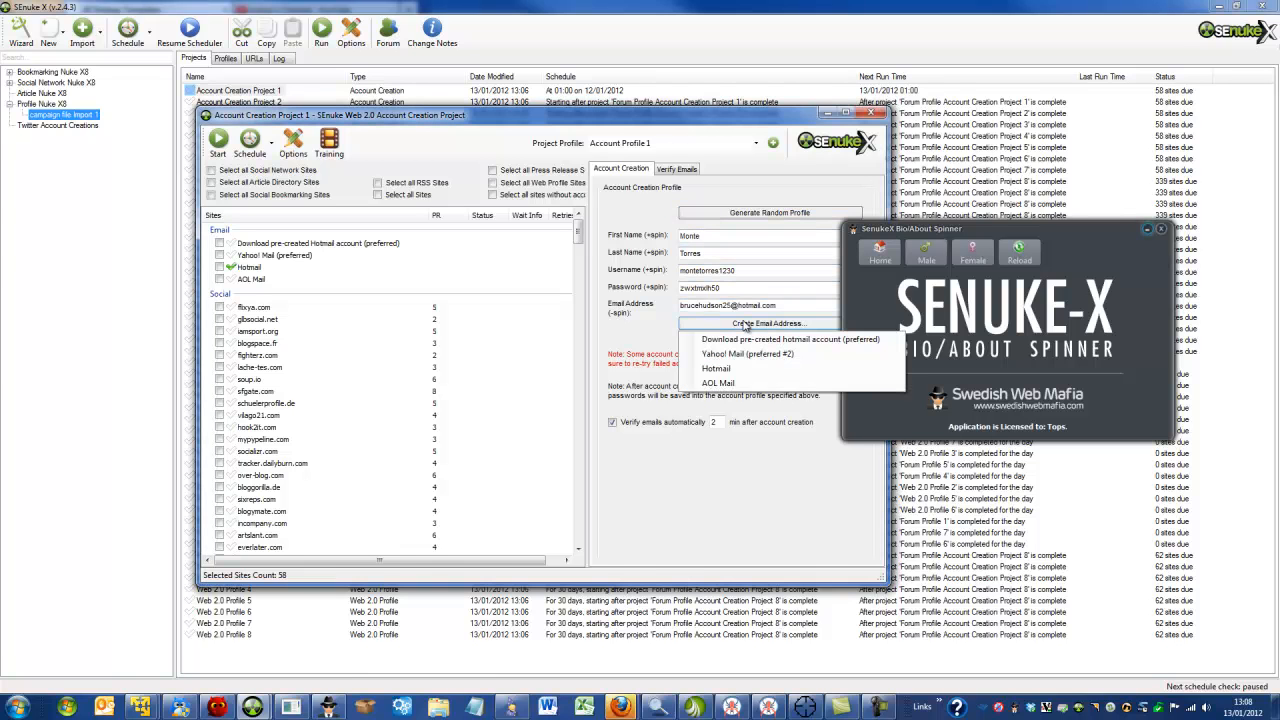
{"action": "left_click", "coordinate": [738, 372]}
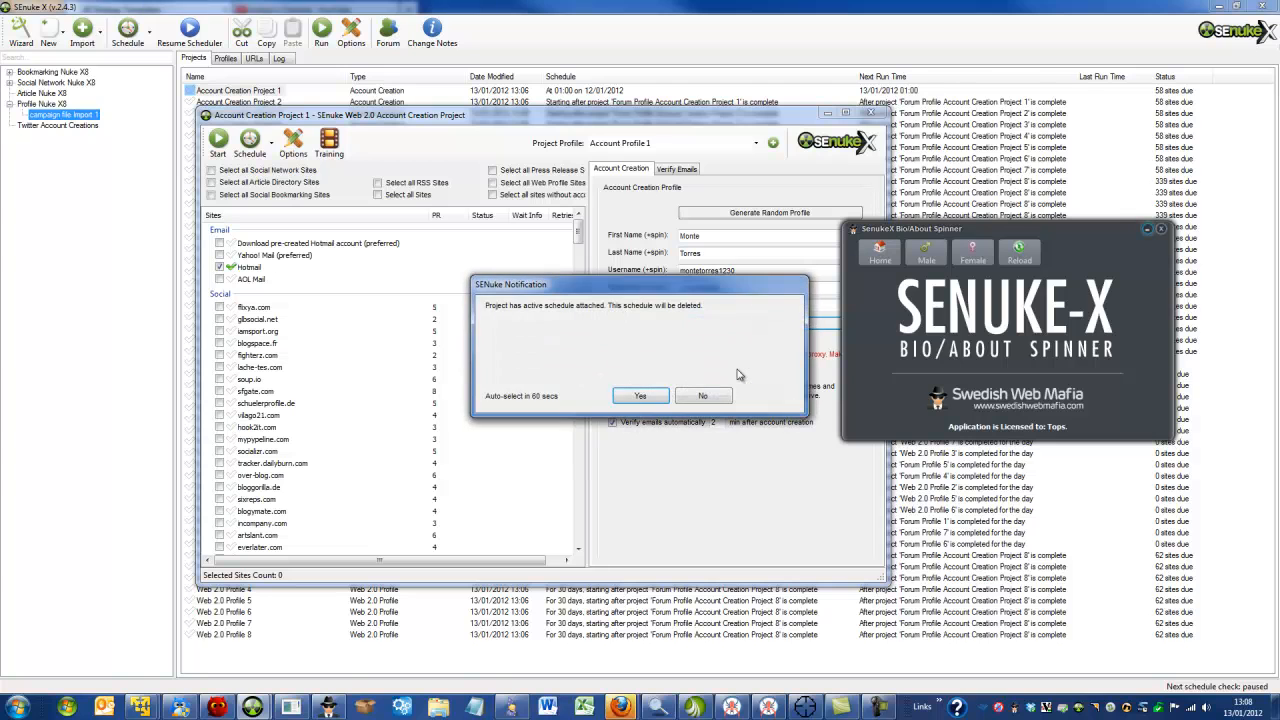
{"action": "left_click", "coordinate": [640, 397]}
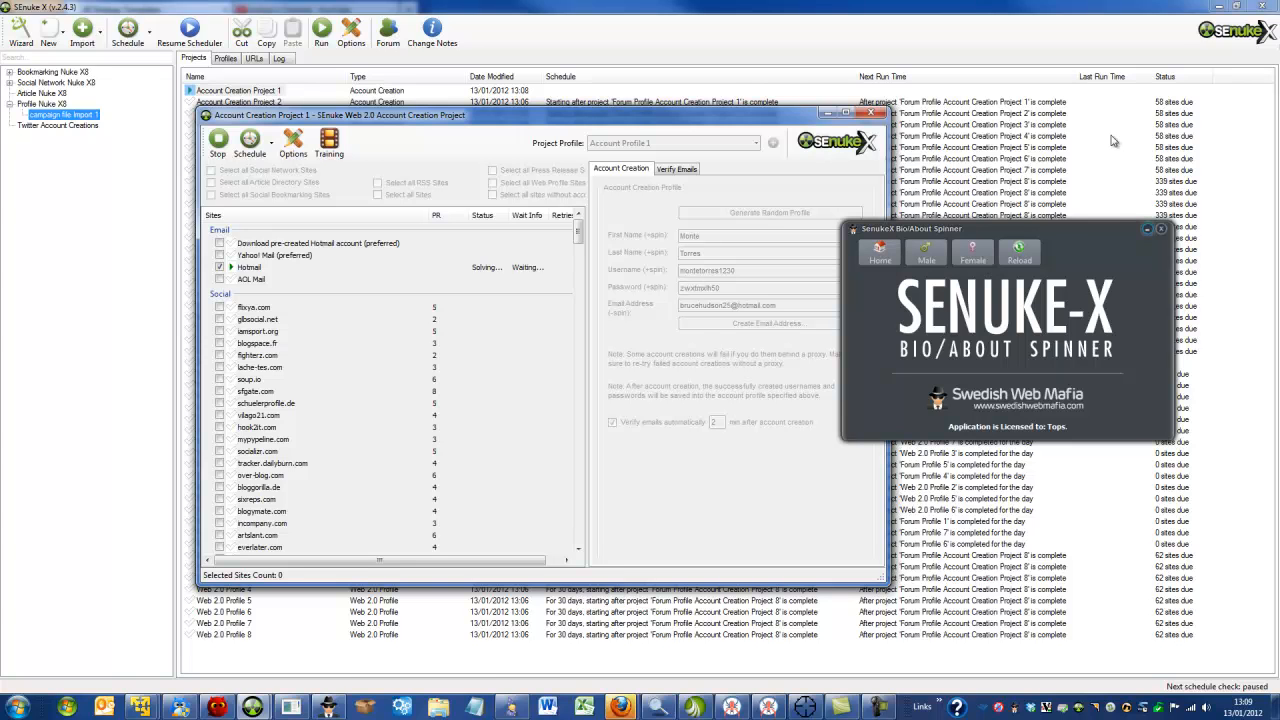
{"action": "left_click", "coordinate": [1116, 227]}
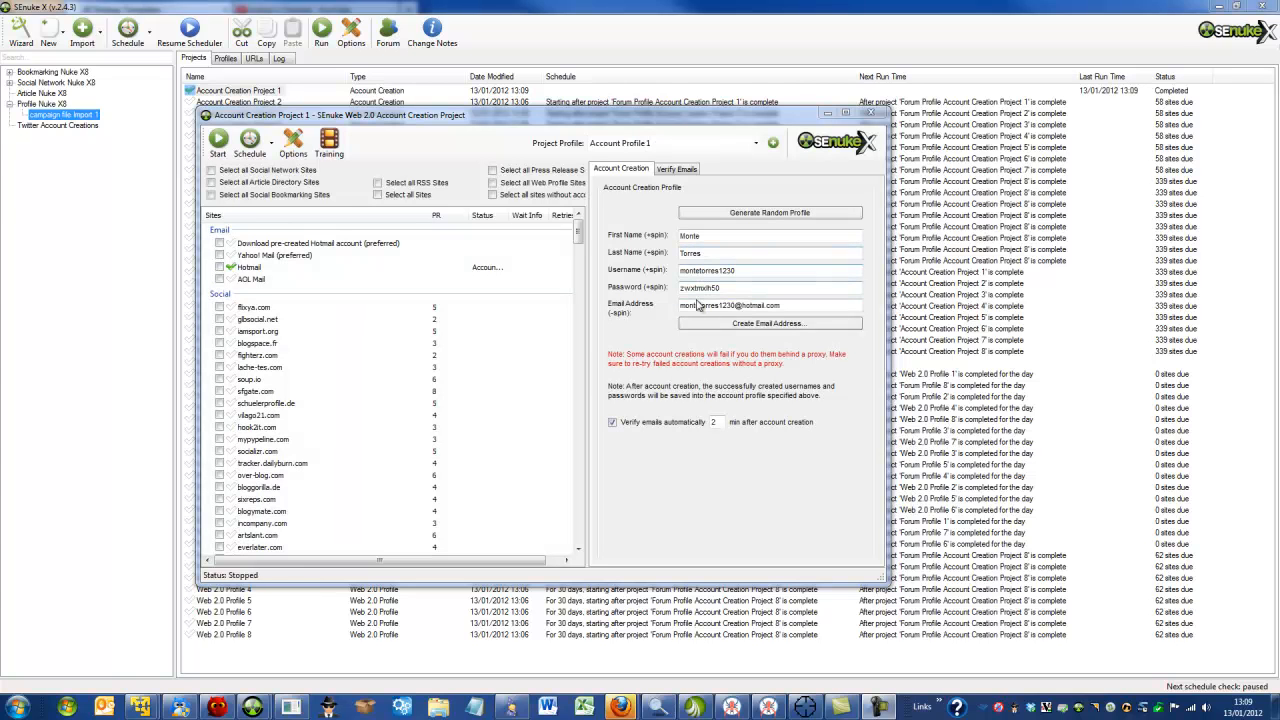
Step: Check the new e-mail address against the username and select all Web Profile Sites for Account Creation Project 1
{"action": "double_click", "coordinate": [729, 309]}
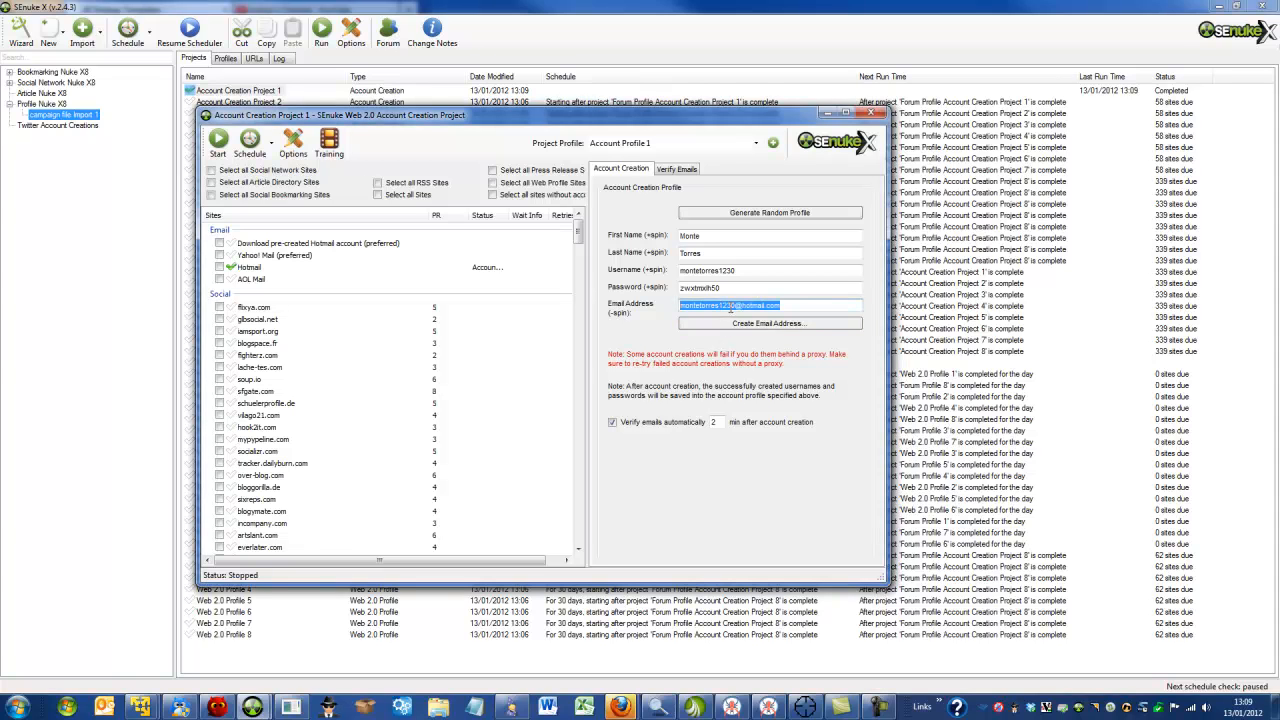
{"action": "left_click_drag", "start_coordinate": [736, 305], "coordinate": [655, 310]}
{"action": "left_click_drag", "start_coordinate": [548, 117], "coordinate": [696, 106]}
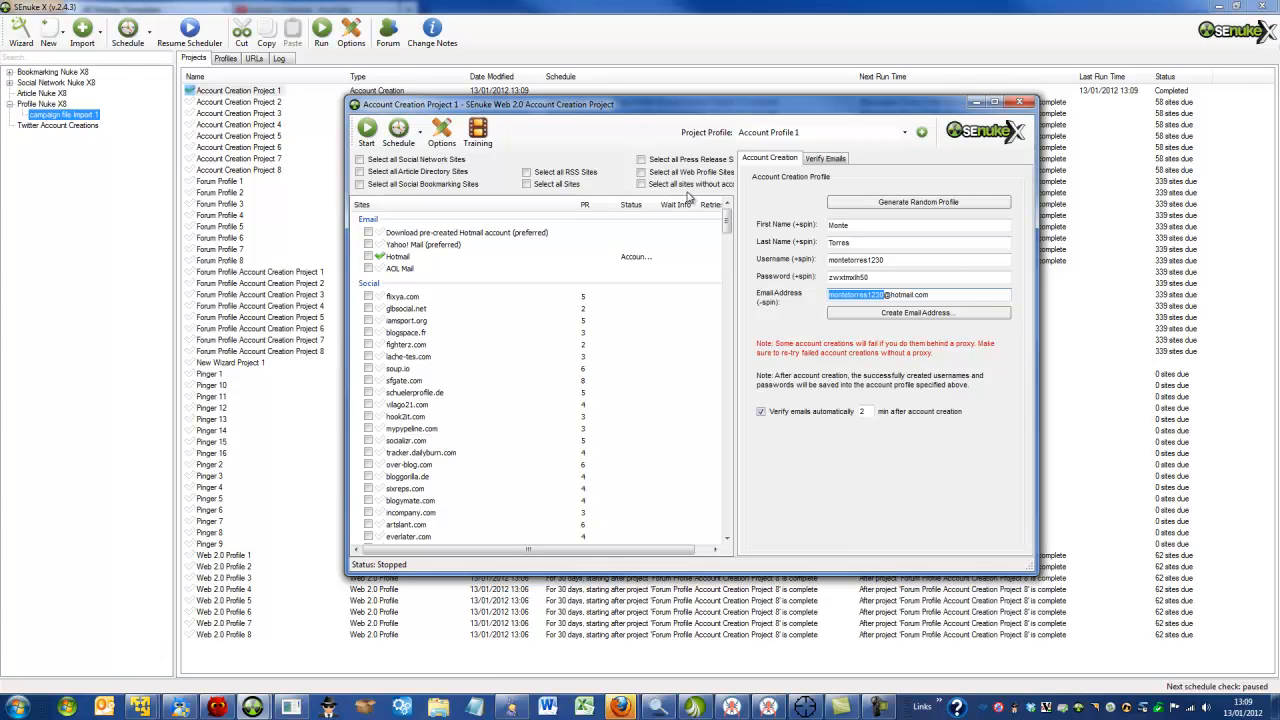
{"action": "left_click", "coordinate": [662, 172]}
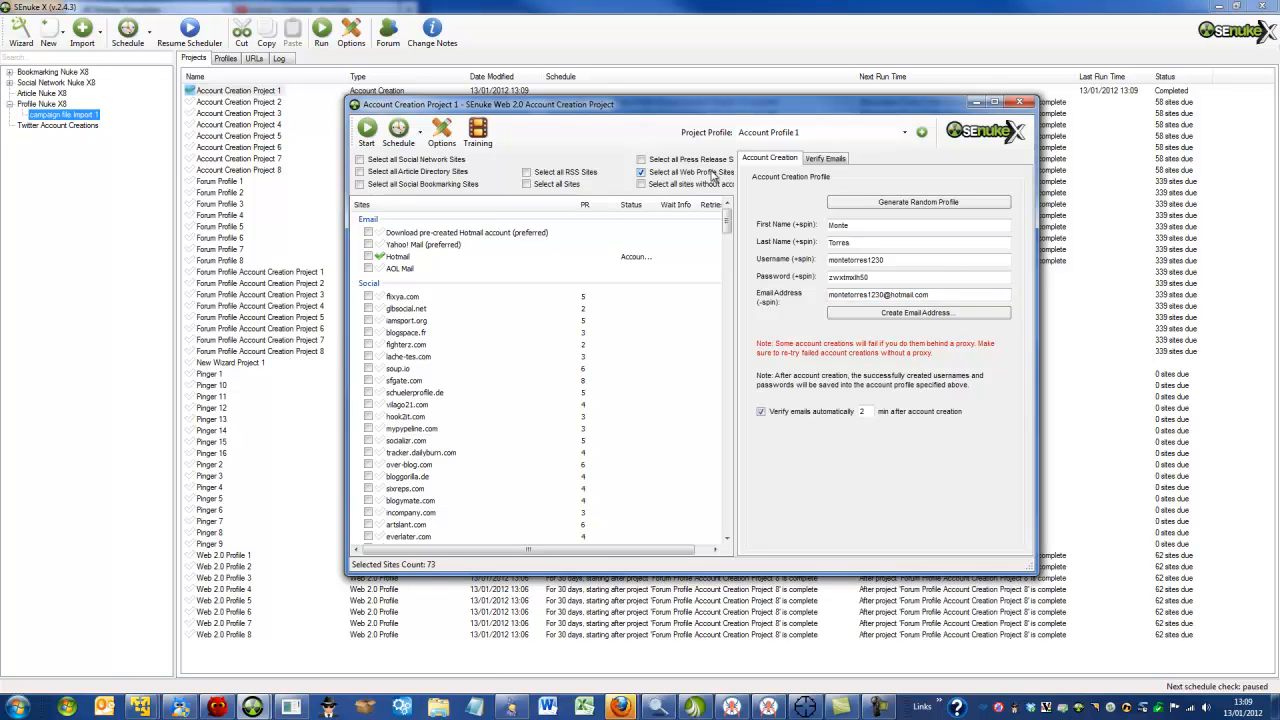
Step: Schedule Account Creation Project 1 for 13/01/2012 at 2:00 PM, submitting to all sites, and close the project
{"action": "left_click", "coordinate": [404, 140]}
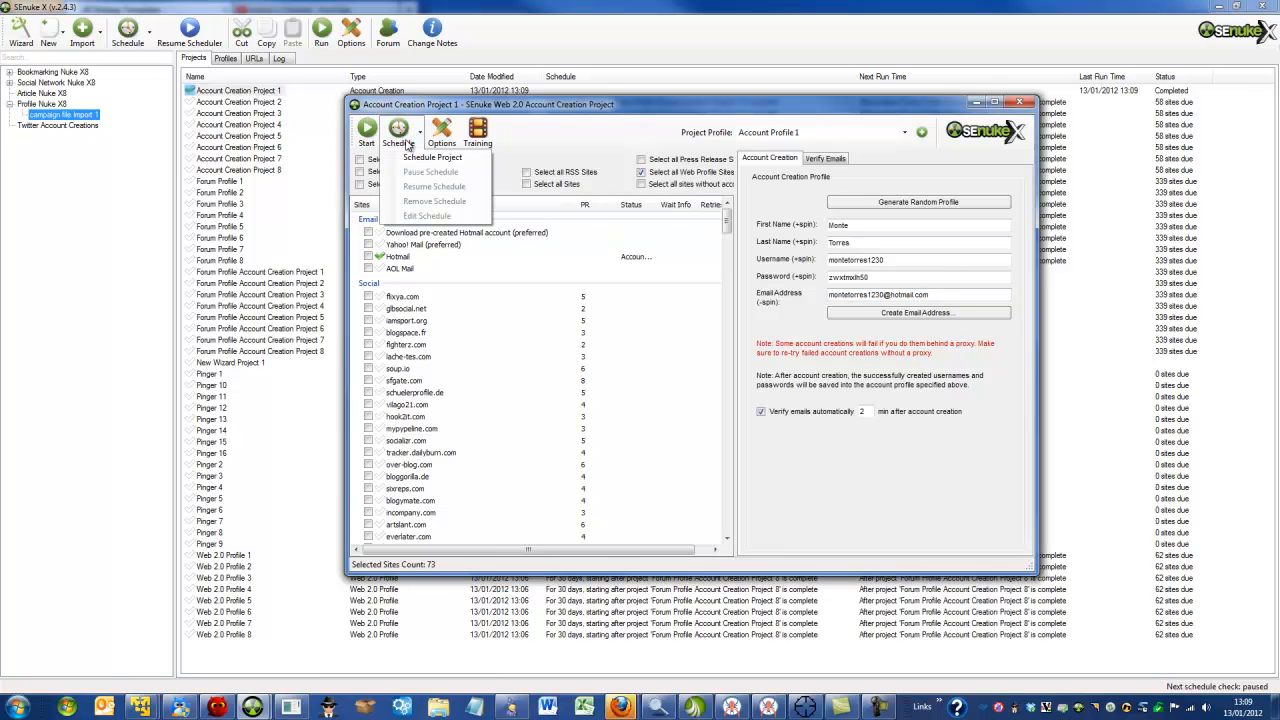
{"action": "left_click", "coordinate": [450, 110]}
{"action": "left_click", "coordinate": [400, 135]}
{"action": "left_click", "coordinate": [420, 158]}
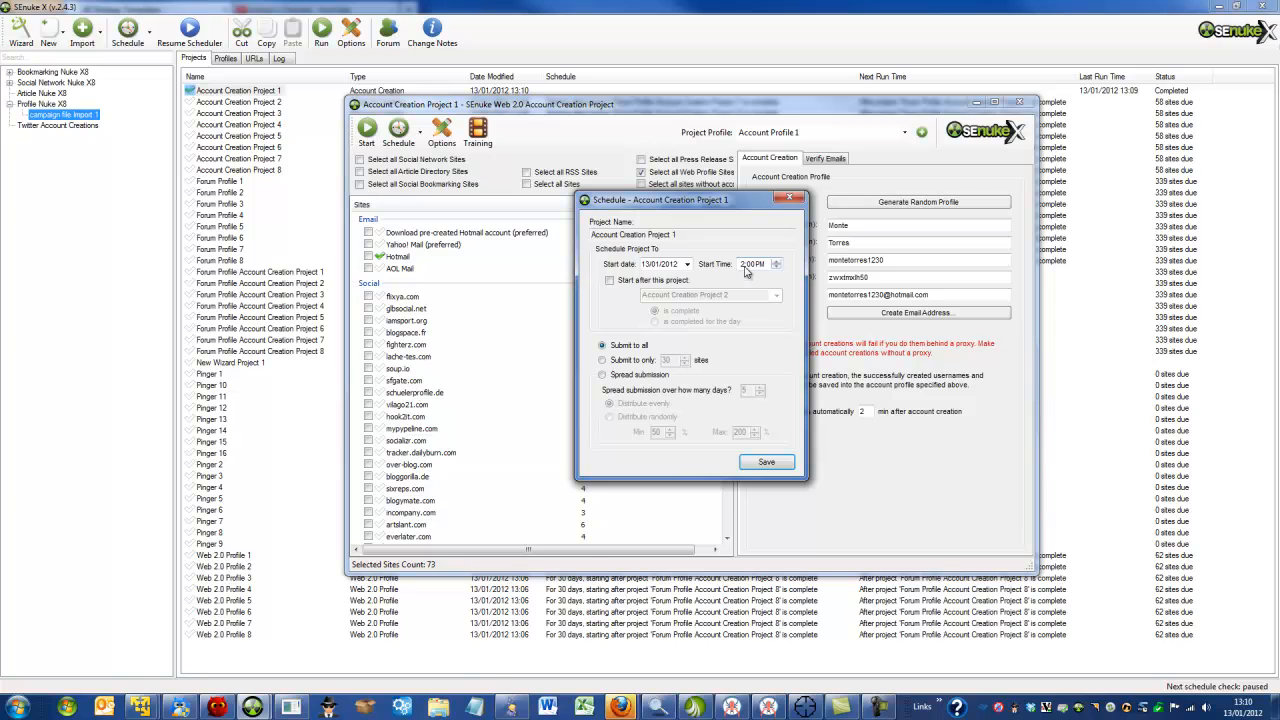
{"action": "left_click", "coordinate": [768, 462]}
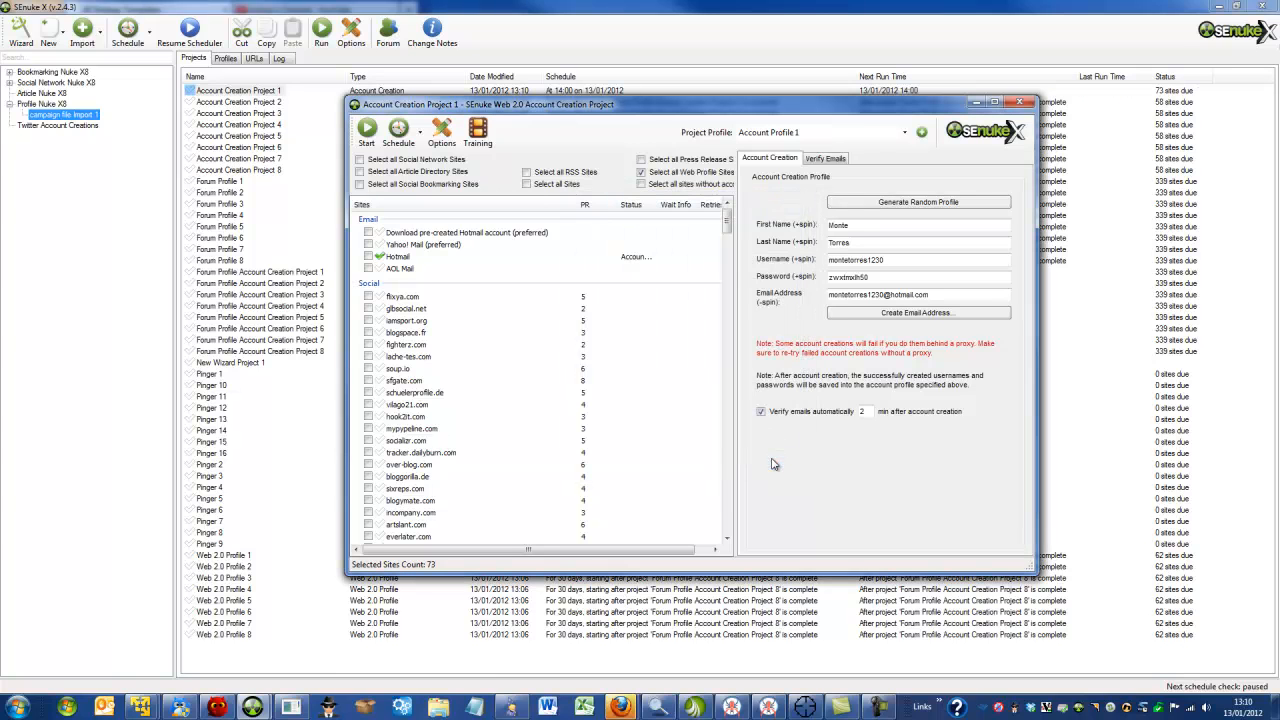
{"action": "left_click", "coordinate": [1019, 102]}
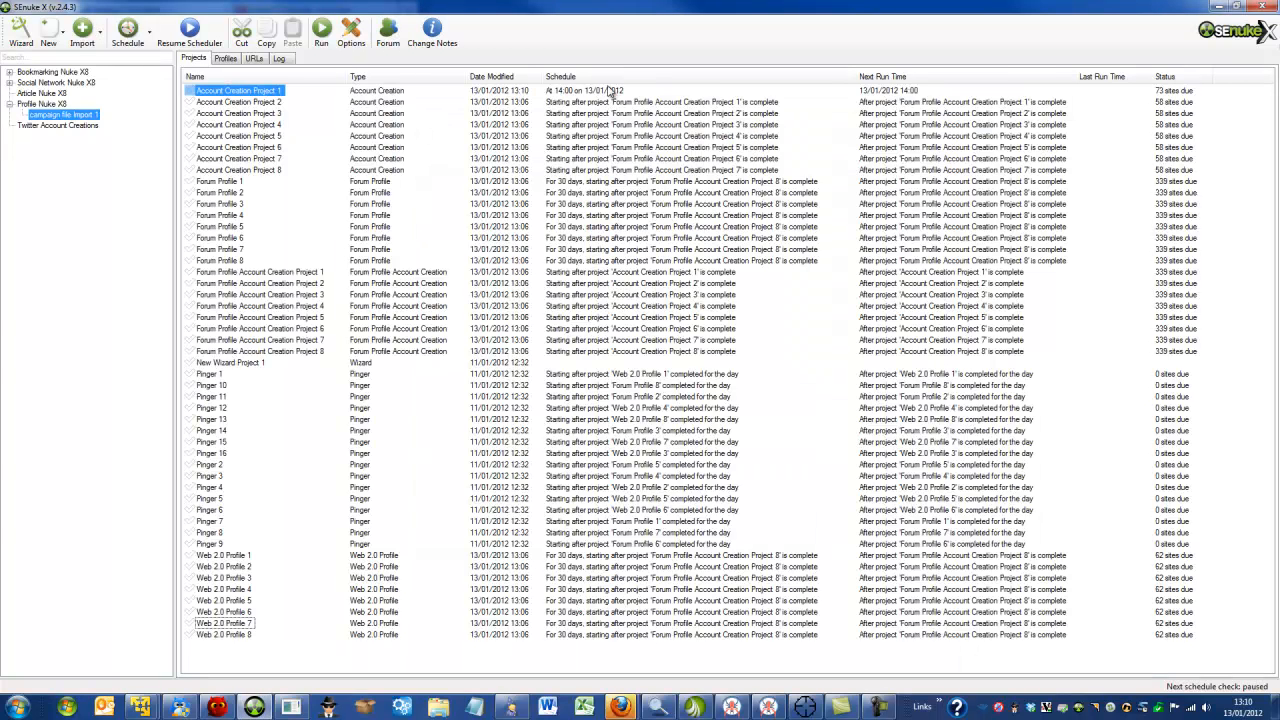
Step: Open Account Creation Project 2, generate a random profile and create its Hotmail address, accepting deletion of the active schedule
{"action": "left_click", "coordinate": [610, 90]}
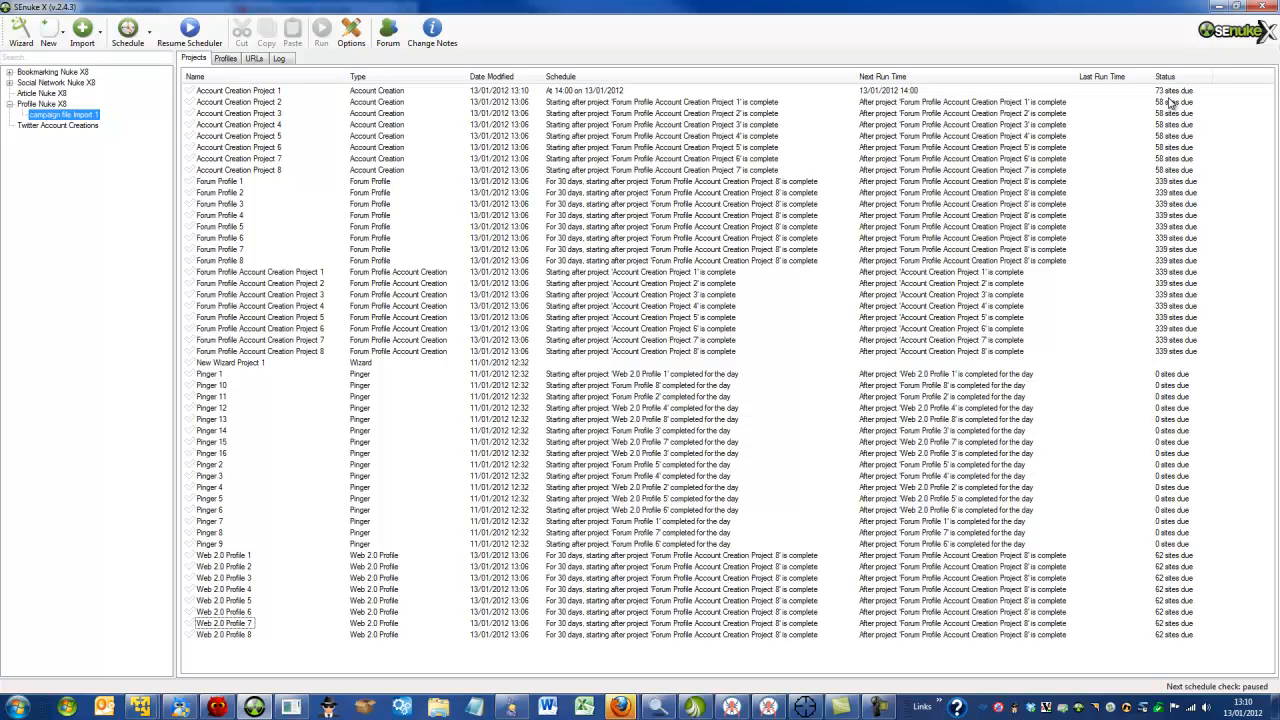
{"action": "left_click", "coordinate": [267, 92]}
{"action": "double_click", "coordinate": [267, 103]}
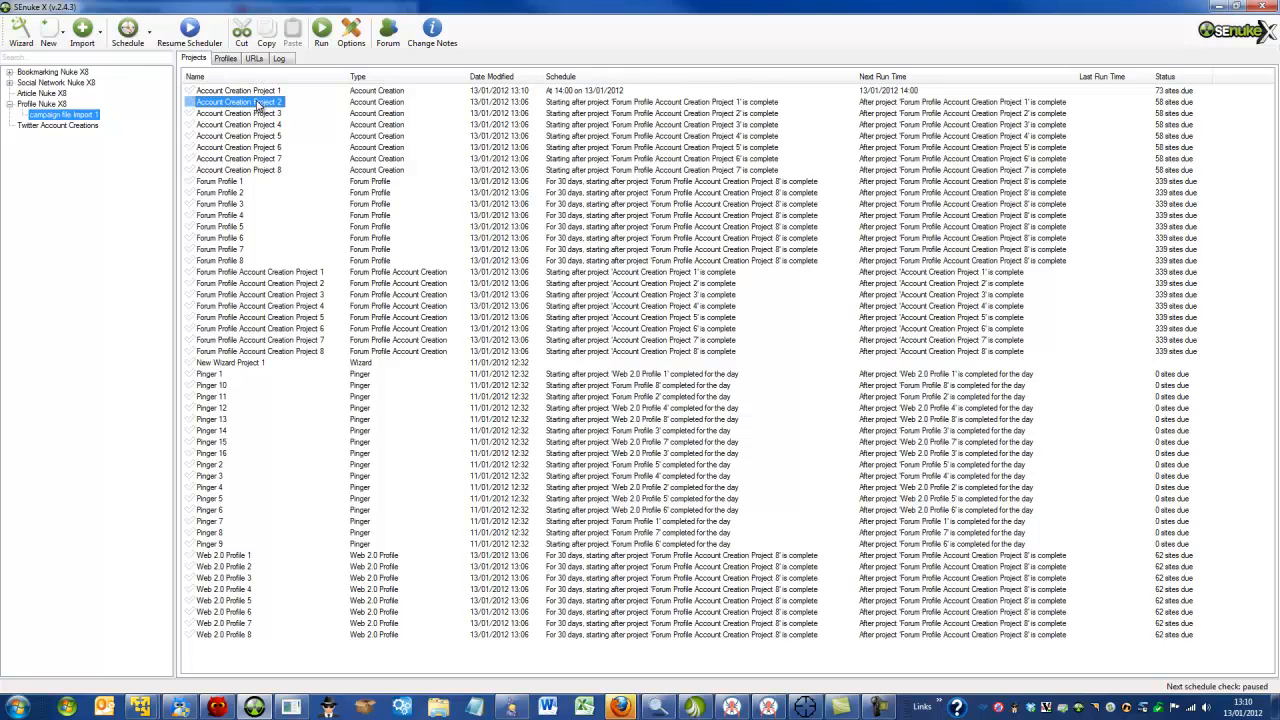
{"action": "left_click", "coordinate": [622, 142]}
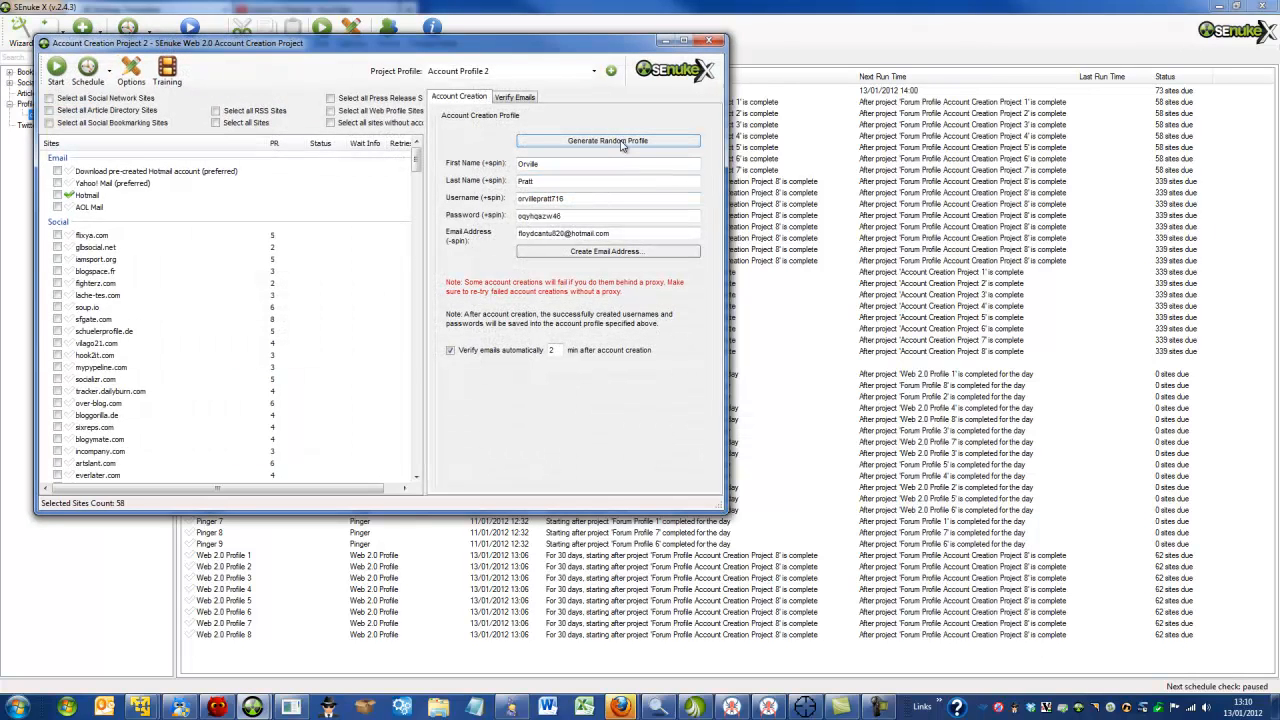
{"action": "left_click", "coordinate": [590, 252]}
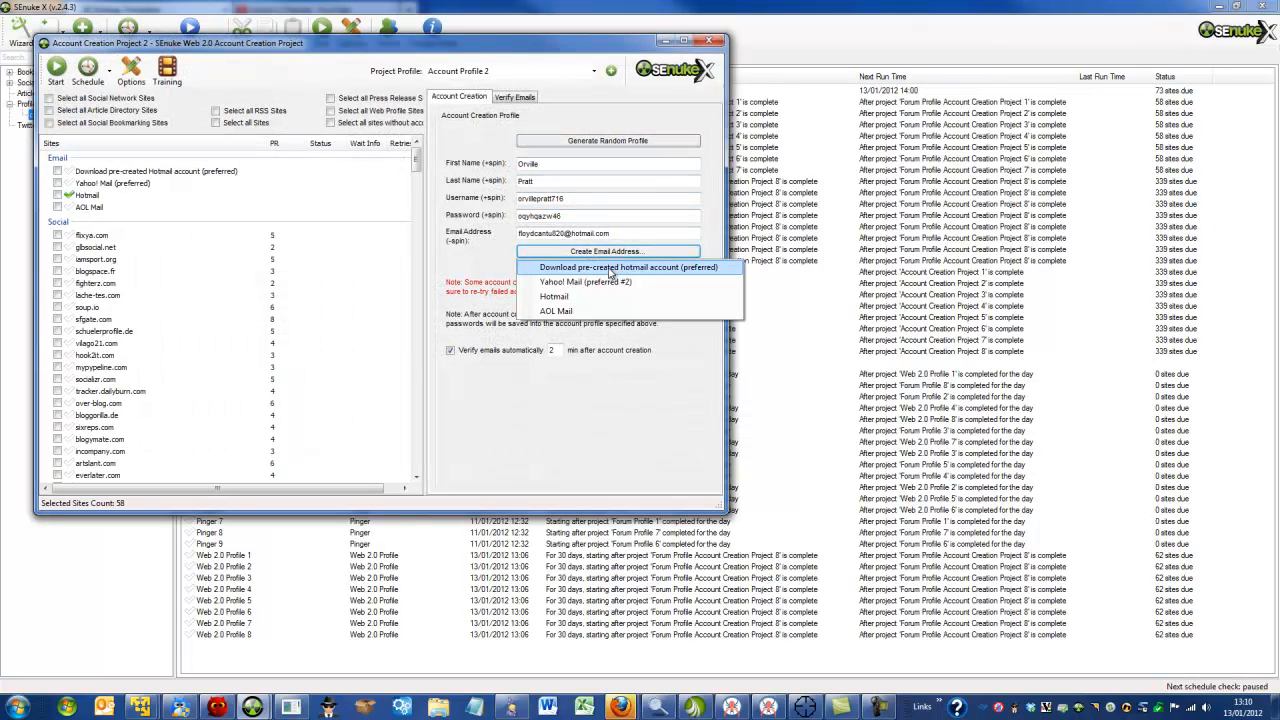
{"action": "left_click", "coordinate": [569, 298]}
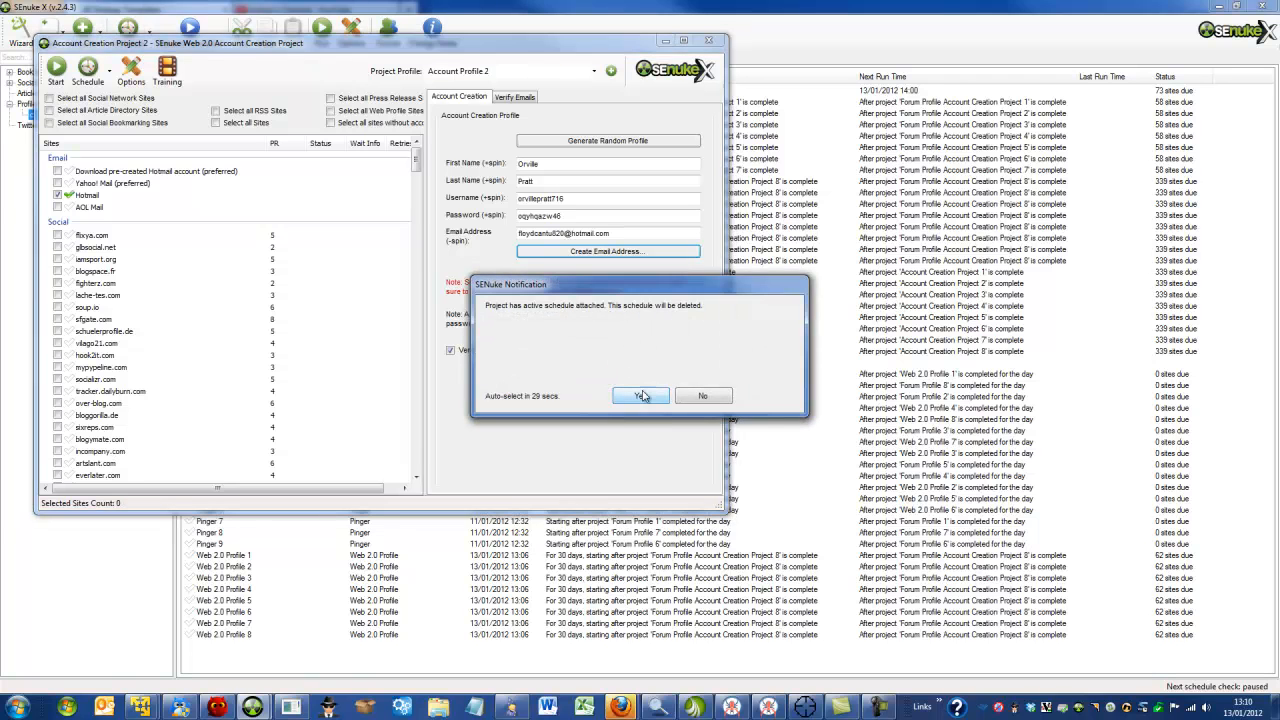
{"action": "left_click", "coordinate": [641, 395]}
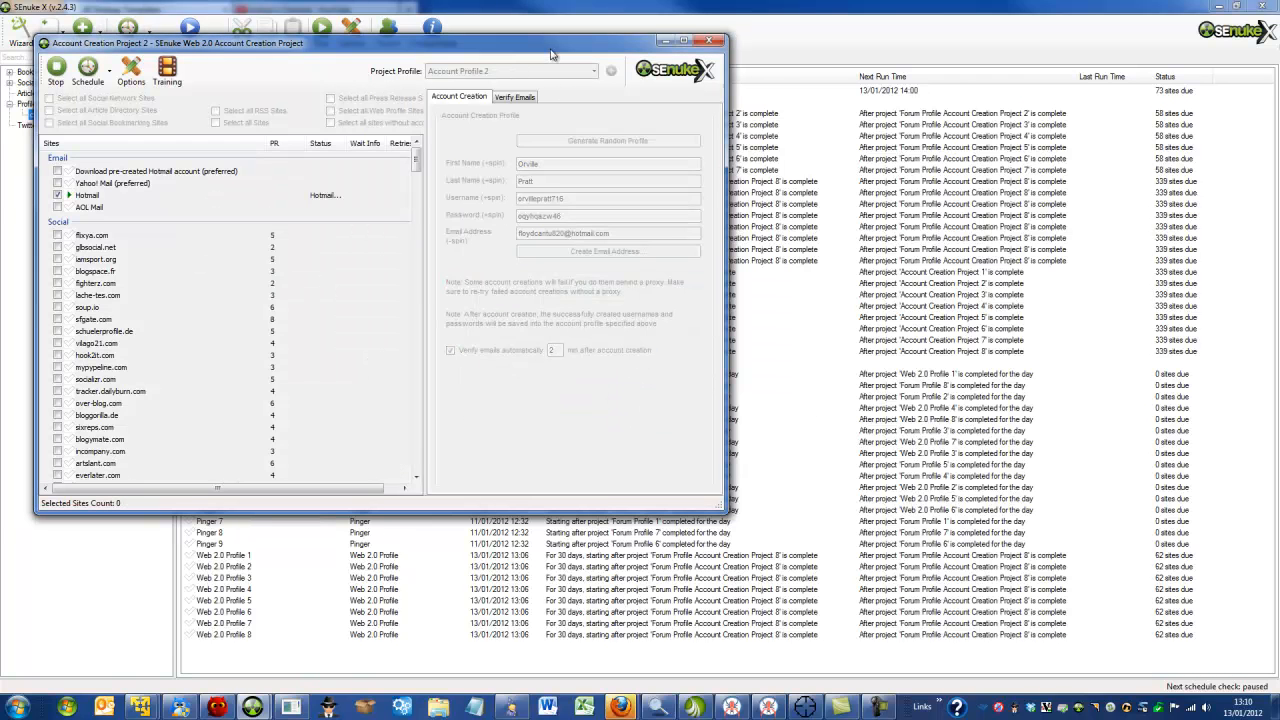
{"action": "left_click_drag", "start_coordinate": [551, 51], "coordinate": [814, 137]}
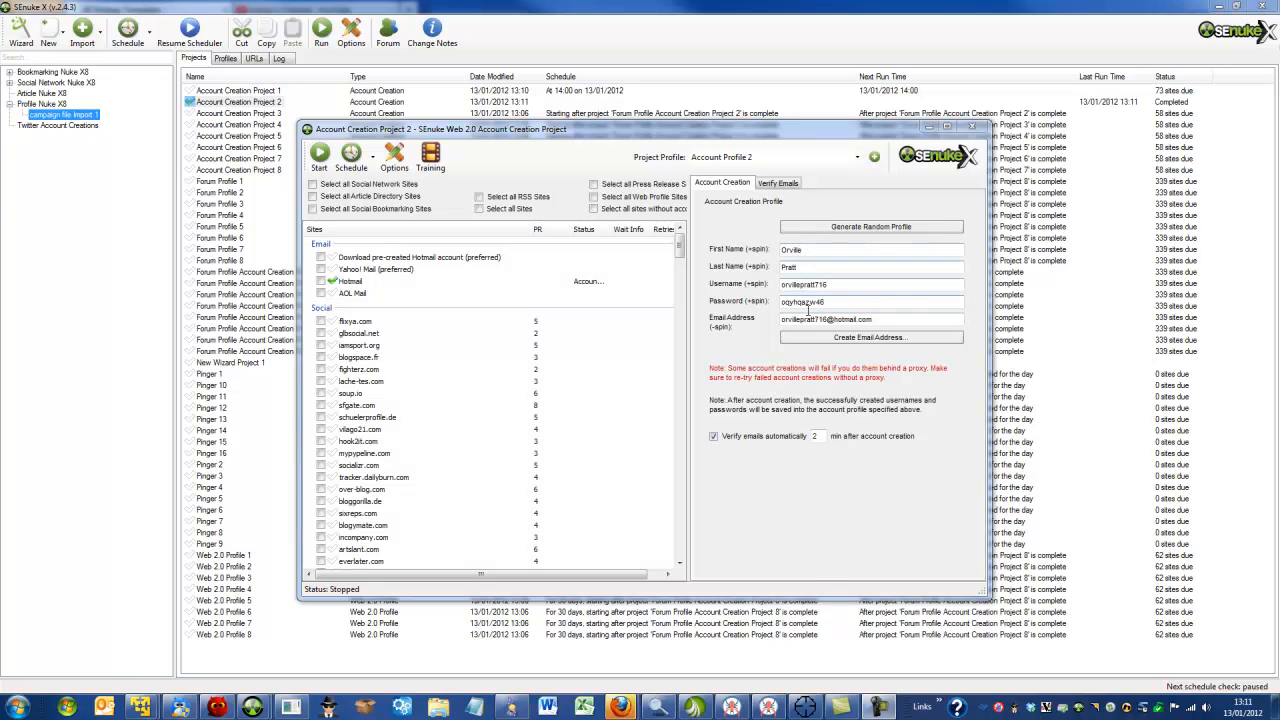
Step: Select all Web Profile Sites for Account Creation Project 2 and schedule it after Forum Profile Account Creation Project 1 is complete
{"action": "left_click_drag", "start_coordinate": [828, 320], "coordinate": [780, 320]}
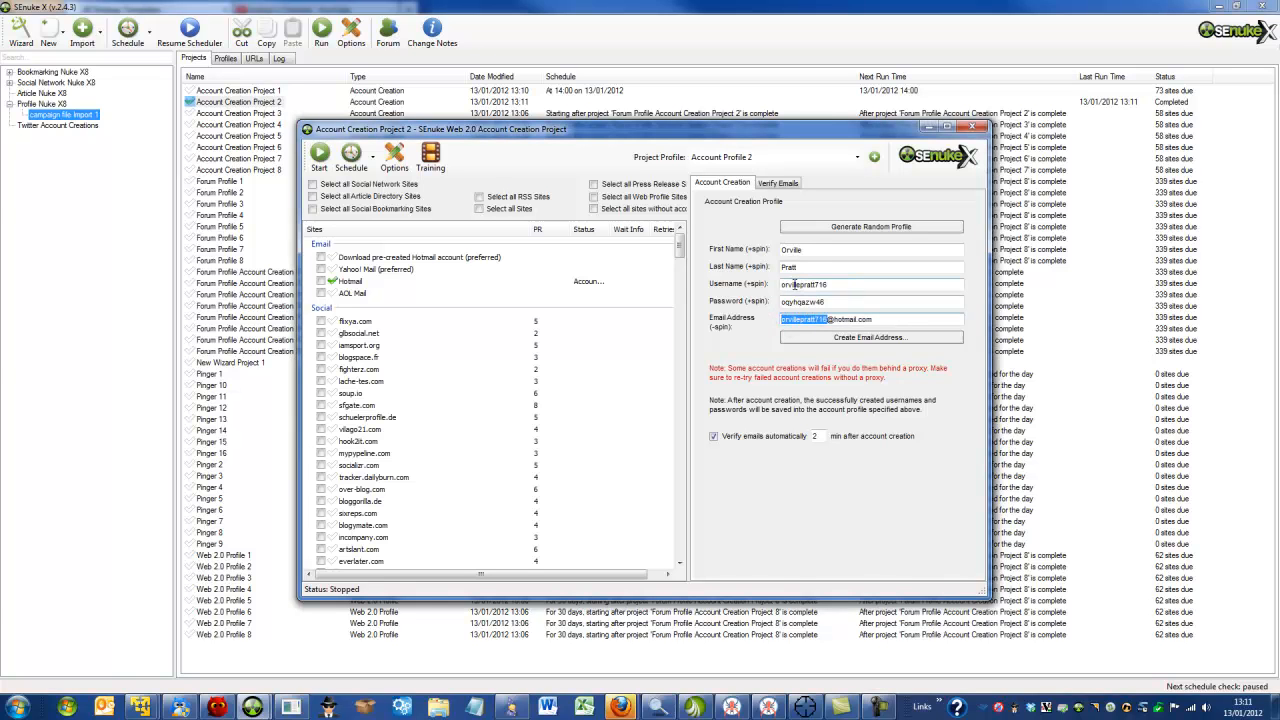
{"action": "left_click", "coordinate": [605, 200]}
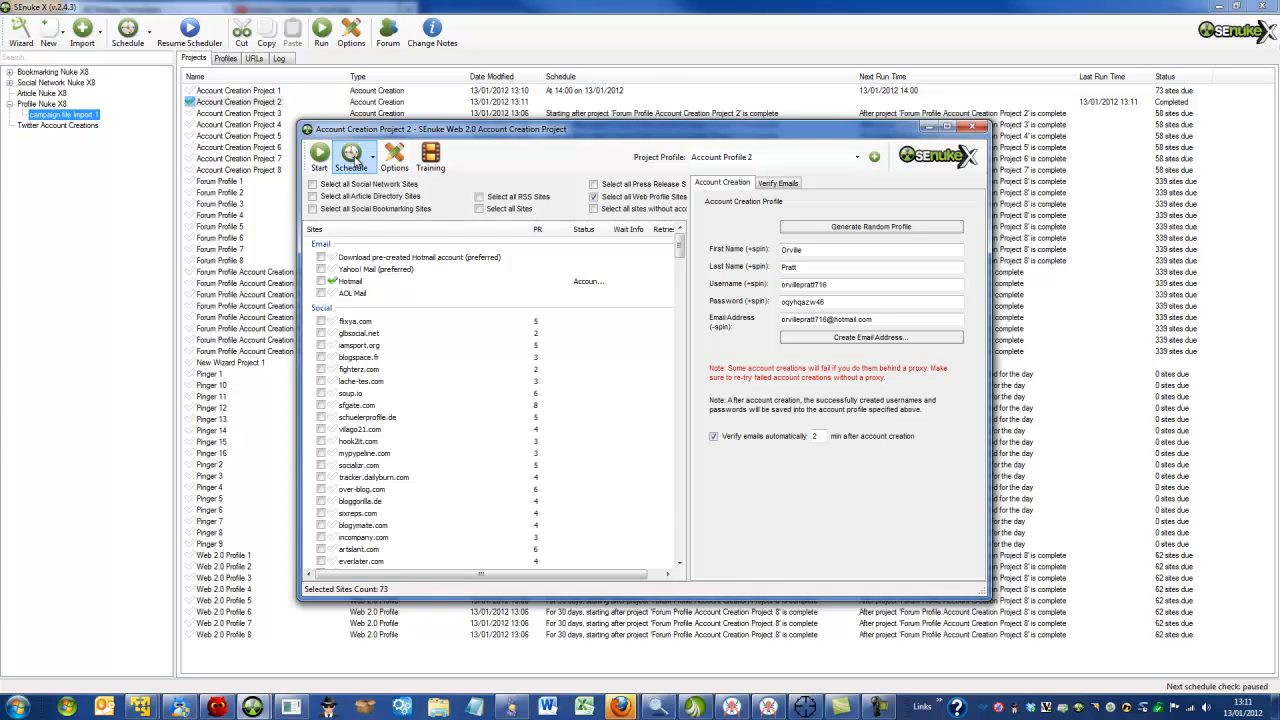
{"action": "left_click", "coordinate": [352, 160]}
{"action": "left_click", "coordinate": [368, 178]}
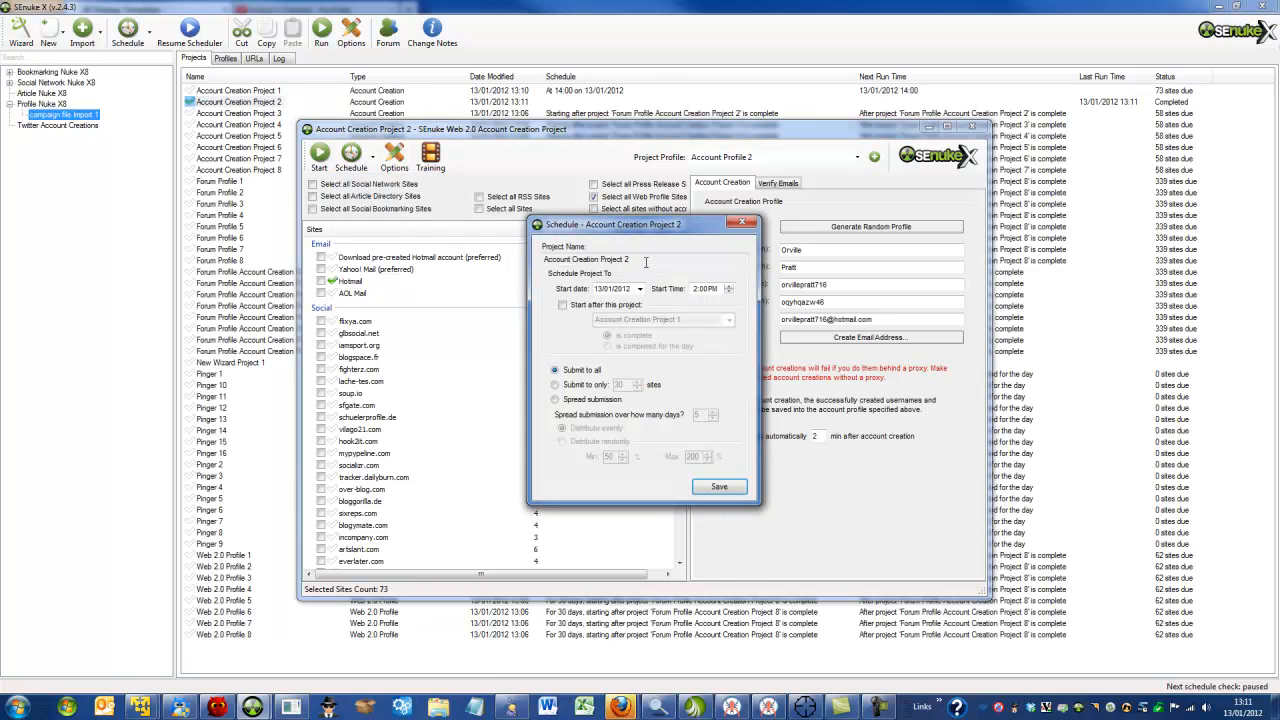
{"action": "left_click", "coordinate": [562, 304]}
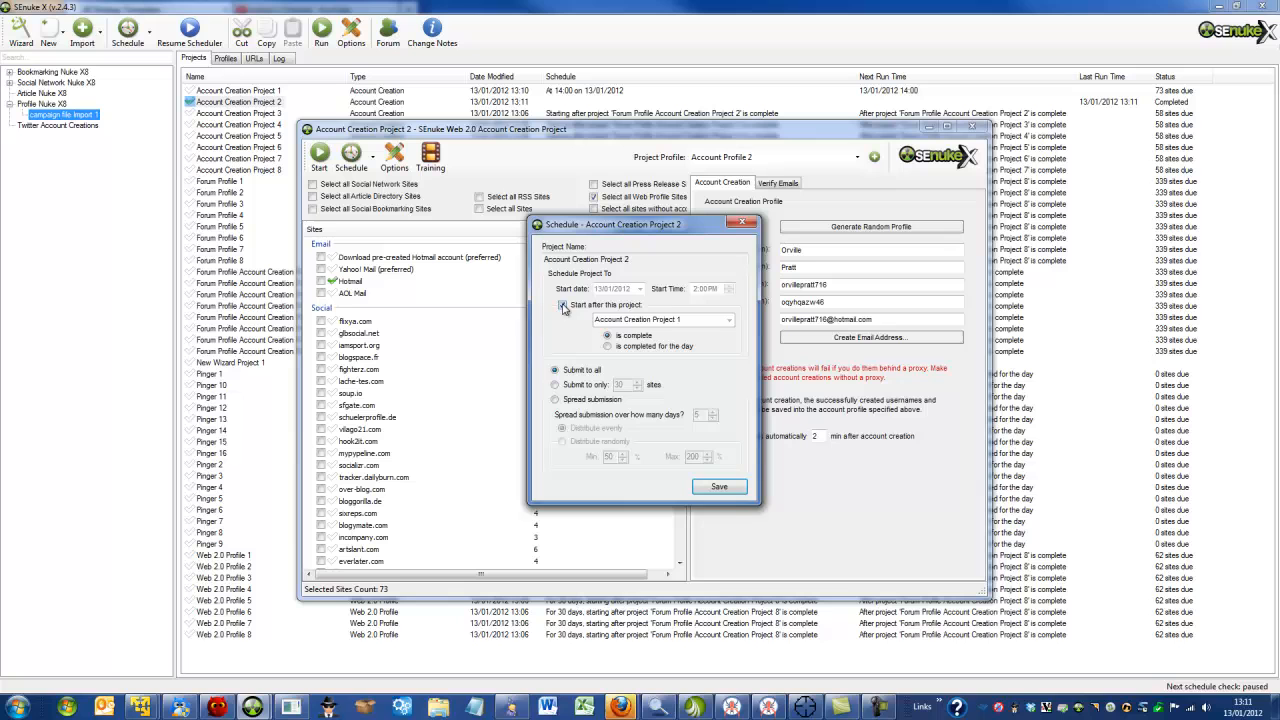
{"action": "left_click", "coordinate": [729, 319]}
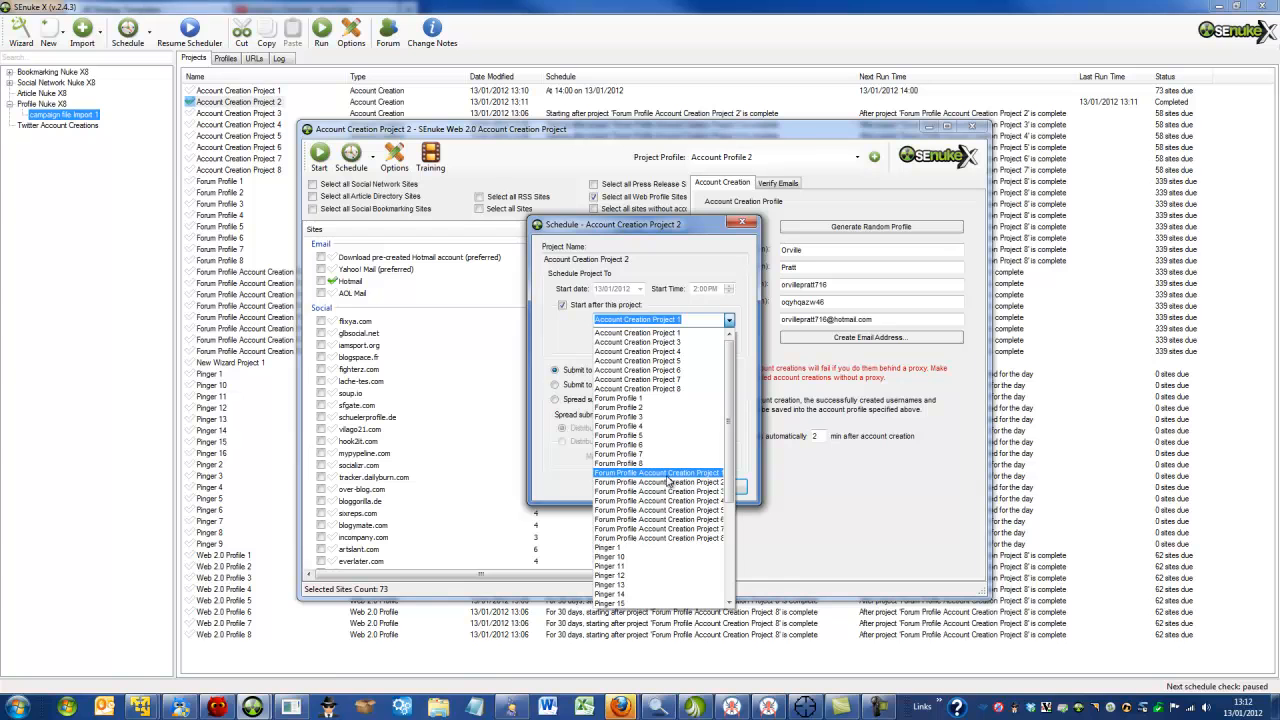
{"action": "left_click", "coordinate": [699, 478]}
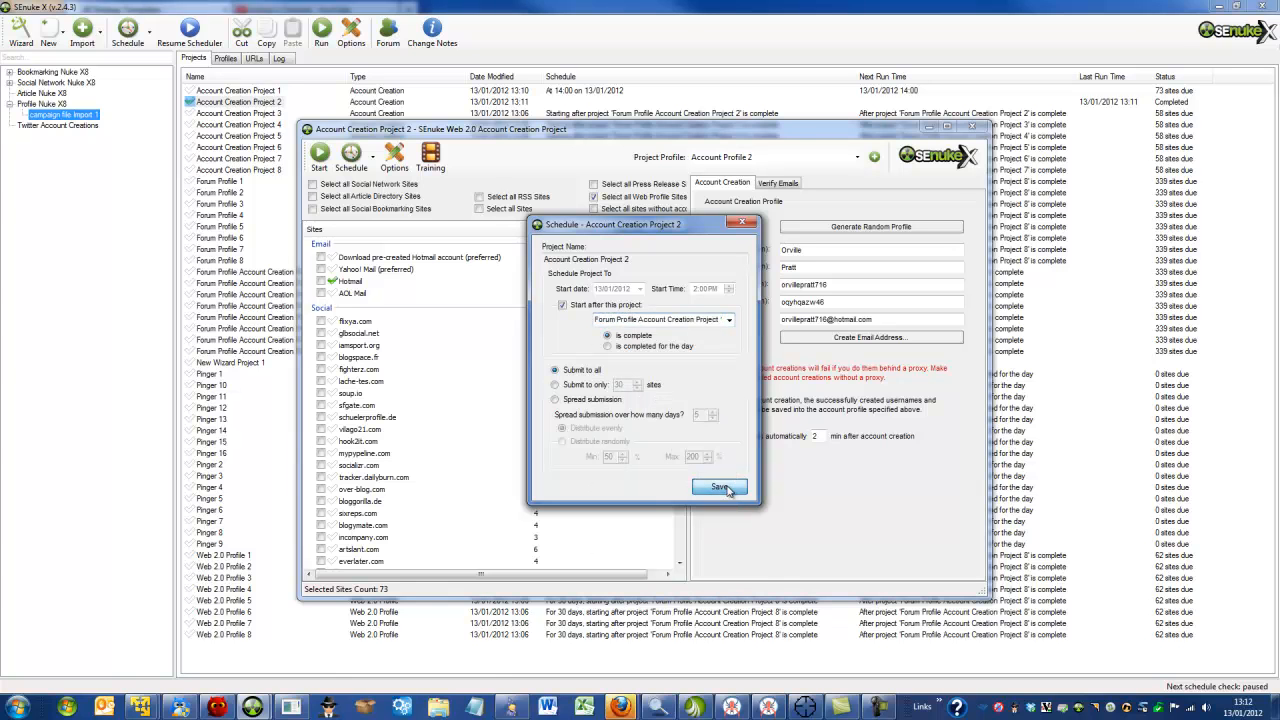
{"action": "left_click", "coordinate": [727, 488]}
{"action": "left_click", "coordinate": [973, 128]}
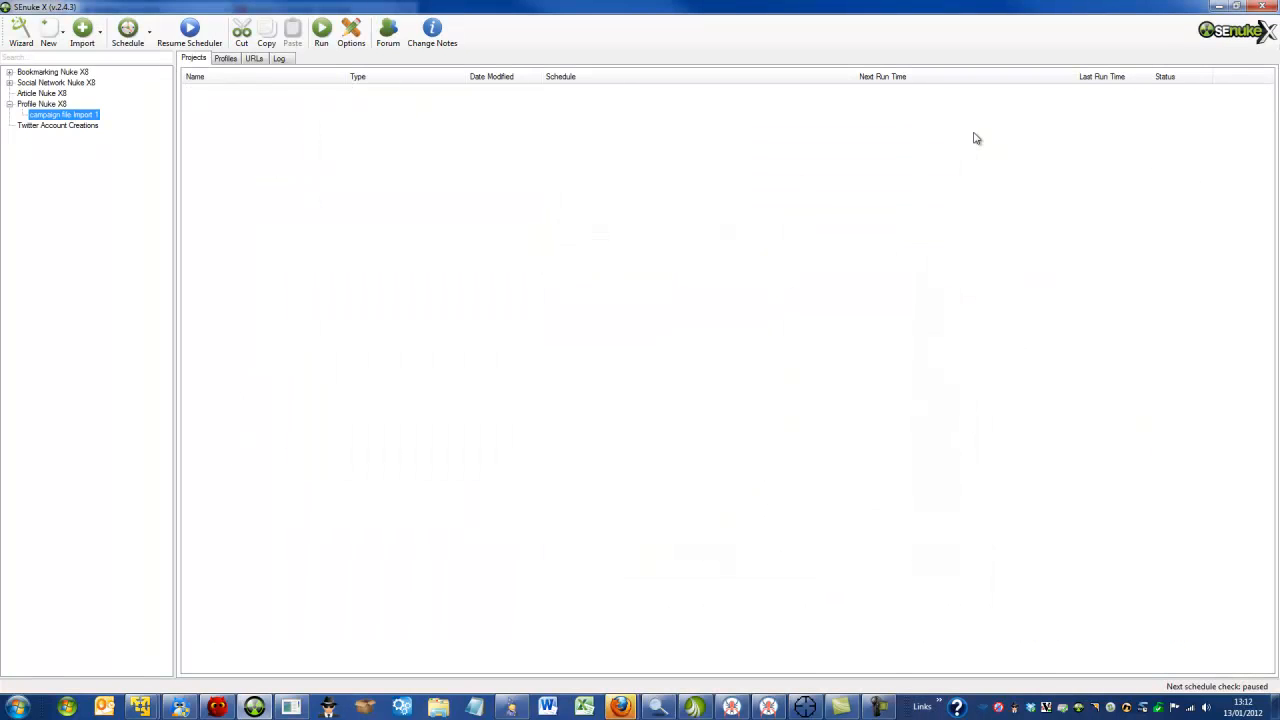
Step: Open Account Creation Project 3, generate a random profile and create its Hotmail address, accepting deletion of the active schedule
{"action": "double_click", "coordinate": [260, 115]}
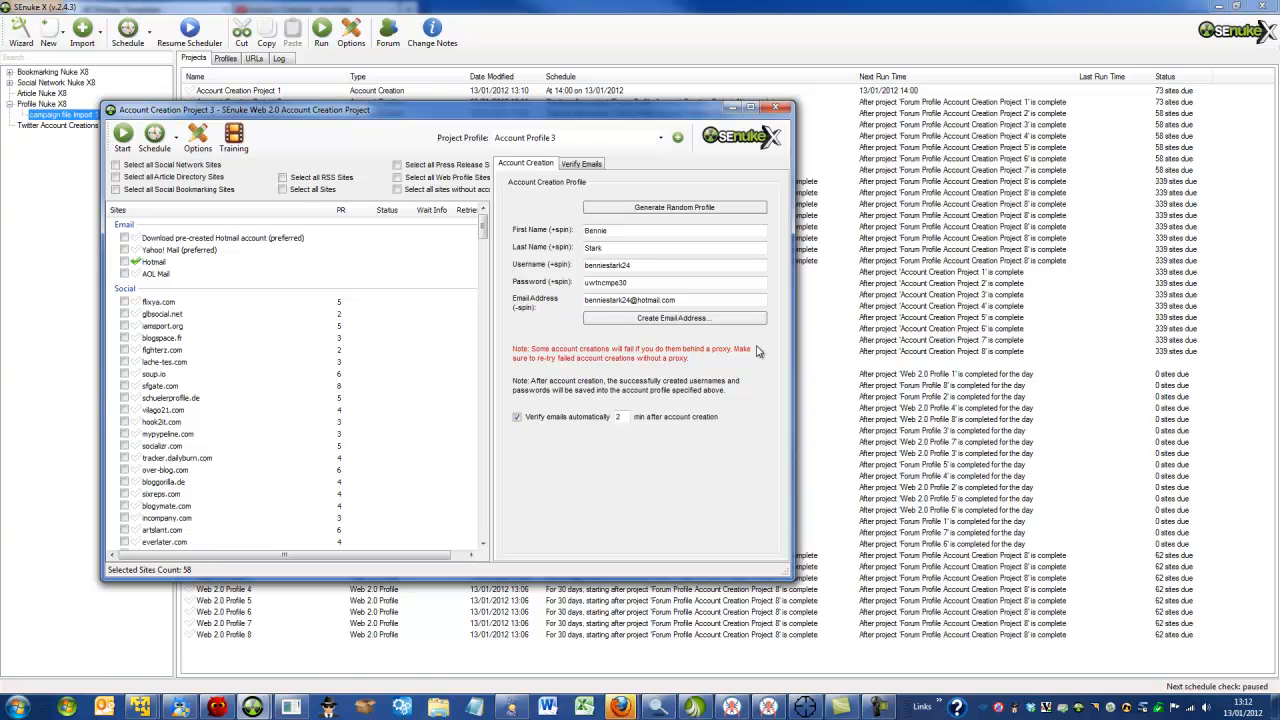
{"action": "left_click", "coordinate": [670, 208]}
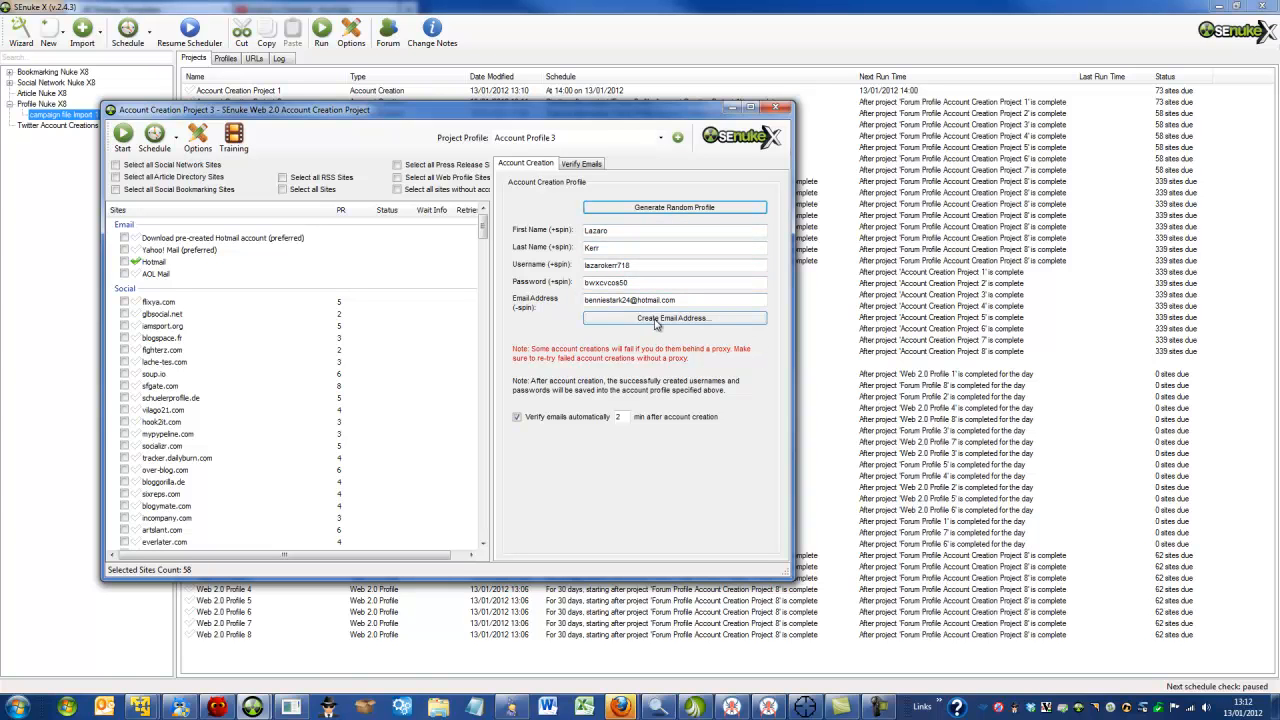
{"action": "right_click", "coordinate": [1129, 709]}
{"action": "left_click", "coordinate": [1066, 678]}
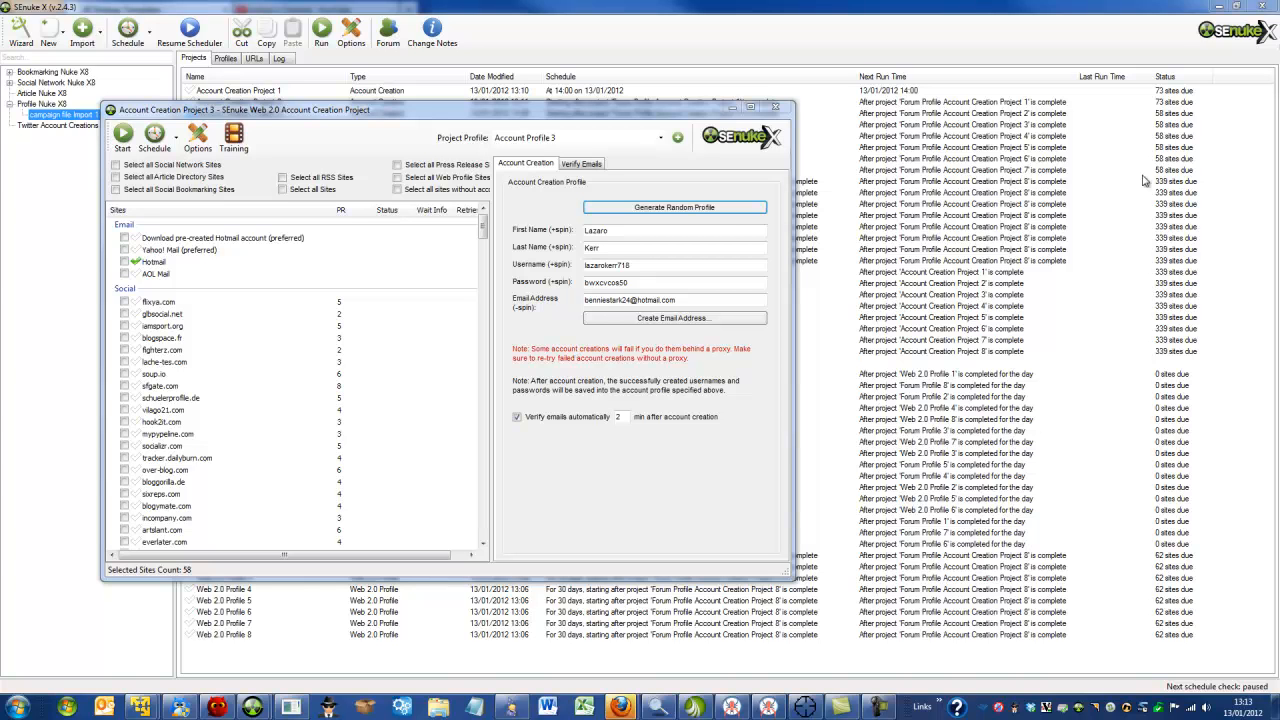
{"action": "left_click", "coordinate": [661, 319]}
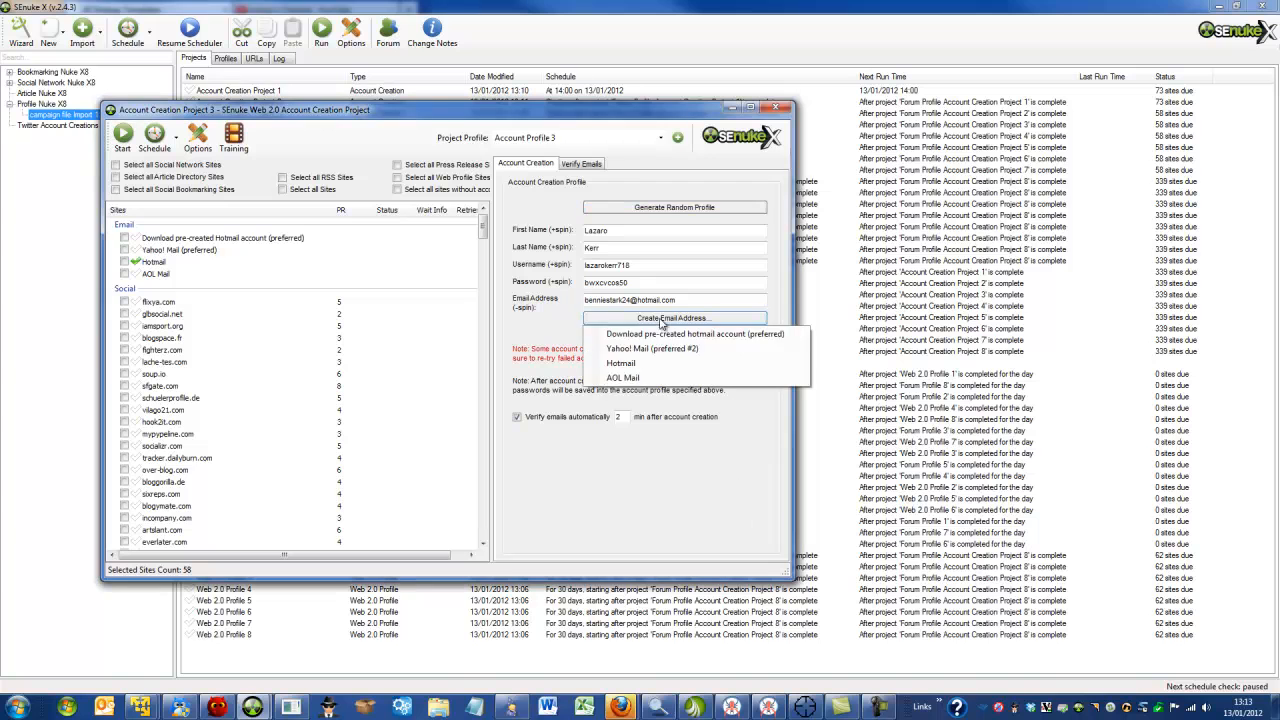
{"action": "left_click", "coordinate": [650, 364]}
{"action": "left_click", "coordinate": [645, 395]}
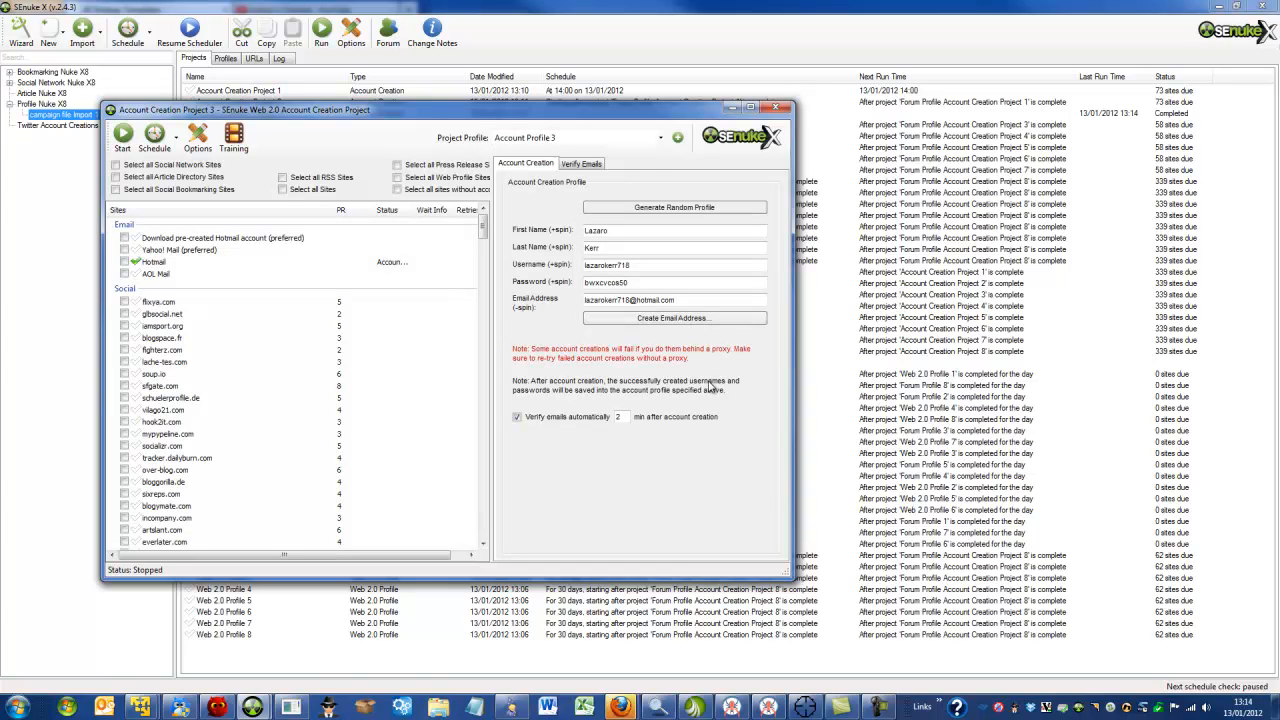
Step: Select all Web Profile Sites for Account Creation Project 3, schedule it after Forum Profile Account Creation Project 2 is complete, and close the project
{"action": "left_click_drag", "start_coordinate": [631, 300], "coordinate": [573, 302]}
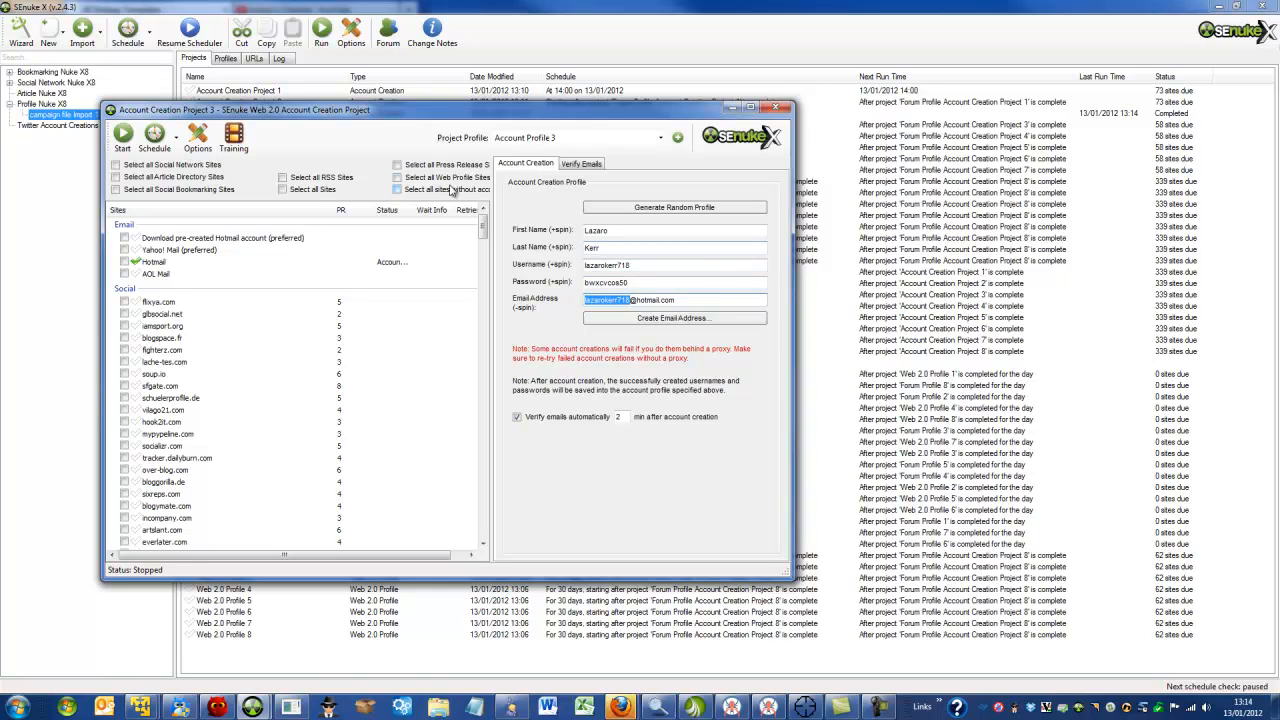
{"action": "left_click", "coordinate": [438, 181]}
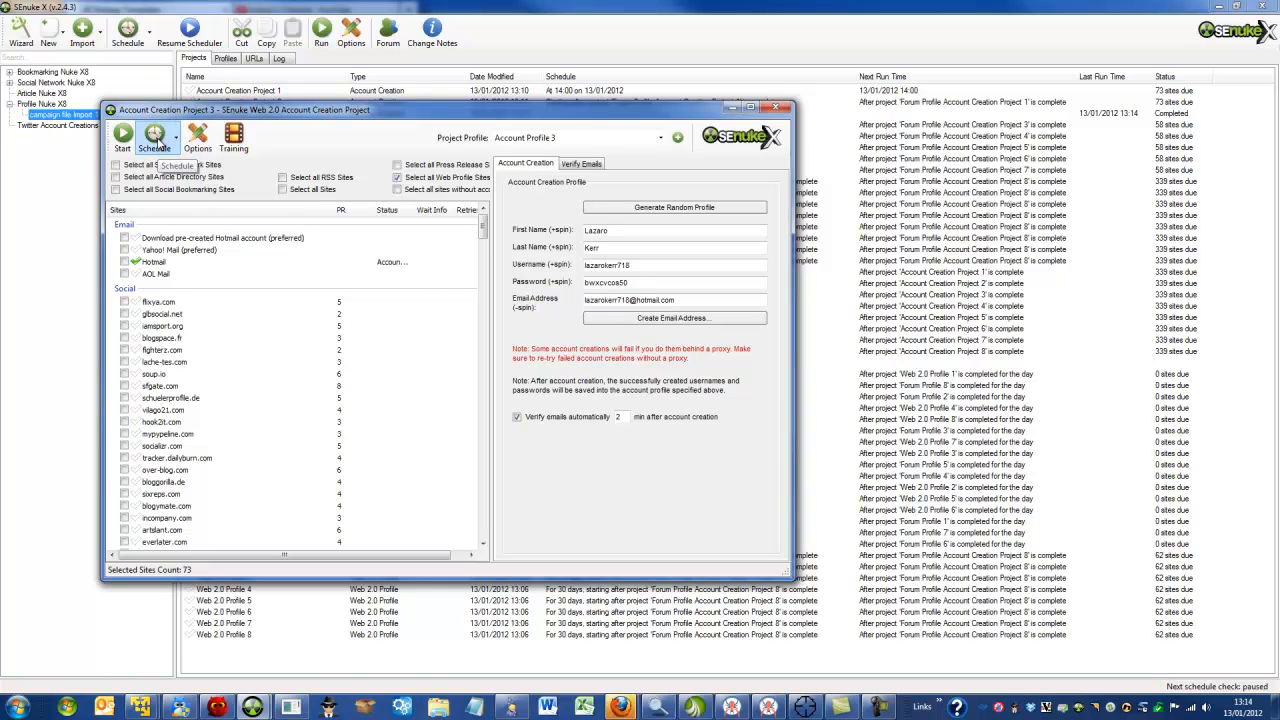
{"action": "left_click", "coordinate": [157, 138]}
{"action": "left_click", "coordinate": [168, 165]}
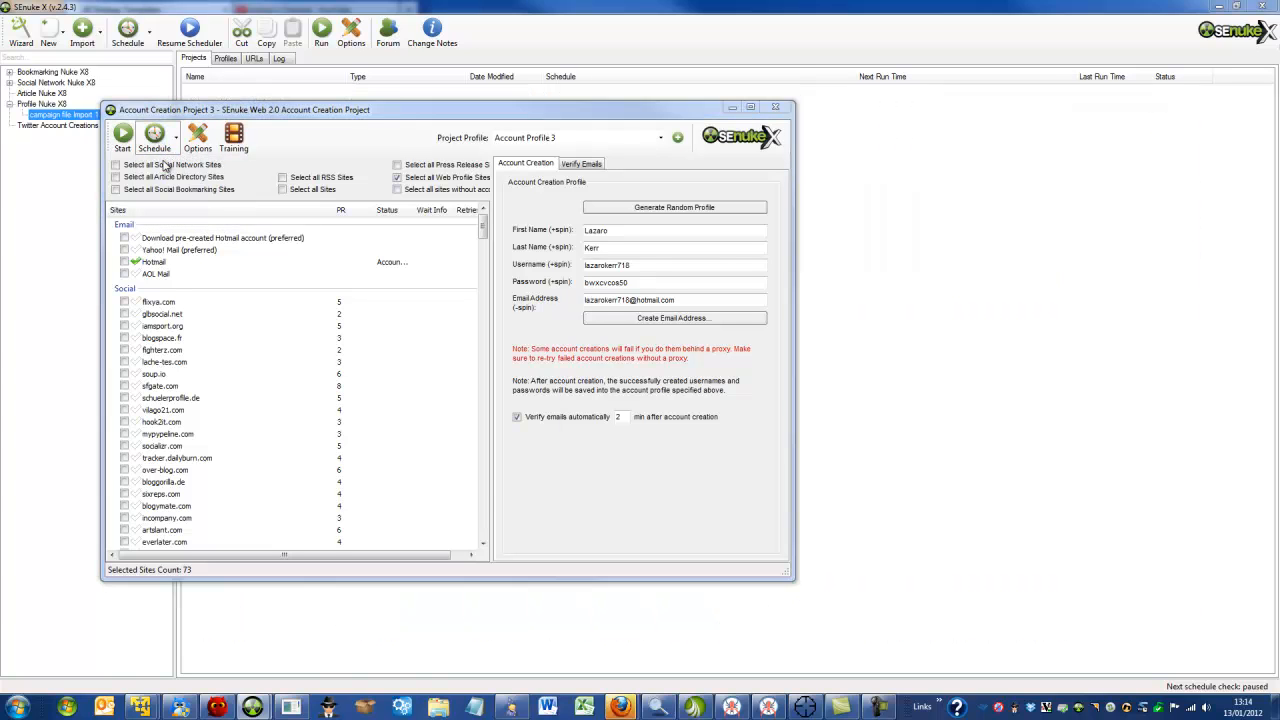
{"action": "left_click", "coordinate": [404, 285]}
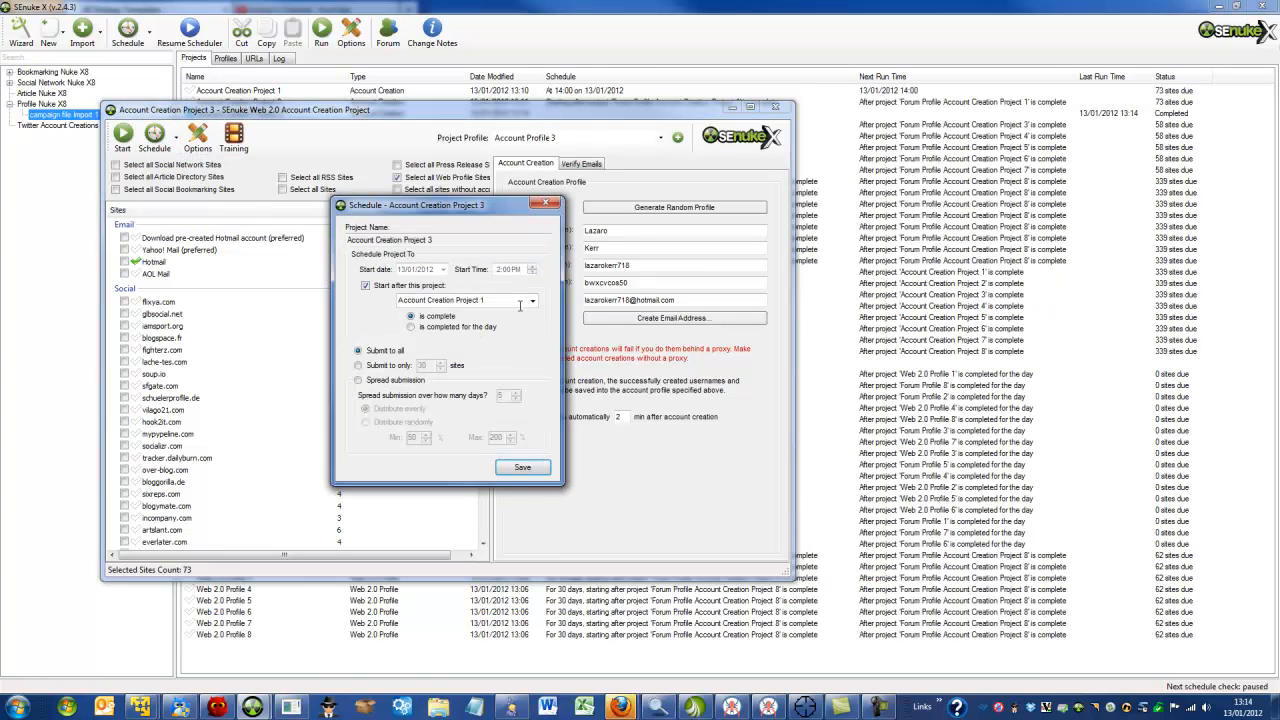
{"action": "left_click", "coordinate": [532, 302]}
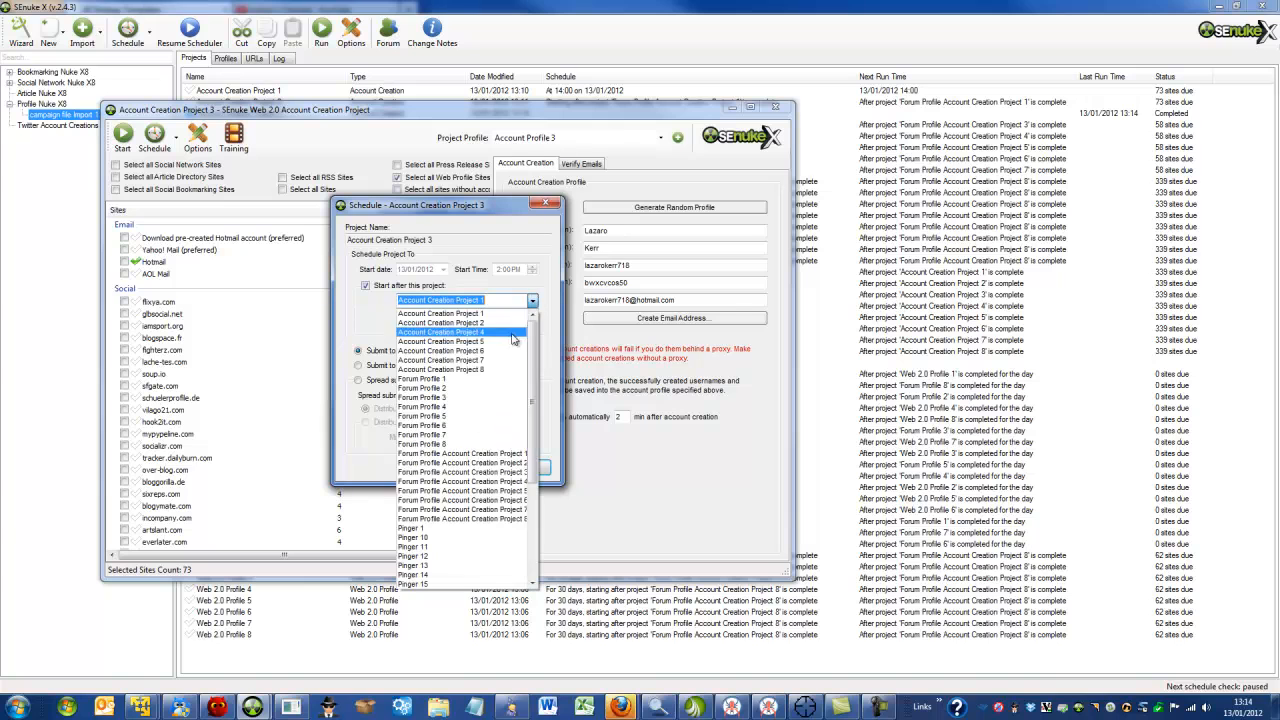
{"action": "left_click", "coordinate": [498, 466]}
{"action": "left_click", "coordinate": [525, 468]}
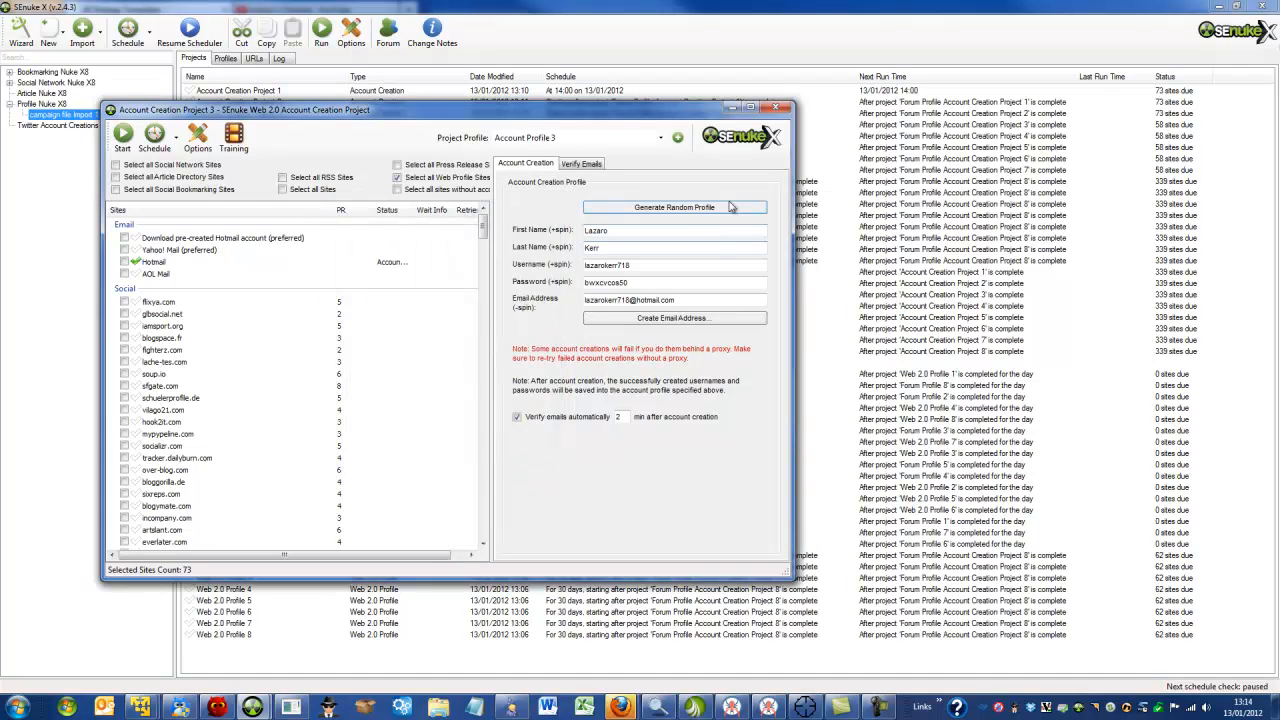
{"action": "left_click", "coordinate": [776, 107]}
Step: Open Account Creation Project 4, generate a random profile and try to create its Hotmail address, accepting deletion of the active schedule
{"action": "double_click", "coordinate": [238, 124]}
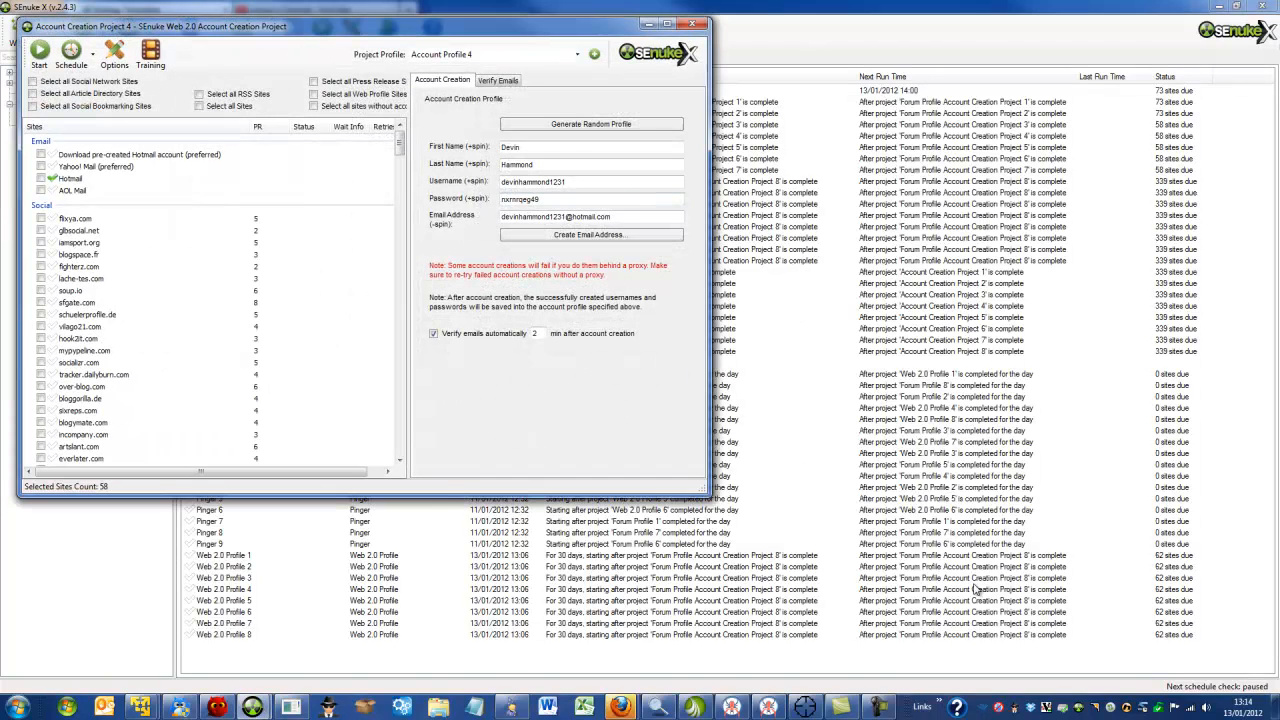
{"action": "left_click", "coordinate": [580, 124]}
{"action": "left_click", "coordinate": [588, 234]}
{"action": "left_click", "coordinate": [576, 281]}
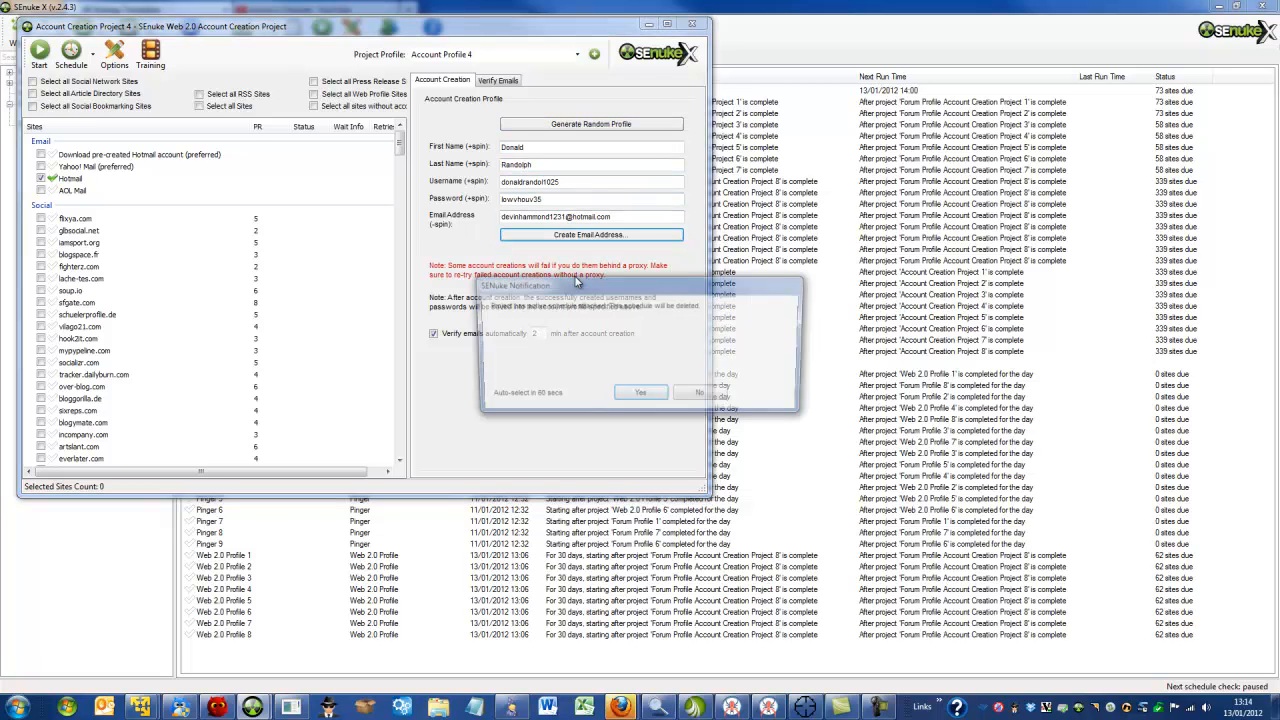
{"action": "left_click", "coordinate": [642, 394]}
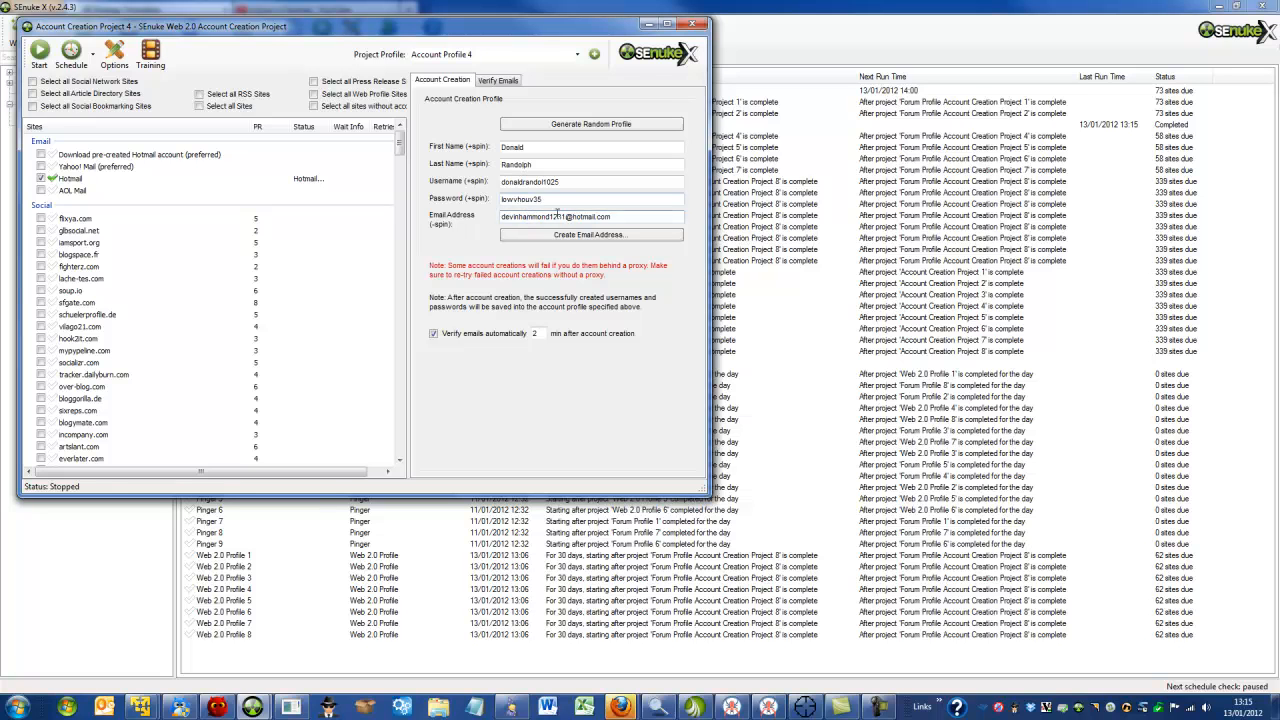
Step: Change the IP address through HMA! Pro VPN and reposition the Account Creation Project 4 window
{"action": "left_click_drag", "start_coordinate": [566, 218], "coordinate": [495, 216]}
{"action": "right_click", "coordinate": [1126, 709]}
{"action": "left_click", "coordinate": [1118, 681]}
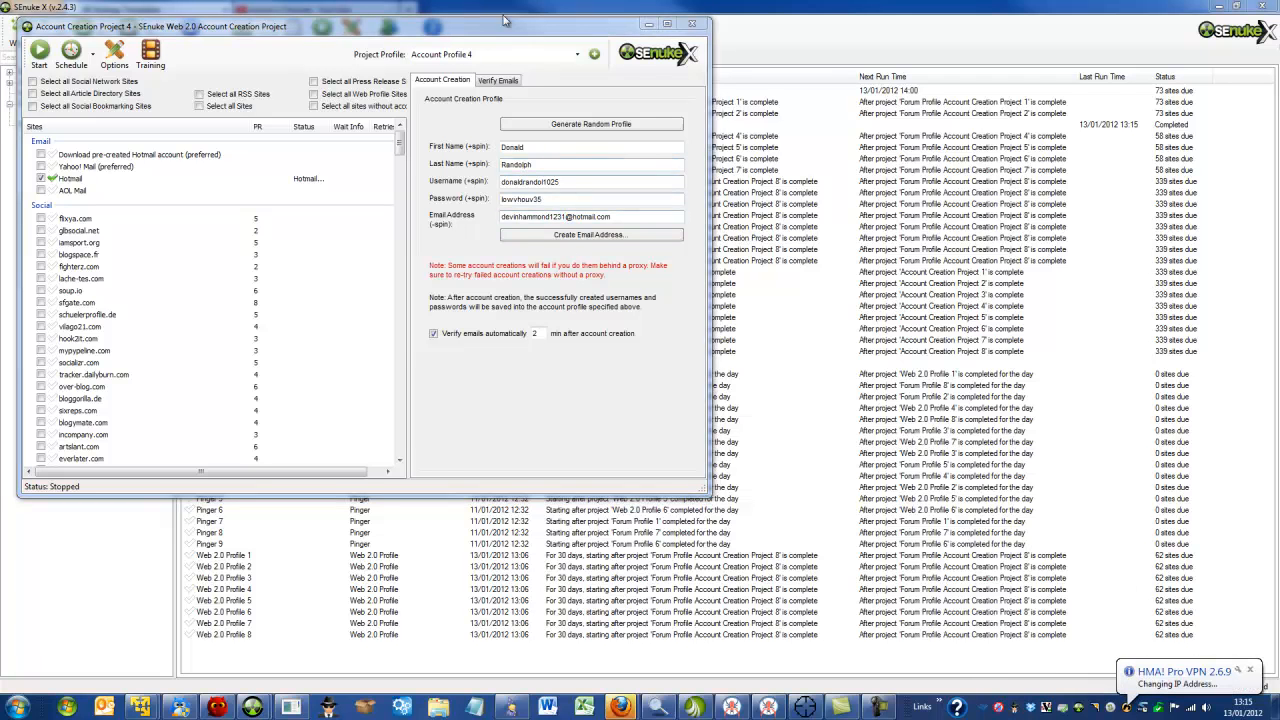
{"action": "left_click_drag", "start_coordinate": [505, 20], "coordinate": [735, 116]}
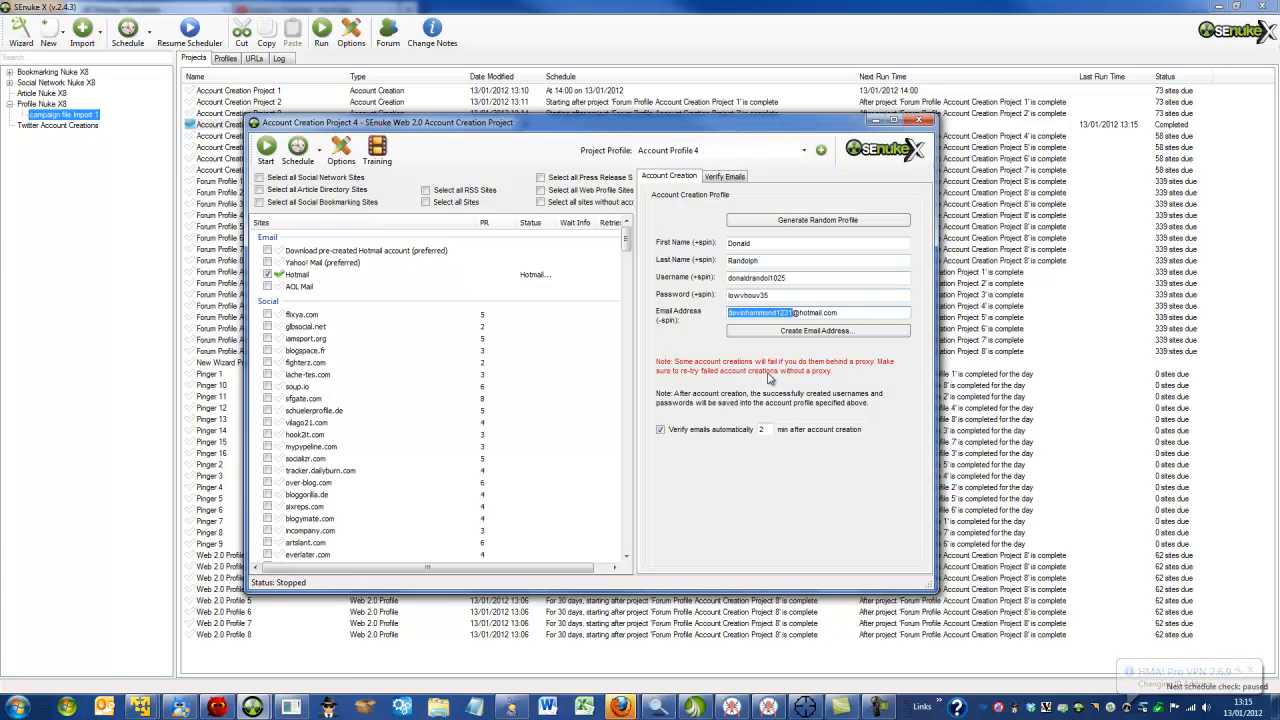
Step: Generate a new random profile for Account Creation Project 4 and create its Hotmail address again
{"action": "double_click", "coordinate": [740, 243]}
{"action": "key", "text": "Tab"}
{"action": "key", "text": "Tab"}
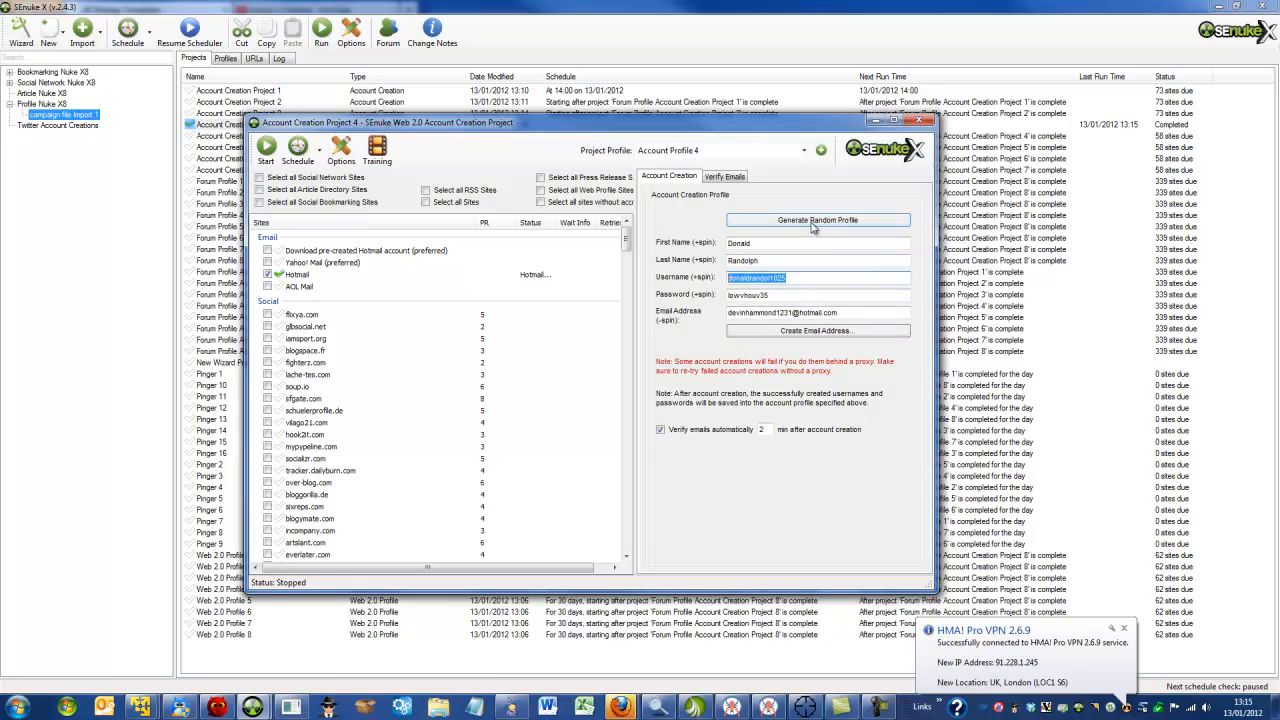
{"action": "left_click", "coordinate": [812, 222]}
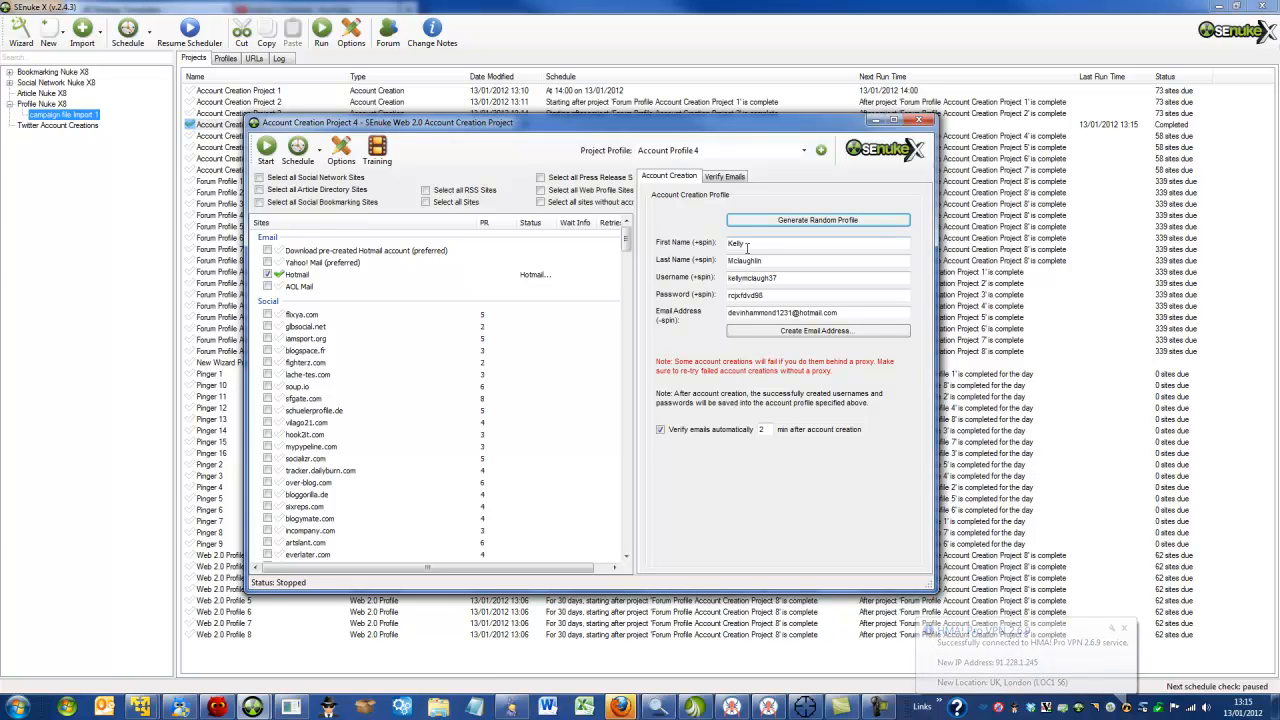
{"action": "key", "text": "Tab"}
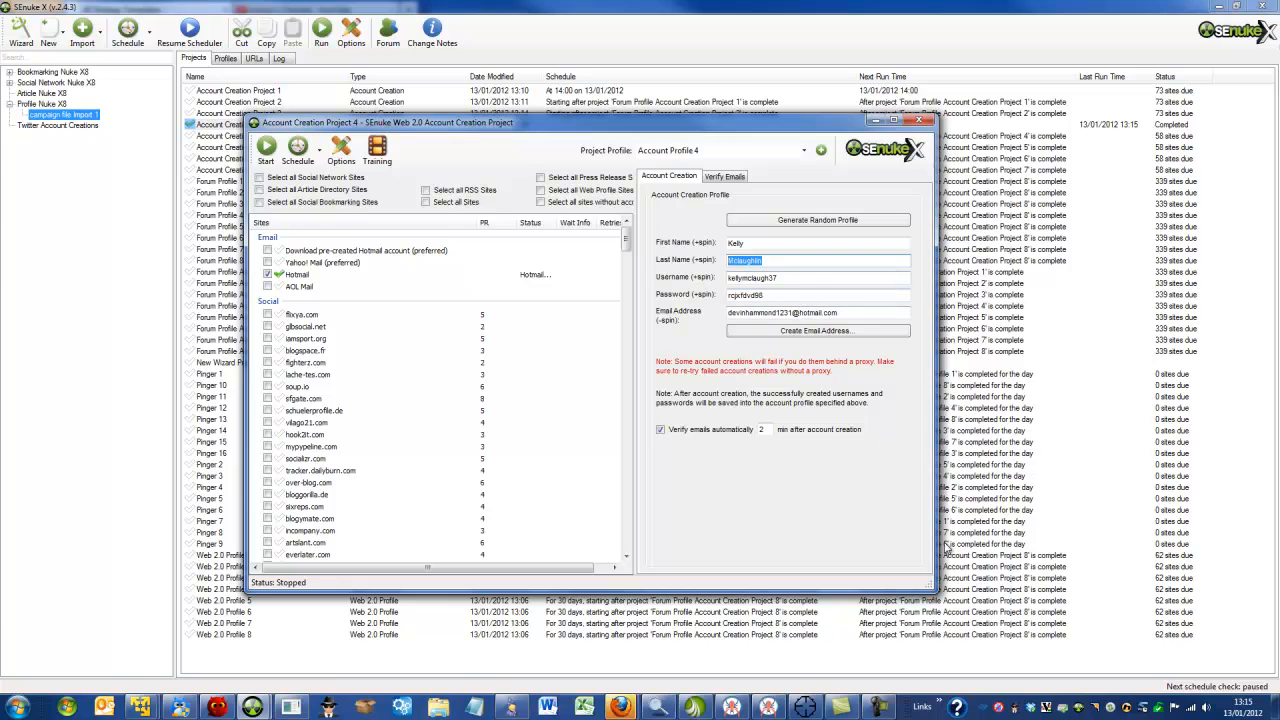
{"action": "left_click", "coordinate": [806, 336]}
{"action": "left_click", "coordinate": [820, 380]}
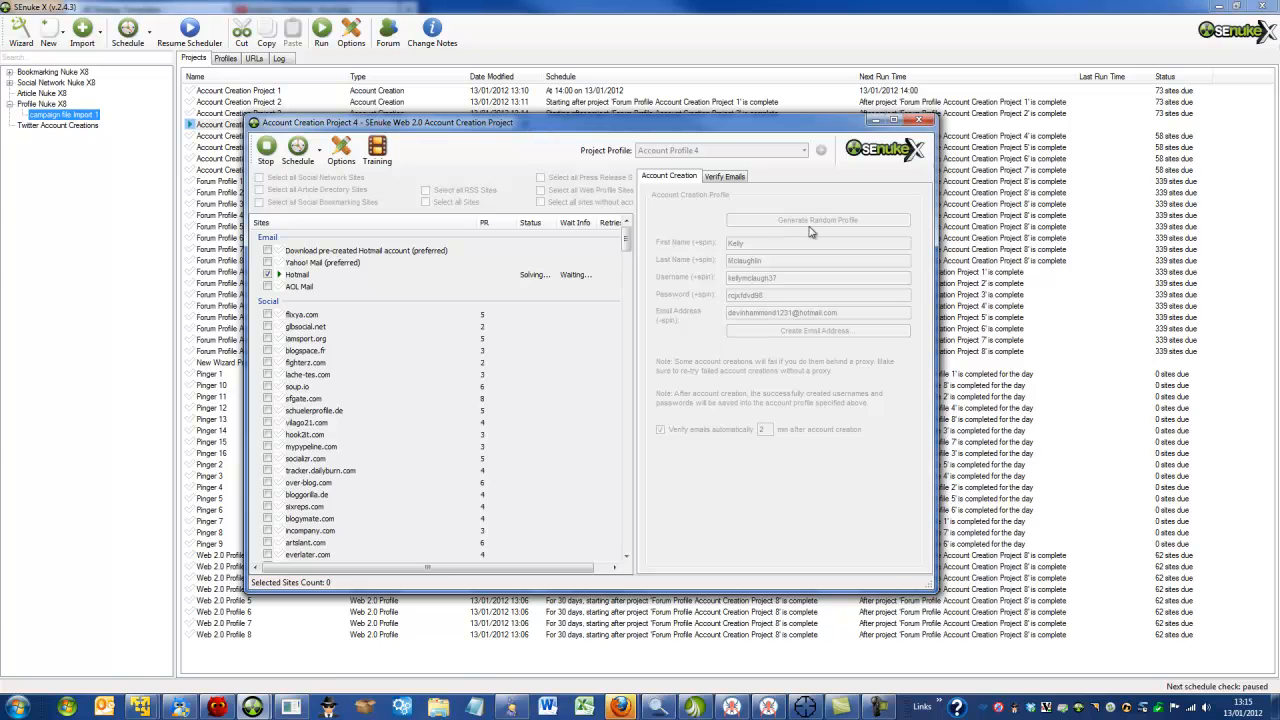
{"action": "right_click", "coordinate": [1124, 706]}
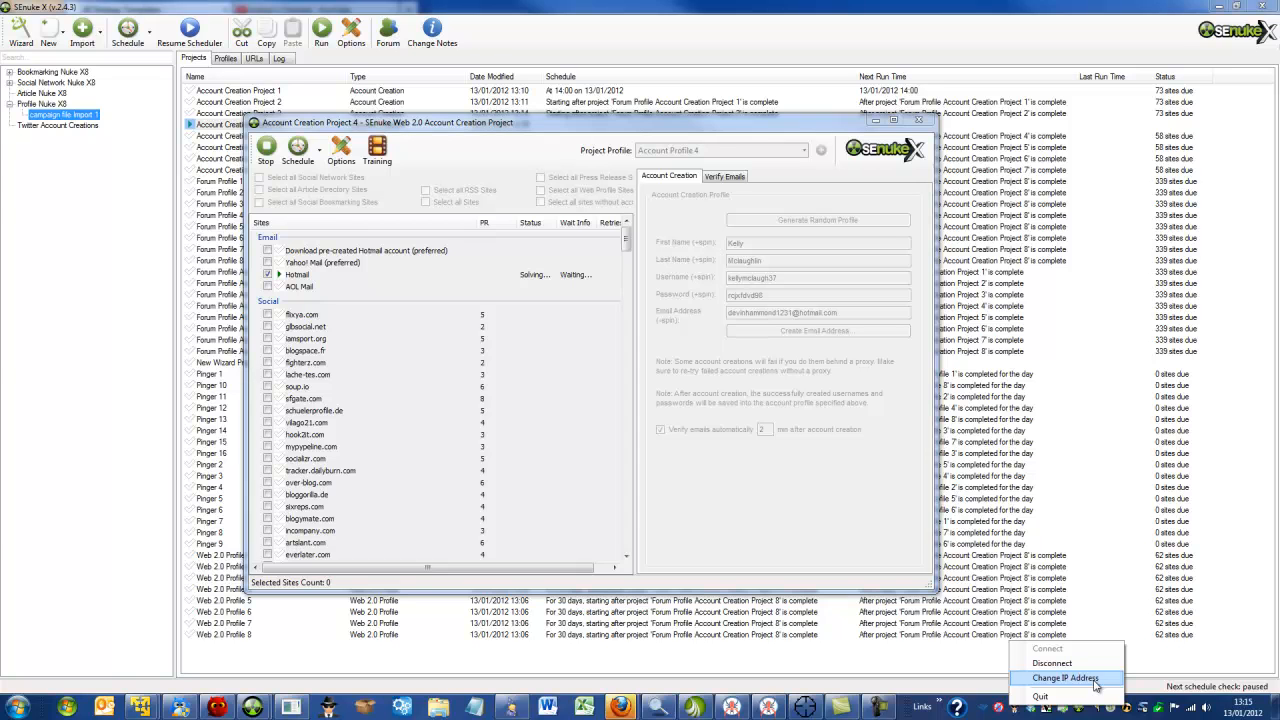
{"action": "left_click", "coordinate": [713, 126]}
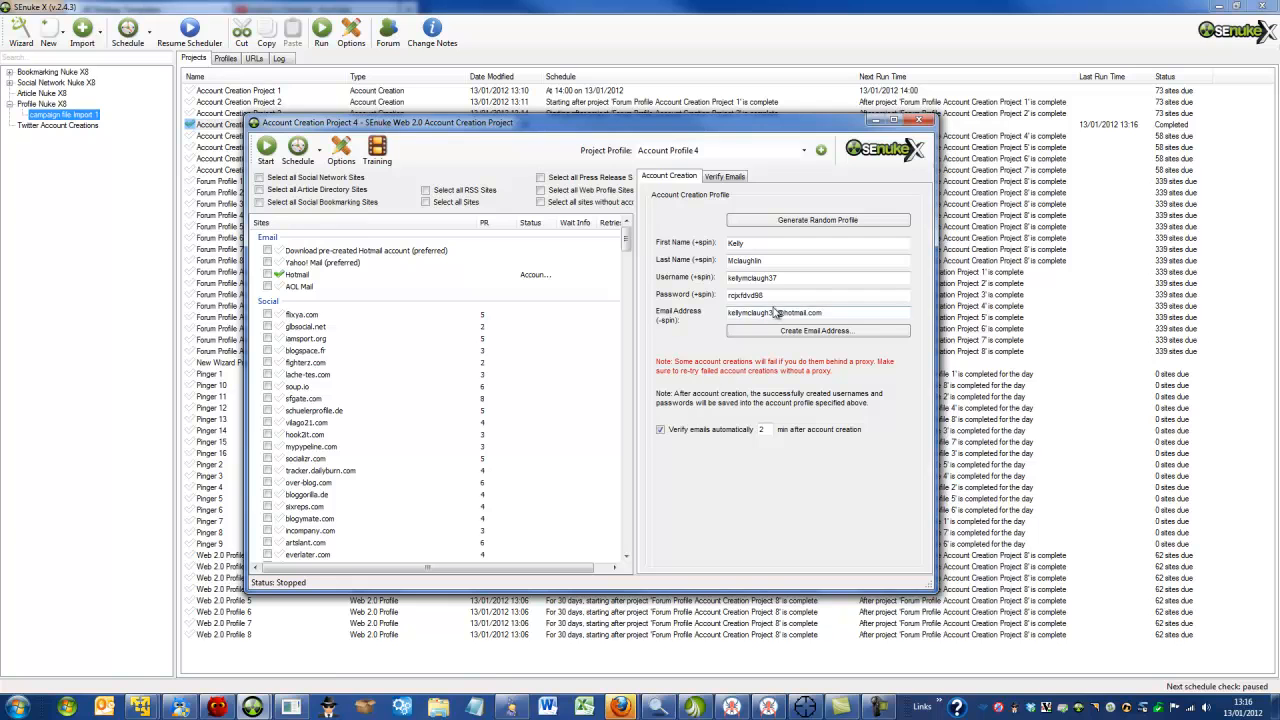
Step: Select all Web Profile Sites for Account Creation Project 4, schedule it after Forum Profile Account Creation Project 3 is complete, and close the project
{"action": "left_click_drag", "start_coordinate": [777, 312], "coordinate": [720, 313]}
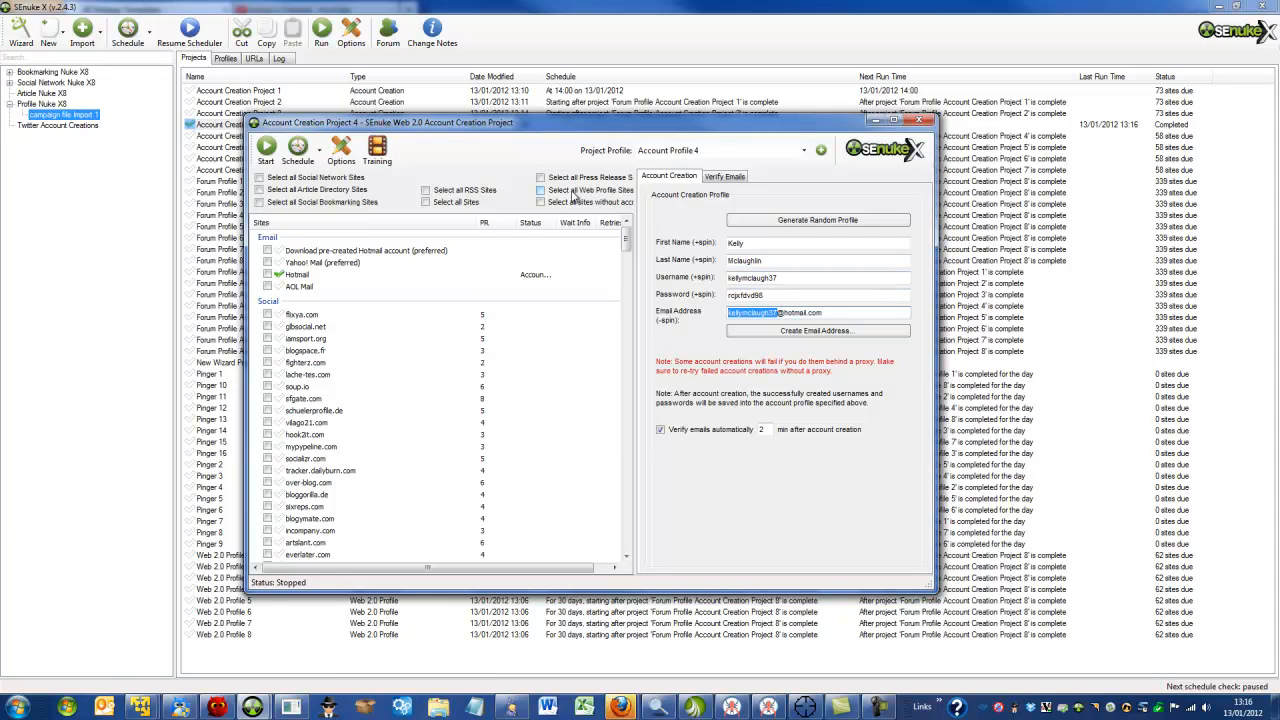
{"action": "left_click", "coordinate": [576, 195]}
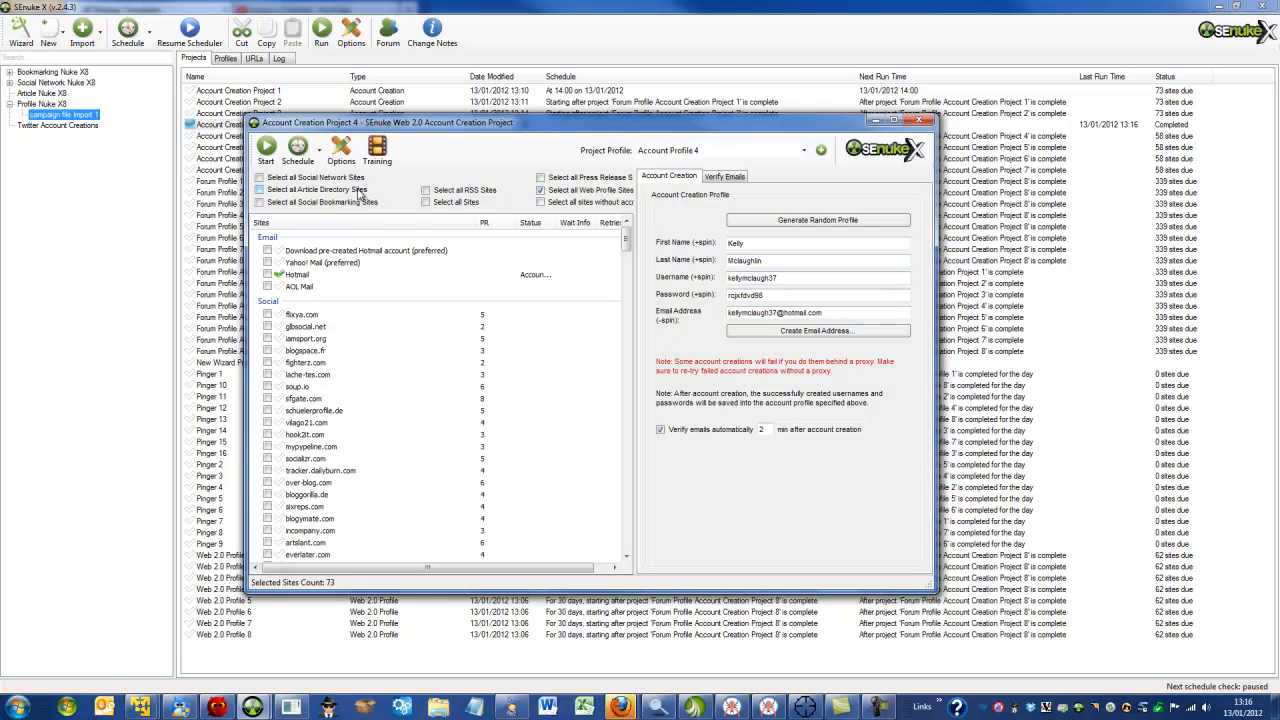
{"action": "left_click", "coordinate": [300, 155]}
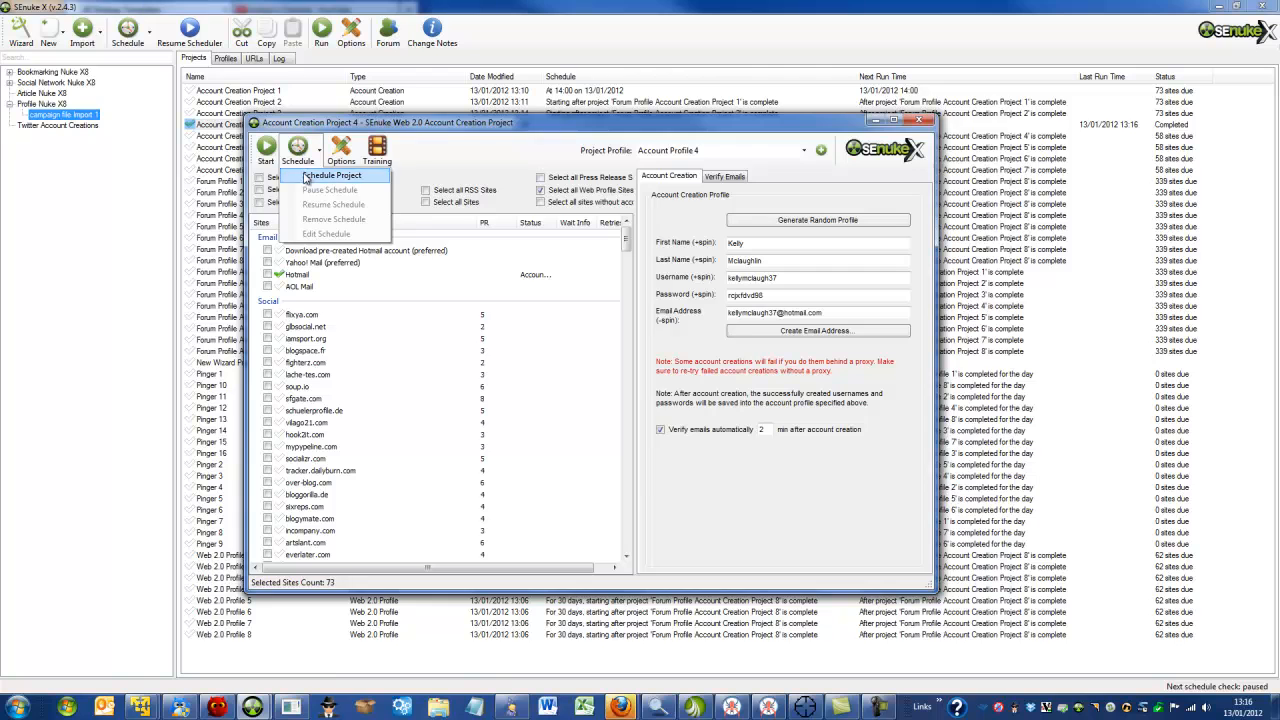
{"action": "left_click", "coordinate": [330, 176]}
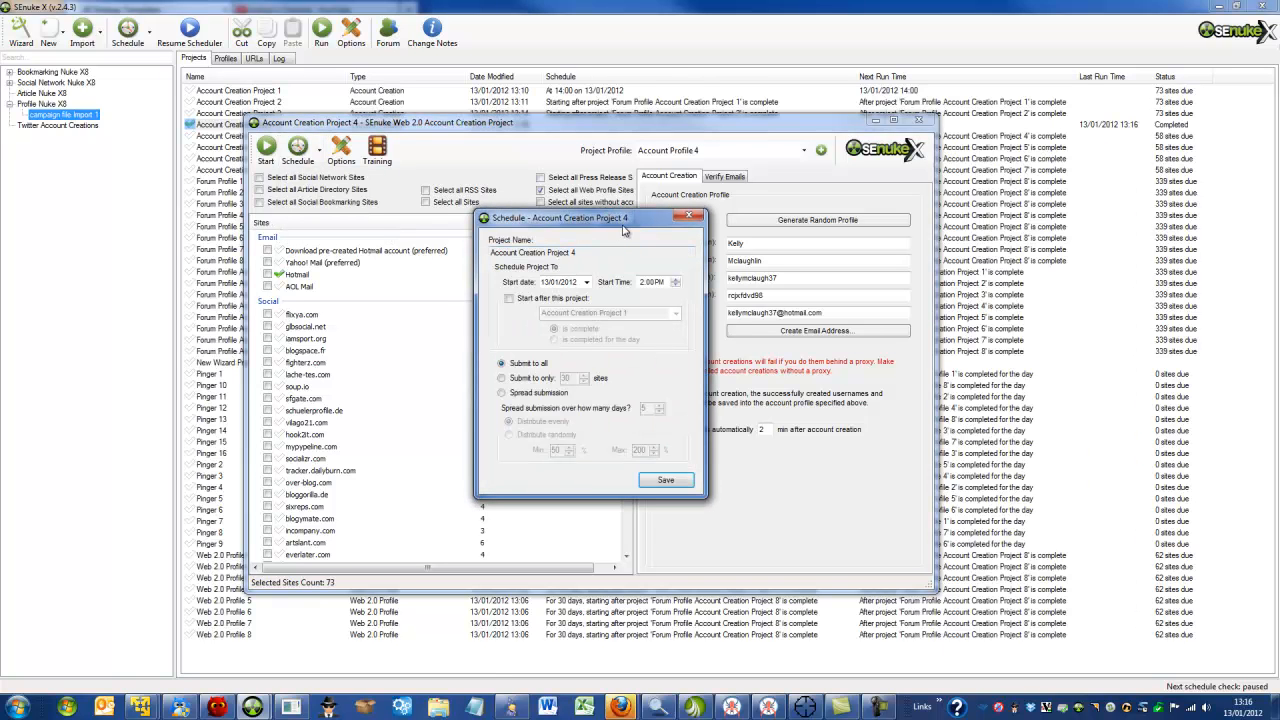
{"action": "left_click", "coordinate": [509, 298]}
{"action": "left_click", "coordinate": [678, 317]}
{"action": "scroll", "coordinate": [640, 420], "scroll_direction": "down", "scroll_amount": 3}
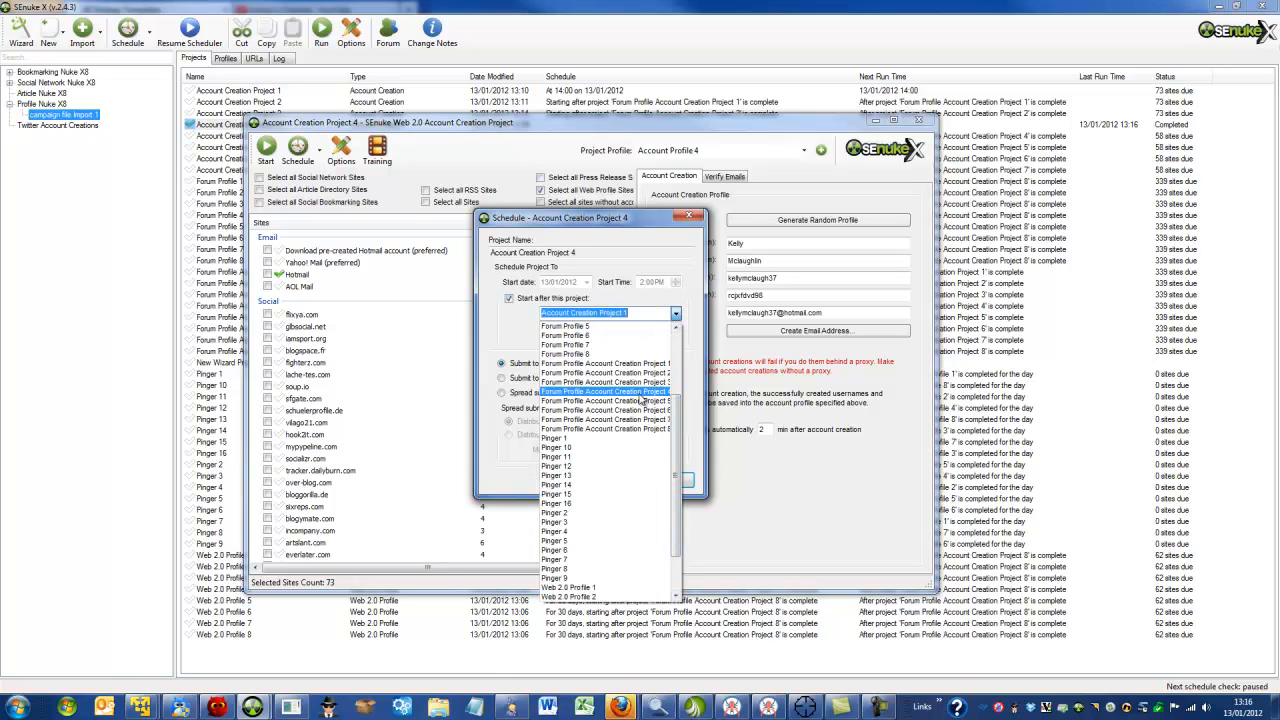
{"action": "left_click", "coordinate": [641, 388]}
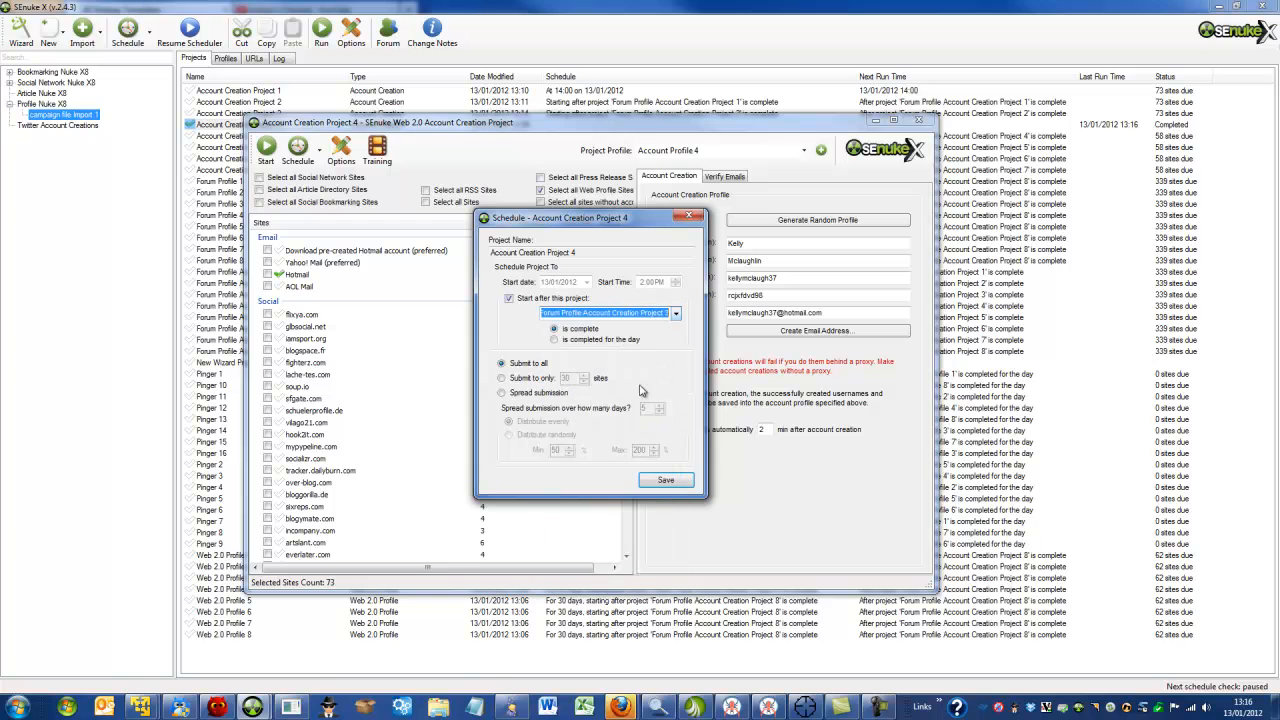
{"action": "left_click", "coordinate": [680, 480]}
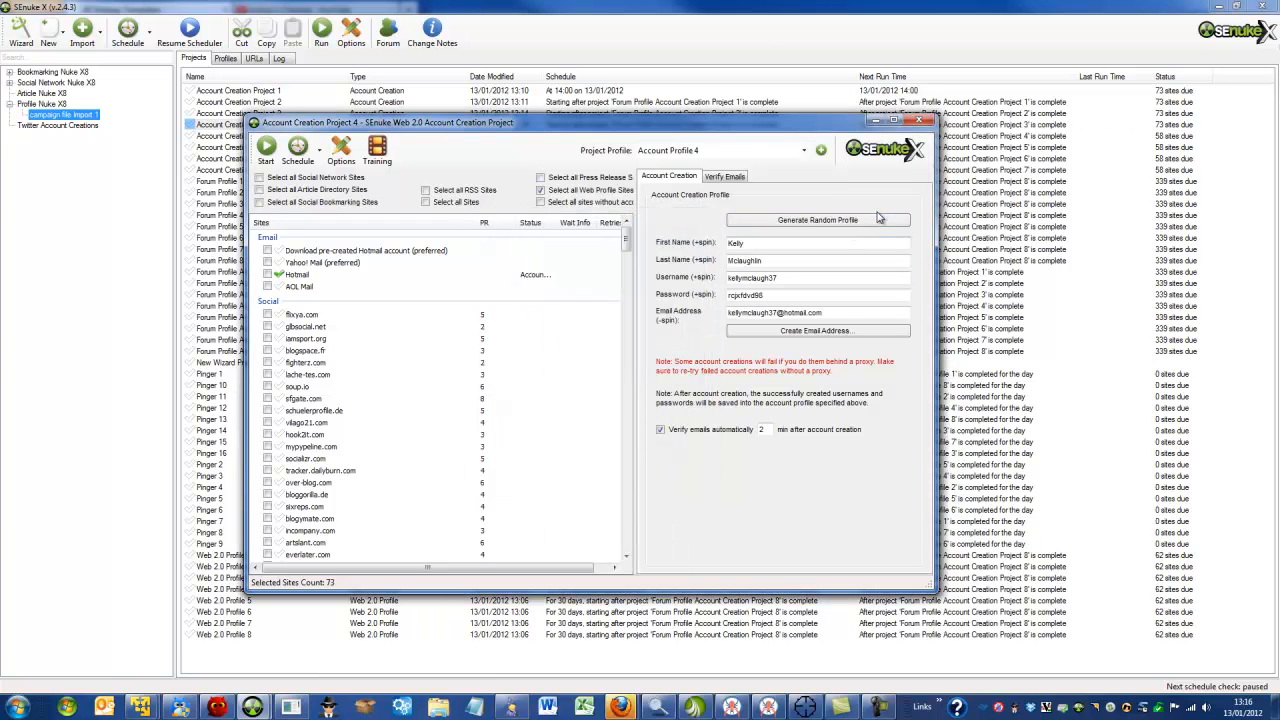
{"action": "left_click", "coordinate": [918, 121]}
Step: Open Account Creation Project 5, generate a random profile and create its Hotmail address, accepting deletion of the active schedule
{"action": "double_click", "coordinate": [265, 136]}
{"action": "left_click", "coordinate": [650, 191]}
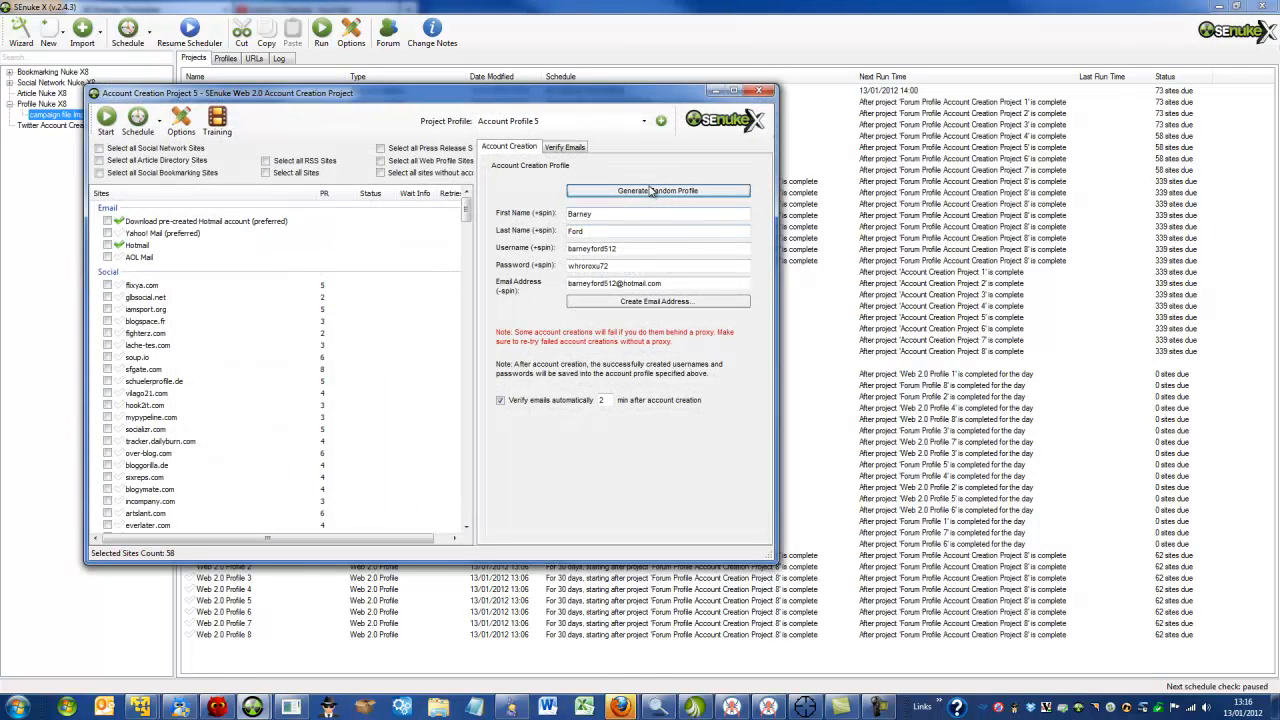
{"action": "left_click", "coordinate": [641, 302]}
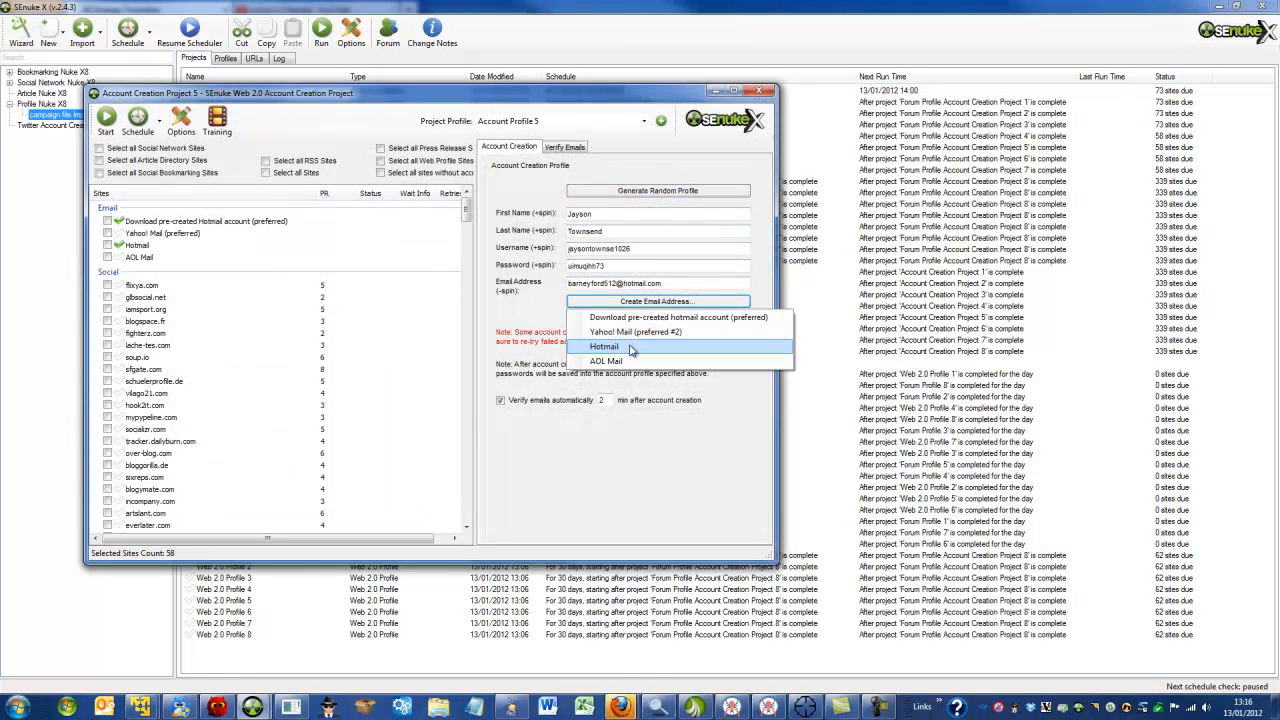
{"action": "left_click", "coordinate": [633, 347]}
{"action": "left_click", "coordinate": [637, 396]}
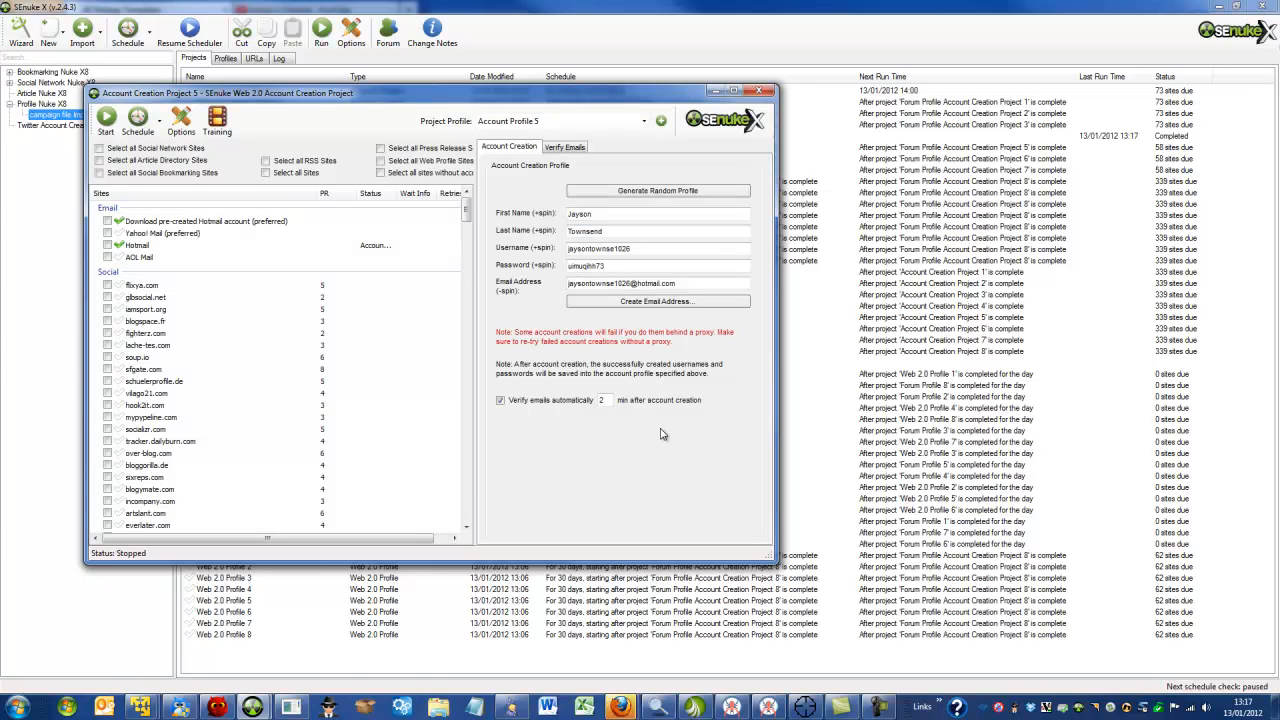
Step: Select all Web Profile Sites for Account Creation Project 5, schedule it after Forum Profile Account Creation Project 4 is complete, and close the project
{"action": "left_click_drag", "start_coordinate": [632, 285], "coordinate": [538, 290]}
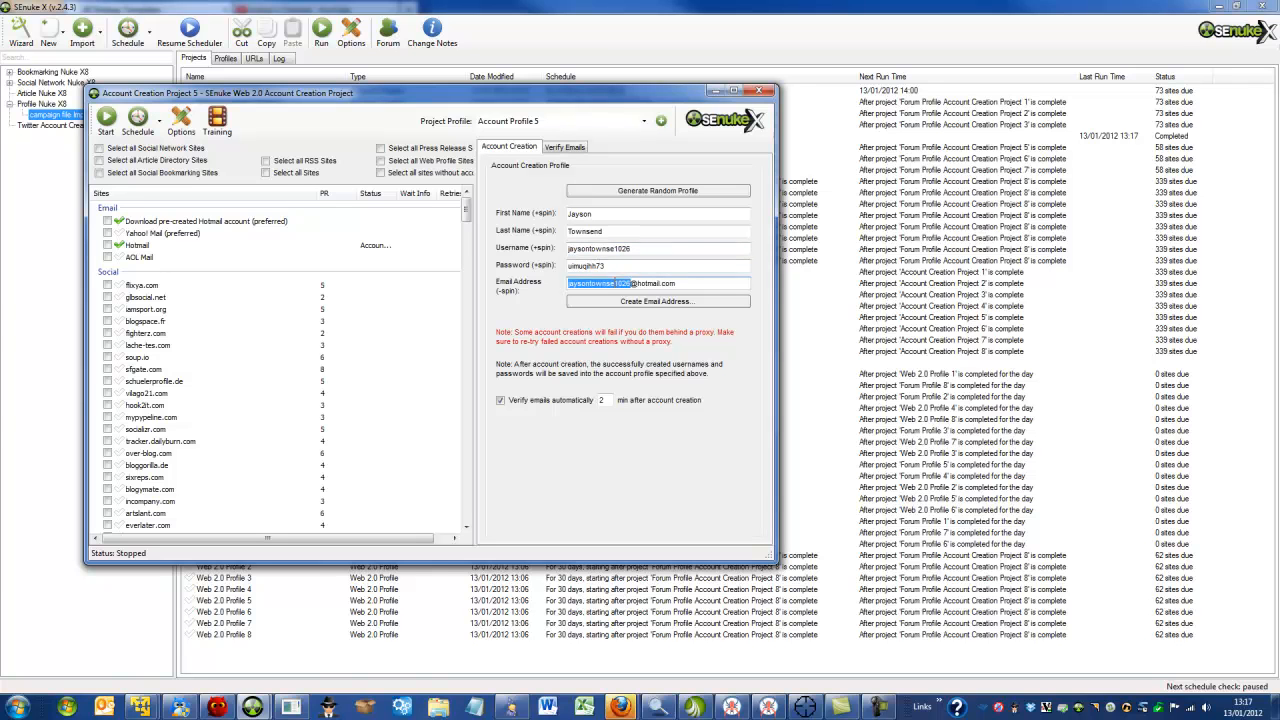
{"action": "left_click", "coordinate": [414, 165]}
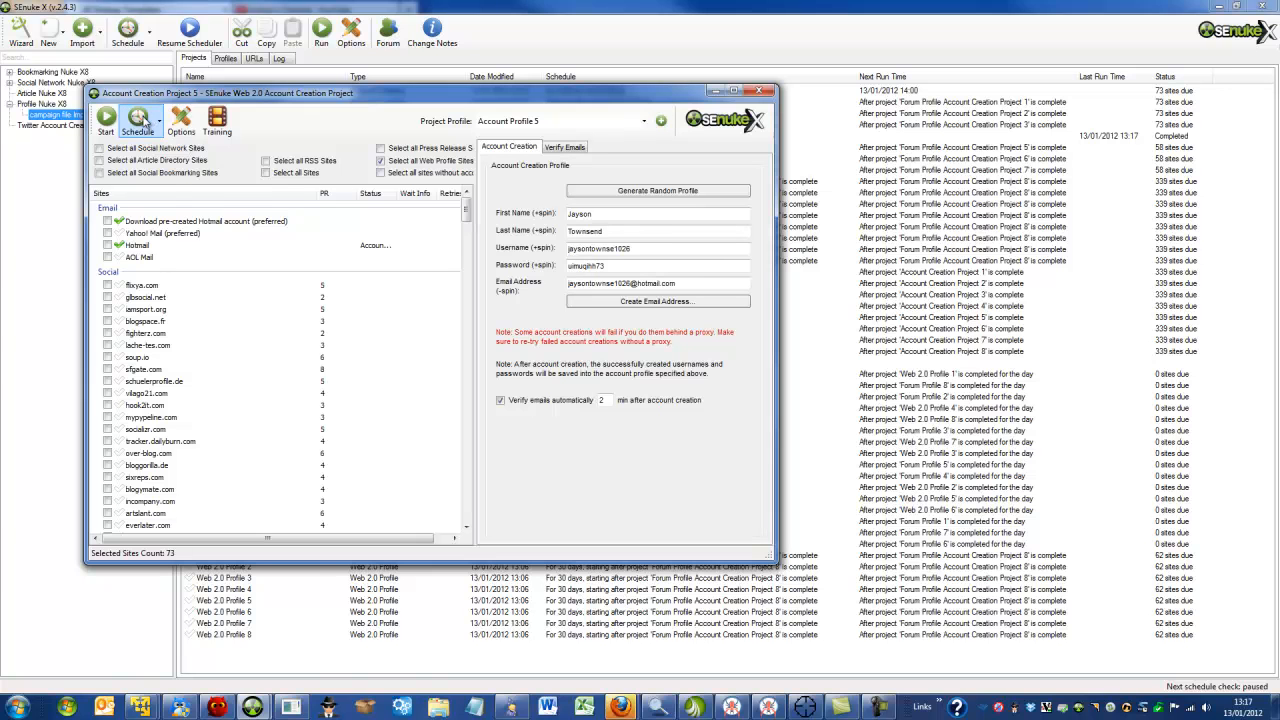
{"action": "left_click", "coordinate": [149, 122]}
{"action": "left_click", "coordinate": [157, 148]}
{"action": "left_click", "coordinate": [399, 270]}
{"action": "left_click", "coordinate": [515, 284]}
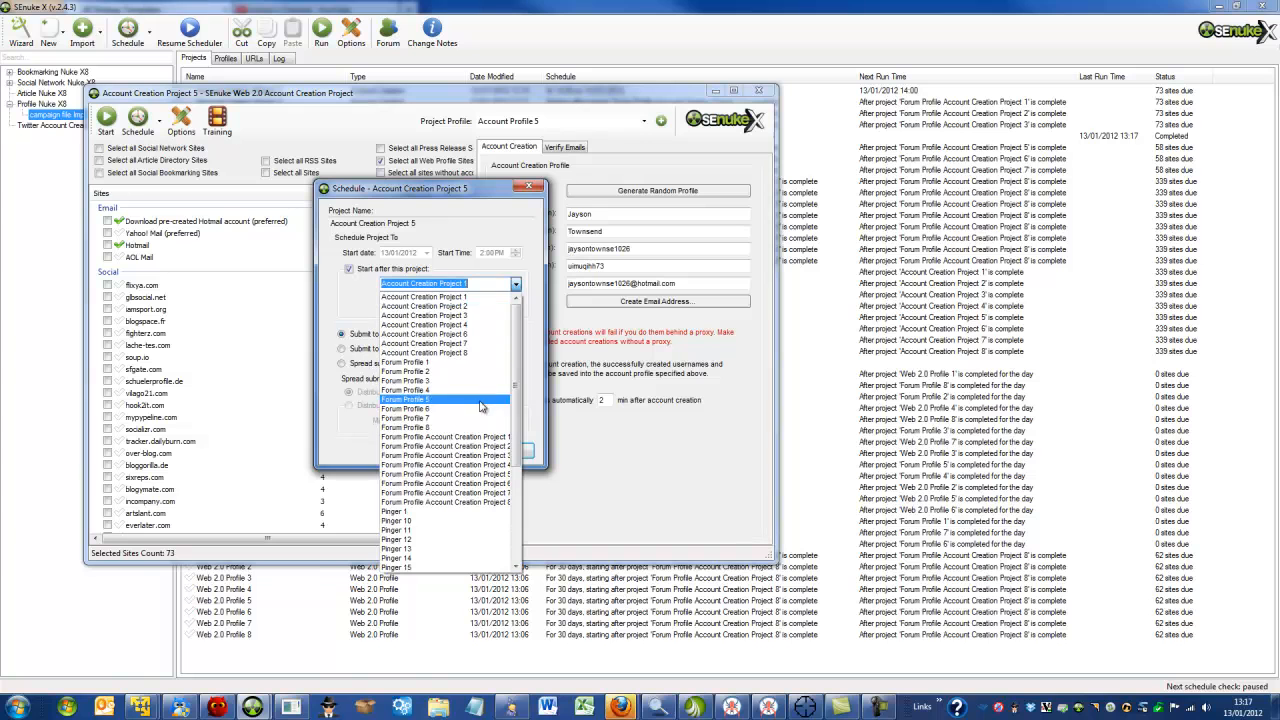
{"action": "left_click", "coordinate": [478, 466]}
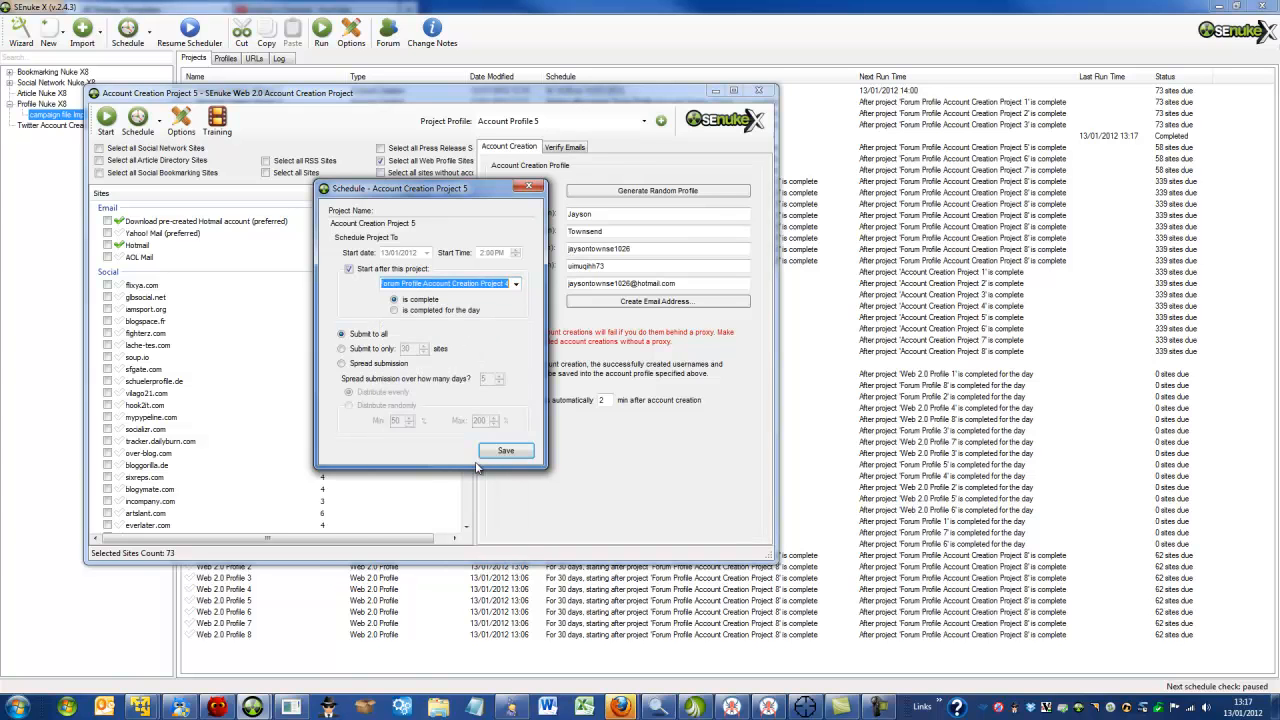
{"action": "left_click", "coordinate": [508, 452]}
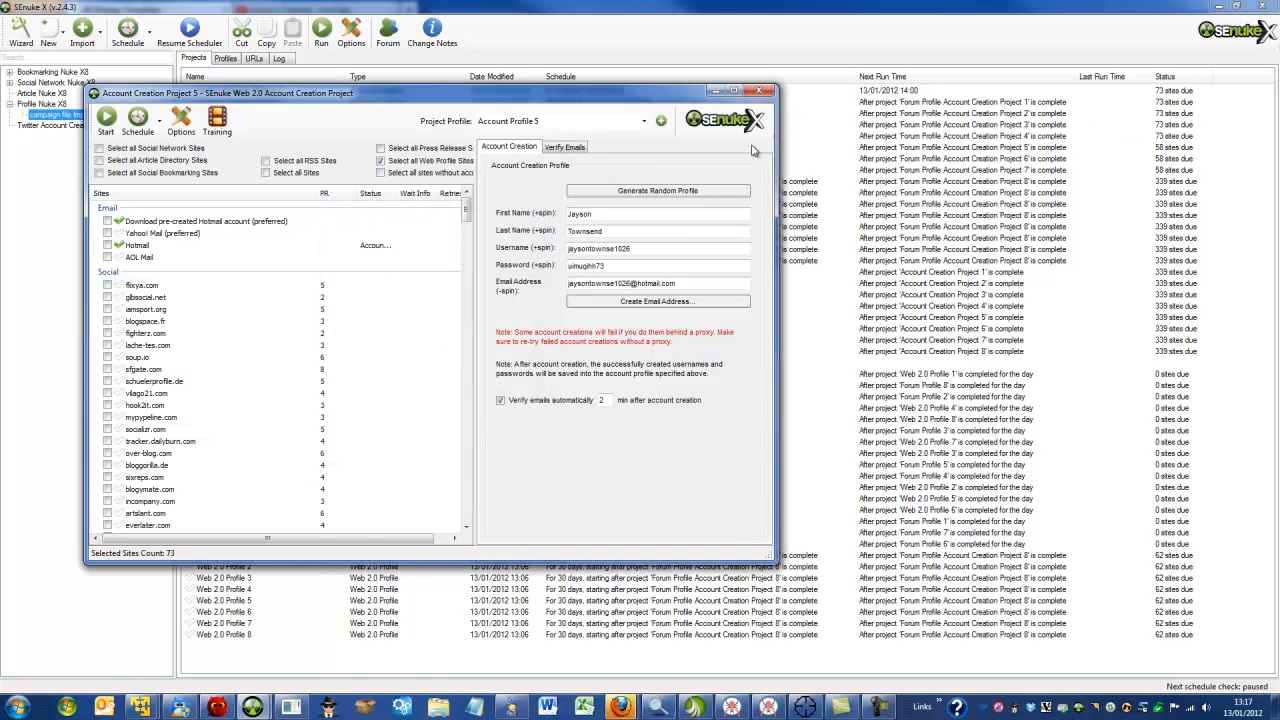
{"action": "left_click", "coordinate": [760, 91]}
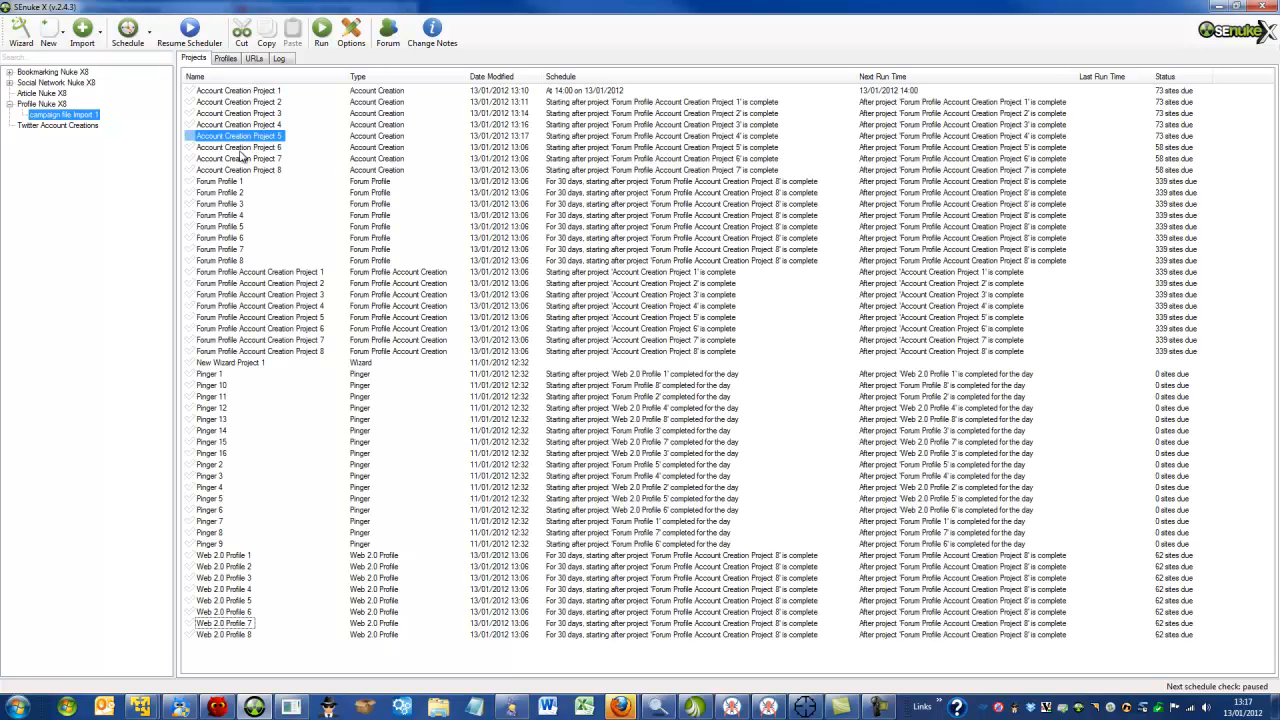
Step: Open Account Creation Project 6 and change the IP address through HMA! Pro VPN
{"action": "double_click", "coordinate": [244, 147]}
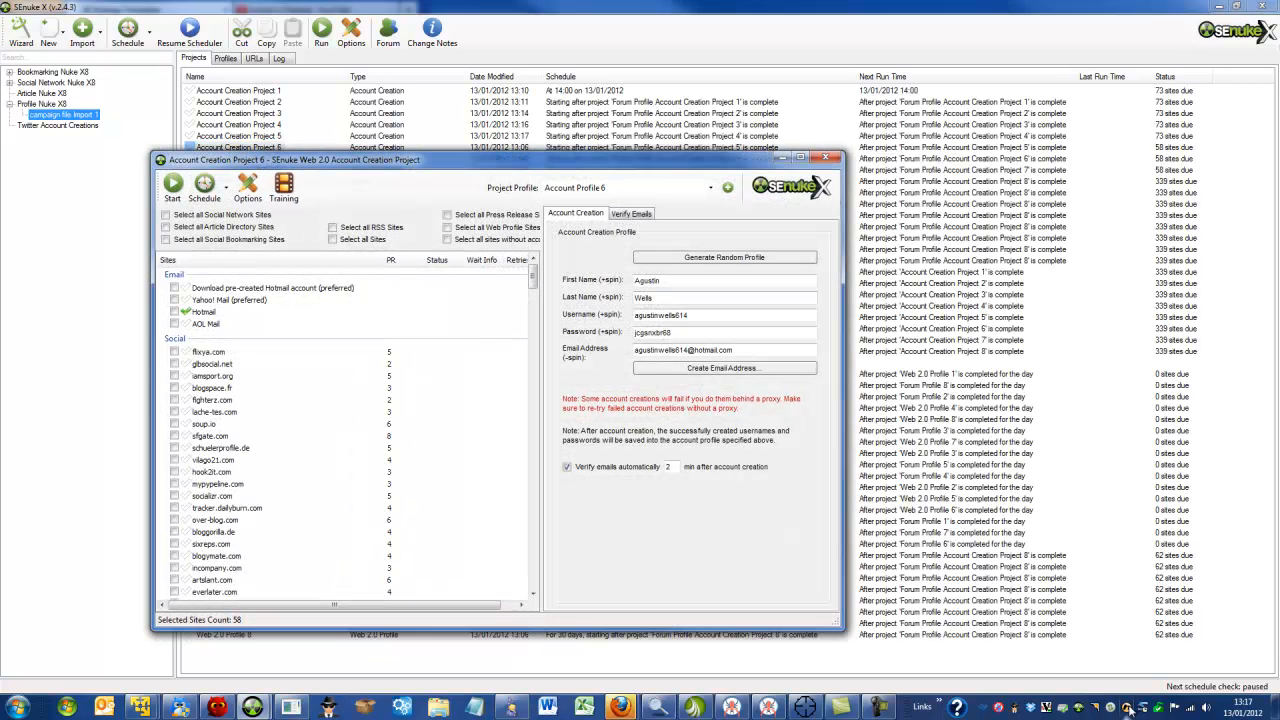
{"action": "right_click", "coordinate": [1128, 707]}
{"action": "left_click", "coordinate": [1114, 678]}
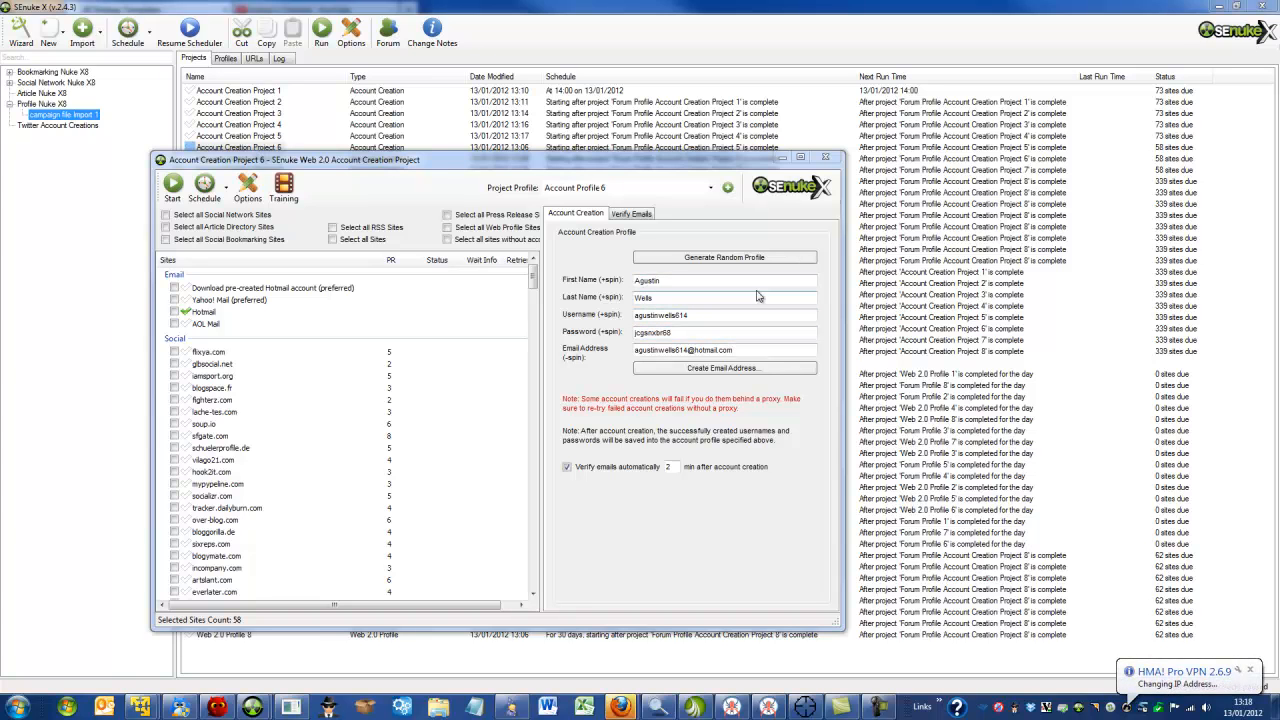
Step: Generate a random profile for Account Creation Project 6 and create its Hotmail address, accepting deletion of the active schedule
{"action": "left_click", "coordinate": [750, 260]}
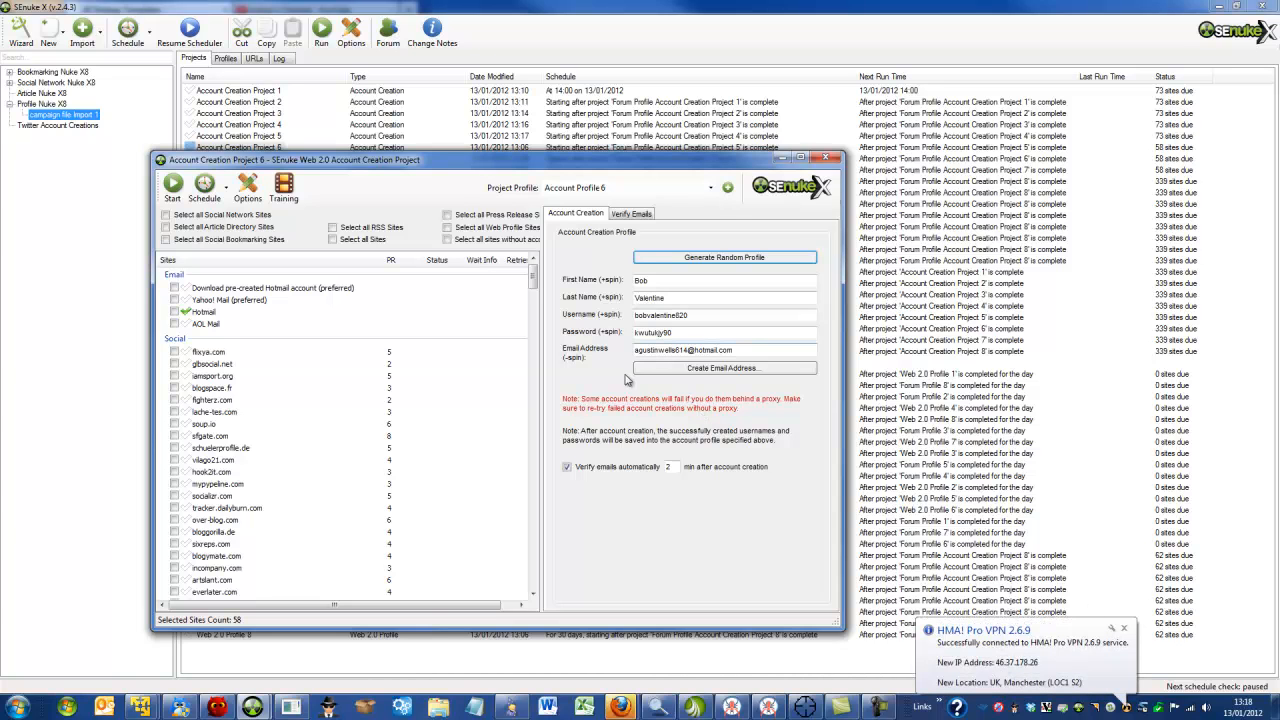
{"action": "left_click", "coordinate": [683, 370]}
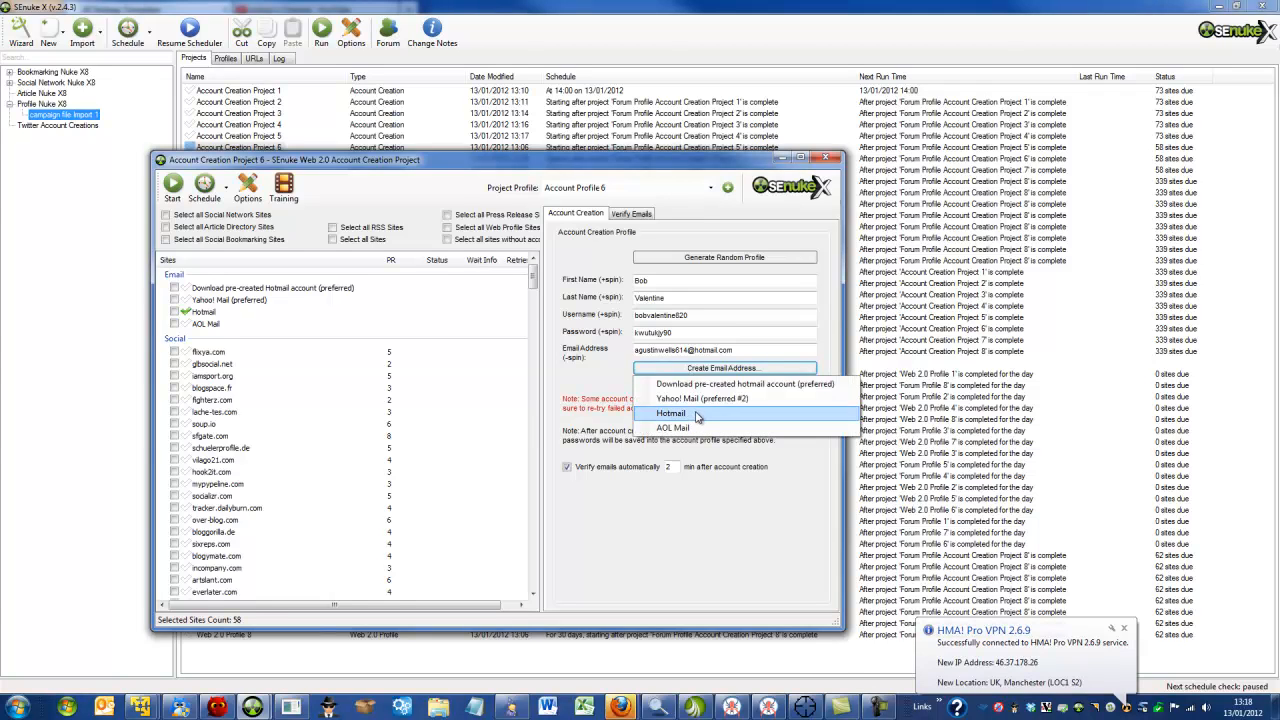
{"action": "left_click", "coordinate": [698, 414]}
{"action": "left_click", "coordinate": [645, 397]}
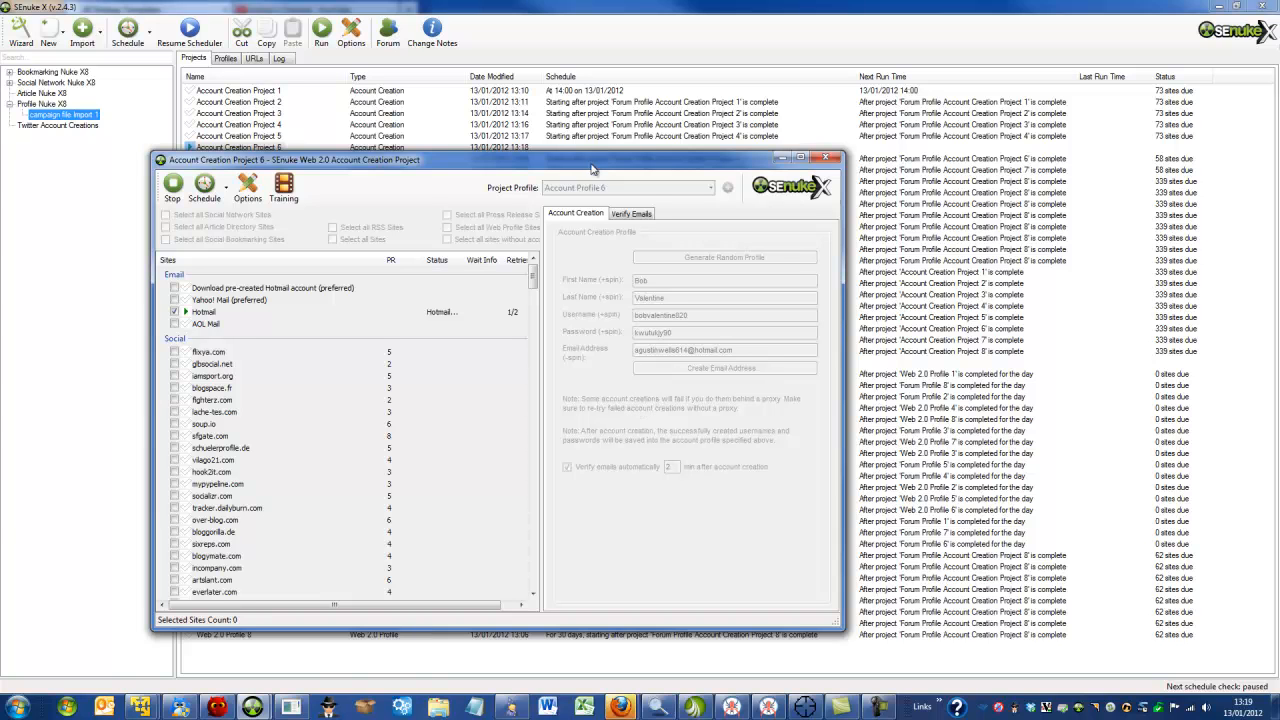
{"action": "left_click_drag", "start_coordinate": [593, 164], "coordinate": [689, 127]}
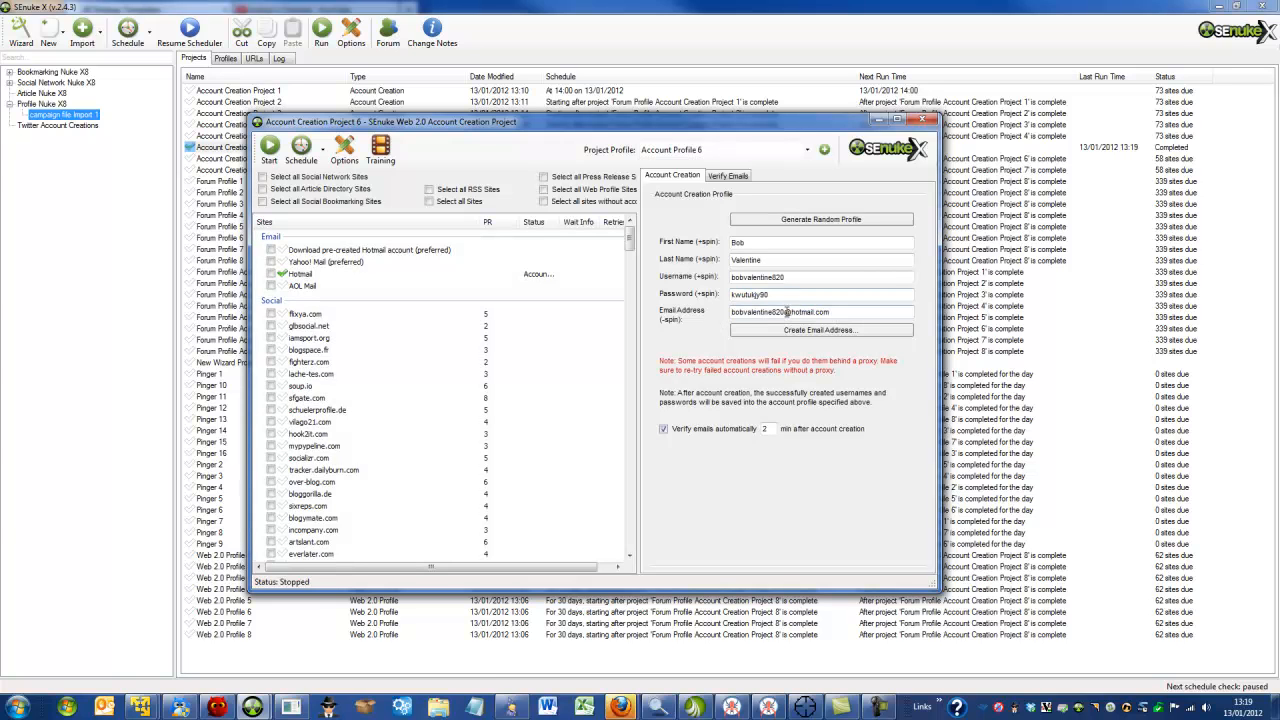
{"action": "left_click_drag", "start_coordinate": [784, 312], "coordinate": [680, 322]}
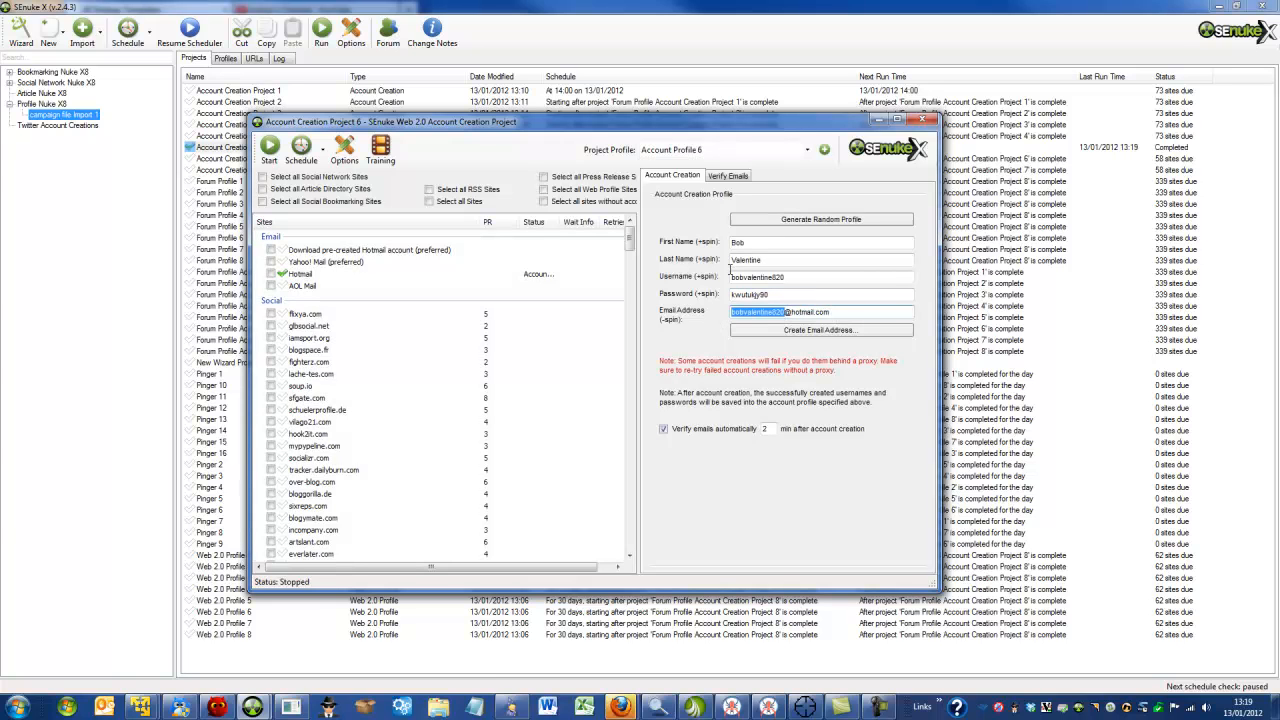
Step: Select all Web Profile Sites for Account Creation Project 6, schedule it after Forum Profile Account Creation Project 5 is complete, and close the project
{"action": "left_click", "coordinate": [578, 192]}
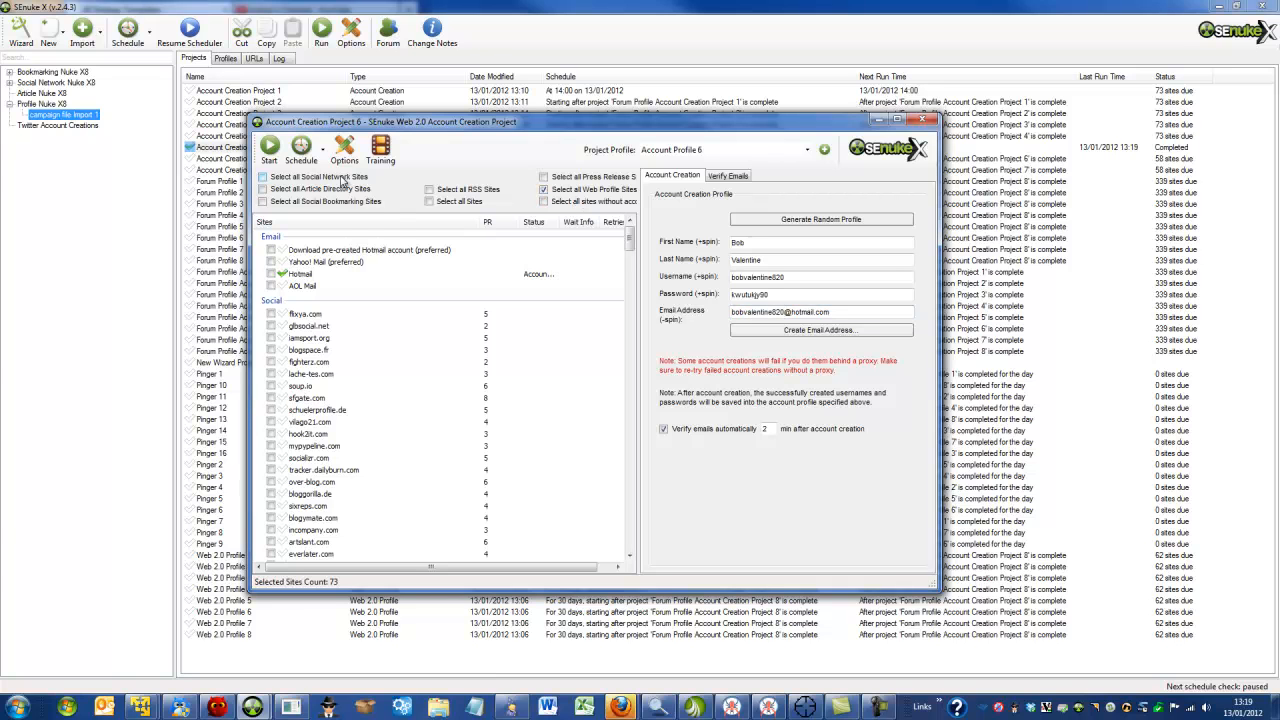
{"action": "left_click", "coordinate": [301, 150]}
{"action": "left_click", "coordinate": [301, 150]}
{"action": "left_click", "coordinate": [301, 150]}
{"action": "left_click", "coordinate": [321, 176]}
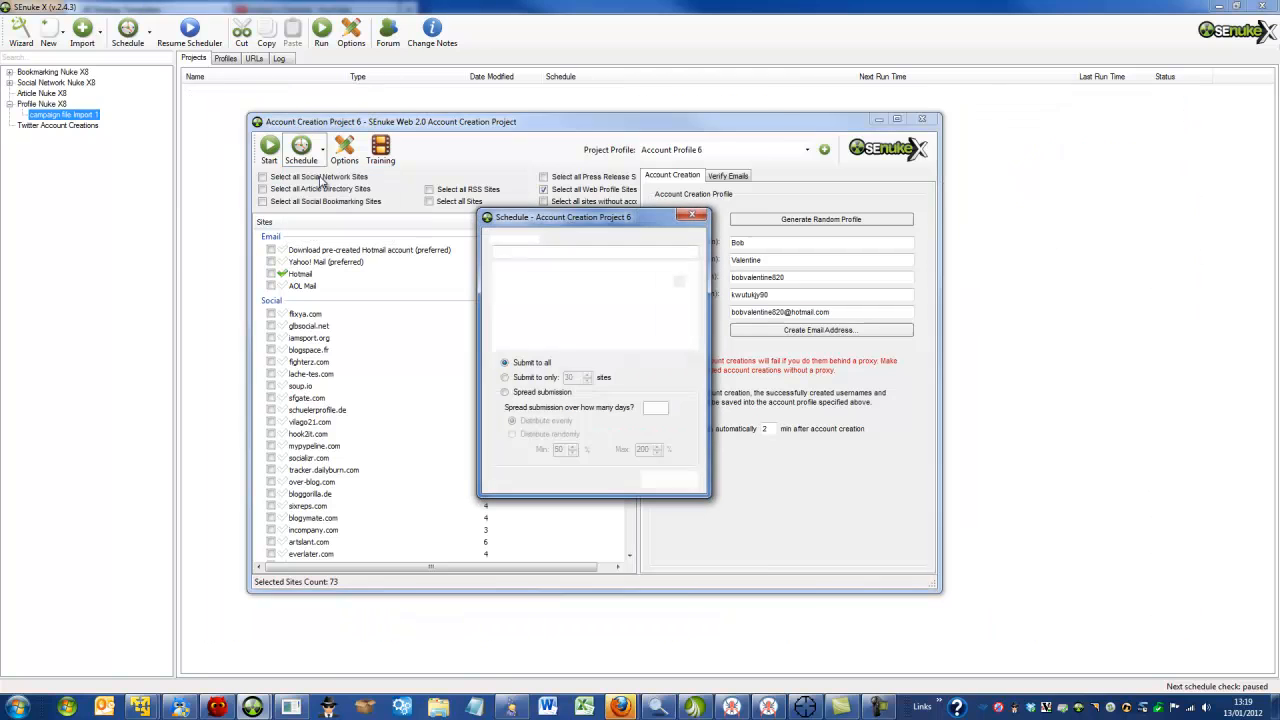
{"action": "left_click", "coordinate": [546, 298]}
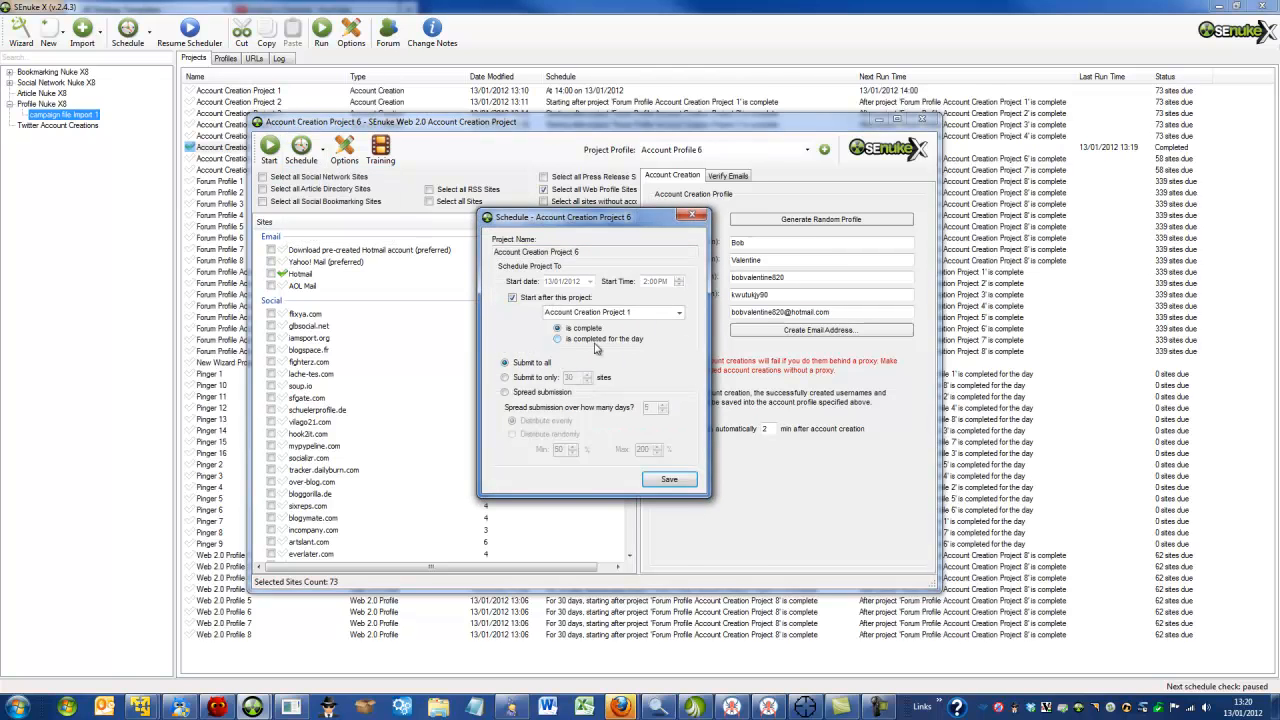
{"action": "left_click", "coordinate": [678, 312]}
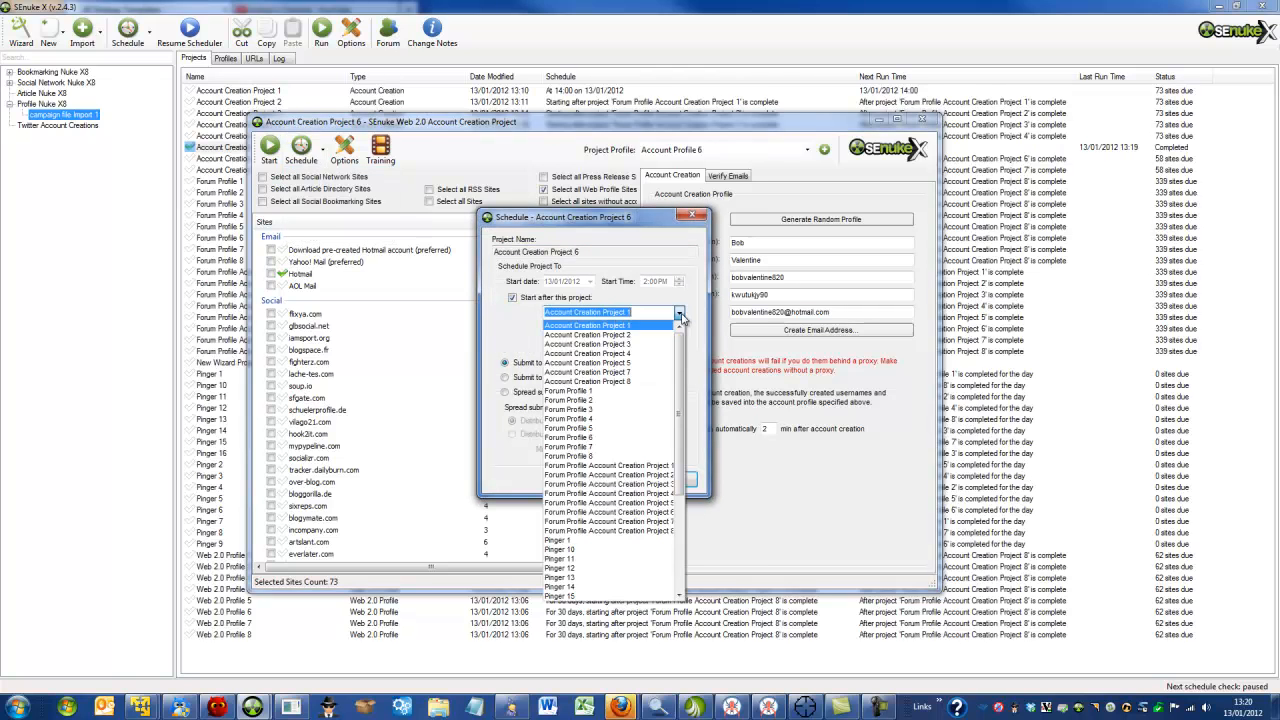
{"action": "left_click", "coordinate": [643, 513]}
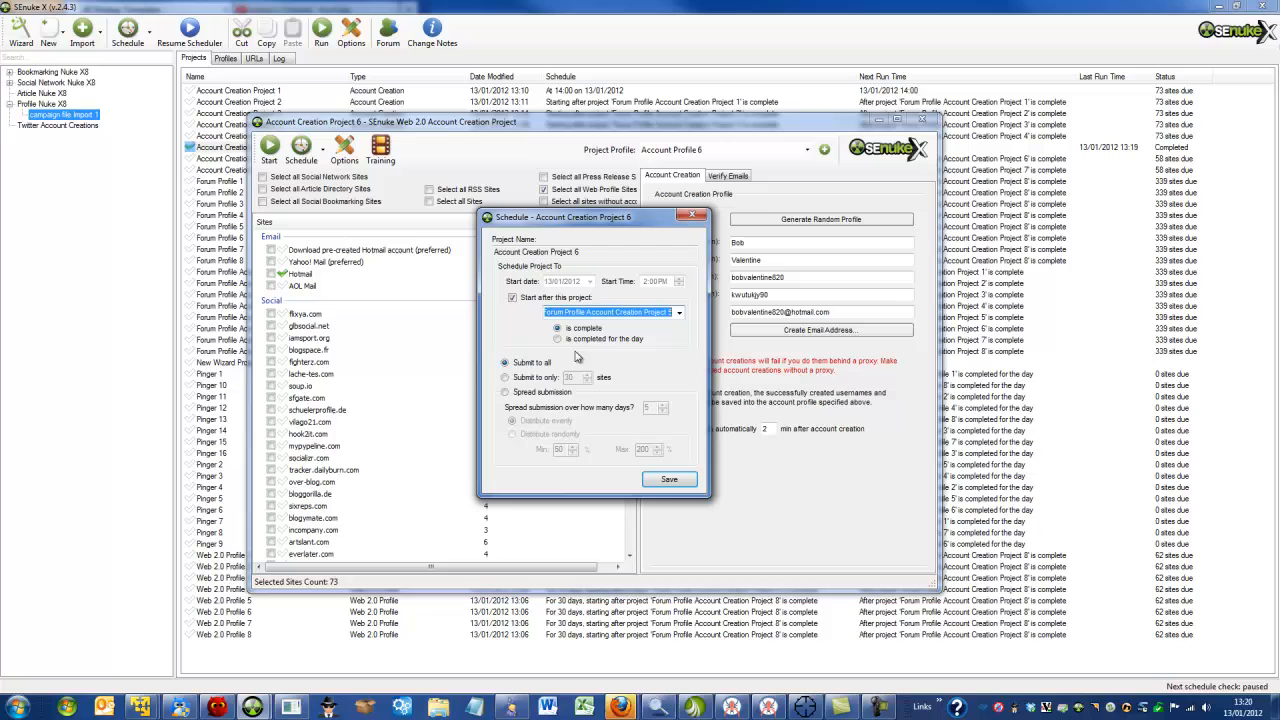
{"action": "left_click", "coordinate": [668, 480]}
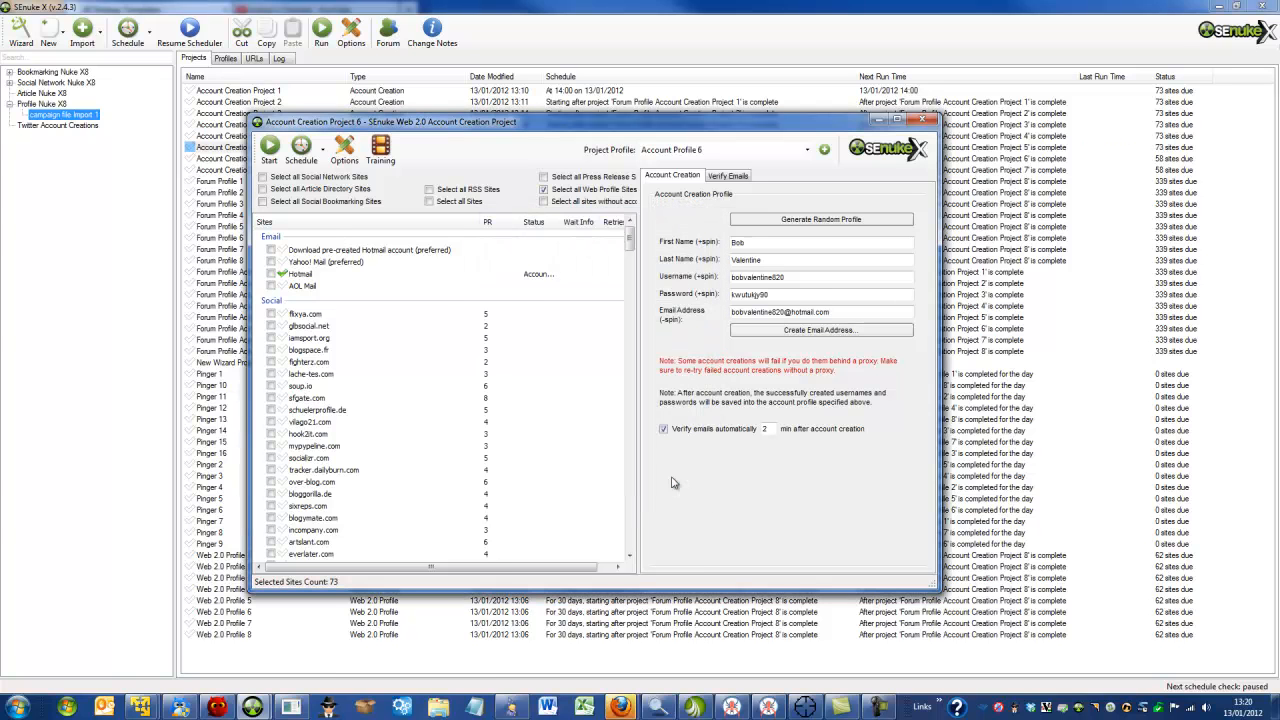
{"action": "left_click", "coordinate": [922, 120]}
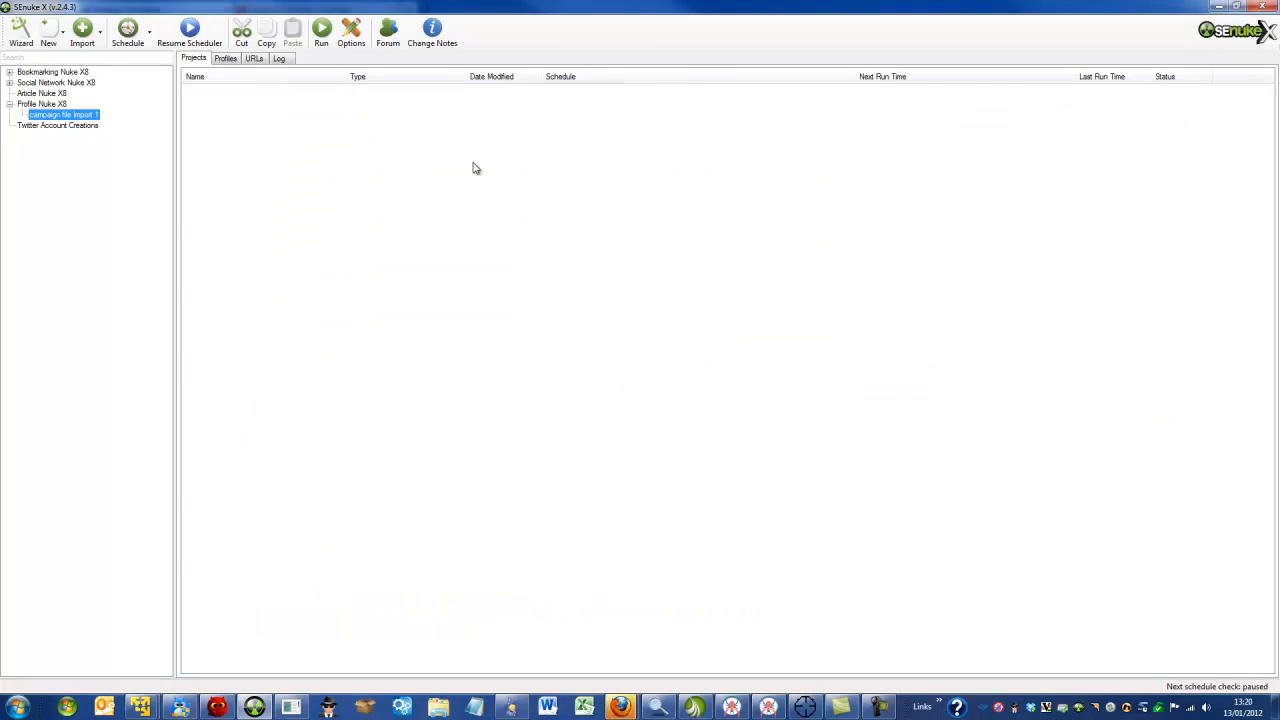
Step: Open Account Creation Project 7, generate a random profile and create its Hotmail address, accepting deletion of the active schedule
{"action": "left_click", "coordinate": [268, 160]}
{"action": "double_click", "coordinate": [268, 163]}
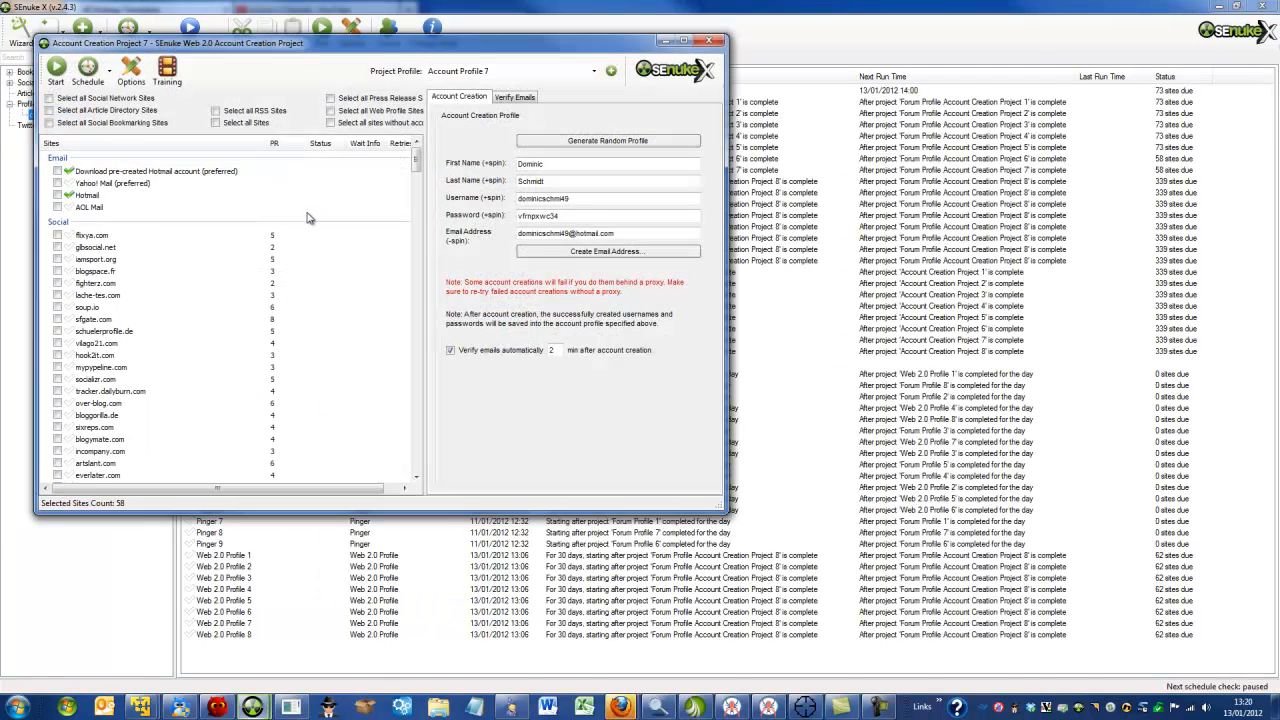
{"action": "left_click", "coordinate": [626, 142]}
{"action": "left_click", "coordinate": [610, 251]}
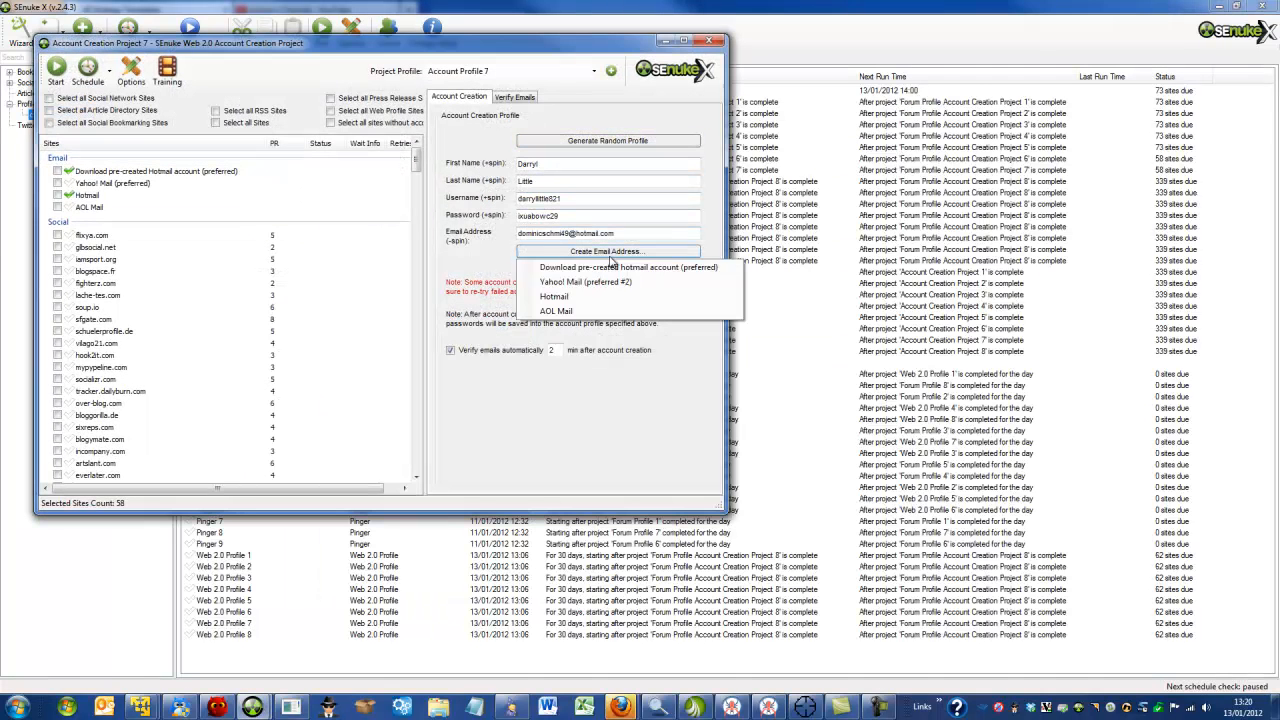
{"action": "left_click", "coordinate": [601, 298]}
{"action": "left_click", "coordinate": [638, 396]}
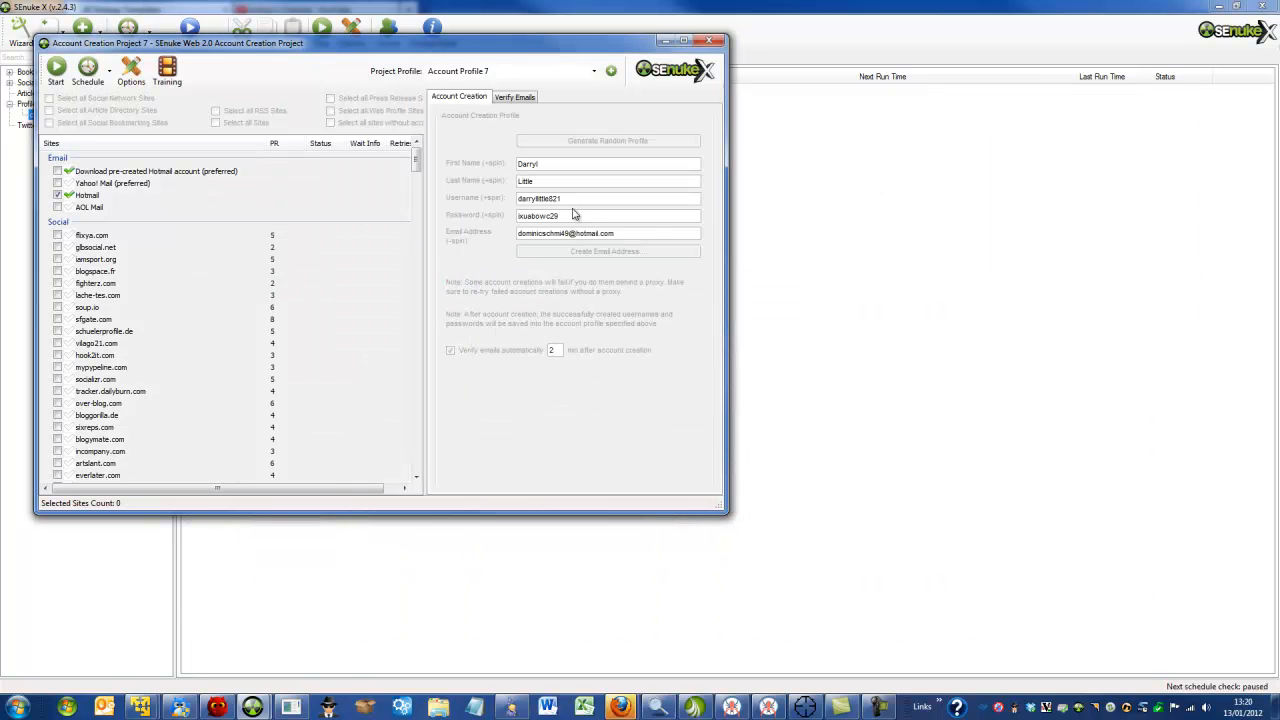
{"action": "left_click_drag", "start_coordinate": [507, 48], "coordinate": [727, 98]}
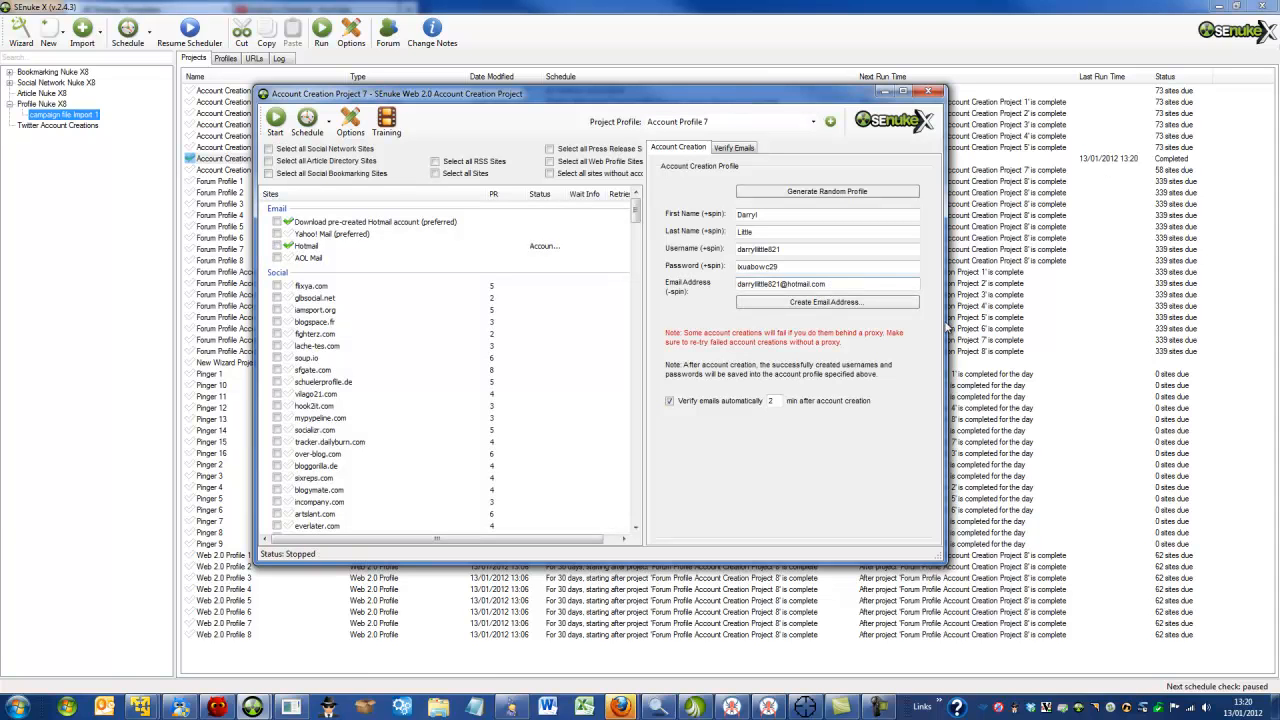
{"action": "left_click_drag", "start_coordinate": [781, 284], "coordinate": [712, 287]}
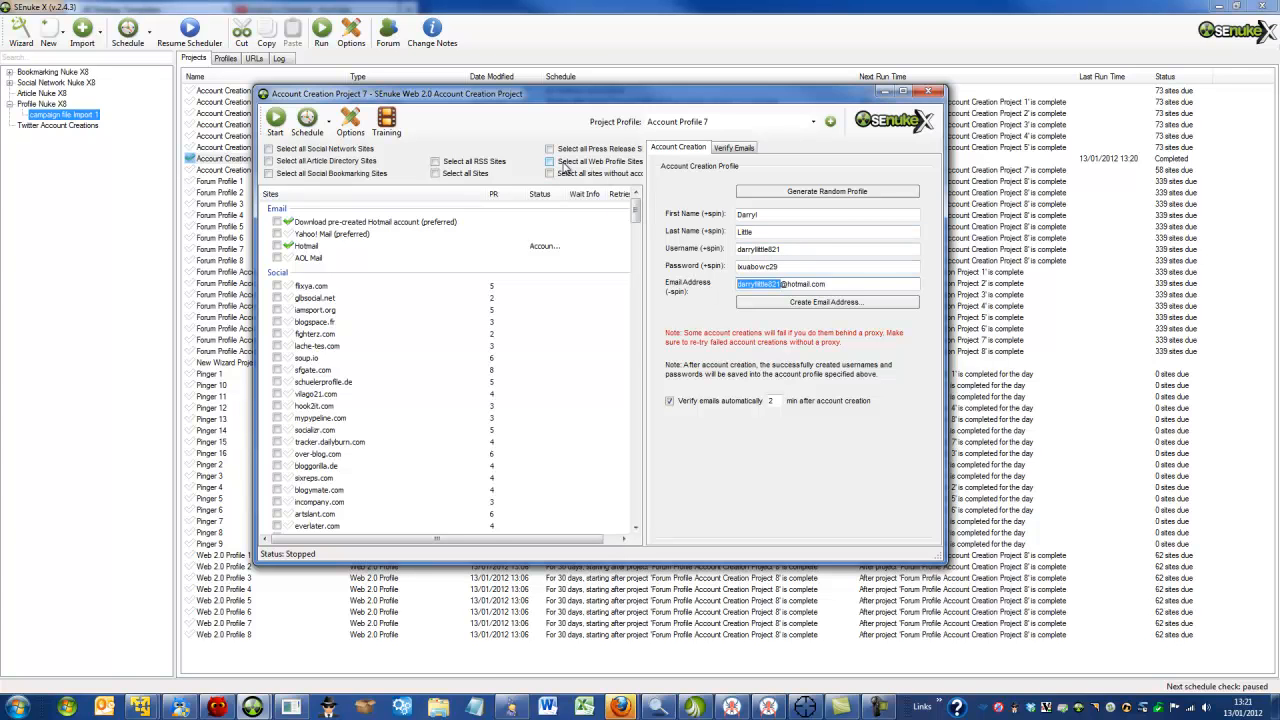
Step: Select all Web Profile Sites for Account Creation Project 7, schedule it after Forum Profile Account Creation Project 6 is complete, and close the project
{"action": "left_click", "coordinate": [563, 164]}
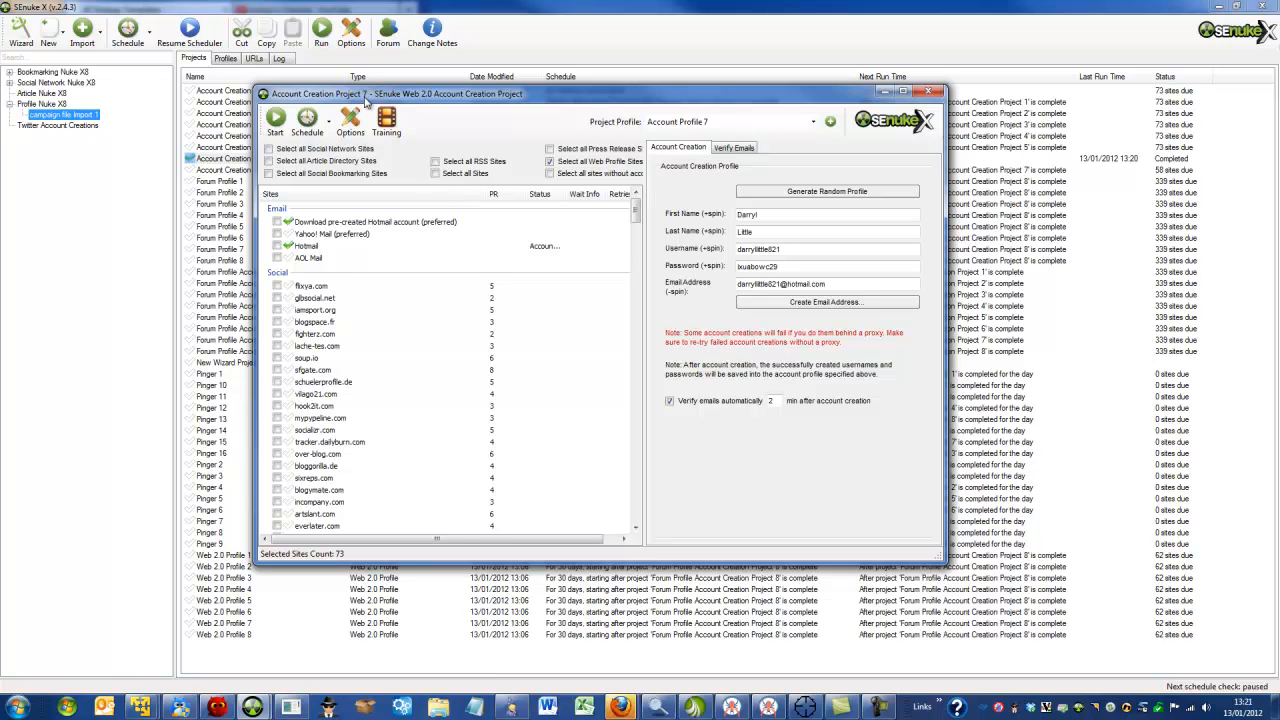
{"action": "left_click", "coordinate": [312, 122]}
{"action": "left_click", "coordinate": [318, 152]}
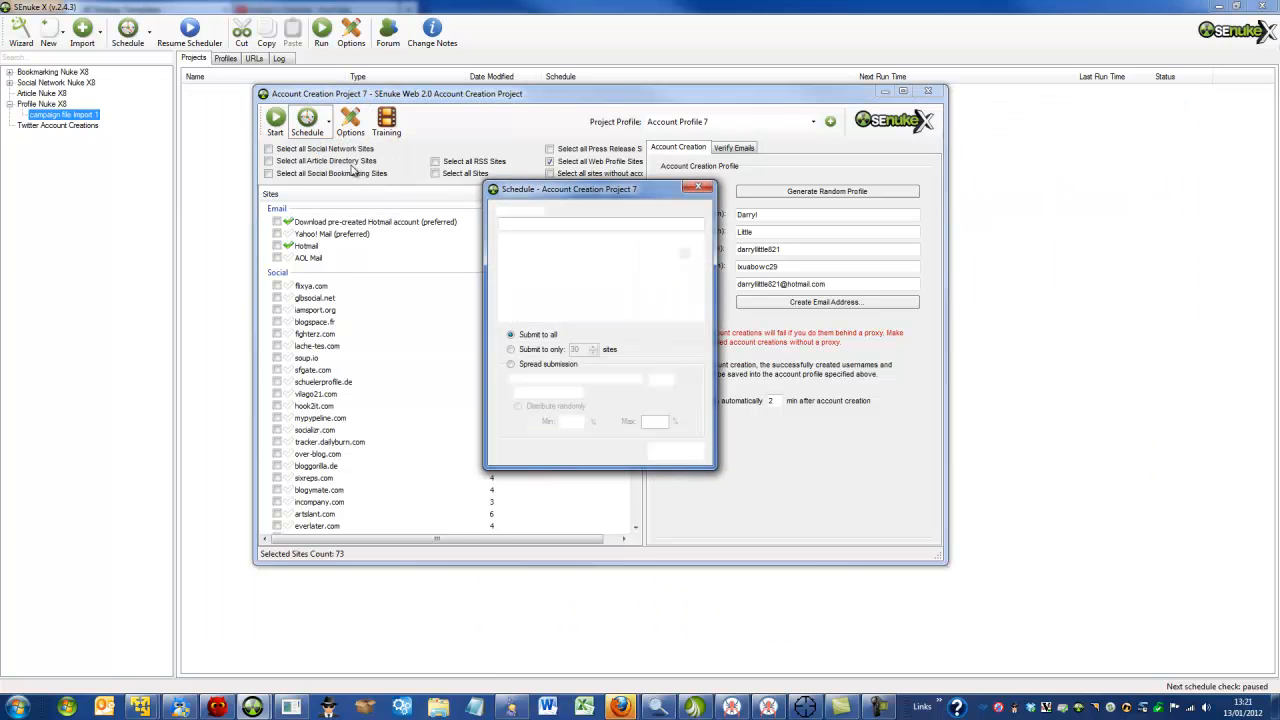
{"action": "left_click", "coordinate": [566, 270]}
{"action": "left_click", "coordinate": [684, 290]}
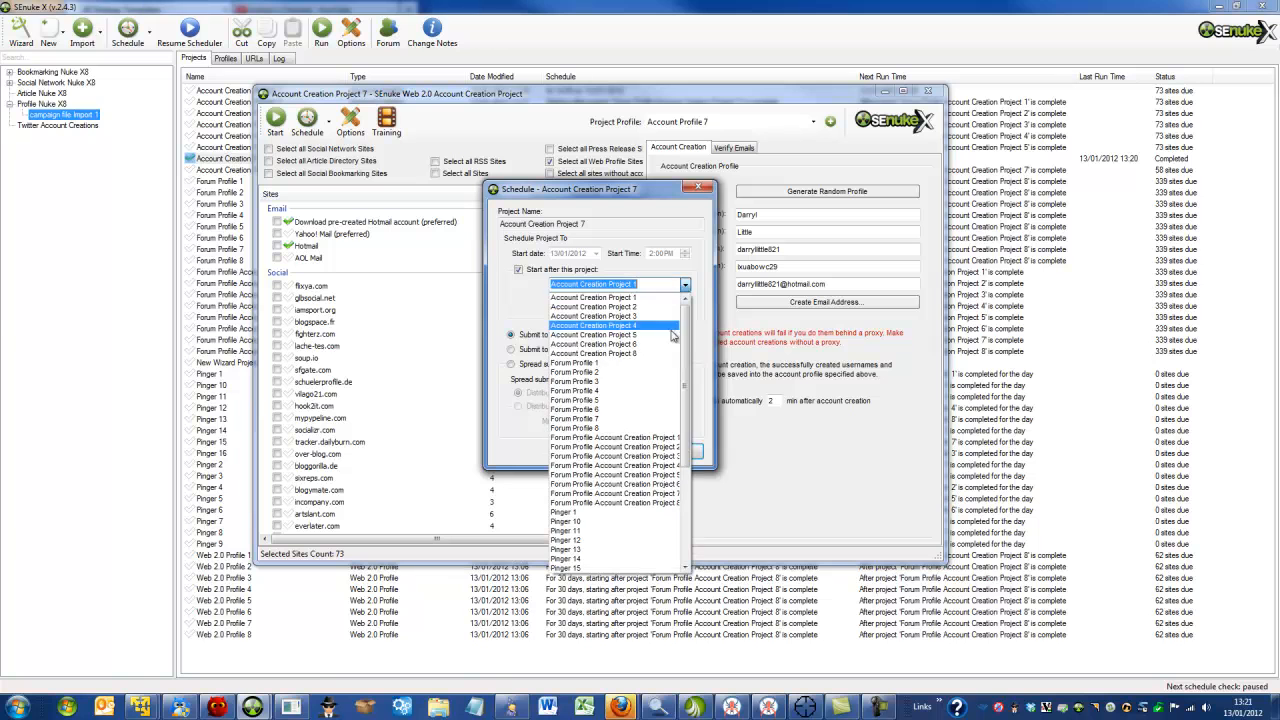
{"action": "left_click", "coordinate": [640, 502]}
{"action": "left_click", "coordinate": [664, 452]}
{"action": "left_click", "coordinate": [928, 91]}
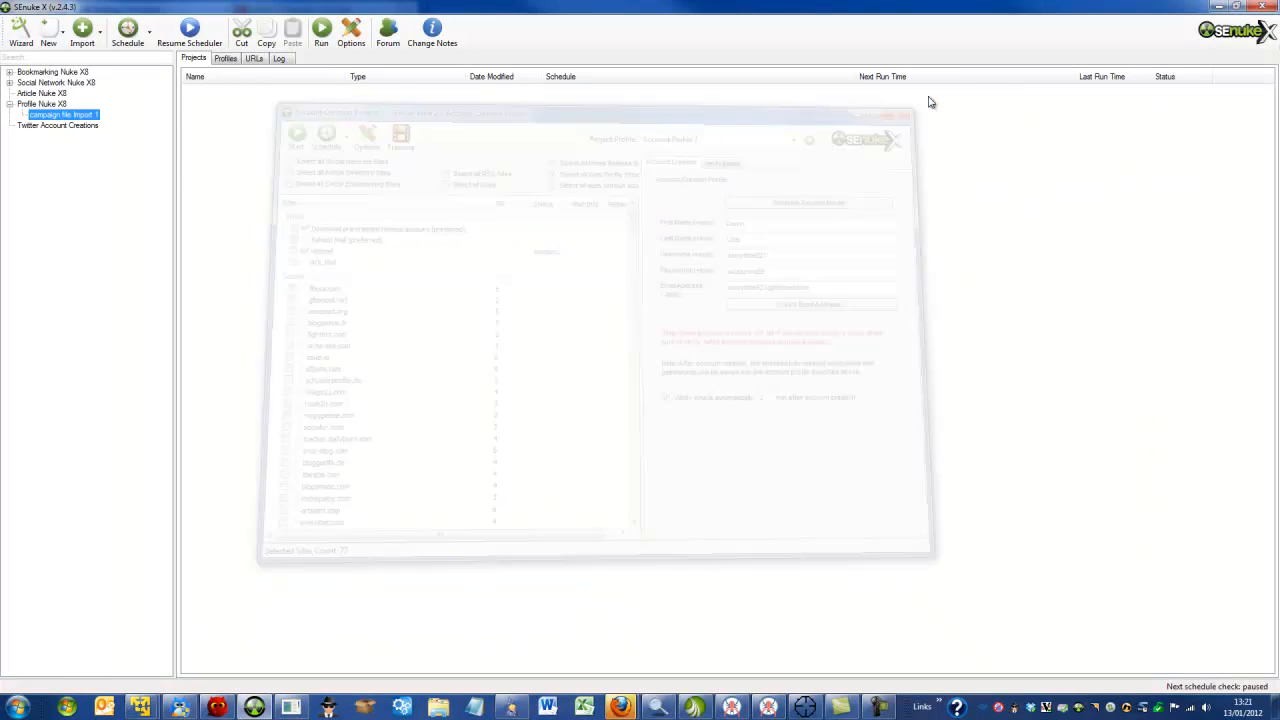
Step: Open Account Creation Project 8, generate a random profile and create its Hotmail address, accepting deletion of the active schedule
{"action": "double_click", "coordinate": [262, 170]}
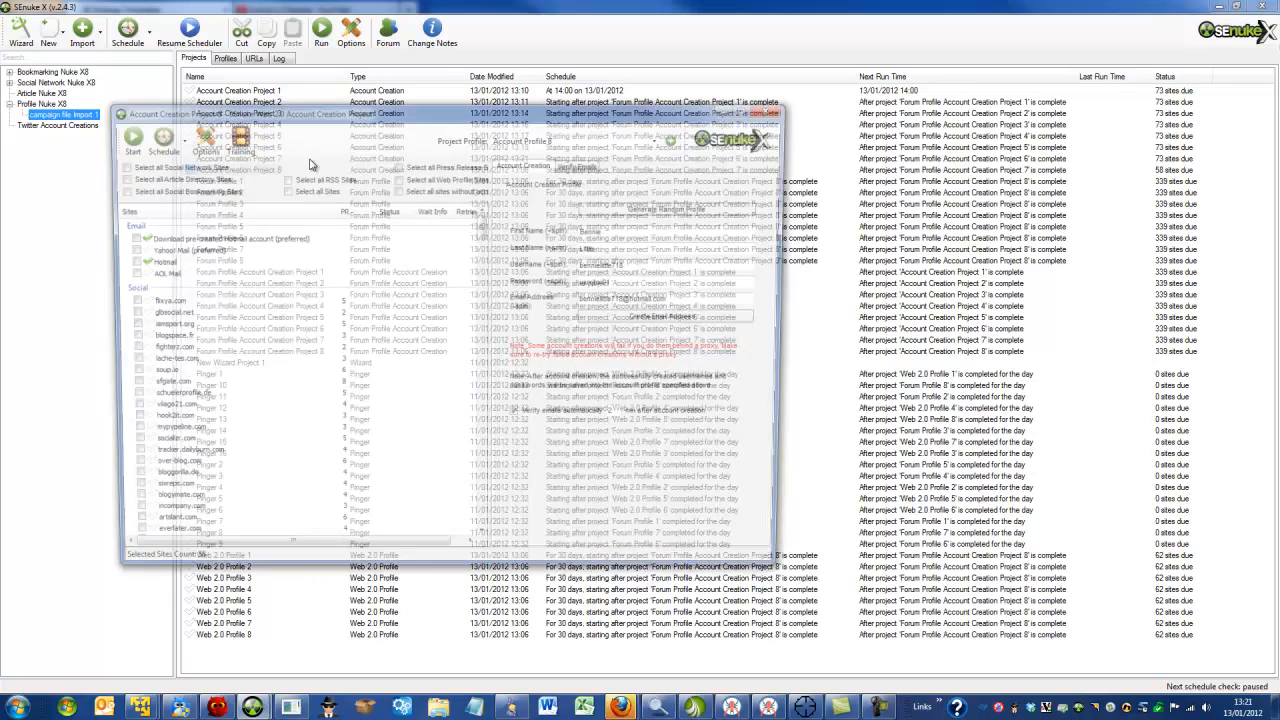
{"action": "left_click", "coordinate": [648, 208]}
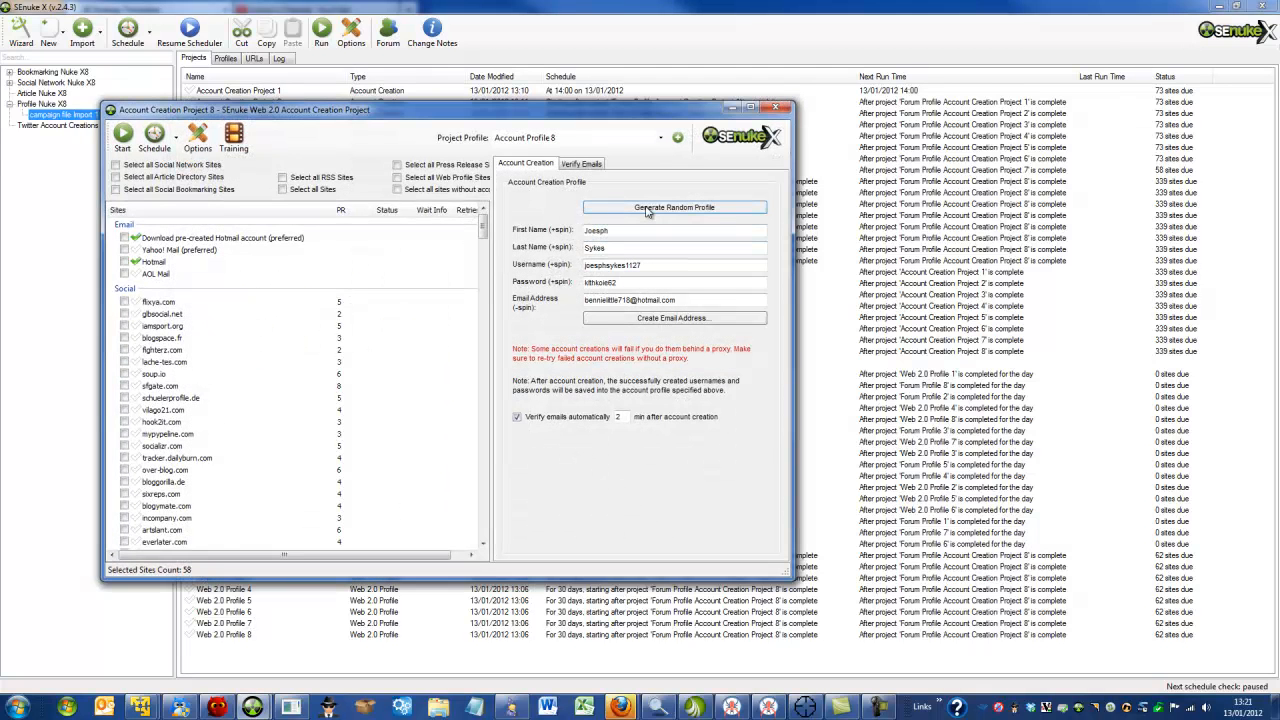
{"action": "left_click", "coordinate": [684, 320]}
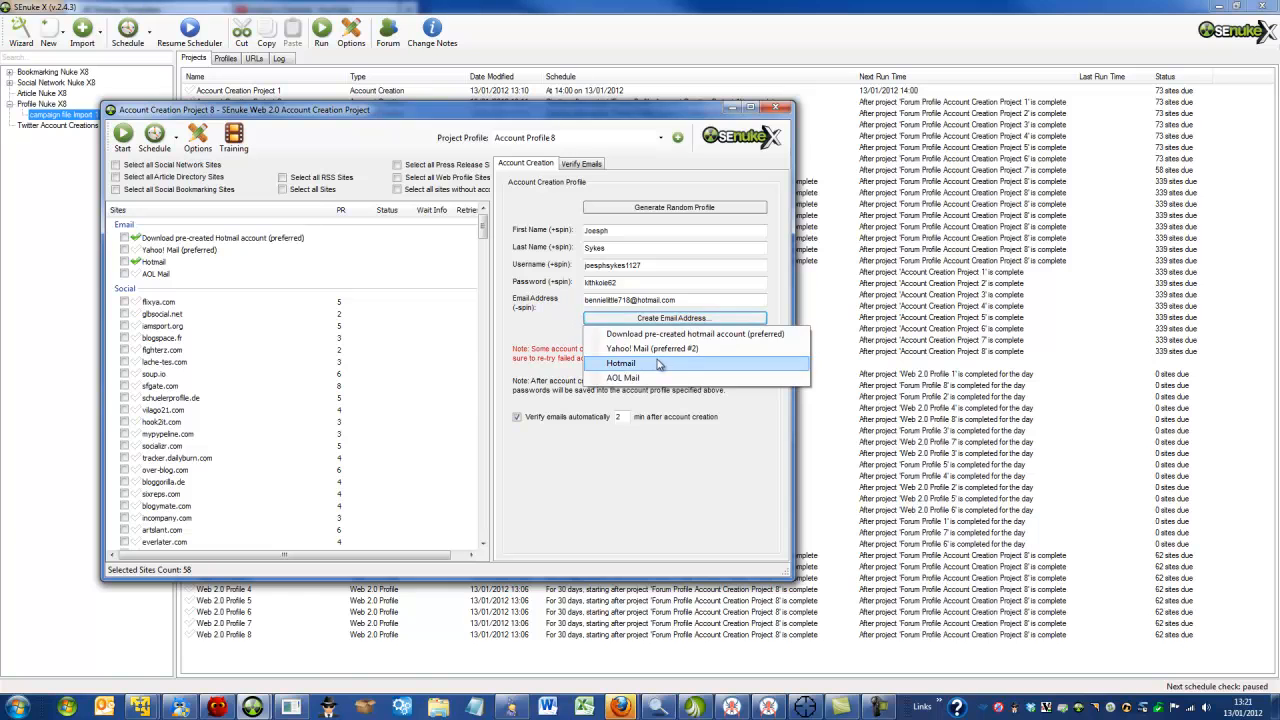
{"action": "left_click", "coordinate": [660, 363]}
{"action": "left_click", "coordinate": [641, 397]}
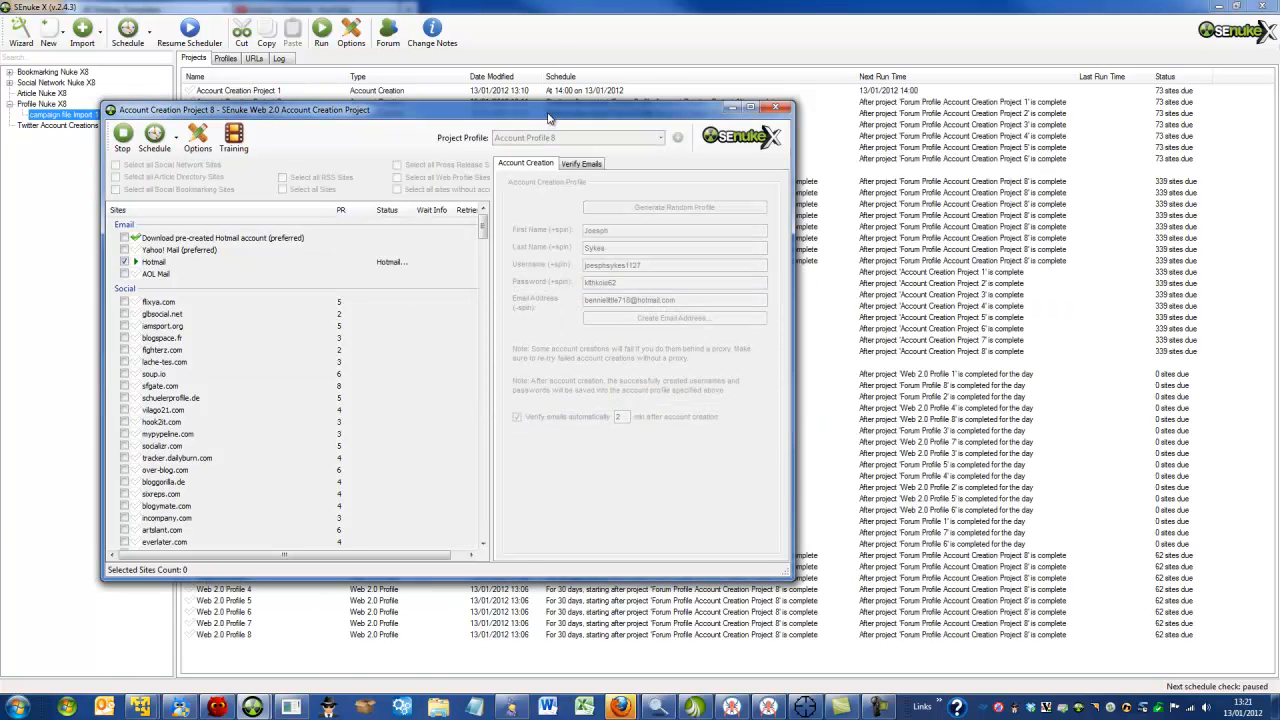
{"action": "left_click_drag", "start_coordinate": [548, 122], "coordinate": [826, 163]}
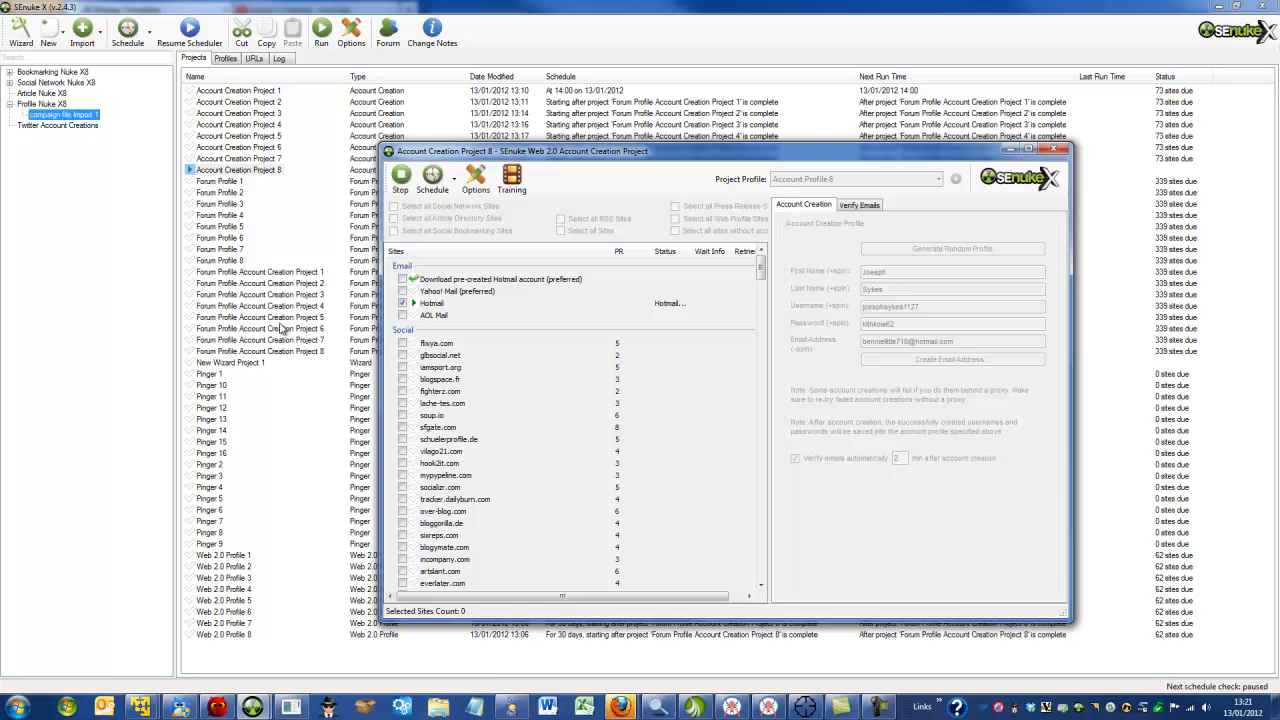
{"action": "left_click_drag", "start_coordinate": [813, 152], "coordinate": [775, 118]}
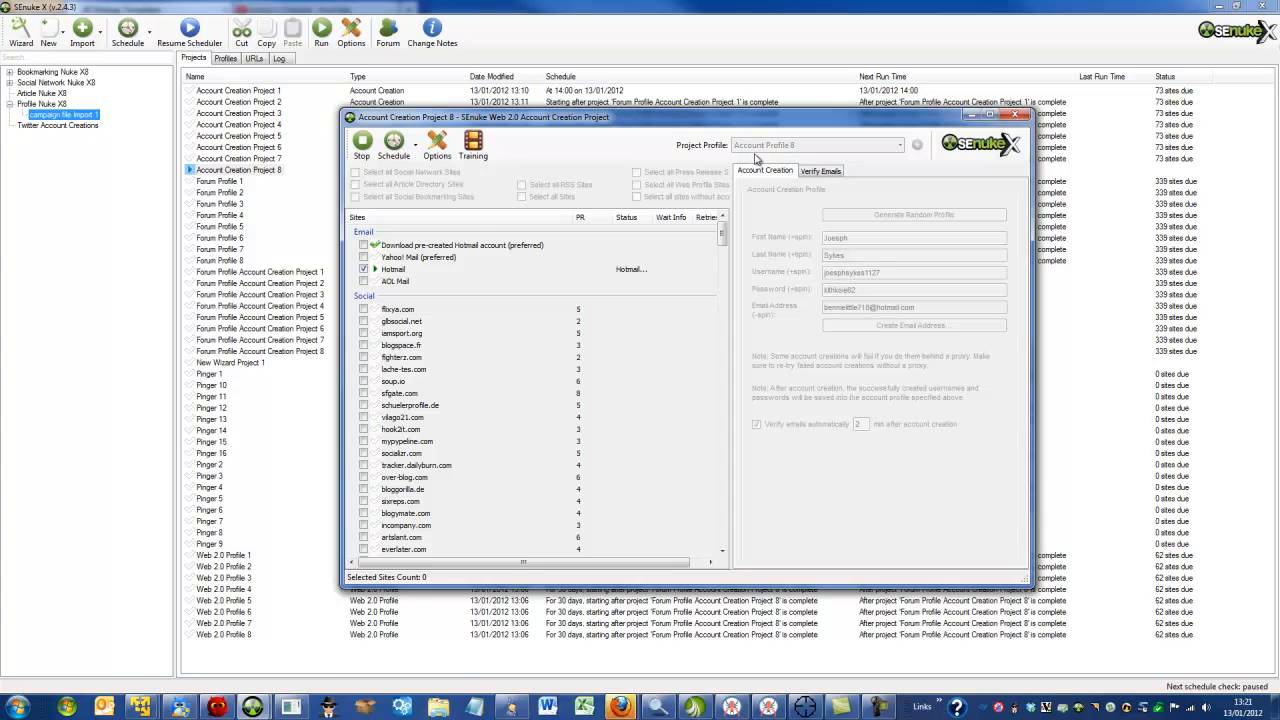
{"action": "left_click_drag", "start_coordinate": [748, 122], "coordinate": [728, 105]}
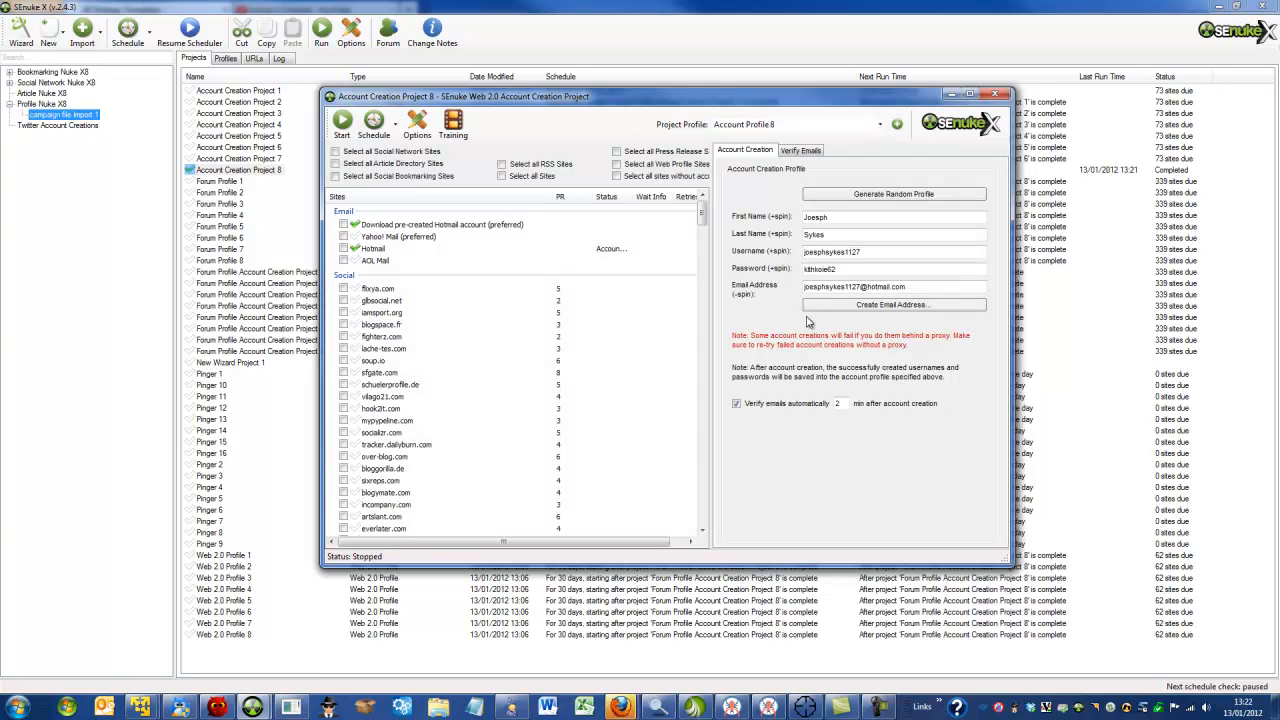
{"action": "left_click_drag", "start_coordinate": [866, 287], "coordinate": [803, 287]}
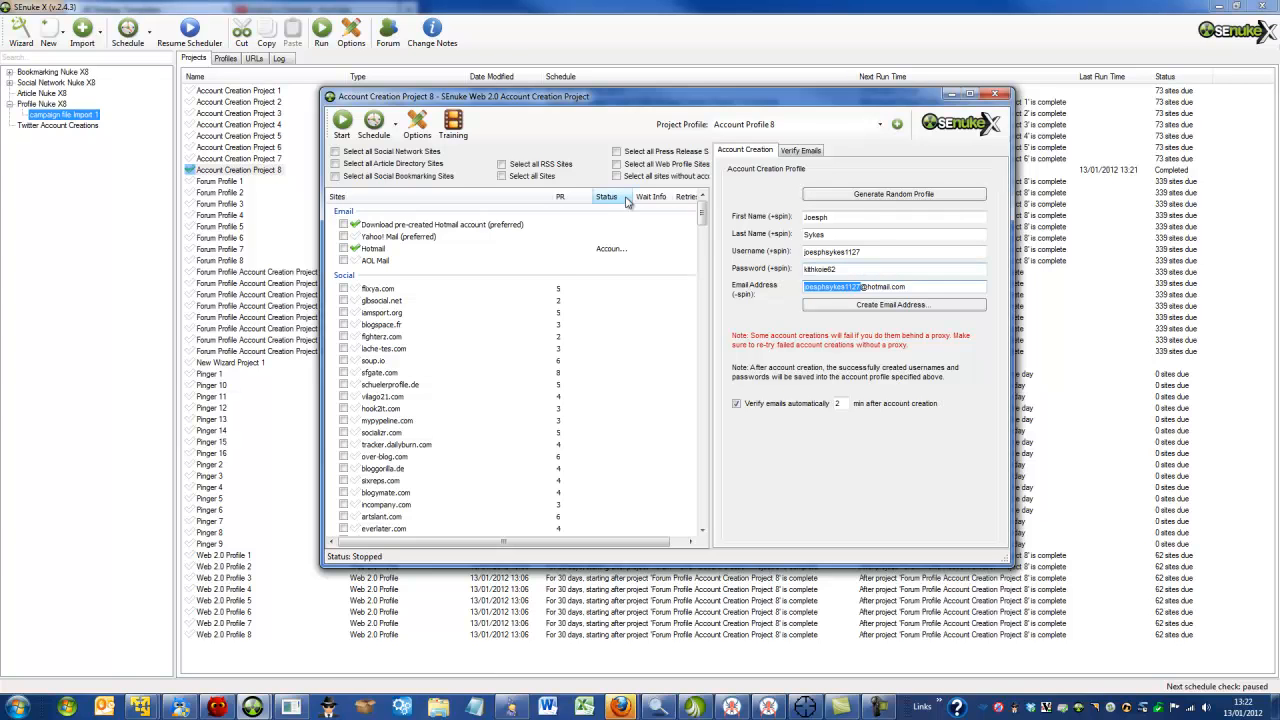
Step: Select all Web Profile Sites for Account Creation Project 8 and schedule it after Forum Profile Account Creation Project 7 is complete
{"action": "left_click", "coordinate": [633, 168]}
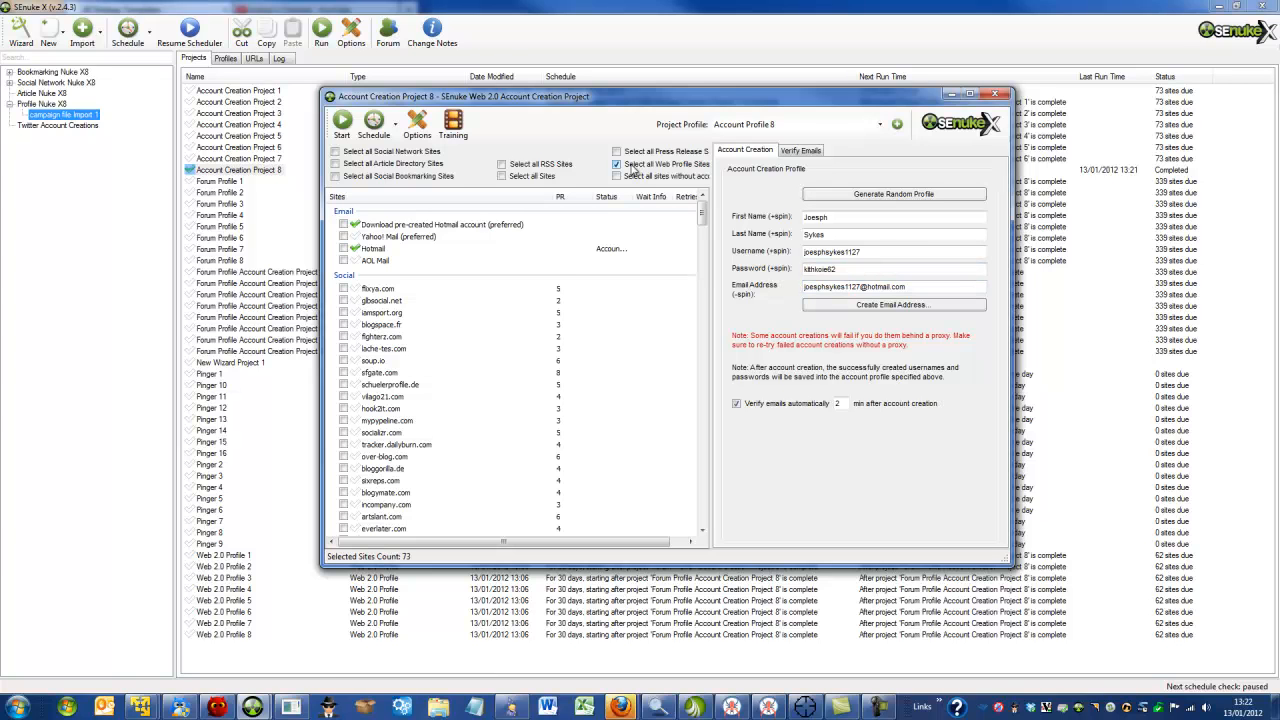
{"action": "left_click", "coordinate": [372, 121]}
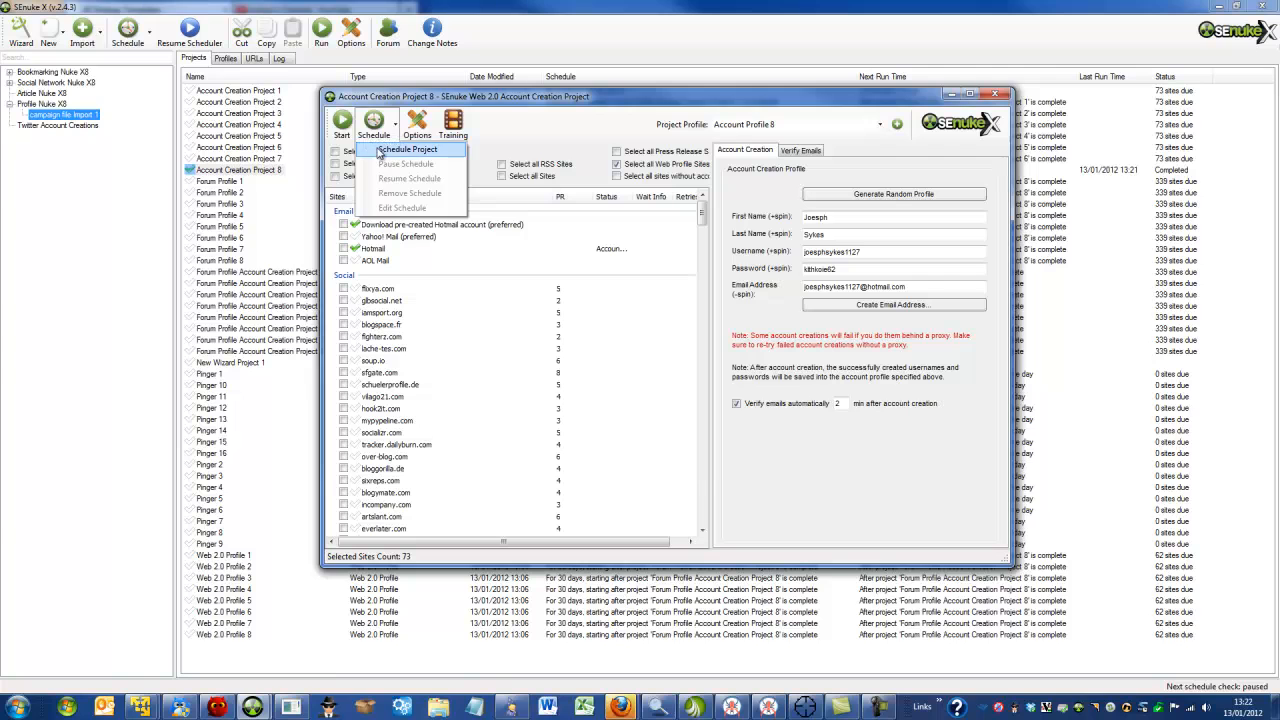
{"action": "left_click", "coordinate": [379, 150]}
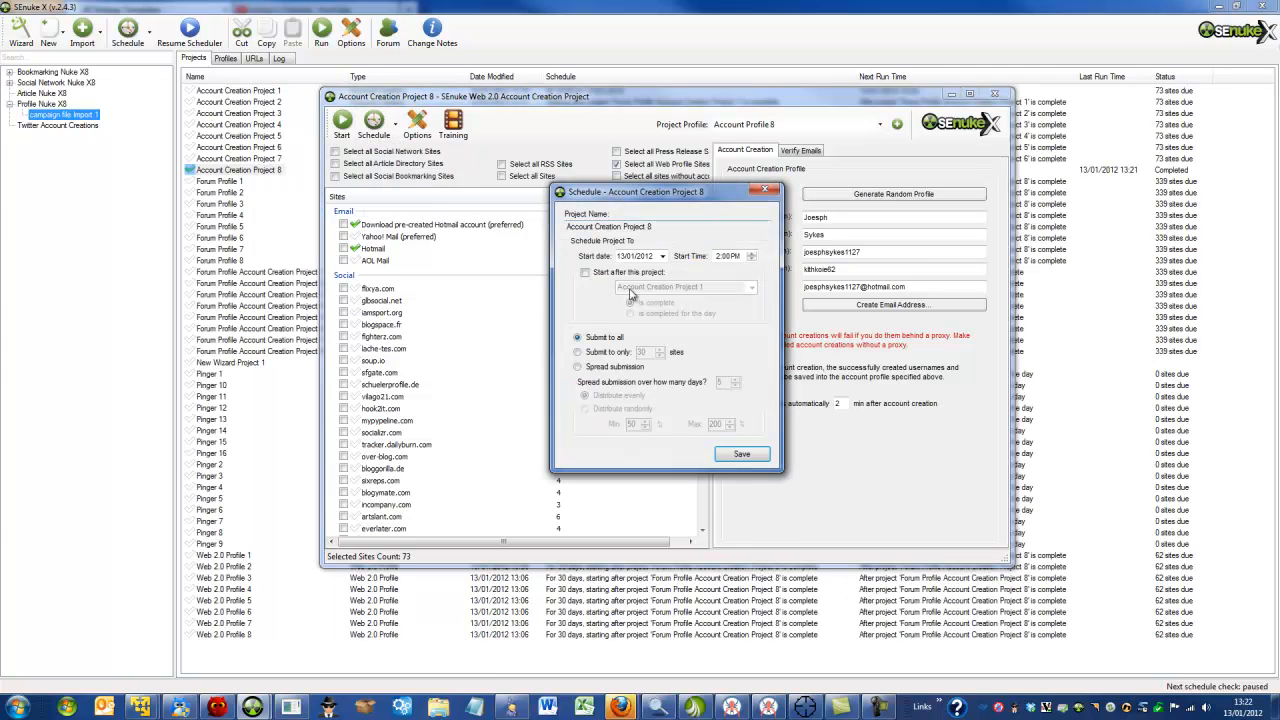
{"action": "left_click", "coordinate": [637, 273]}
{"action": "left_click", "coordinate": [753, 288]}
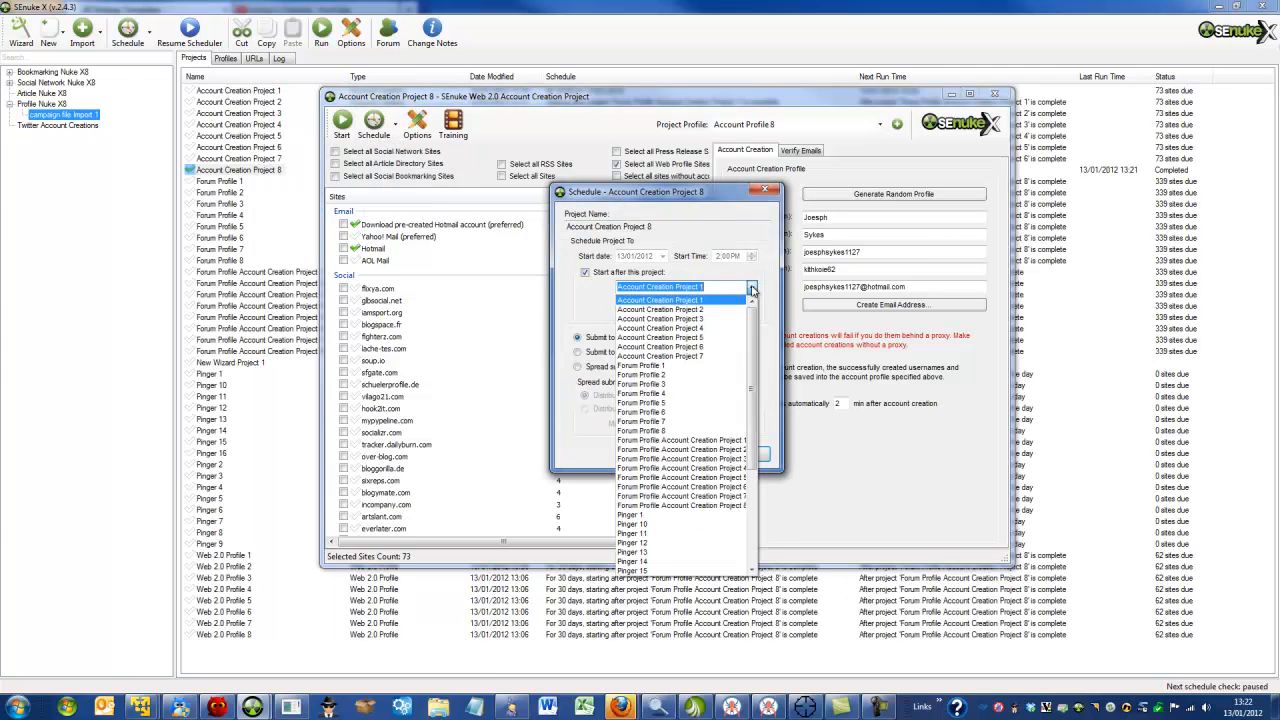
{"action": "left_click", "coordinate": [695, 498]}
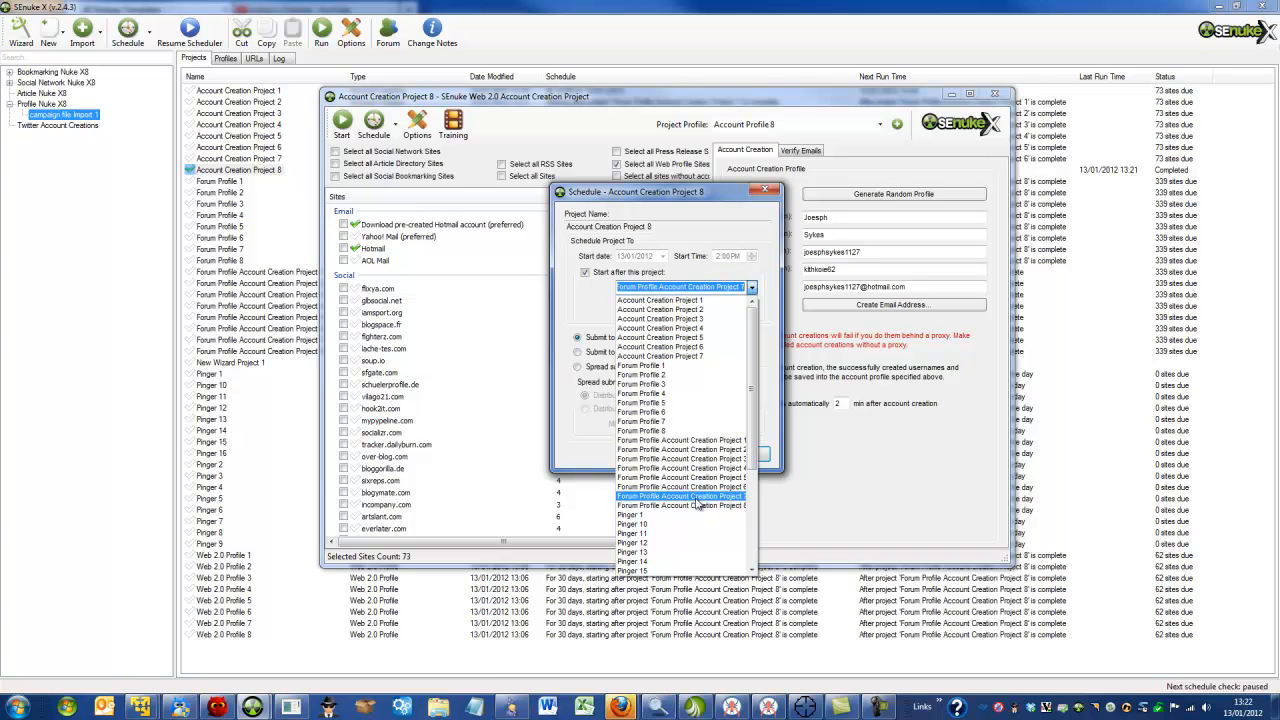
{"action": "left_click", "coordinate": [745, 454]}
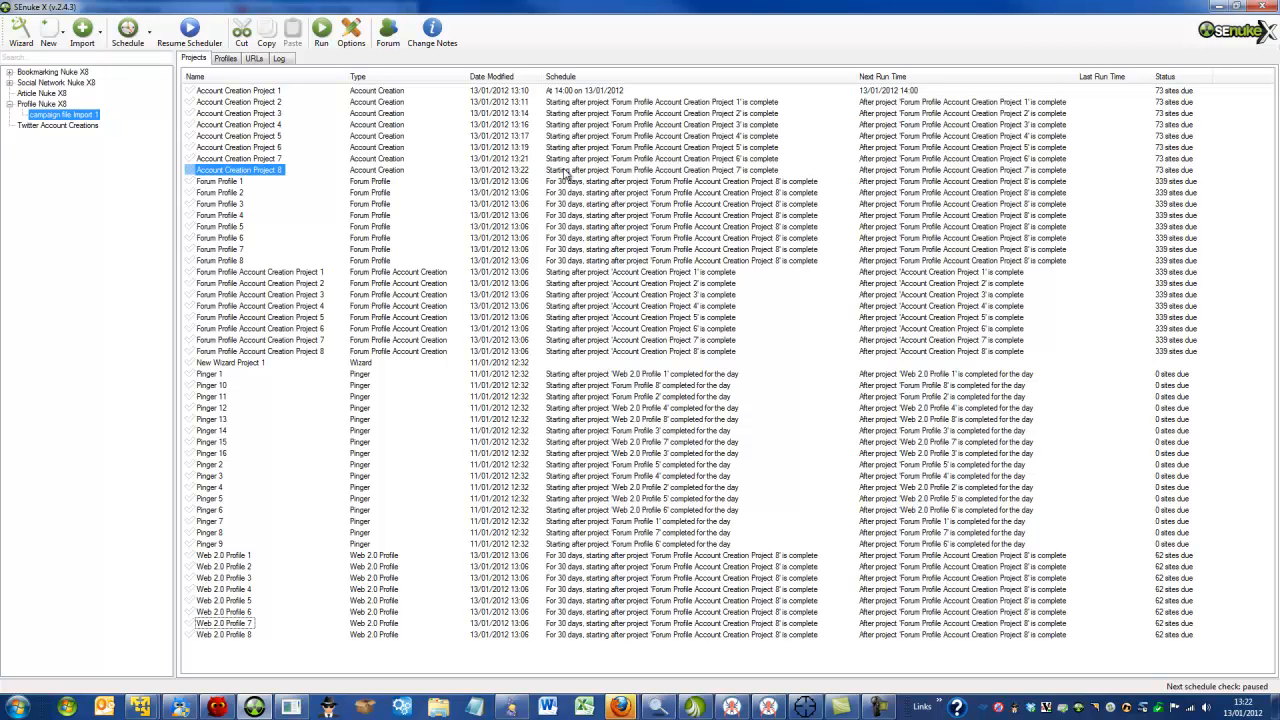
Step: Review the start schedules of Account Creation Projects 1 to 8 and Forum Profiles 1 to 8 in the project list
{"action": "left_click", "coordinate": [598, 92]}
{"action": "left_click", "coordinate": [270, 91]}
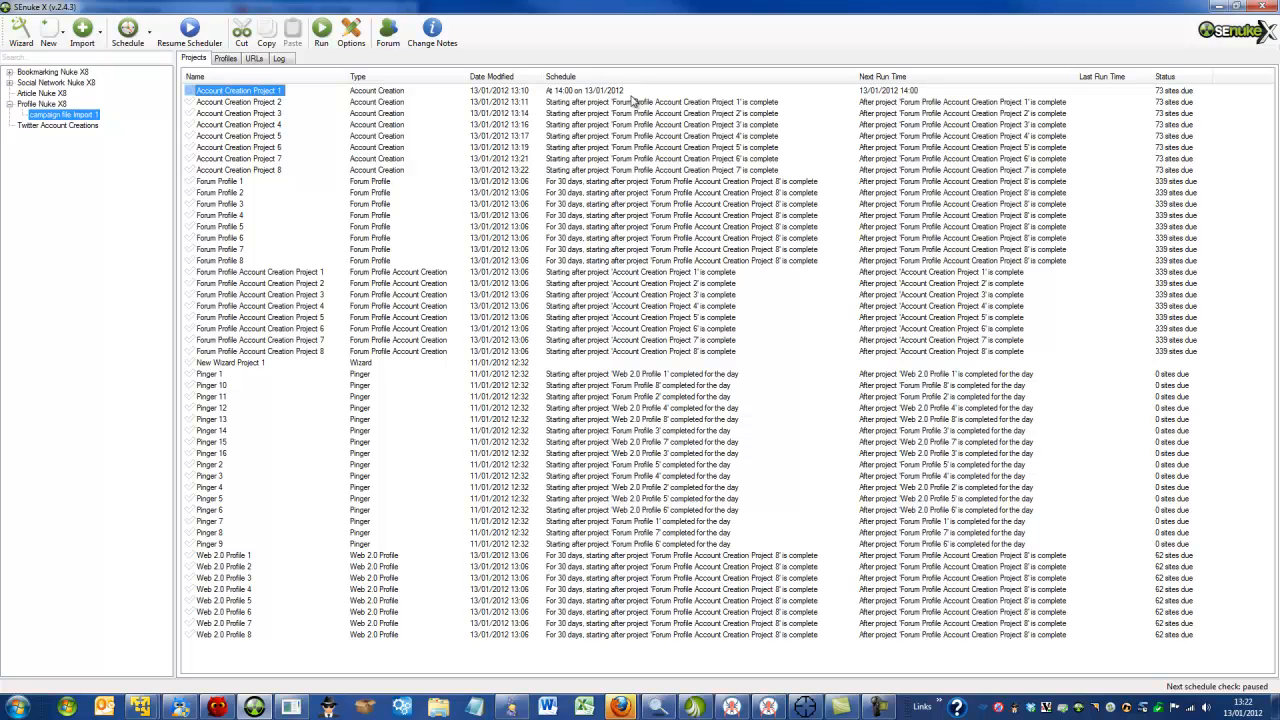
{"action": "left_click", "coordinate": [611, 104]}
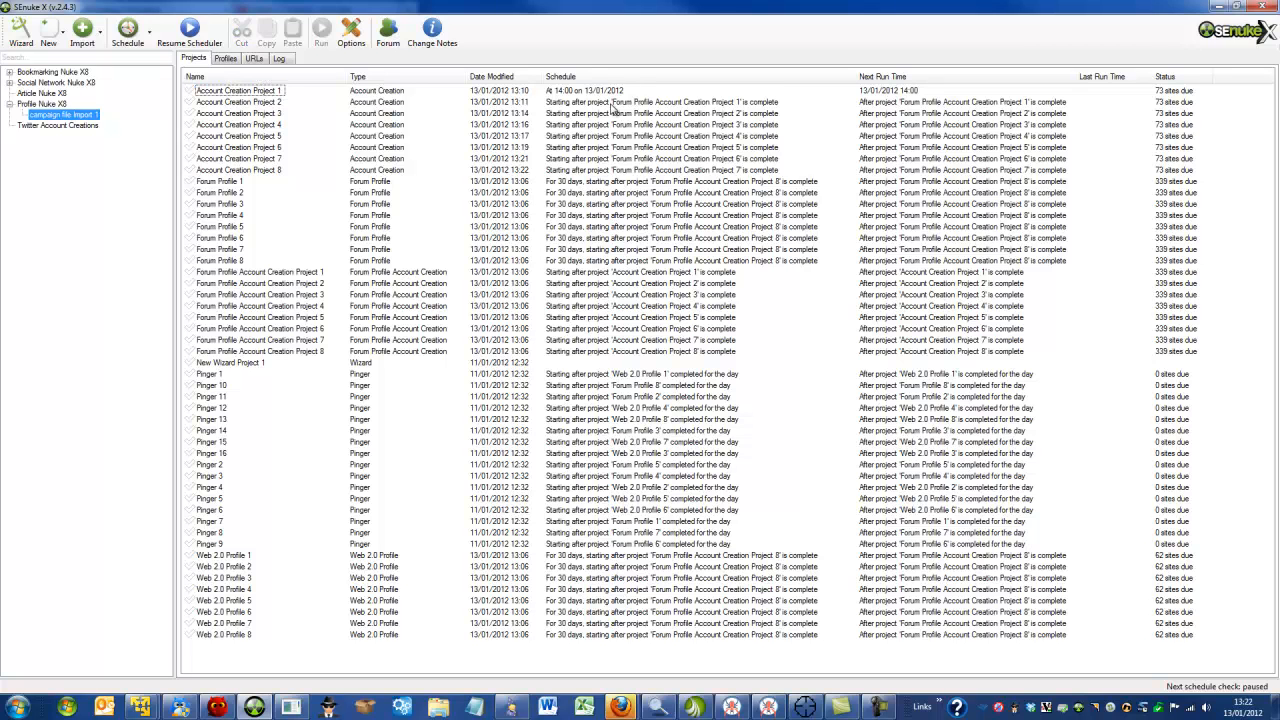
{"action": "left_click", "coordinate": [272, 103]}
{"action": "left_click", "coordinate": [265, 170], "text": "shift"}
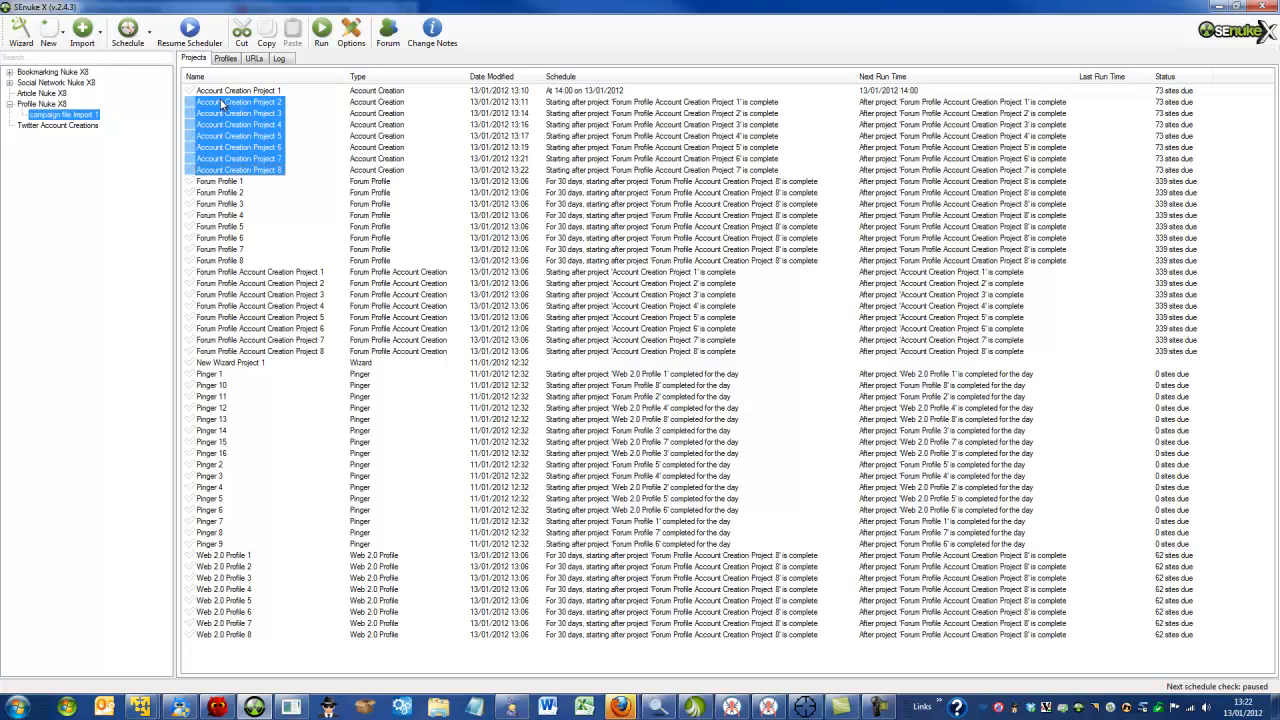
{"action": "left_click", "coordinate": [221, 183]}
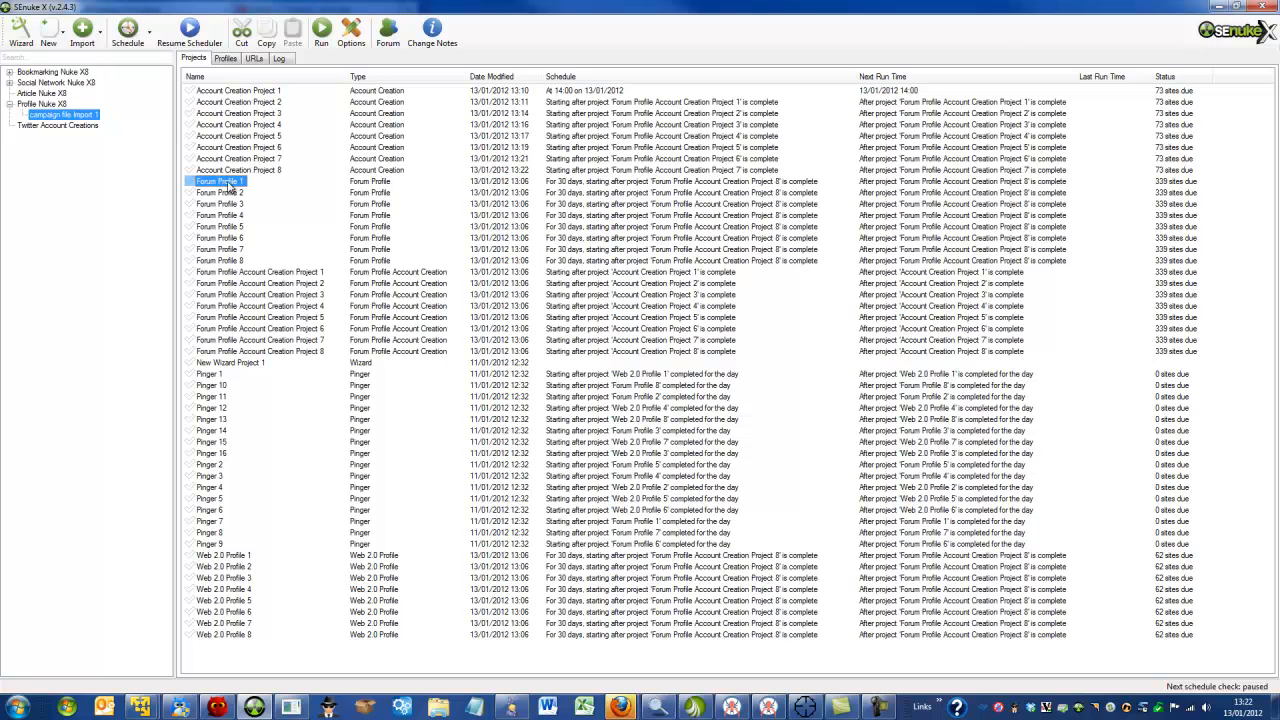
{"action": "left_click", "coordinate": [223, 262], "text": "shift"}
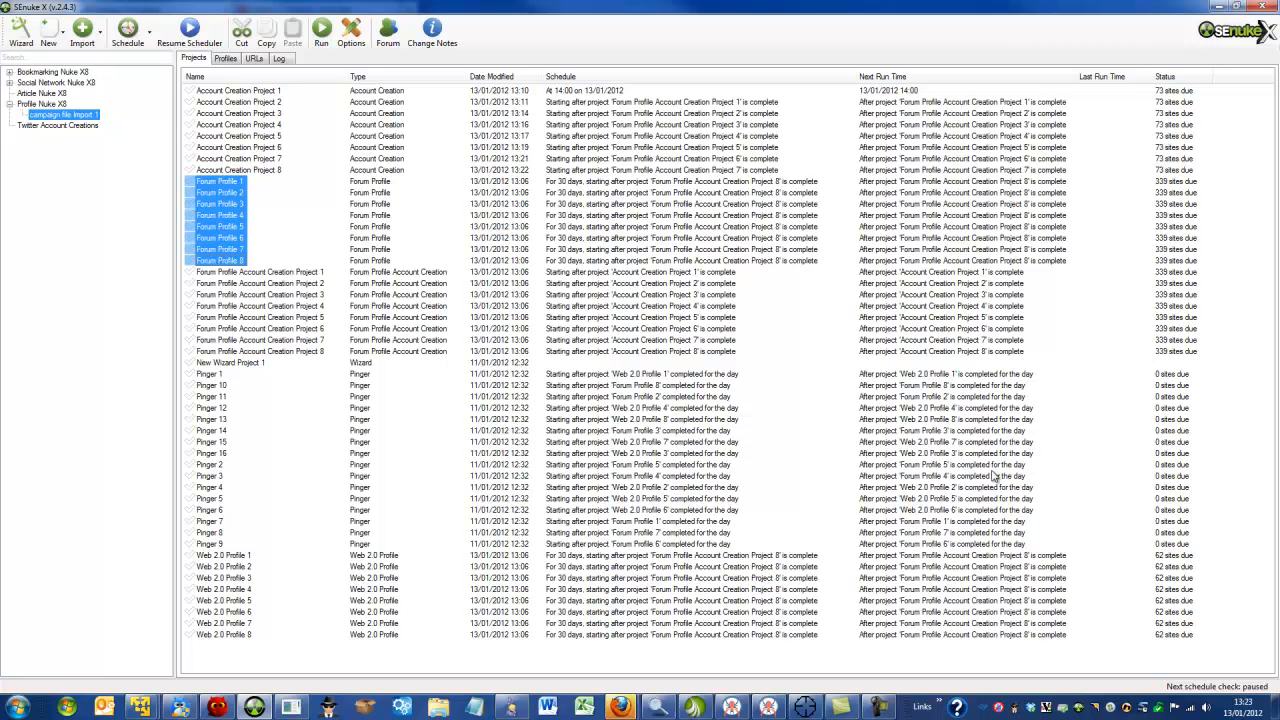
Step: Launch the SenukeX Bio/About Spinner, open Forum Profile 1, and place the spinner clear of the project window
{"action": "left_click", "coordinate": [333, 707]}
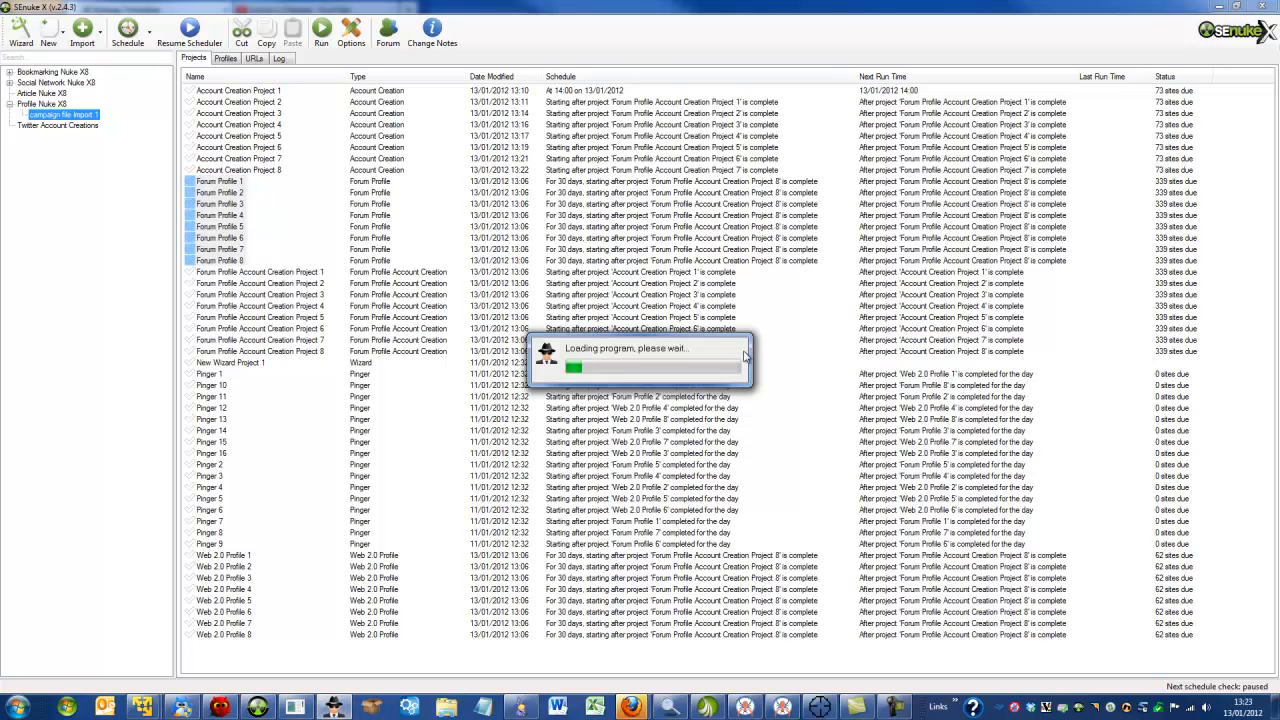
{"action": "left_click", "coordinate": [224, 192]}
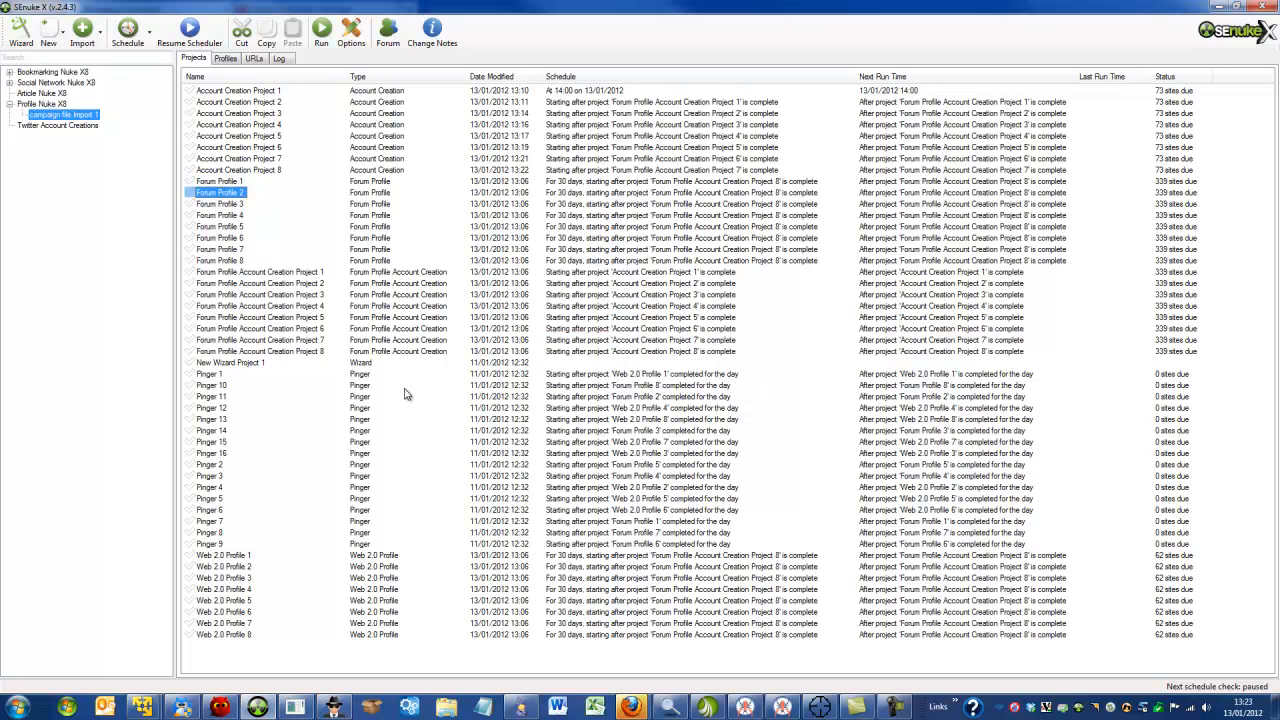
{"action": "left_click", "coordinate": [224, 183]}
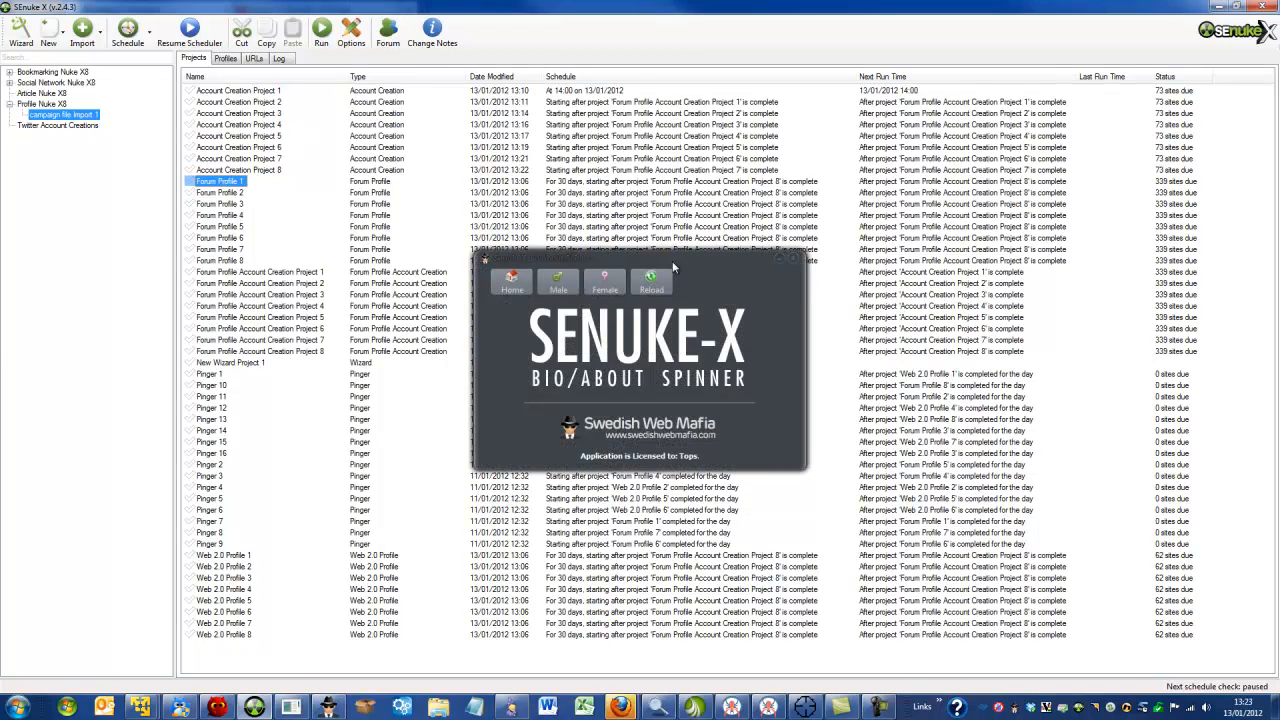
{"action": "double_click", "coordinate": [229, 188]}
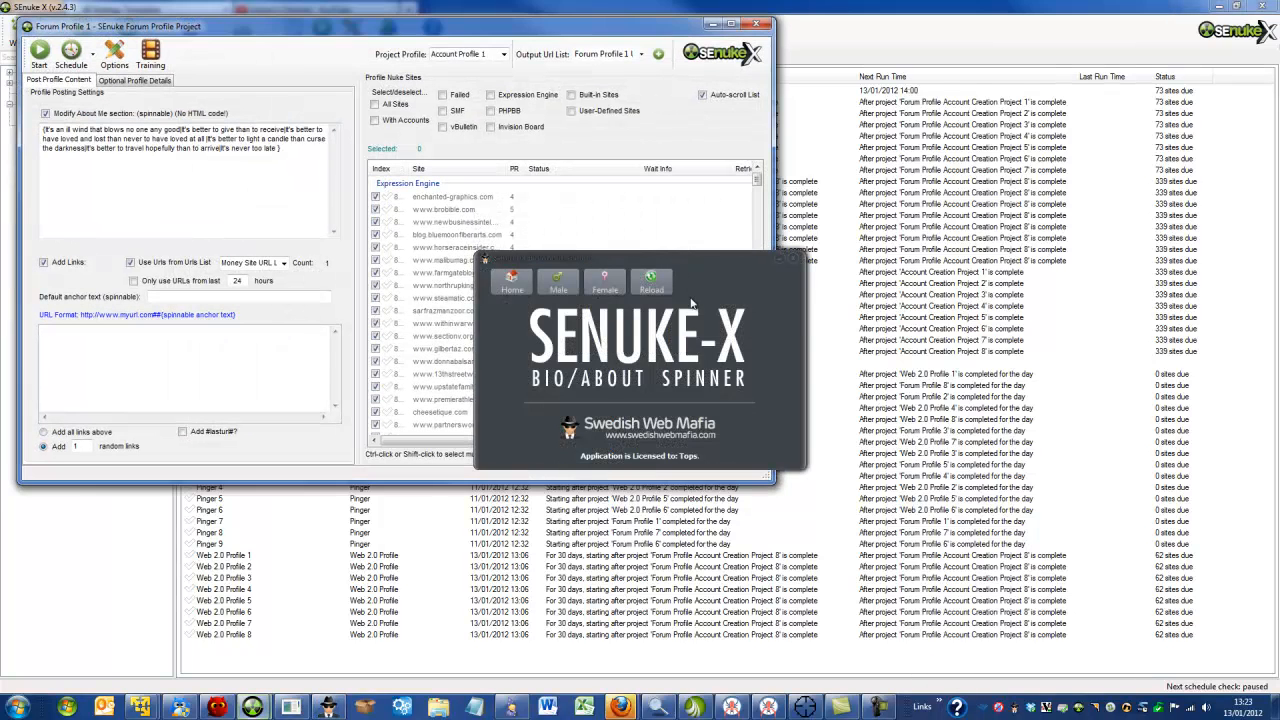
{"action": "left_click_drag", "start_coordinate": [698, 258], "coordinate": [996, 173]}
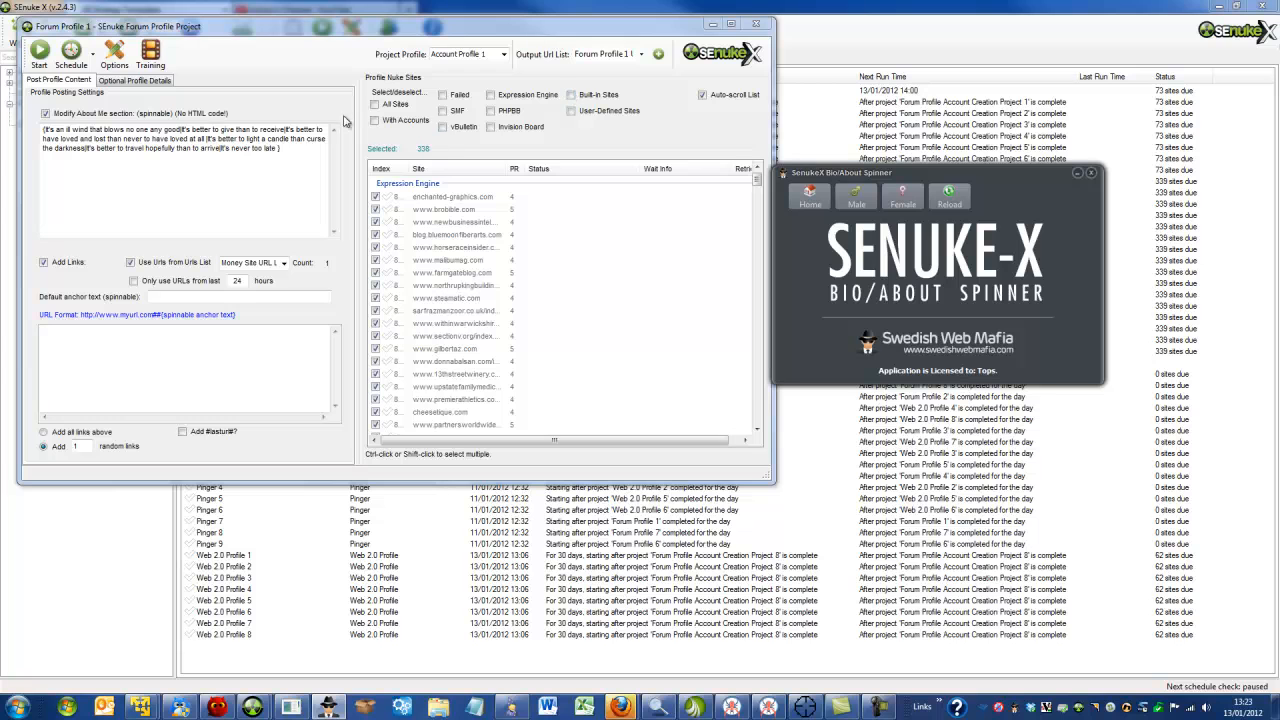
Step: Examine the existing spinnable About Me text in Forum Profile 1
{"action": "left_click", "coordinate": [123, 148]}
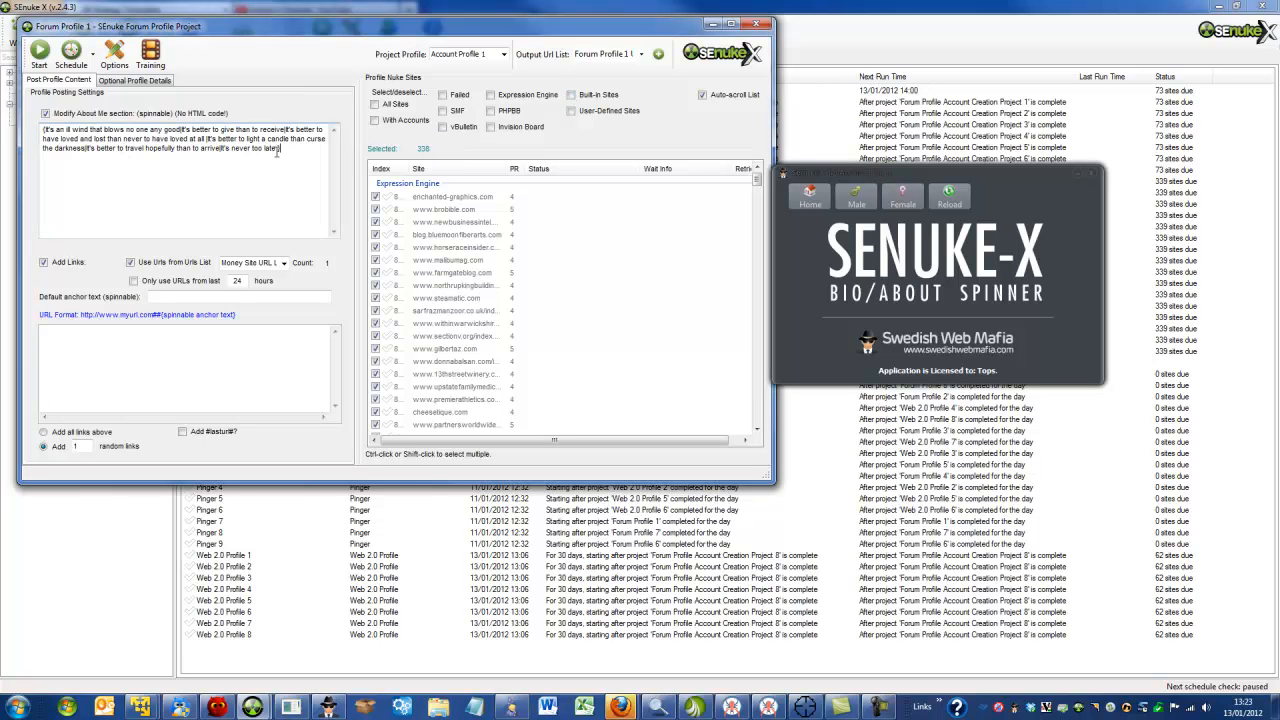
{"action": "key", "text": "ctrl+a"}
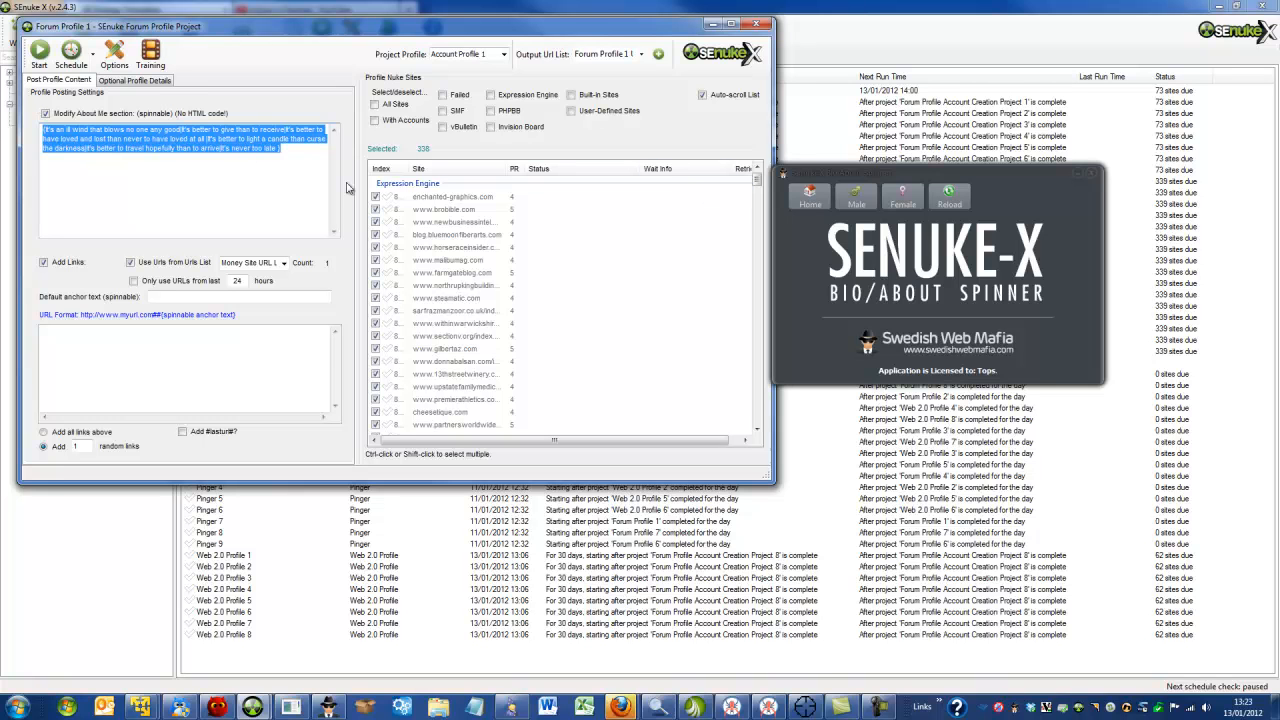
{"action": "left_click_drag", "start_coordinate": [400, 33], "coordinate": [572, 57]}
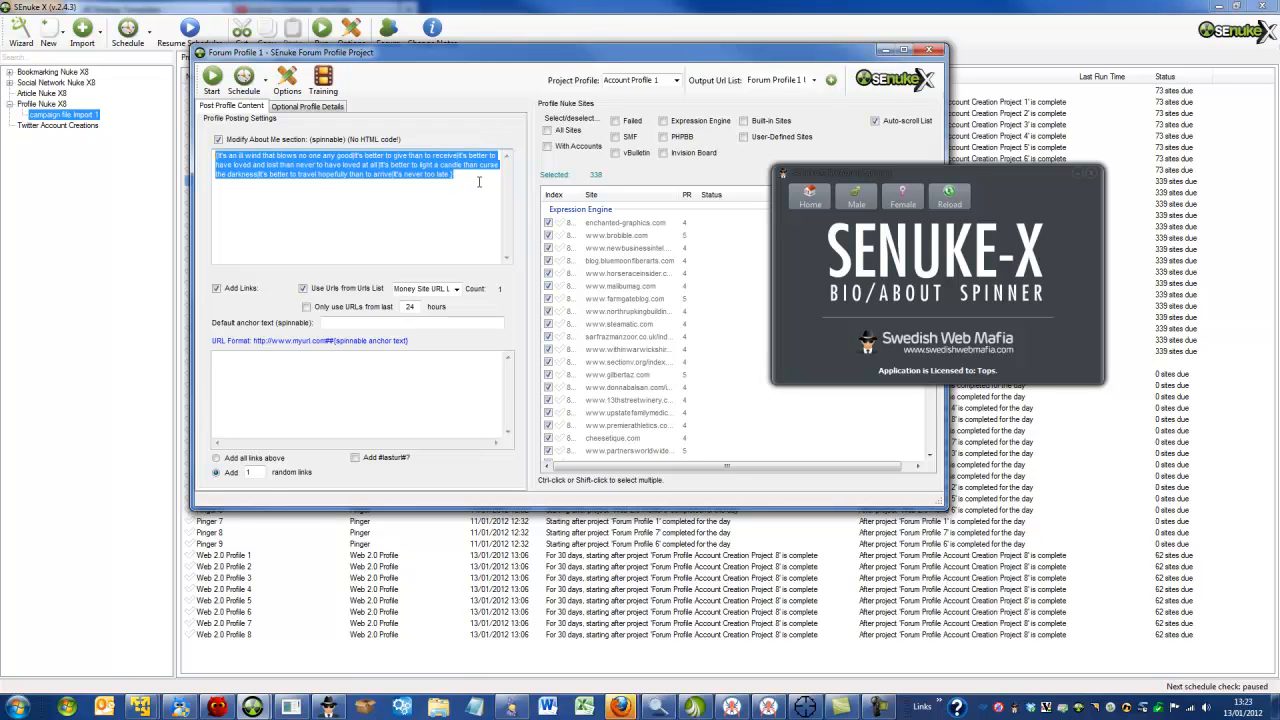
{"action": "left_click", "coordinate": [478, 182]}
{"action": "left_click_drag", "start_coordinate": [478, 182], "coordinate": [184, 148]}
{"action": "left_click", "coordinate": [467, 180]}
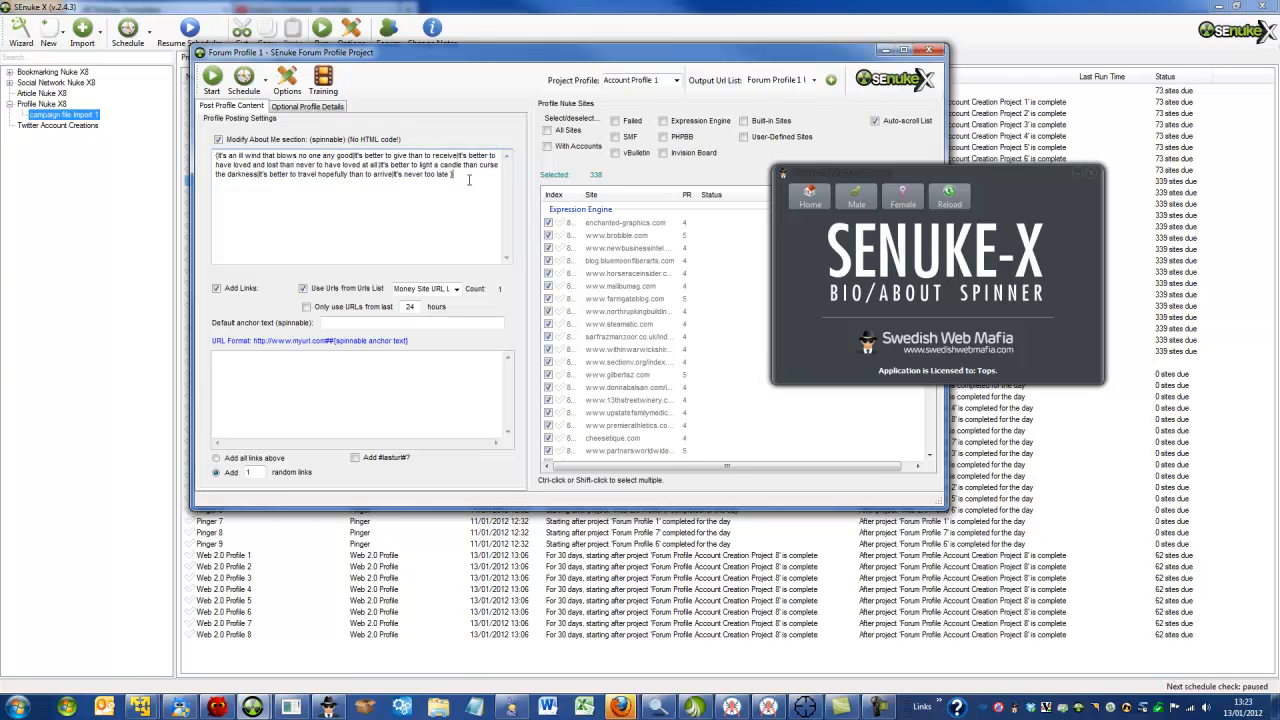
{"action": "key", "text": "ctrl+a"}
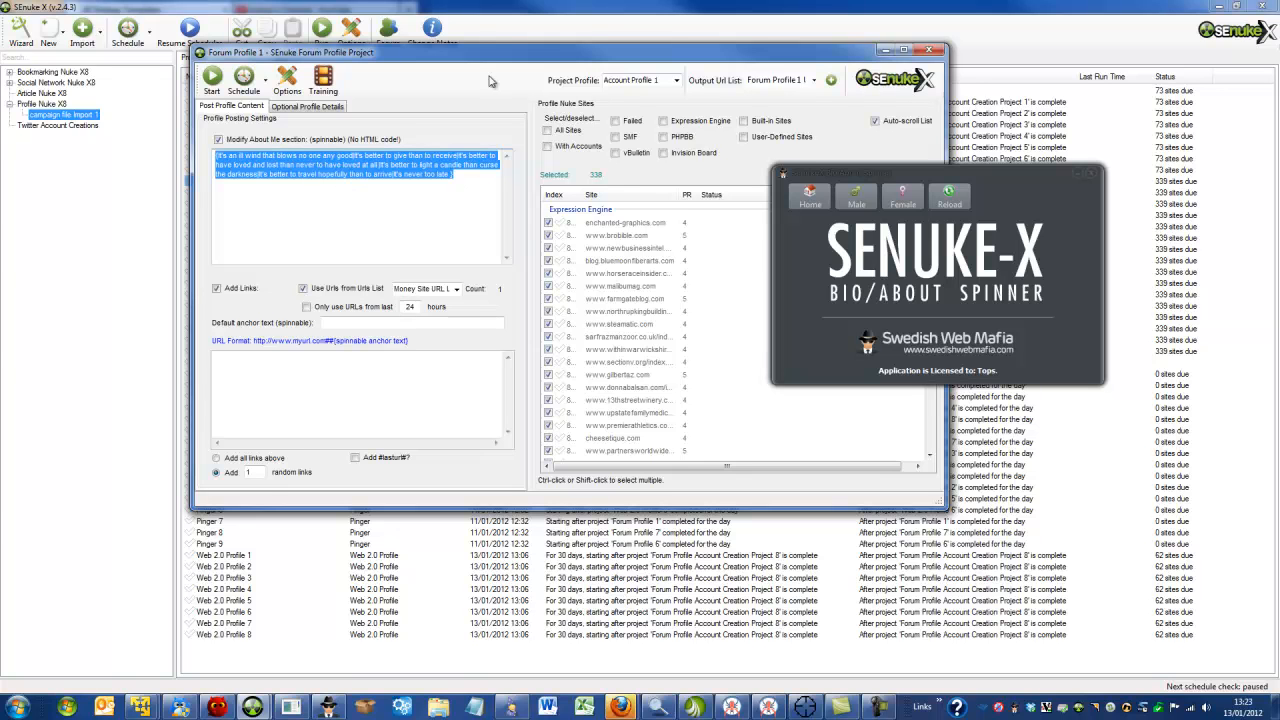
Step: Generate a Male About text in the Bio/About Spinner and replace Forum Profile 1's About Me text with it
{"action": "left_click", "coordinate": [868, 203]}
{"action": "left_click", "coordinate": [868, 203]}
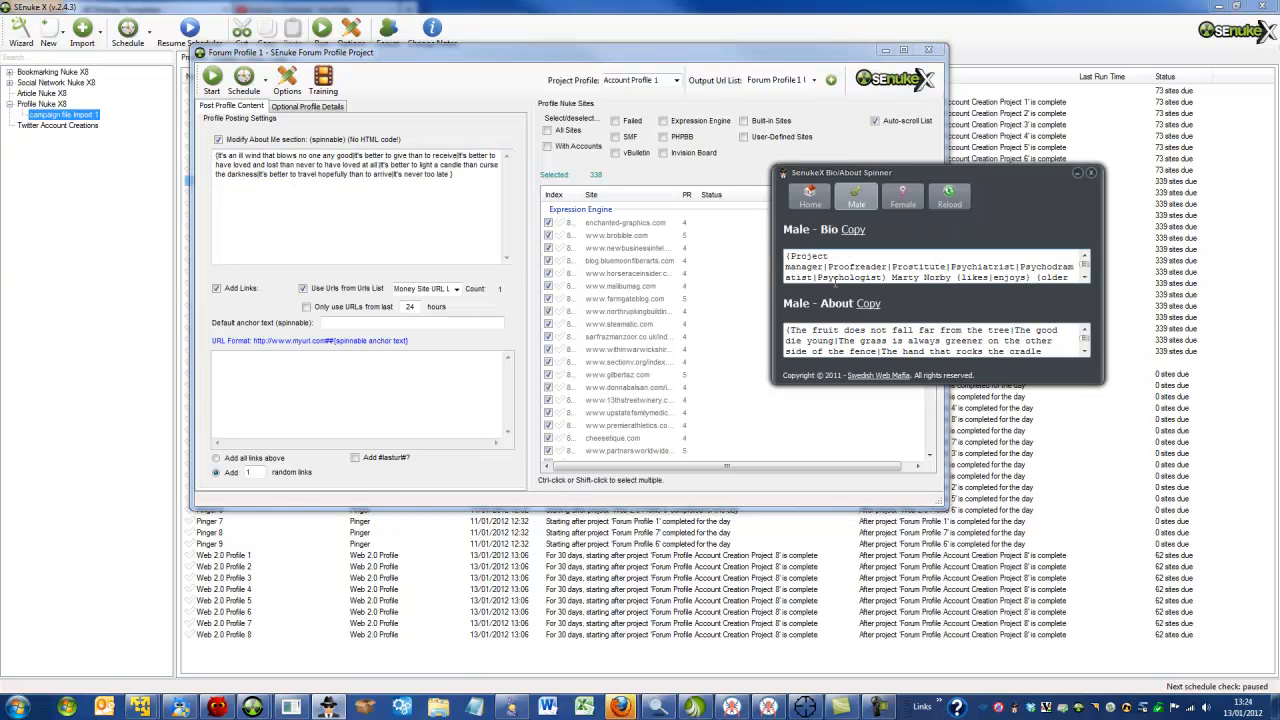
{"action": "left_click", "coordinate": [868, 304]}
{"action": "left_click", "coordinate": [690, 400]}
{"action": "left_click", "coordinate": [366, 244]}
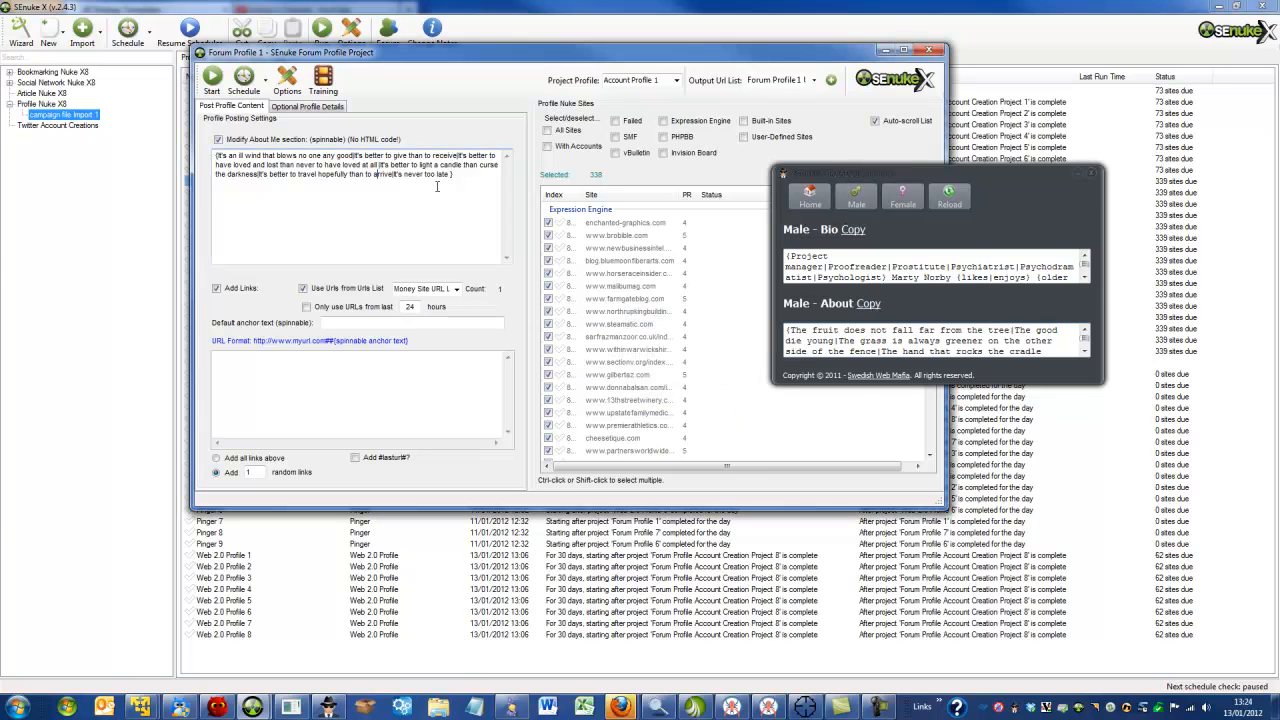
{"action": "key", "text": "ctrl+a"}
{"action": "key", "text": "ctrl+v"}
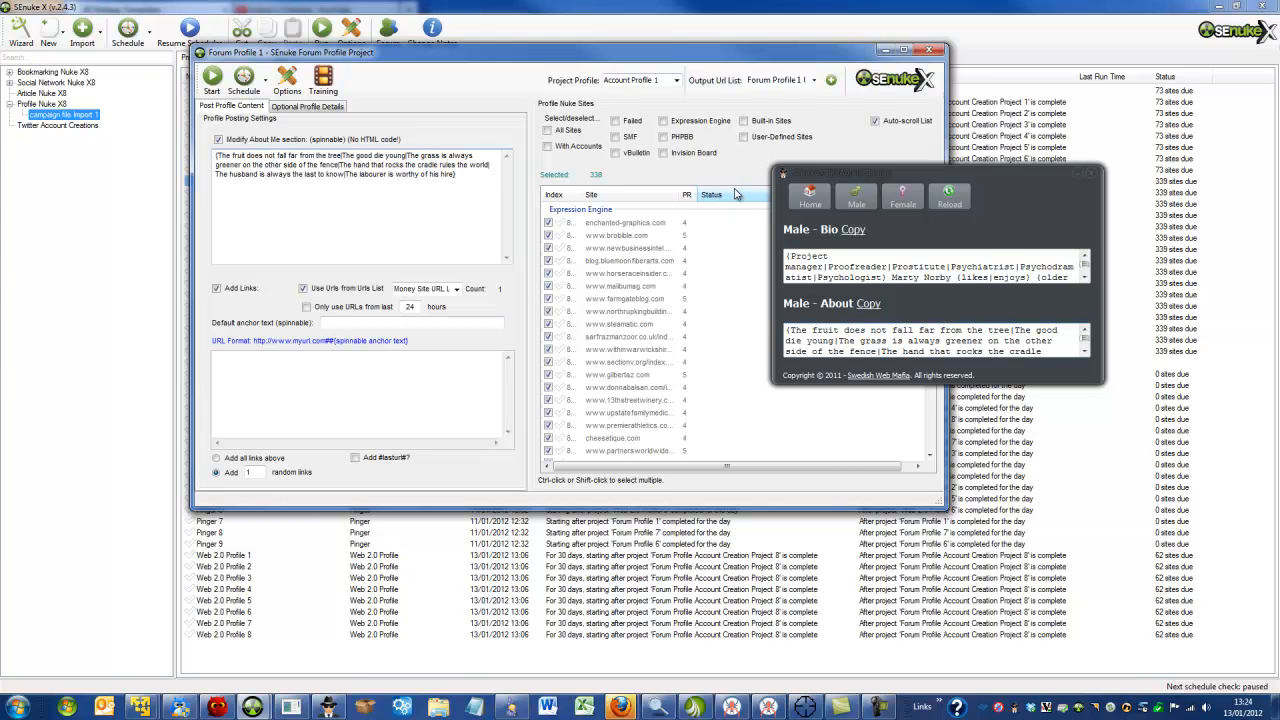
Step: Select All Sites for Forum Profile 1 and close the project
{"action": "left_click", "coordinate": [548, 131]}
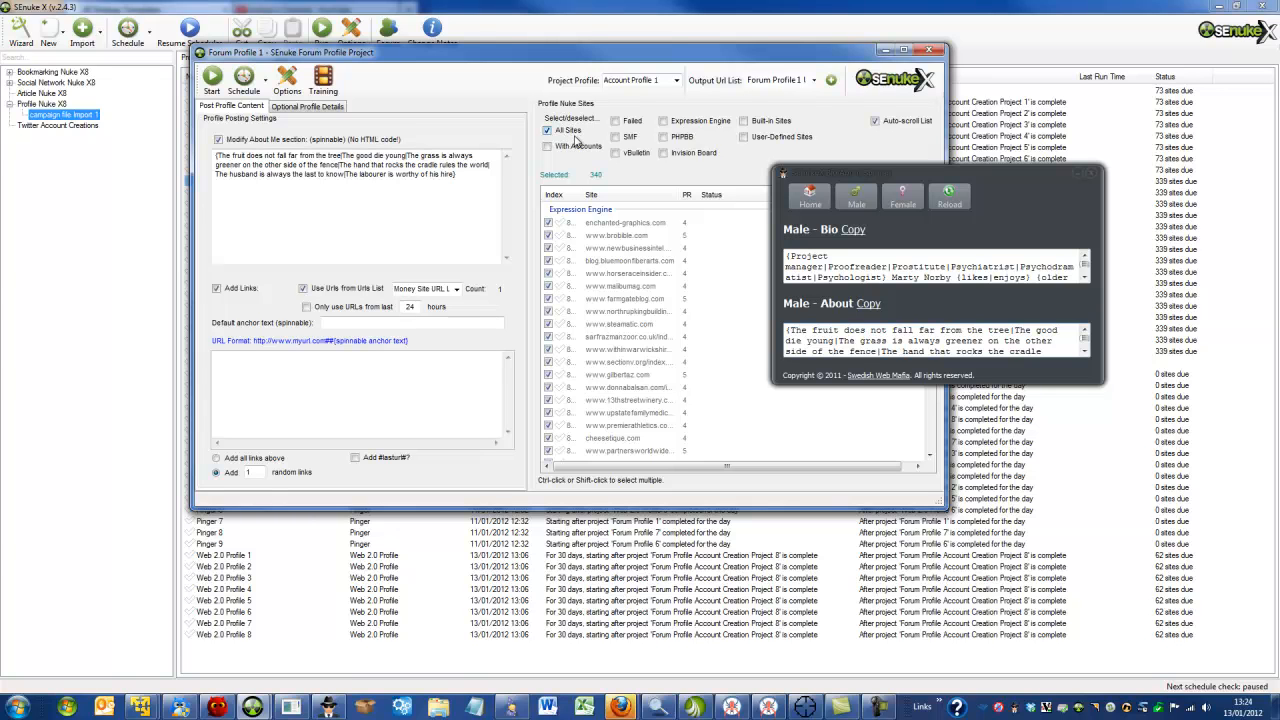
{"action": "left_click_drag", "start_coordinate": [457, 173], "coordinate": [214, 155]}
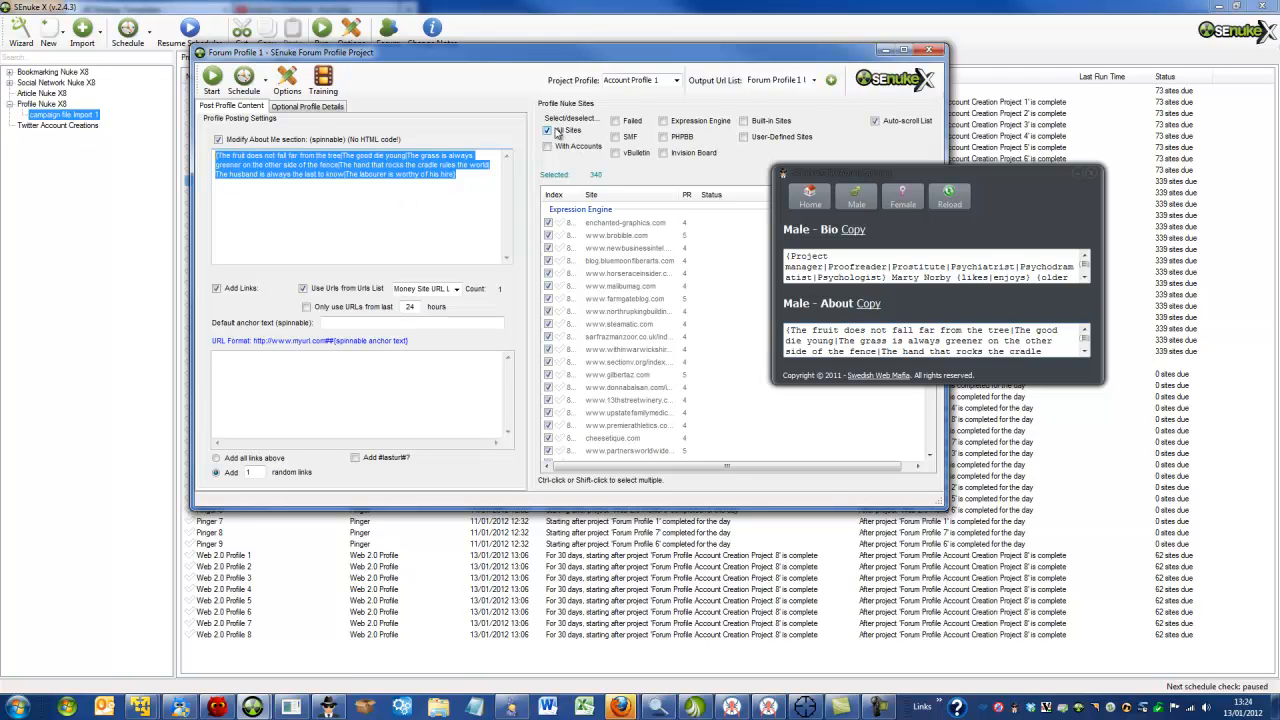
{"action": "left_click", "coordinate": [929, 50]}
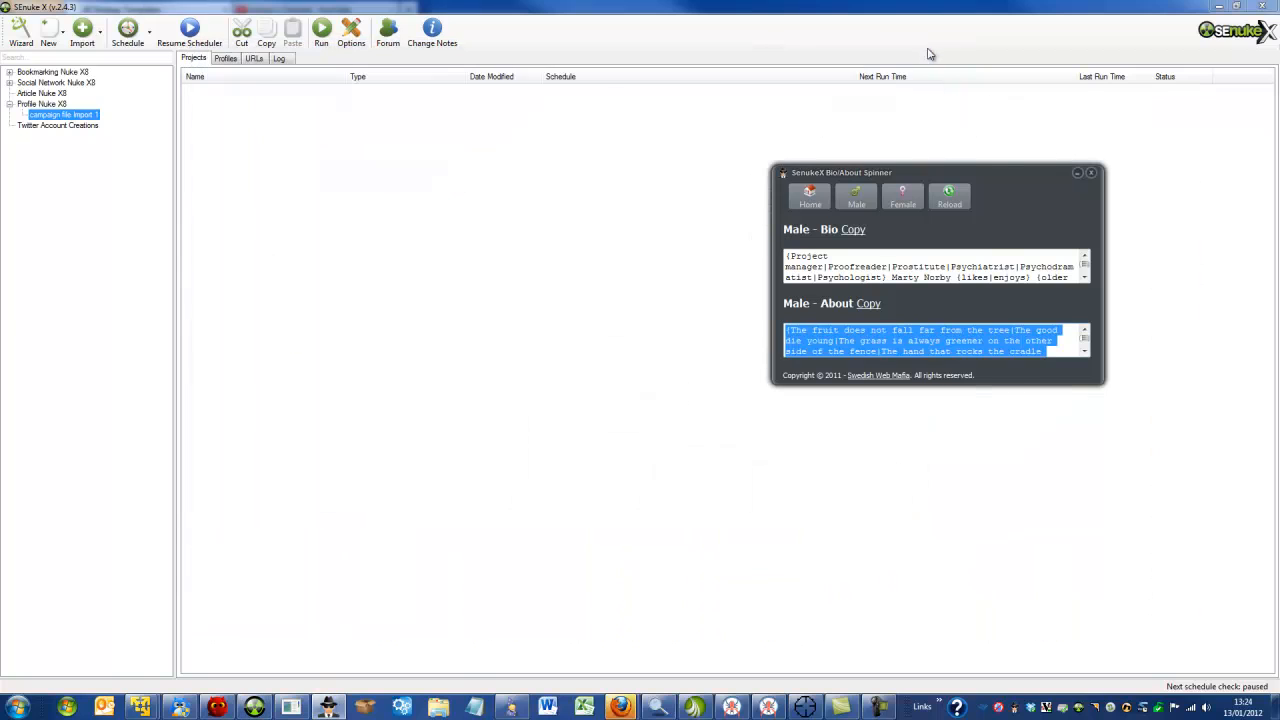
Step: Replace Forum Profile 2's About Me text with a generated Female About text, select All Sites, and close the project
{"action": "left_click", "coordinate": [233, 193]}
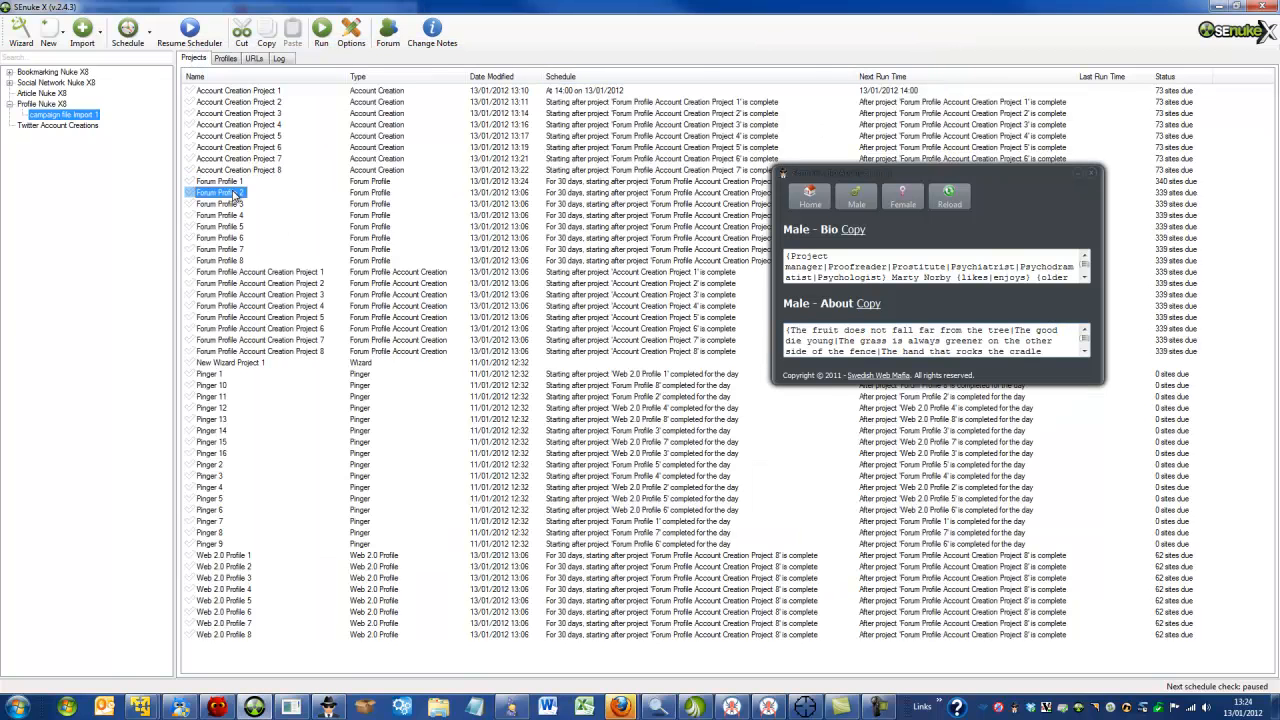
{"action": "double_click", "coordinate": [233, 193]}
{"action": "left_click", "coordinate": [868, 303]}
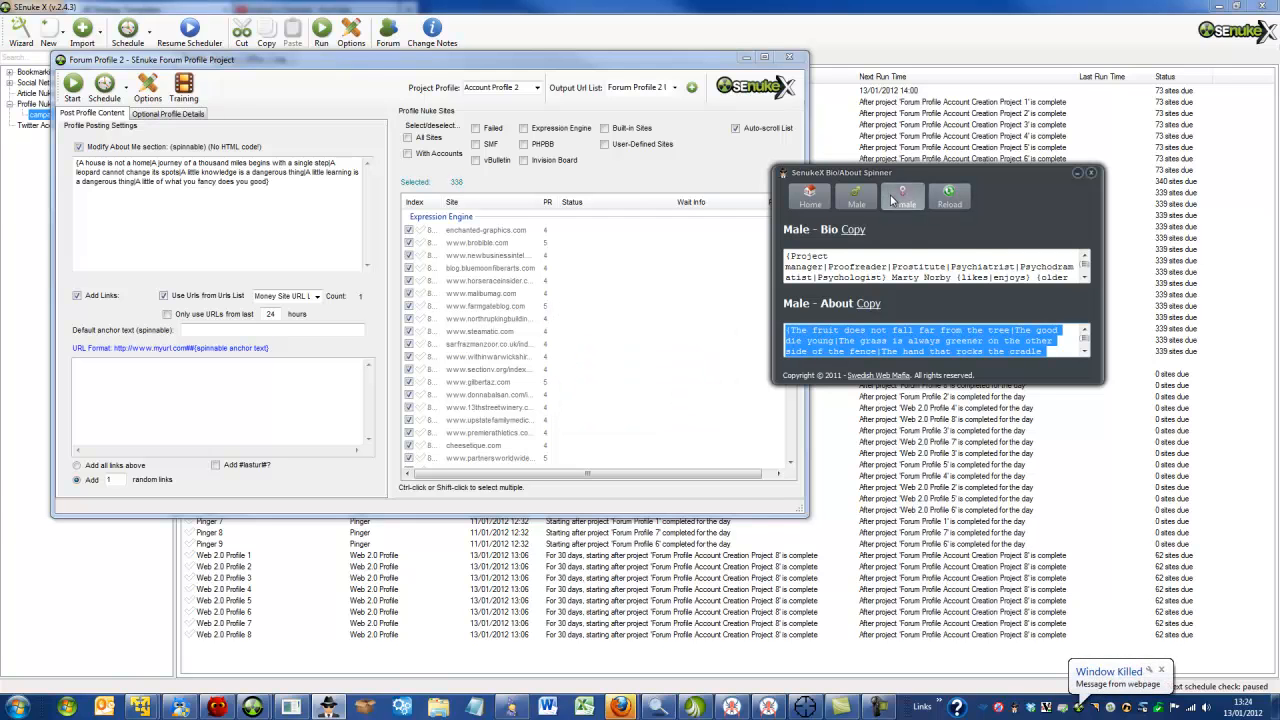
{"action": "left_click", "coordinate": [893, 200]}
{"action": "left_click", "coordinate": [881, 303]}
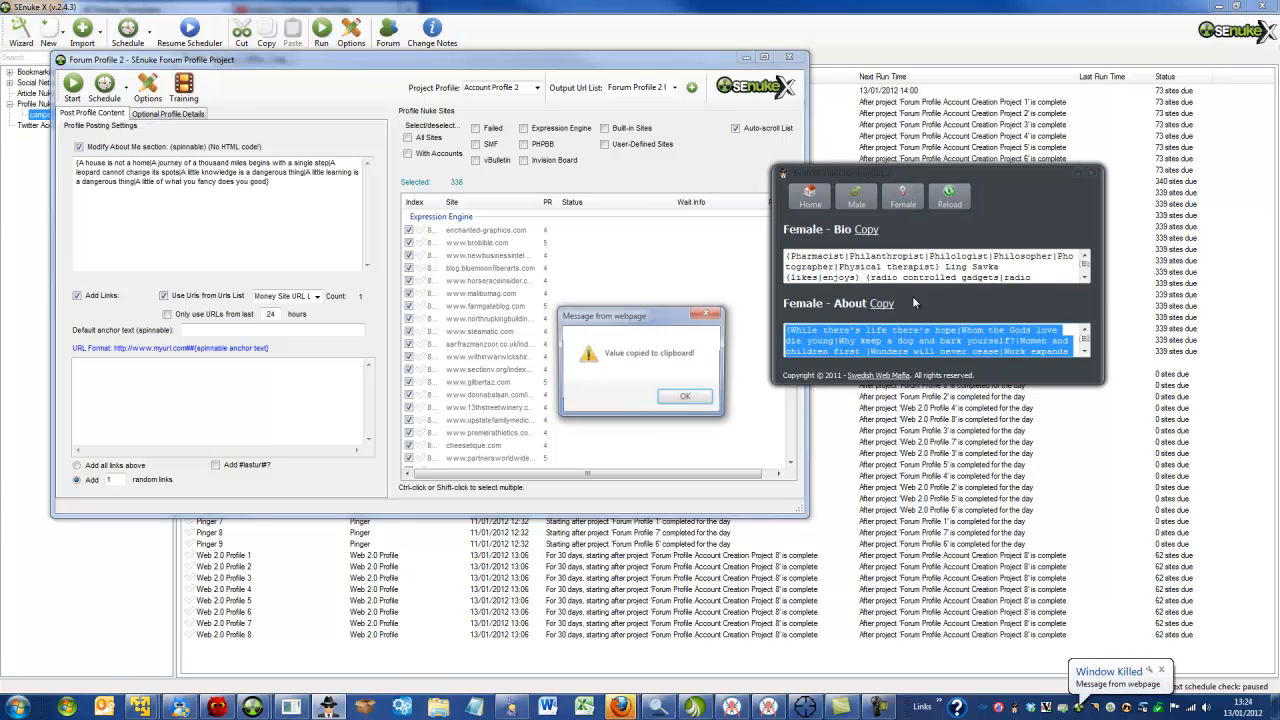
{"action": "left_click", "coordinate": [682, 398]}
{"action": "left_click", "coordinate": [203, 185]}
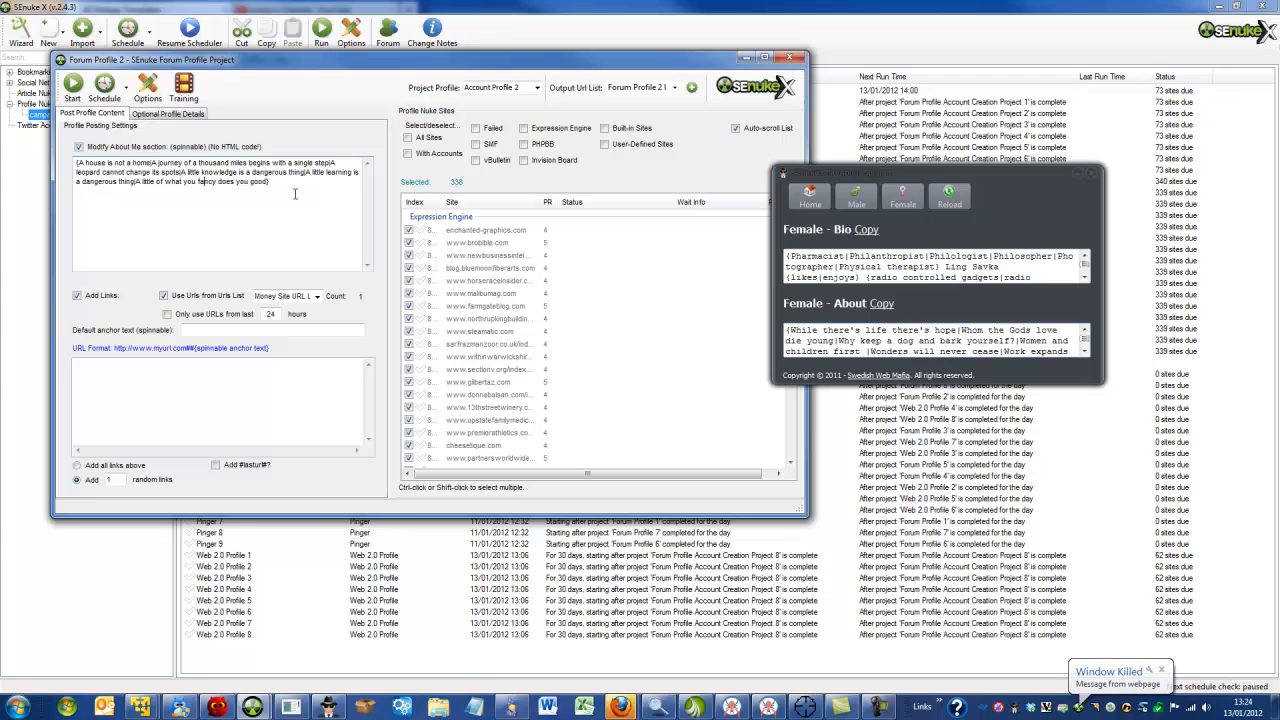
{"action": "key", "text": "ctrl+a"}
{"action": "key", "text": "ctrl+v"}
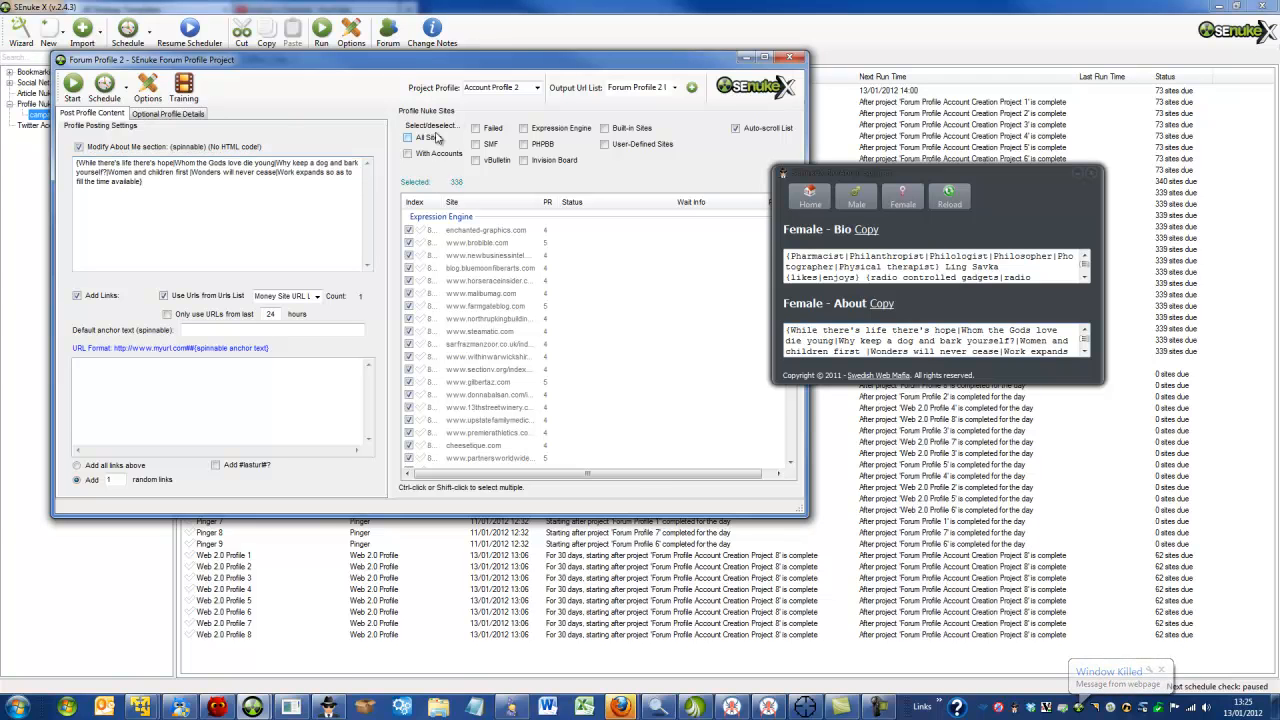
{"action": "left_click", "coordinate": [790, 57]}
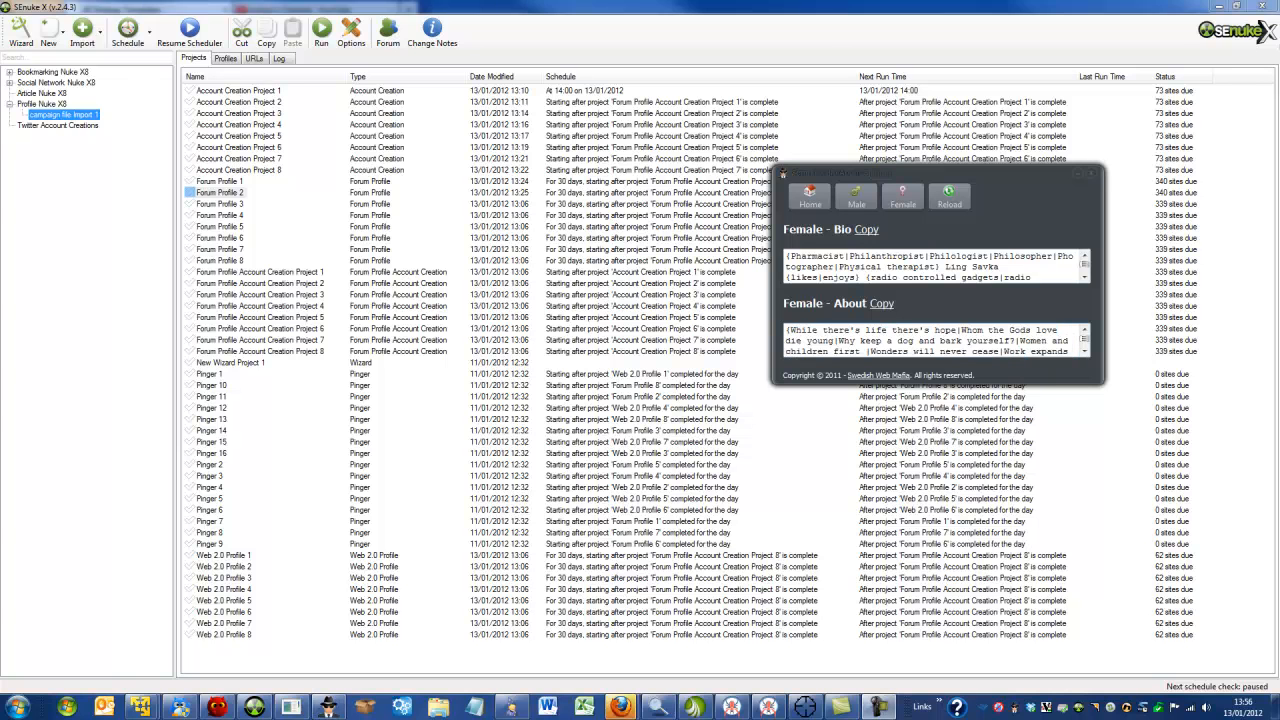
Step: Replace Forum Profile 3's About Me text with a newly generated Male About text, select All Sites, and close the project
{"action": "left_click", "coordinate": [223, 205]}
{"action": "double_click", "coordinate": [225, 207]}
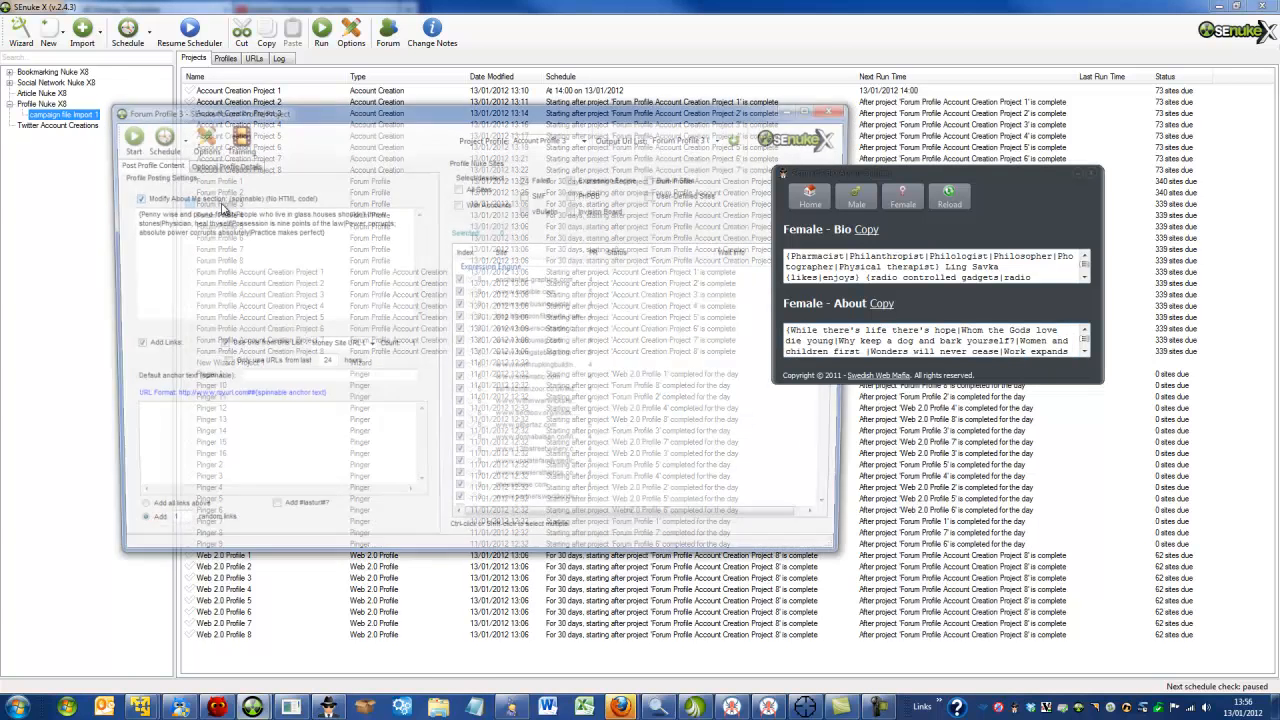
{"action": "left_click", "coordinate": [851, 199]}
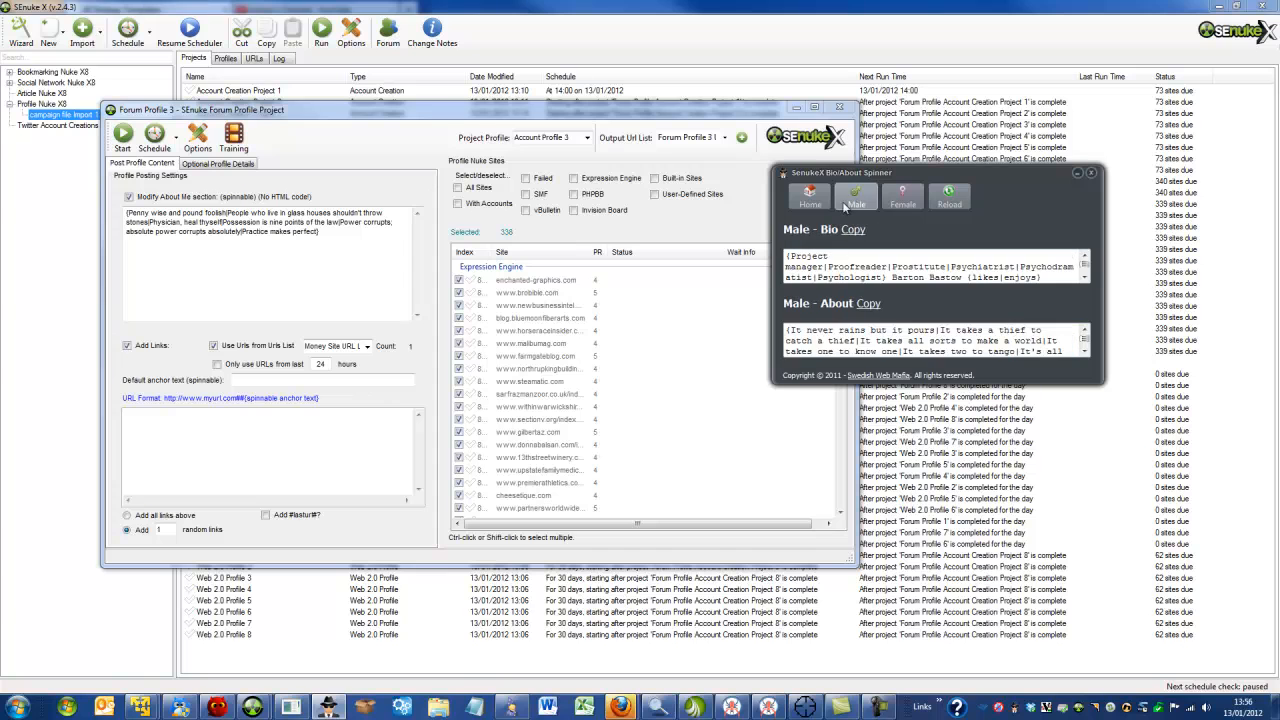
{"action": "left_click", "coordinate": [870, 304]}
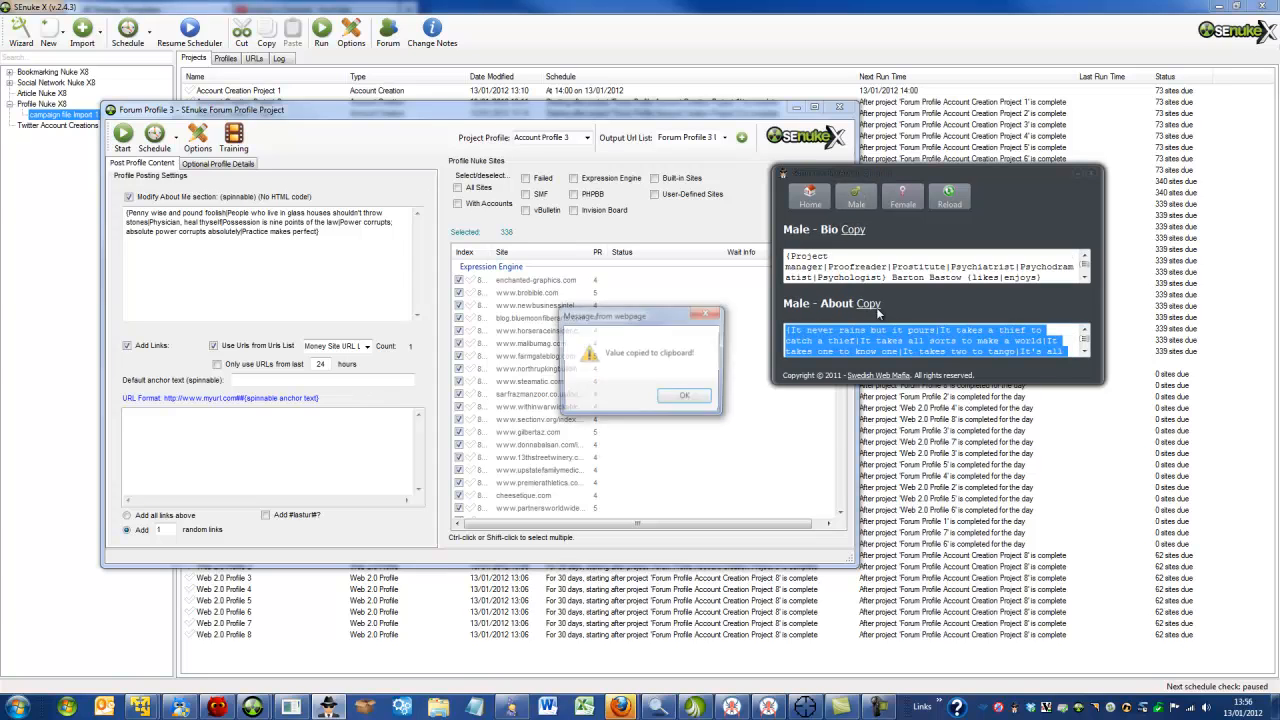
{"action": "left_click", "coordinate": [686, 397]}
{"action": "double_click", "coordinate": [378, 236]}
{"action": "key", "text": "ctrl+a"}
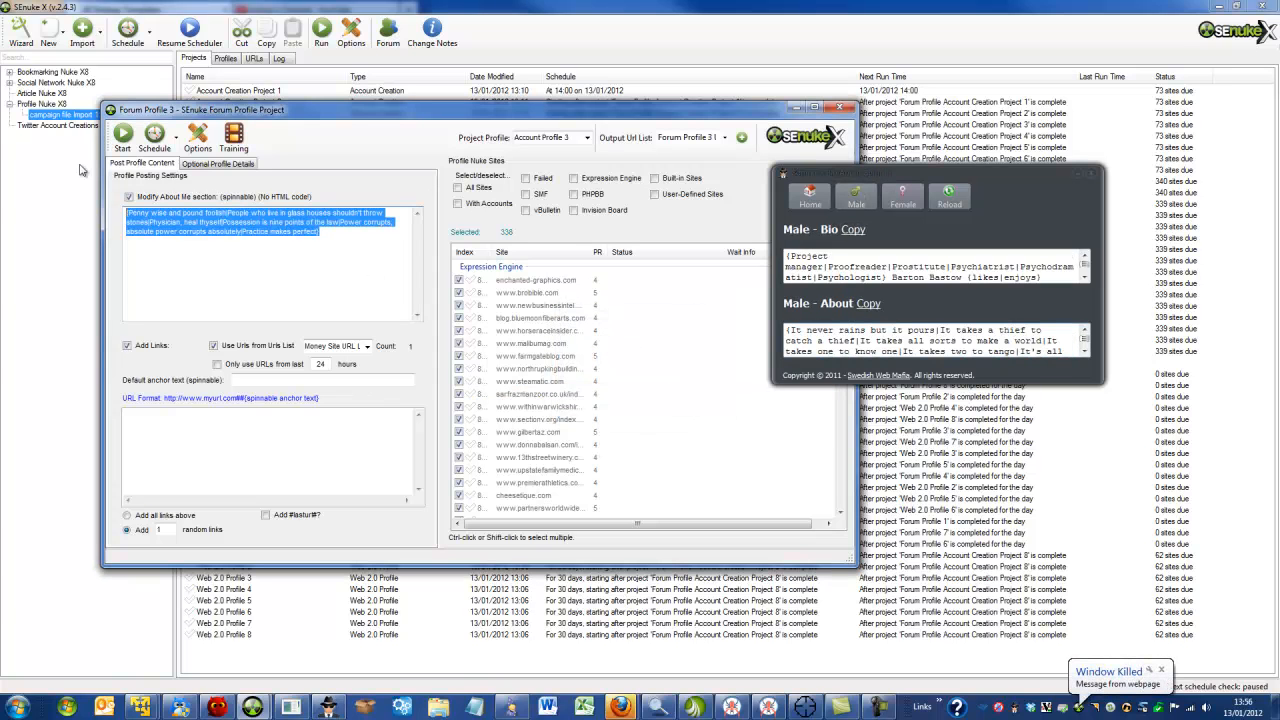
{"action": "key", "text": "ctrl+v"}
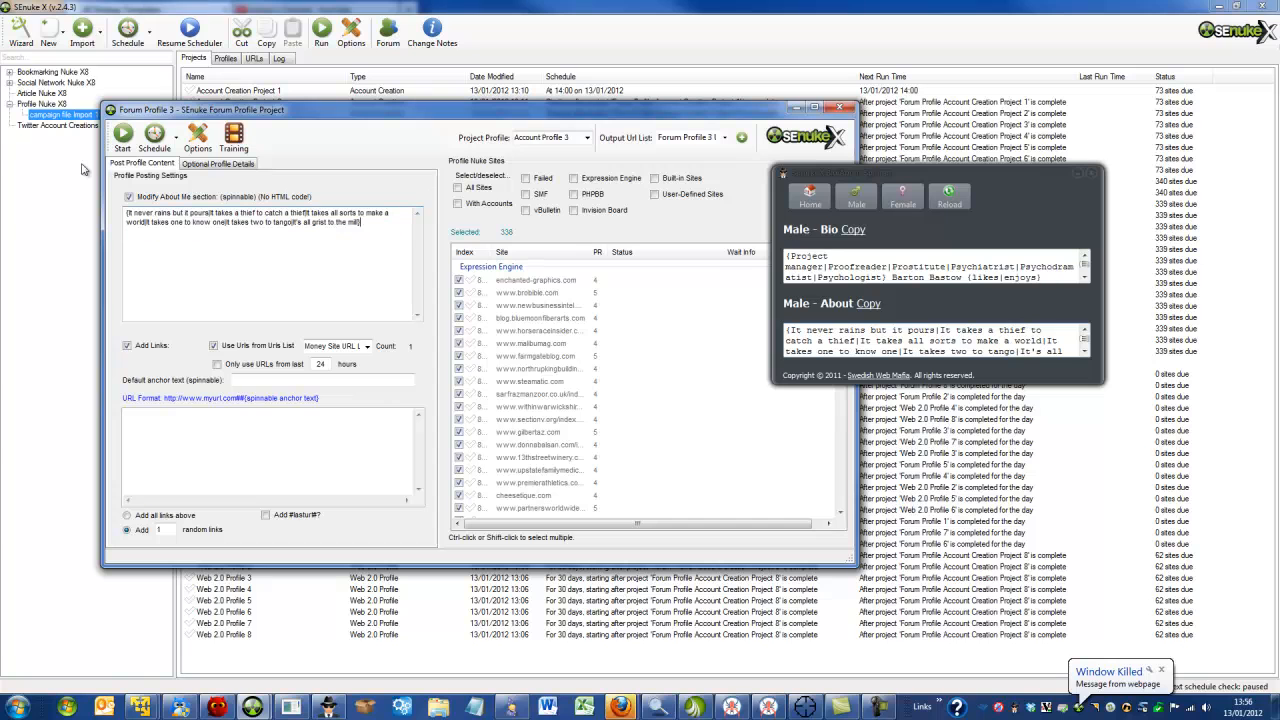
{"action": "left_click", "coordinate": [474, 190]}
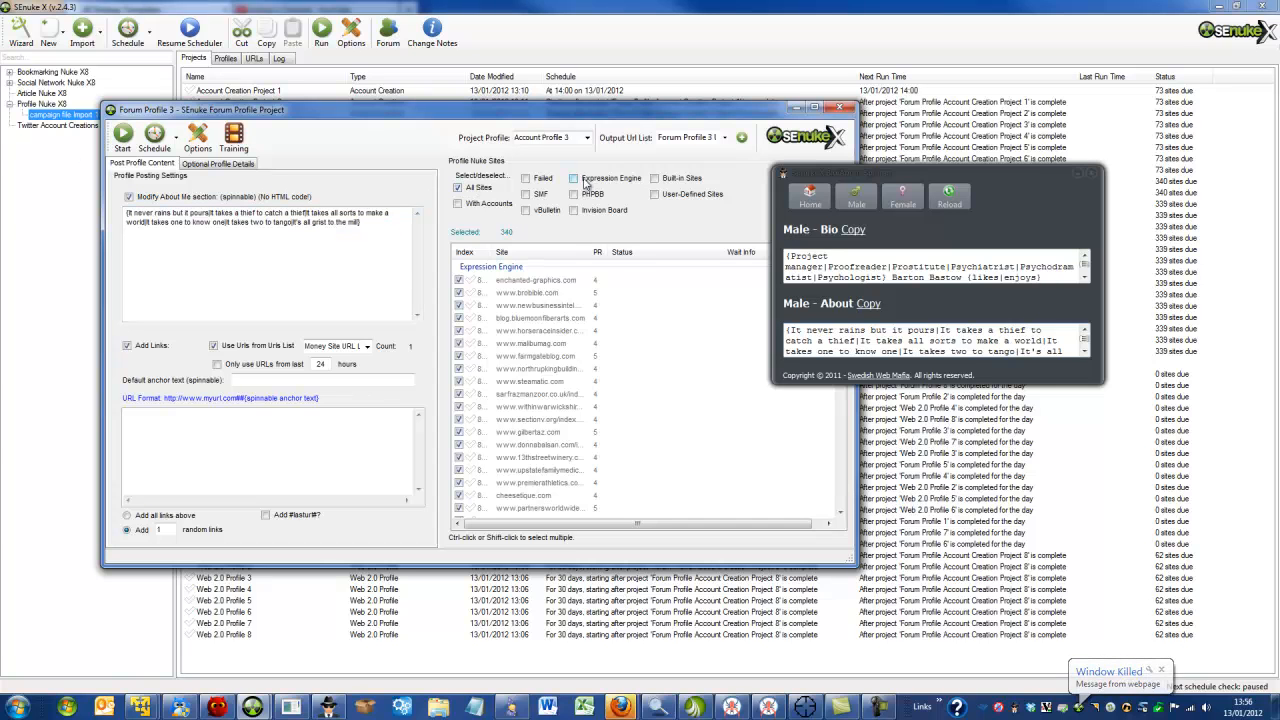
{"action": "left_click", "coordinate": [839, 107]}
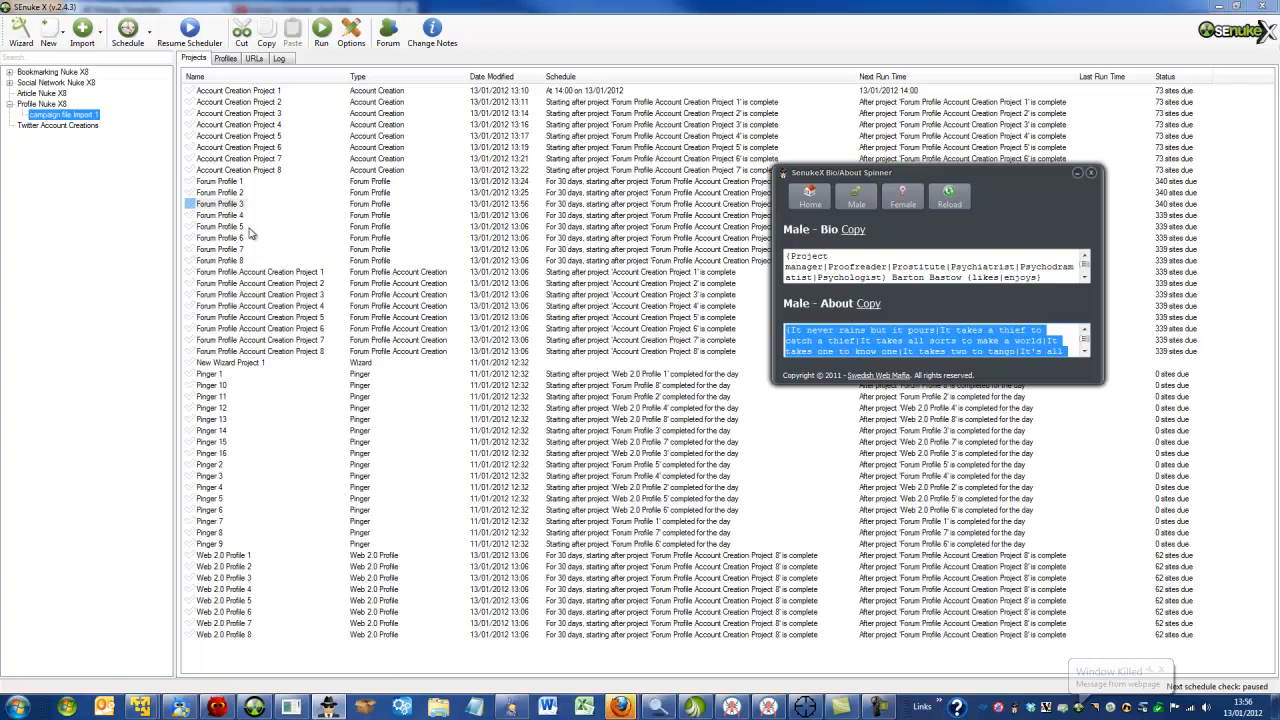
Step: Replace Forum Profile 4's About Me text with a newly generated Female About text, select All Sites, and close the project
{"action": "double_click", "coordinate": [235, 215]}
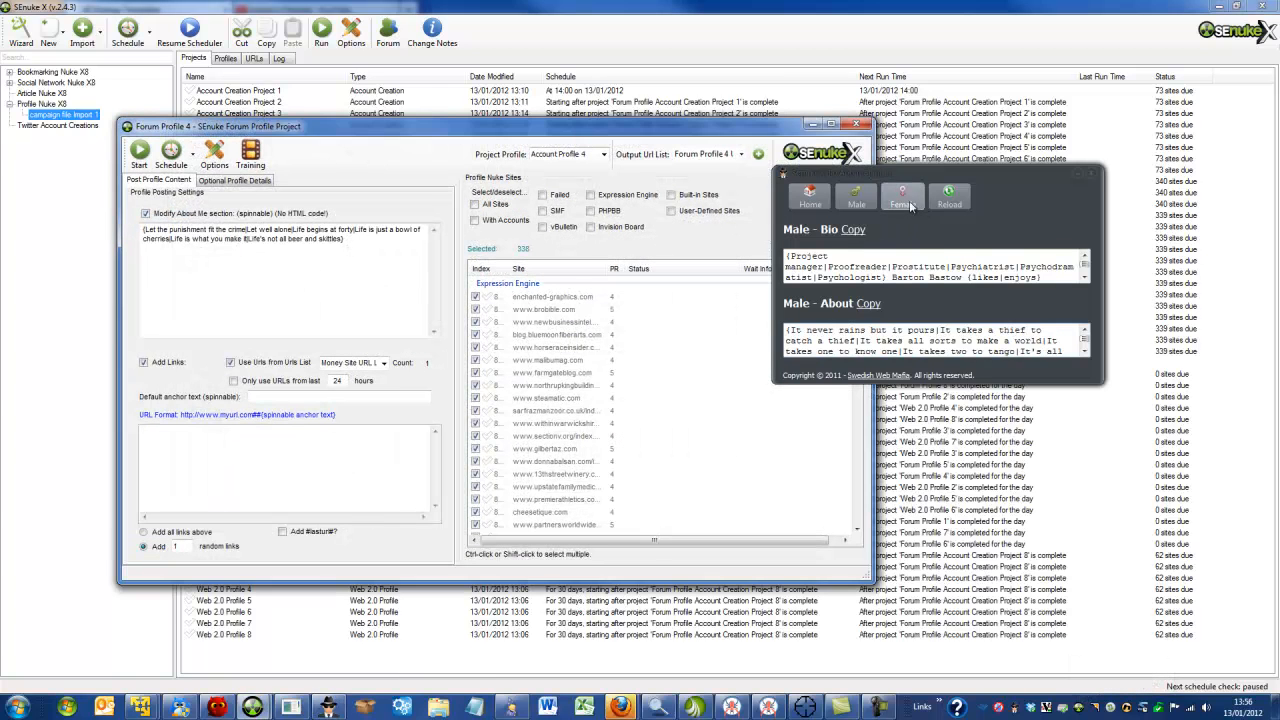
{"action": "left_click", "coordinate": [910, 205]}
{"action": "left_click", "coordinate": [881, 304]}
{"action": "left_click", "coordinate": [697, 403]}
{"action": "left_click_drag", "start_coordinate": [370, 243], "coordinate": [3, 156]}
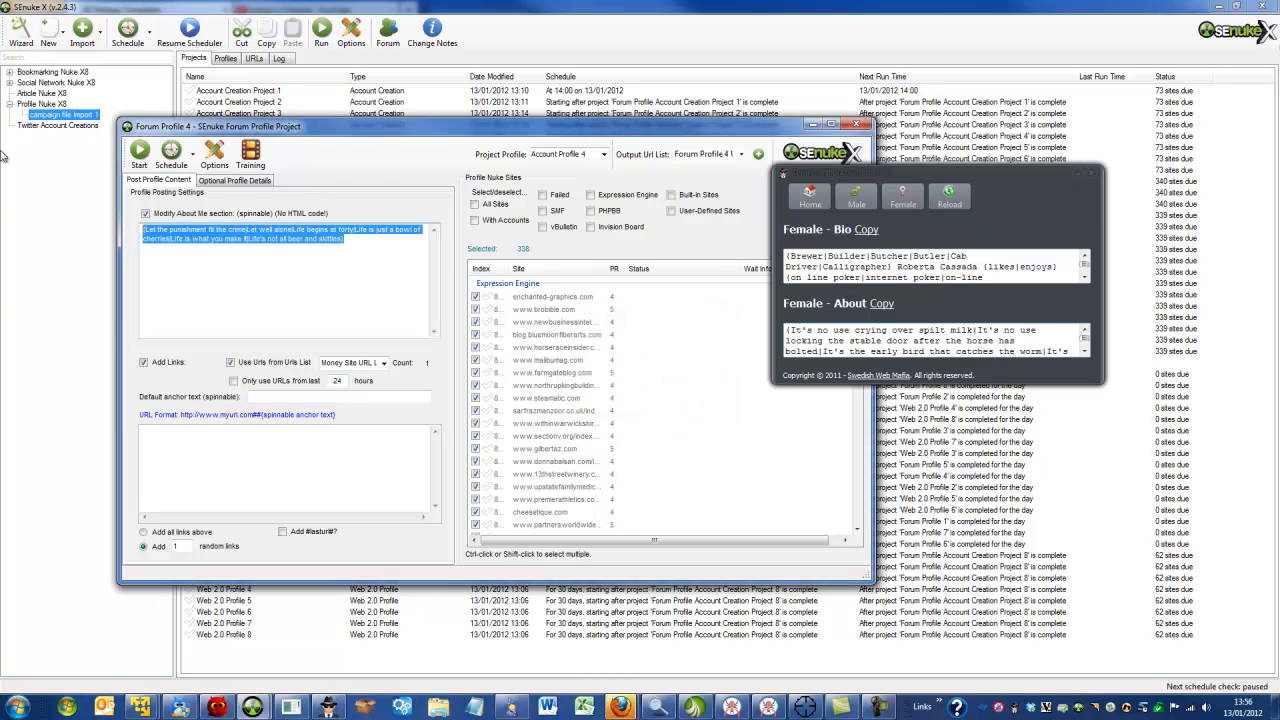
{"action": "key", "text": "ctrl+v"}
{"action": "left_click", "coordinate": [498, 205]}
{"action": "left_click", "coordinate": [857, 127]}
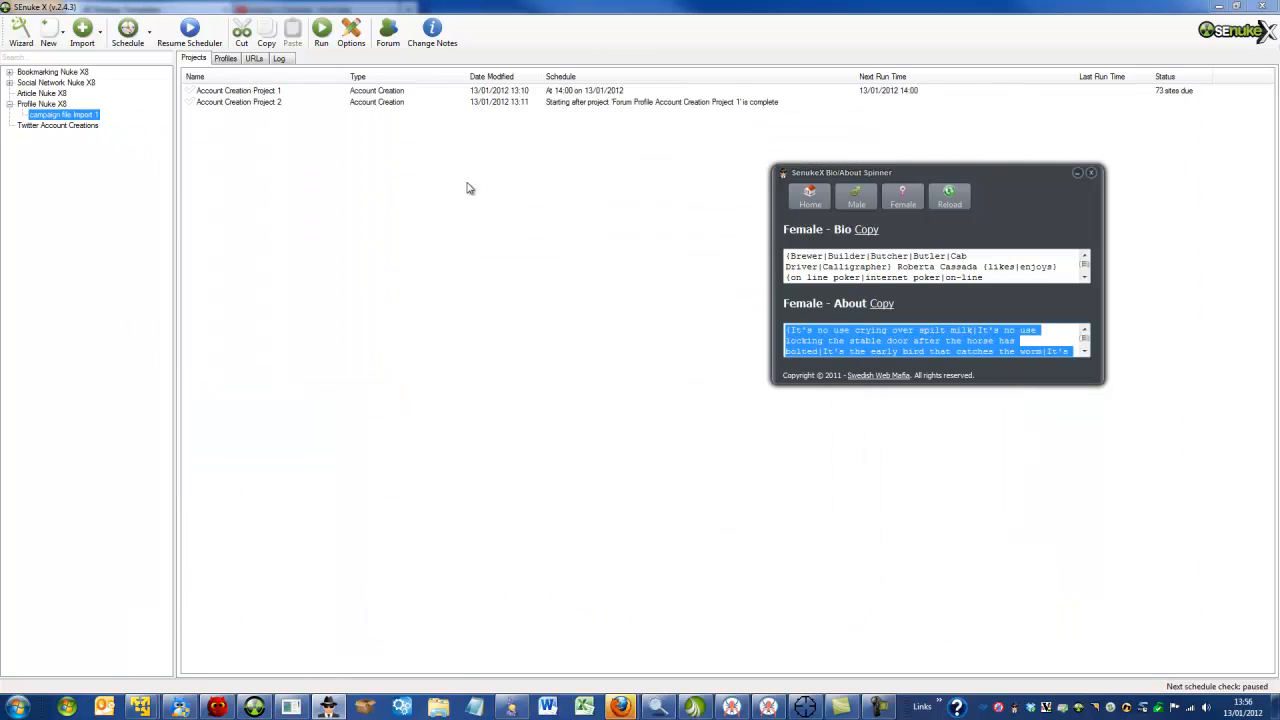
Step: Replace Forum Profile 5's About Me text with a newly generated Male About text, select All Sites, and close the project
{"action": "double_click", "coordinate": [192, 226]}
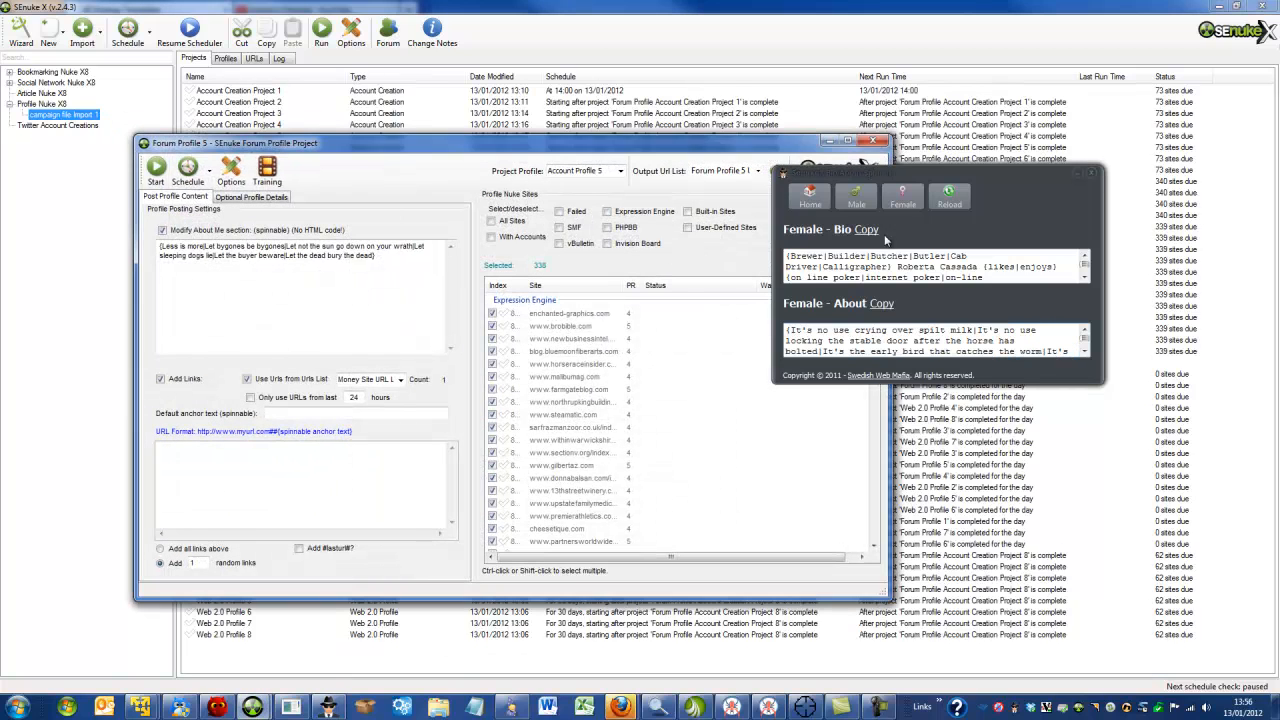
{"action": "left_click", "coordinate": [847, 202]}
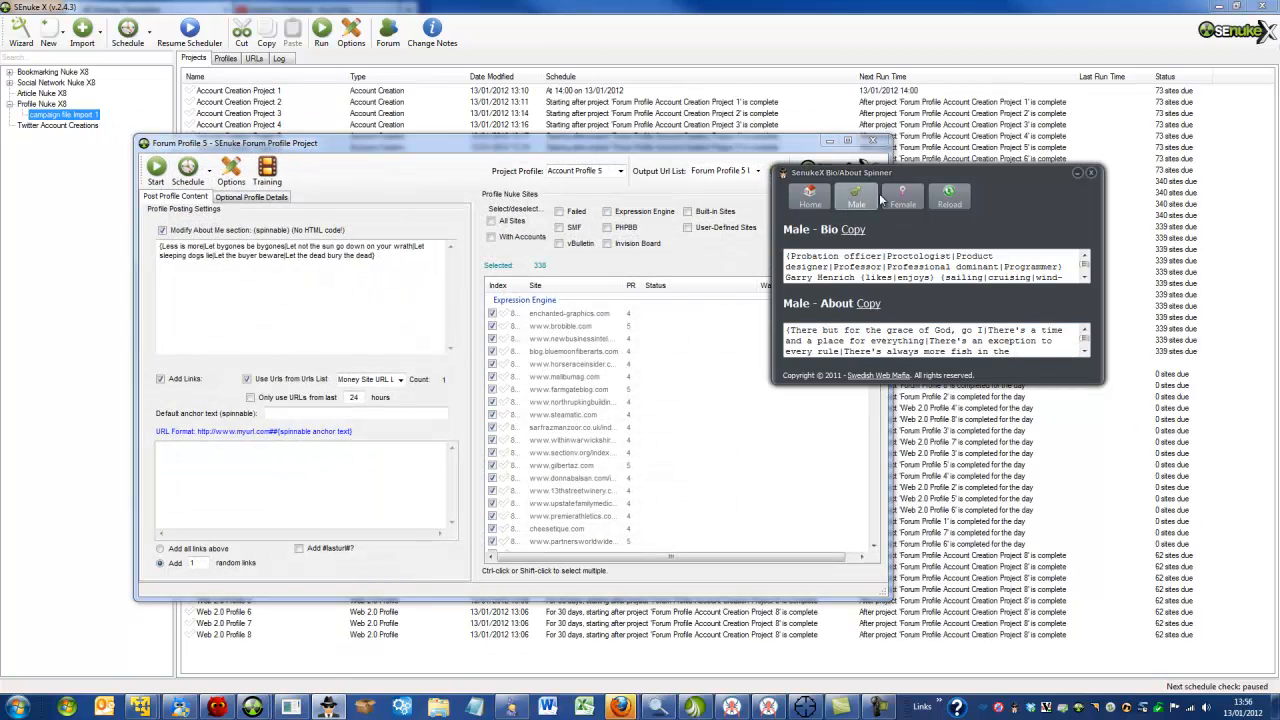
{"action": "left_click", "coordinate": [868, 303]}
{"action": "left_click", "coordinate": [708, 394]}
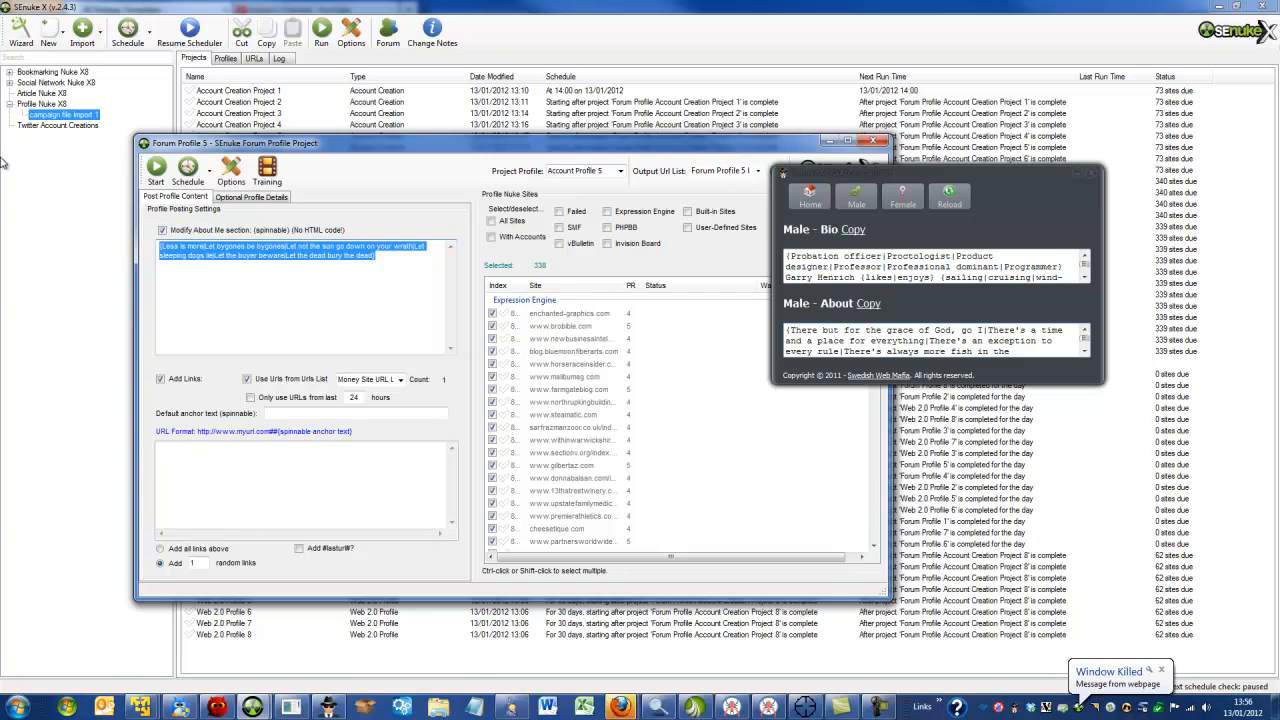
{"action": "key", "text": "ctrl+v"}
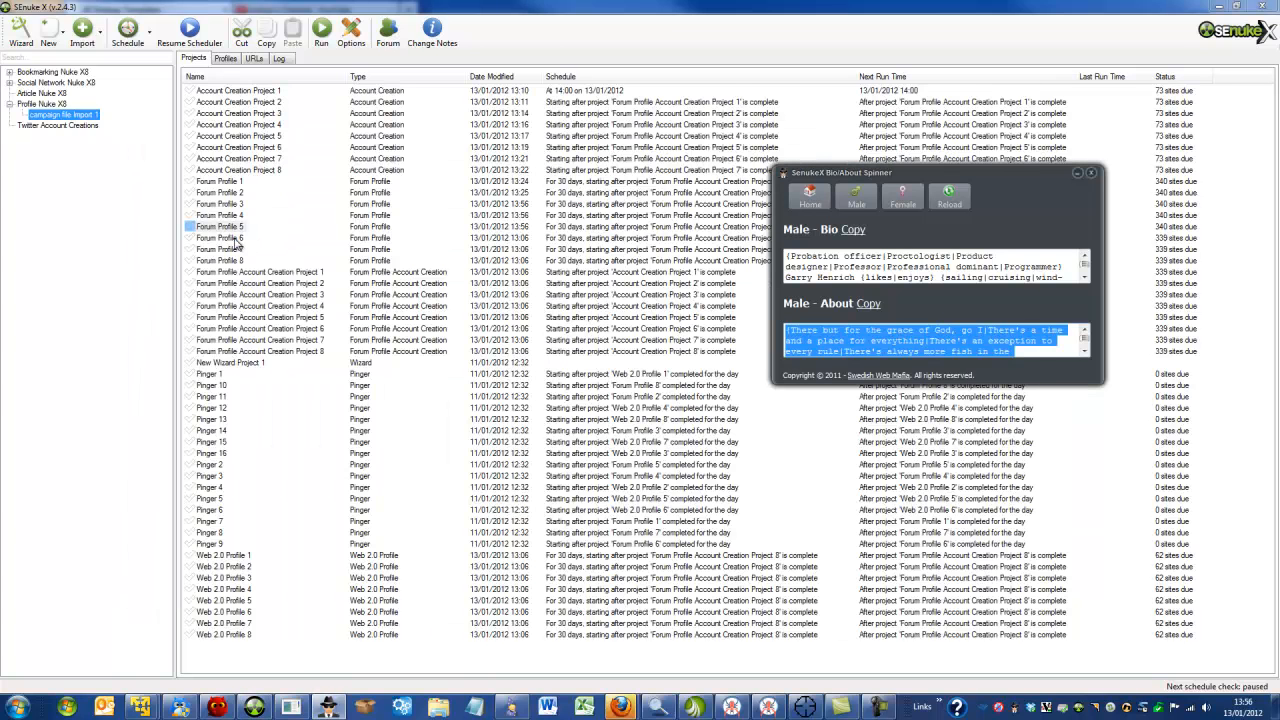
Step: Replace Forum Profile 6's About Me text with a newly generated Female About text, select All Sites, and close the project
{"action": "double_click", "coordinate": [234, 238]}
{"action": "left_click", "coordinate": [903, 196]}
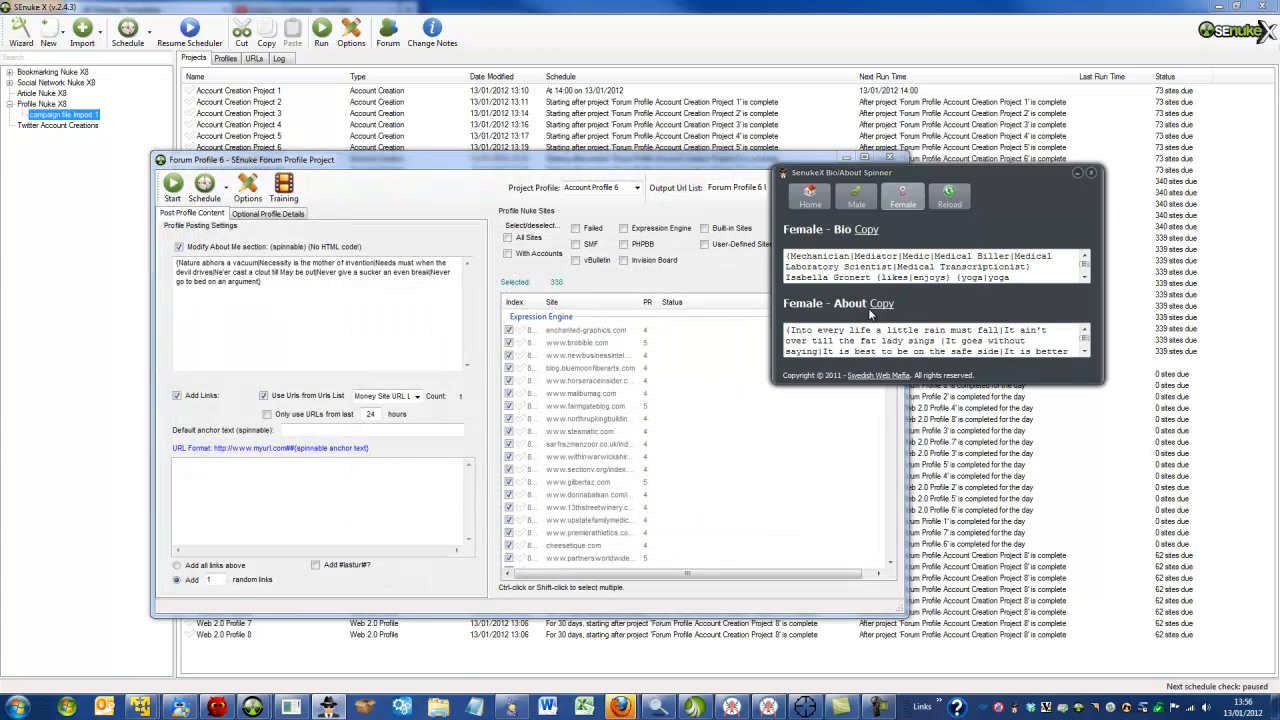
{"action": "left_click", "coordinate": [881, 304]}
{"action": "left_click_drag", "start_coordinate": [270, 285], "coordinate": [188, 260]}
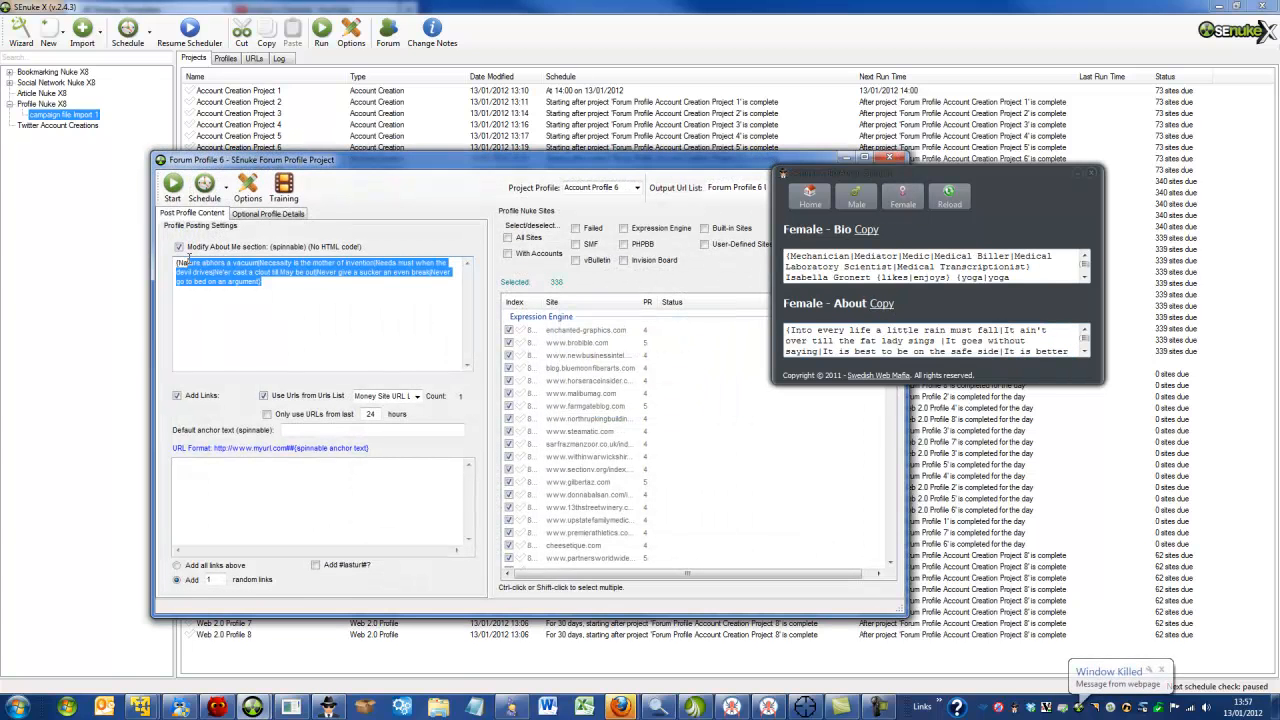
{"action": "key", "text": "ctrl+v"}
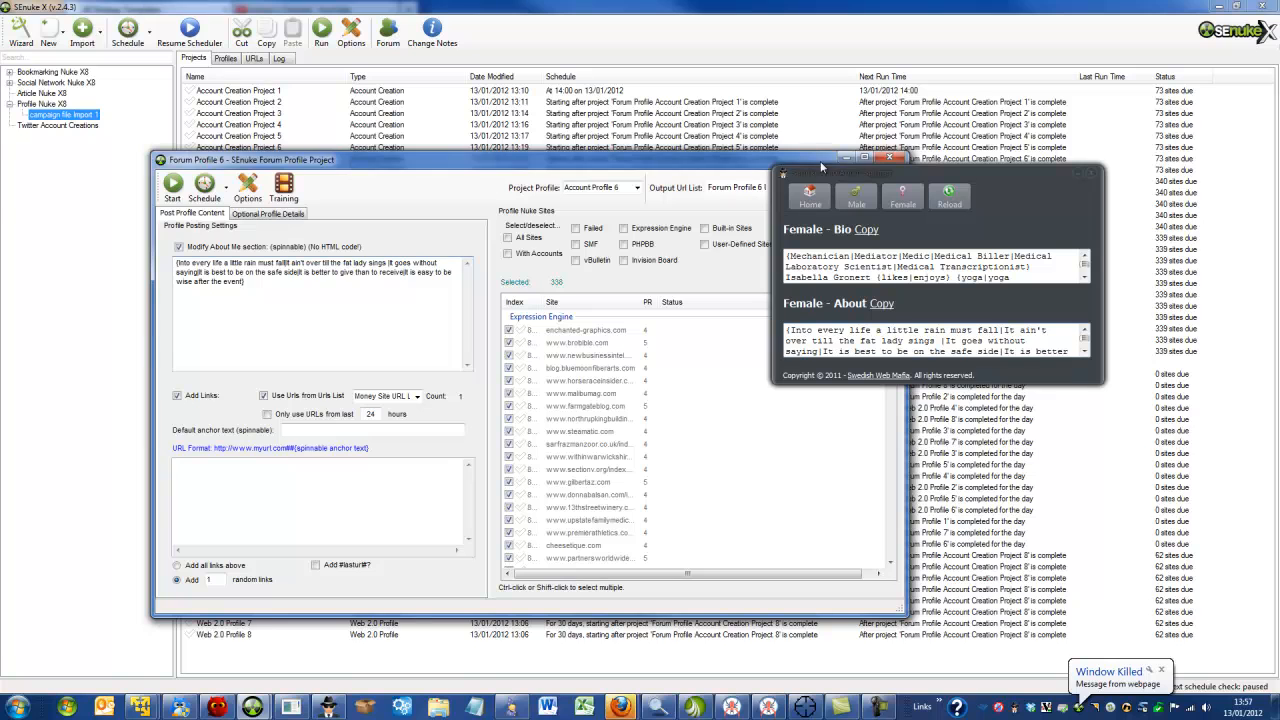
{"action": "left_click", "coordinate": [889, 158]}
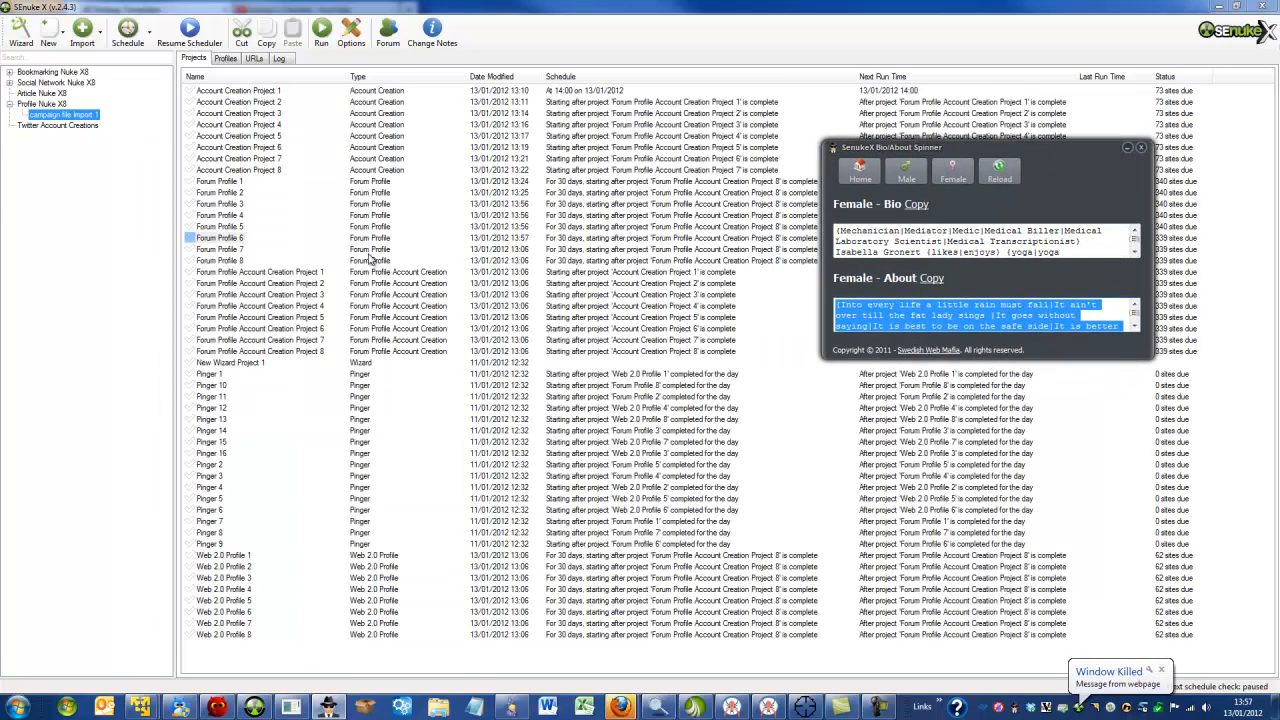
Step: Open Forum Profile 7 and replace its About Me text with a newly generated Male About text
{"action": "double_click", "coordinate": [245, 249]}
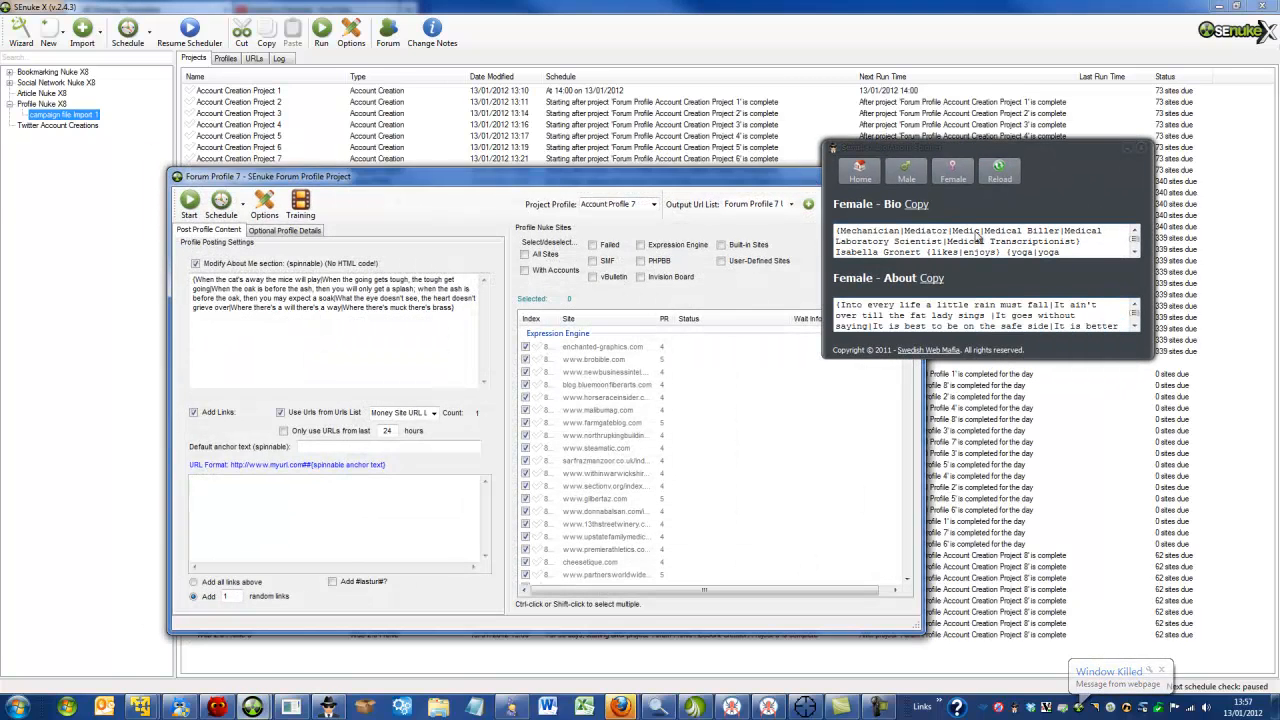
{"action": "left_click", "coordinate": [906, 170]}
{"action": "left_click", "coordinate": [918, 278]}
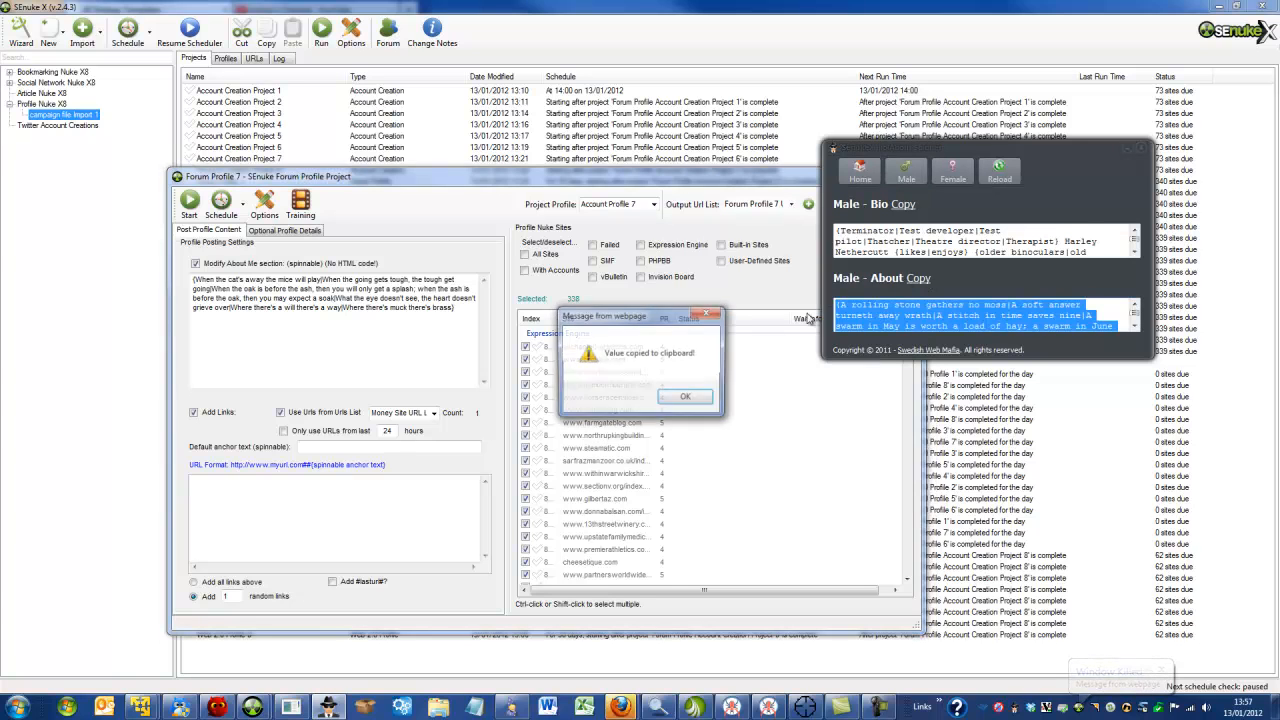
{"action": "left_click_drag", "start_coordinate": [465, 306], "coordinate": [20, 180]}
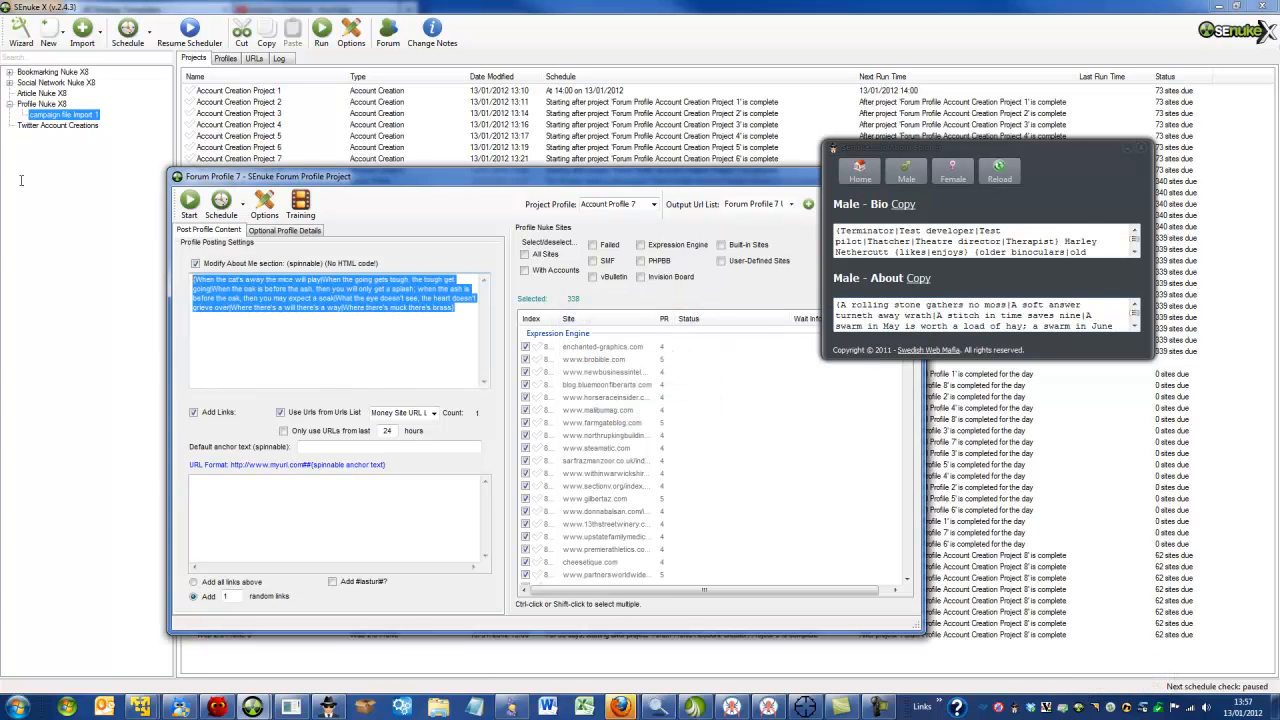
{"action": "key", "text": "ctrl+v"}
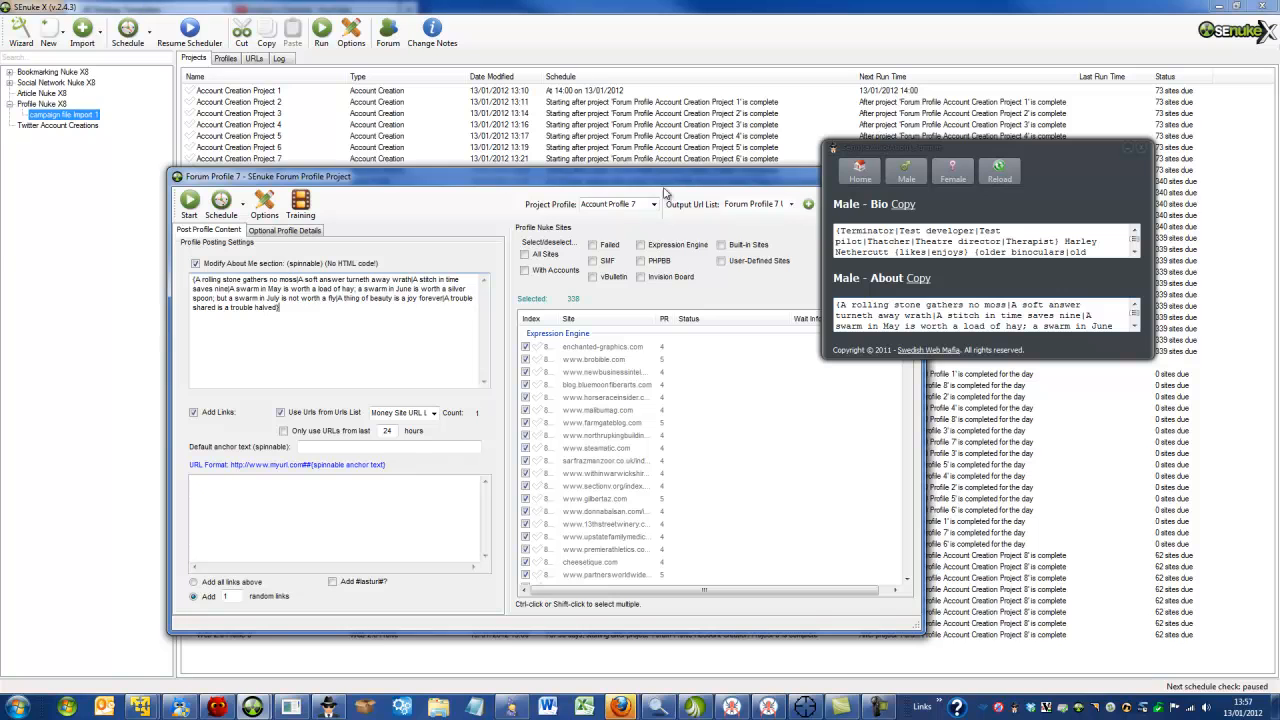
Step: Replace Forum Profile 7's Male About Me text with a generated Female About text, select All Sites, and close the project
{"action": "left_click_drag", "start_coordinate": [667, 184], "coordinate": [638, 151]}
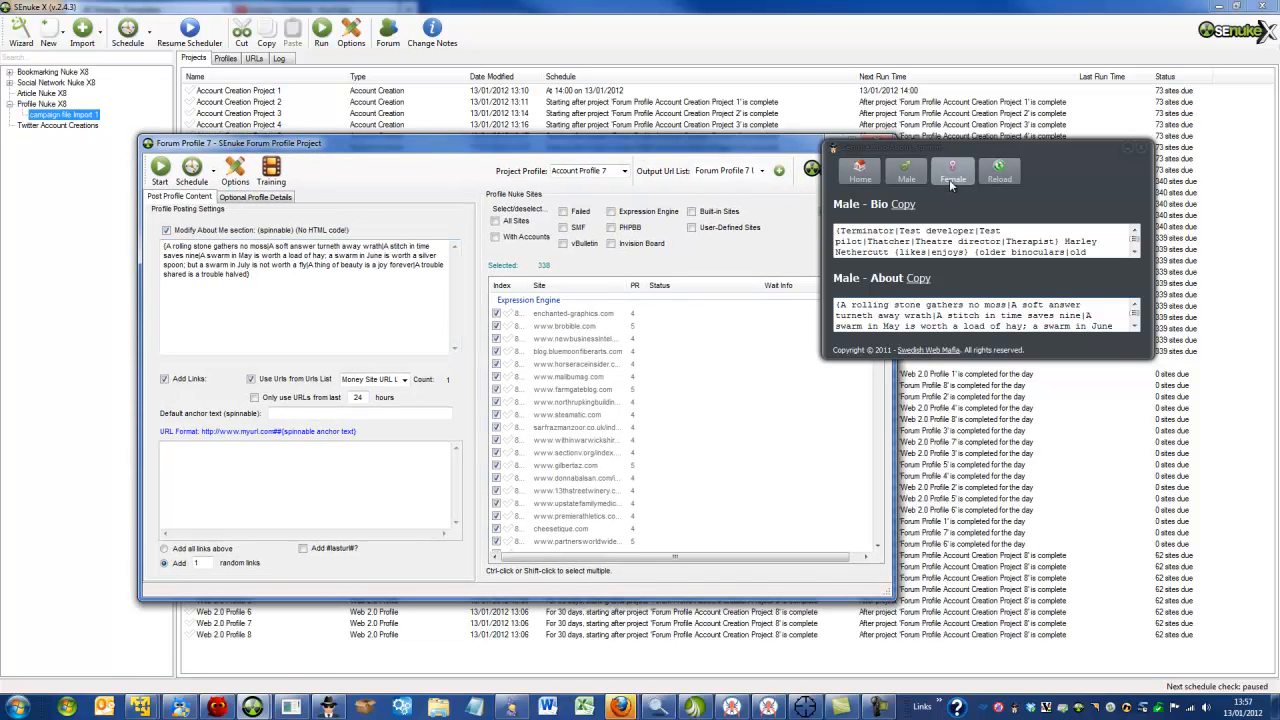
{"action": "left_click", "coordinate": [953, 172]}
{"action": "left_click", "coordinate": [929, 280]}
{"action": "left_click_drag", "start_coordinate": [374, 288], "coordinate": [2, 182]}
{"action": "left_click_drag", "start_coordinate": [320, 294], "coordinate": [2, 162]}
{"action": "key", "text": "ctrl+v"}
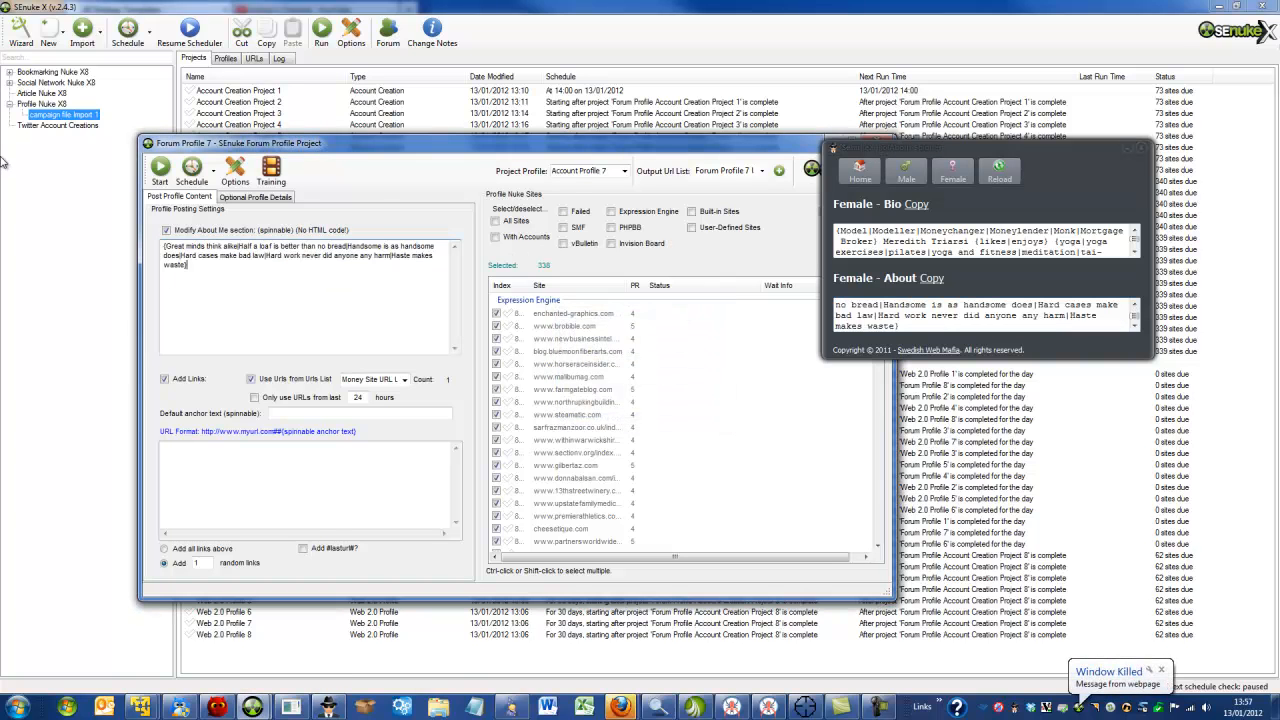
{"action": "left_click", "coordinate": [878, 141]}
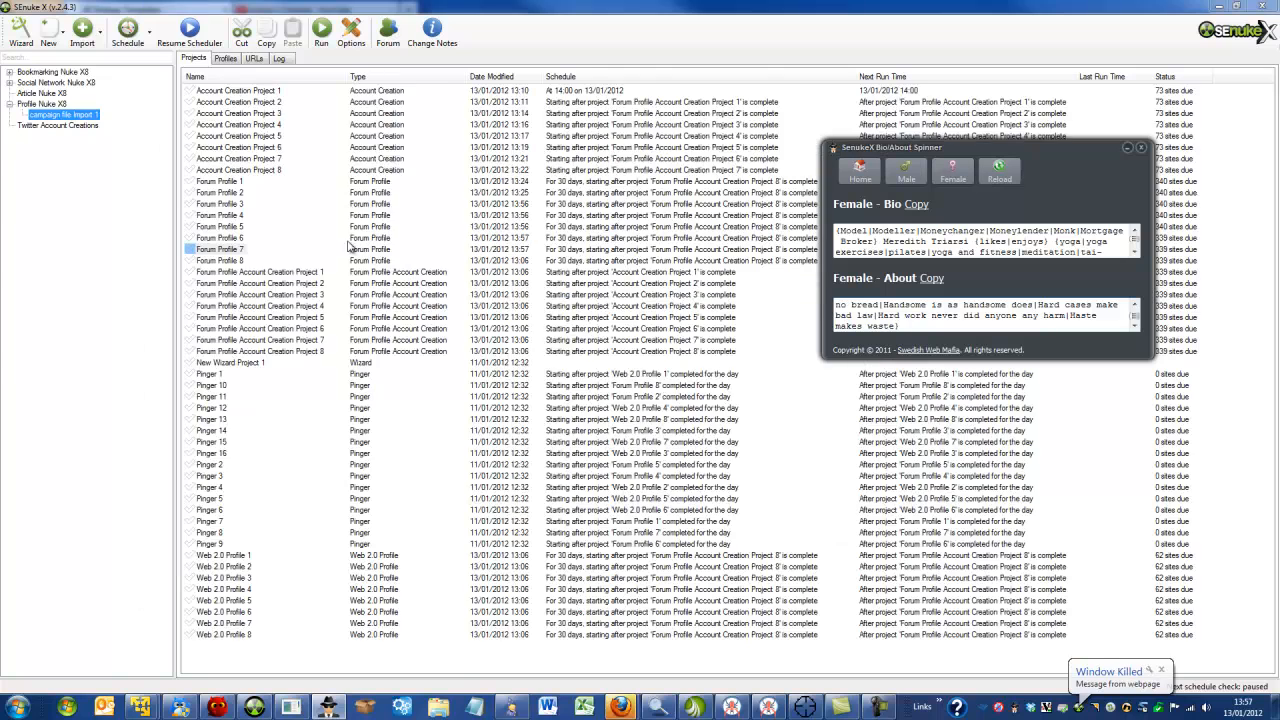
Step: Replace Forum Profile 8's About Me text with a newly generated Male About text, select All Sites, and close the project
{"action": "double_click", "coordinate": [218, 261]}
{"action": "left_click", "coordinate": [906, 174]}
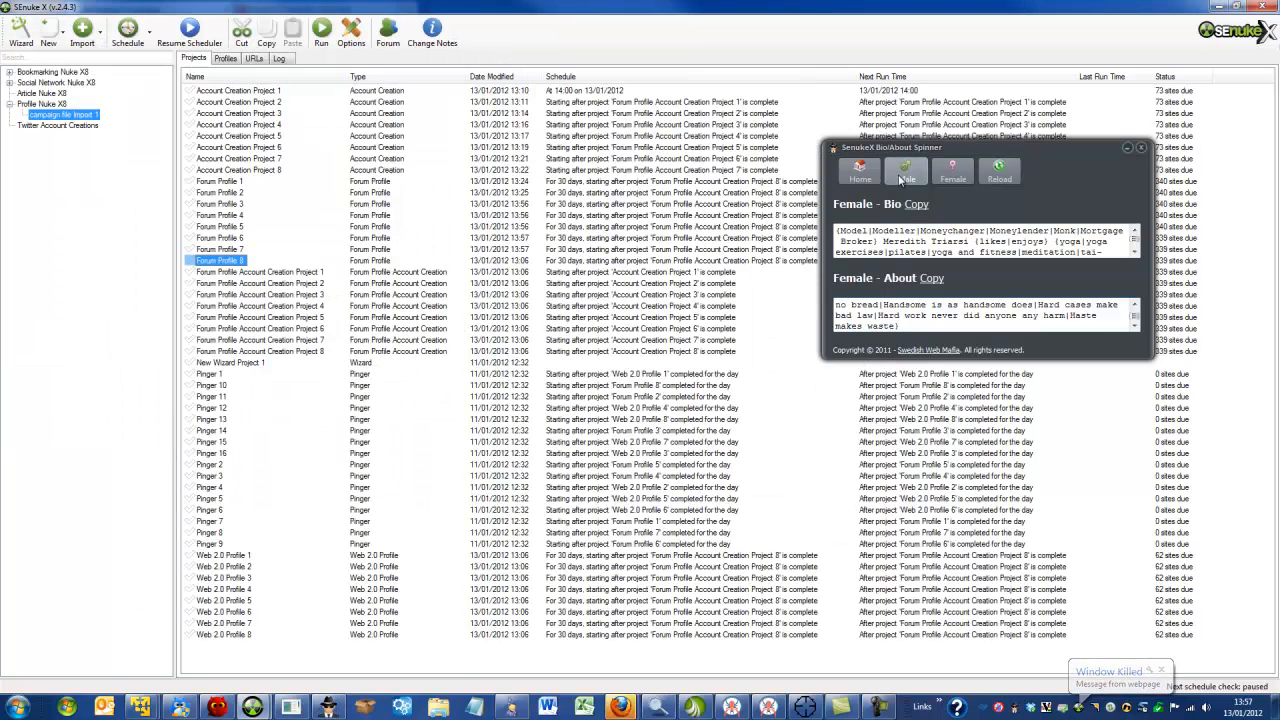
{"action": "left_click", "coordinate": [916, 279]}
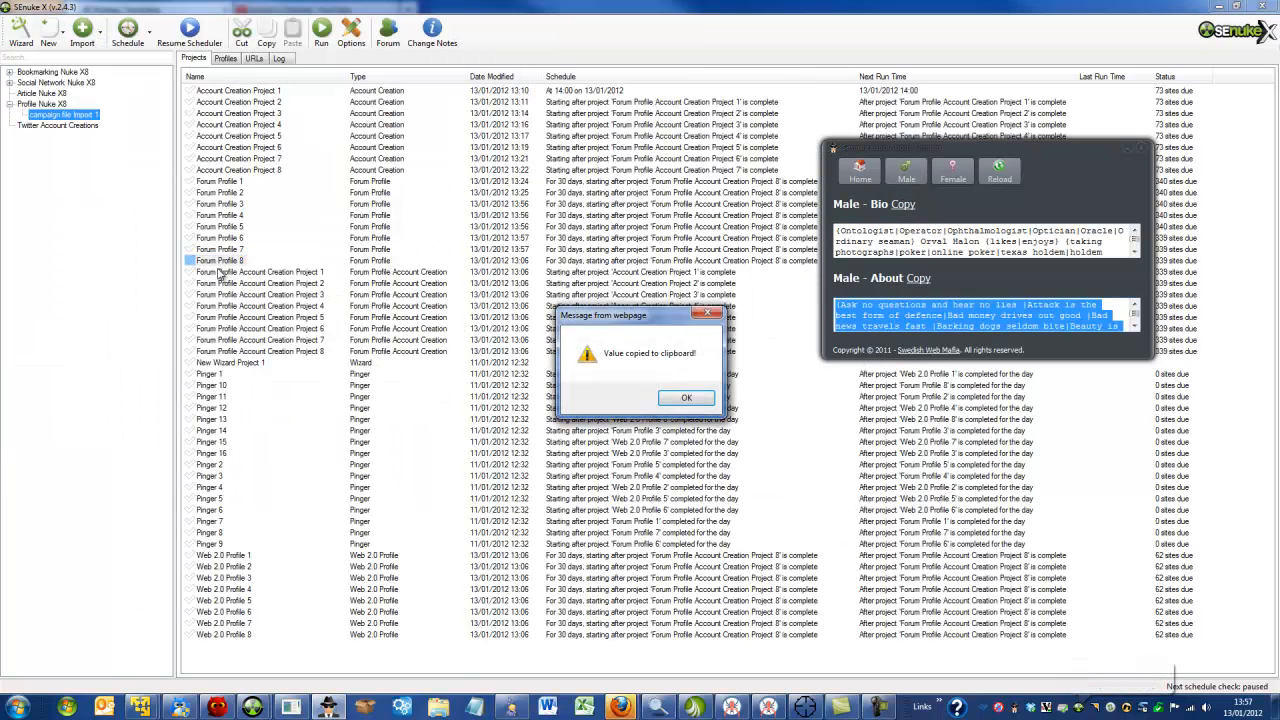
{"action": "double_click", "coordinate": [220, 263]}
{"action": "left_click", "coordinate": [277, 177]}
{"action": "key", "text": "ctrl+a"}
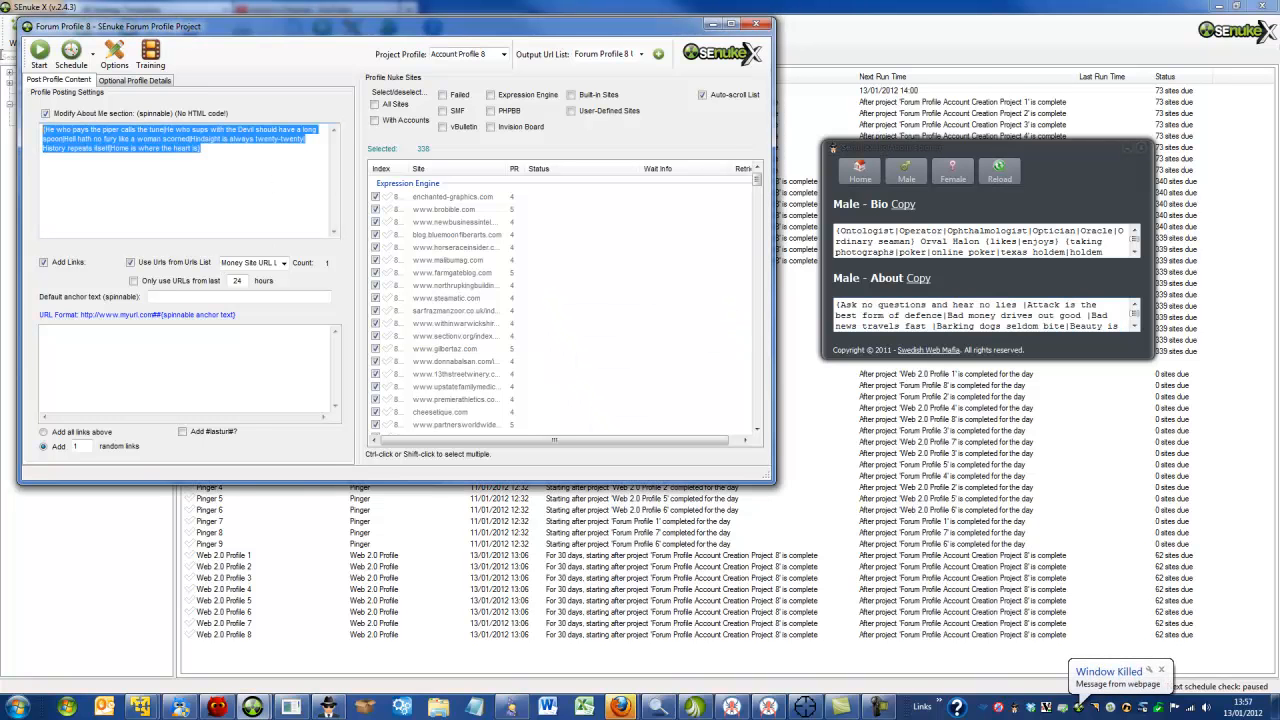
{"action": "key", "text": "ctrl+v"}
{"action": "left_click", "coordinate": [396, 106]}
{"action": "left_click", "coordinate": [757, 24]}
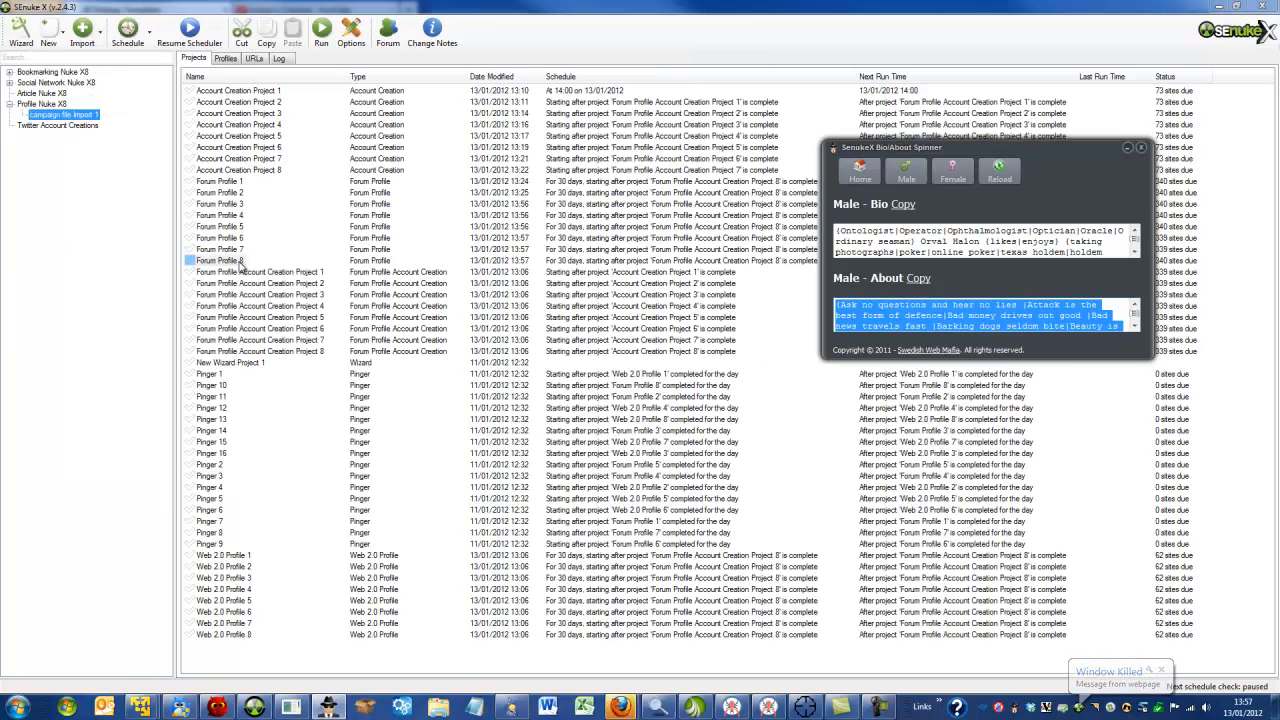
{"action": "left_click_drag", "start_coordinate": [1086, 147], "coordinate": [846, 217]}
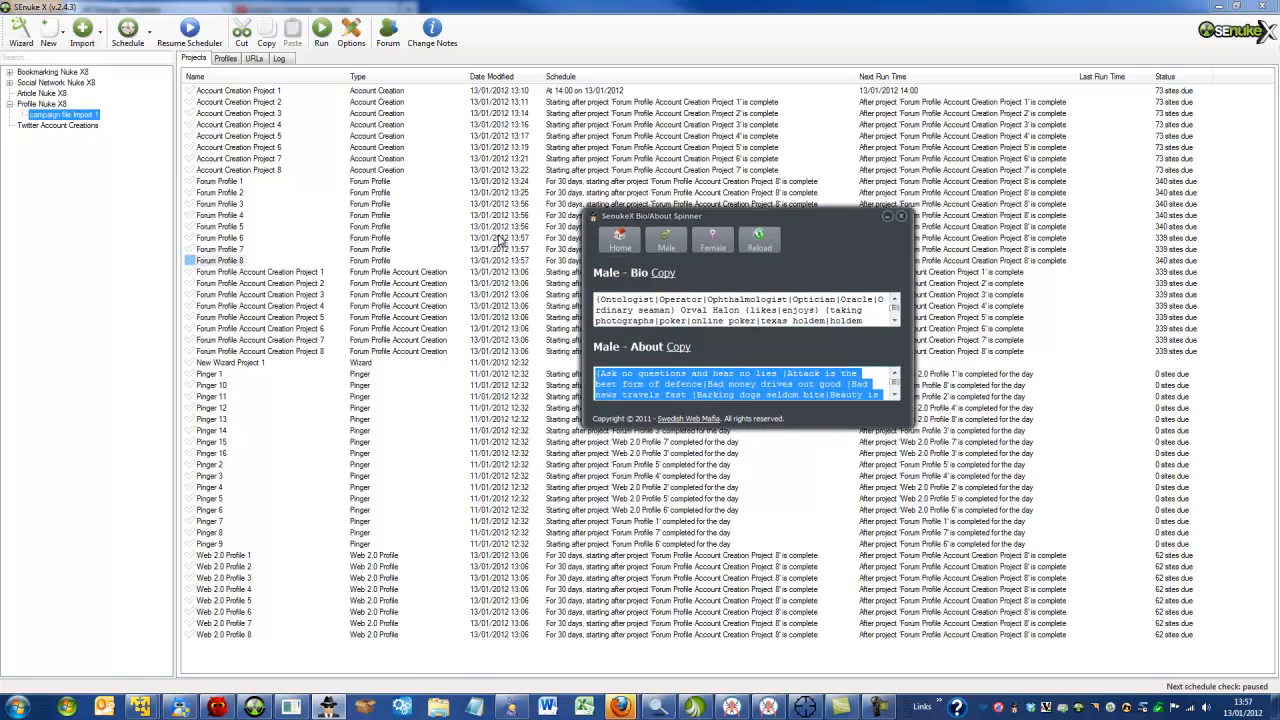
{"action": "left_click", "coordinate": [283, 273]}
{"action": "left_click", "coordinate": [282, 352], "text": "shift"}
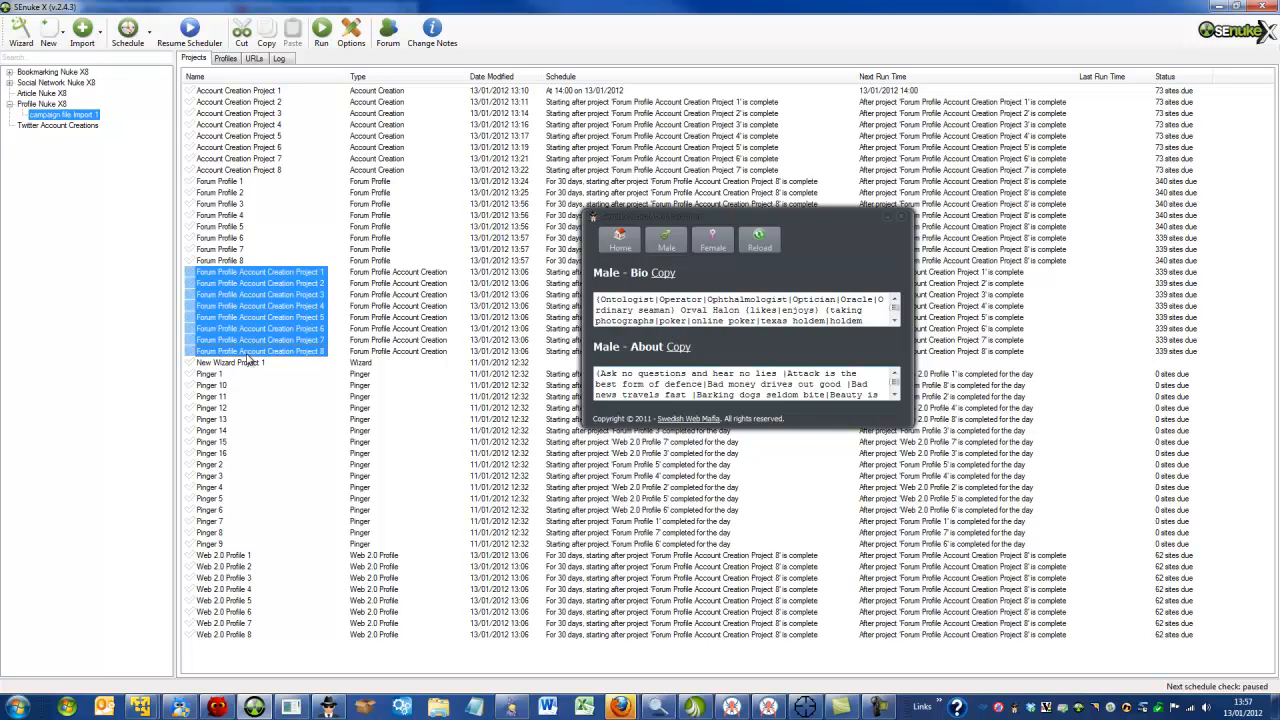
{"action": "left_click", "coordinate": [265, 285]}
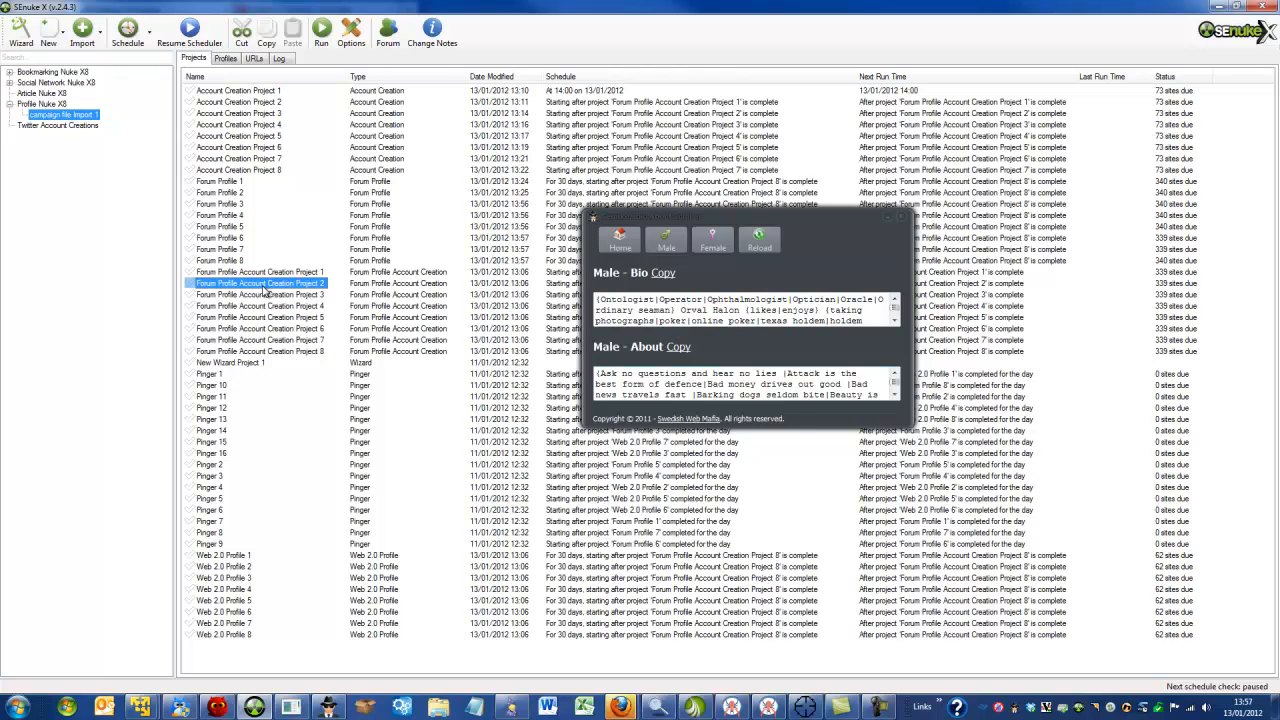
Step: Load the profile details from Account Creation Project 1 into Forum Profile Account Creation Project 1, select All Sites, and close the project
{"action": "double_click", "coordinate": [266, 276]}
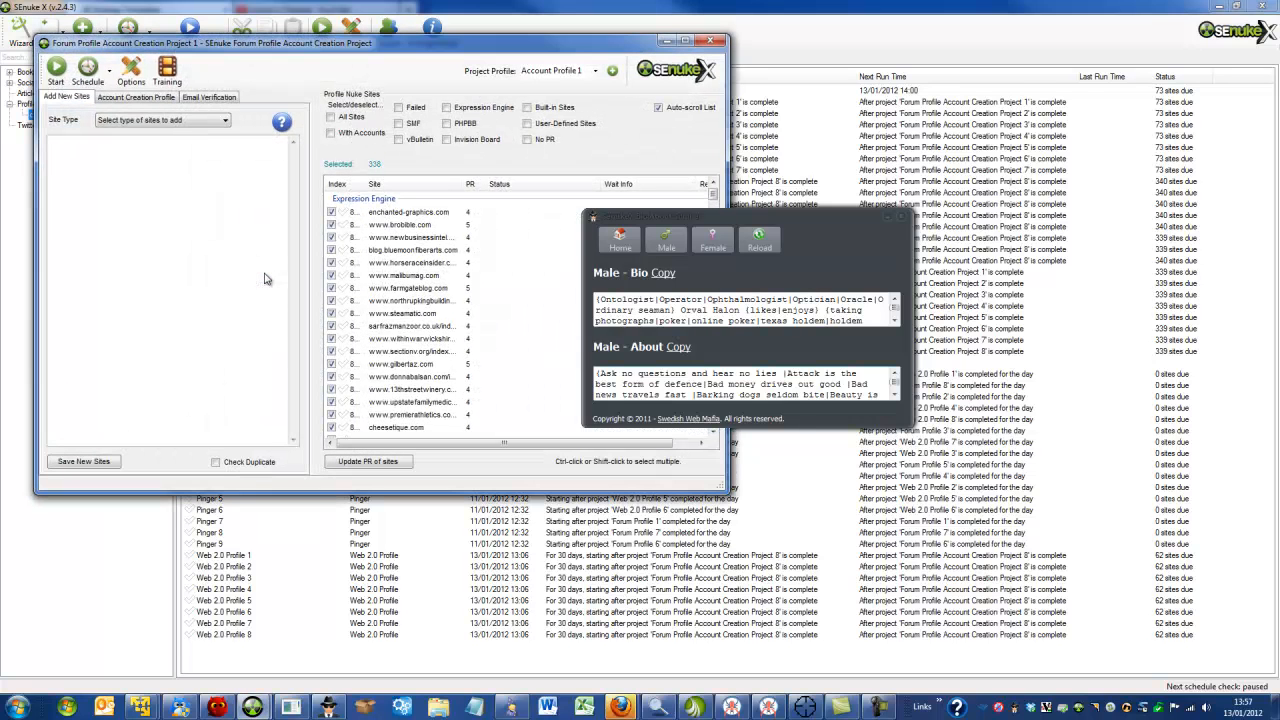
{"action": "left_click", "coordinate": [139, 98]}
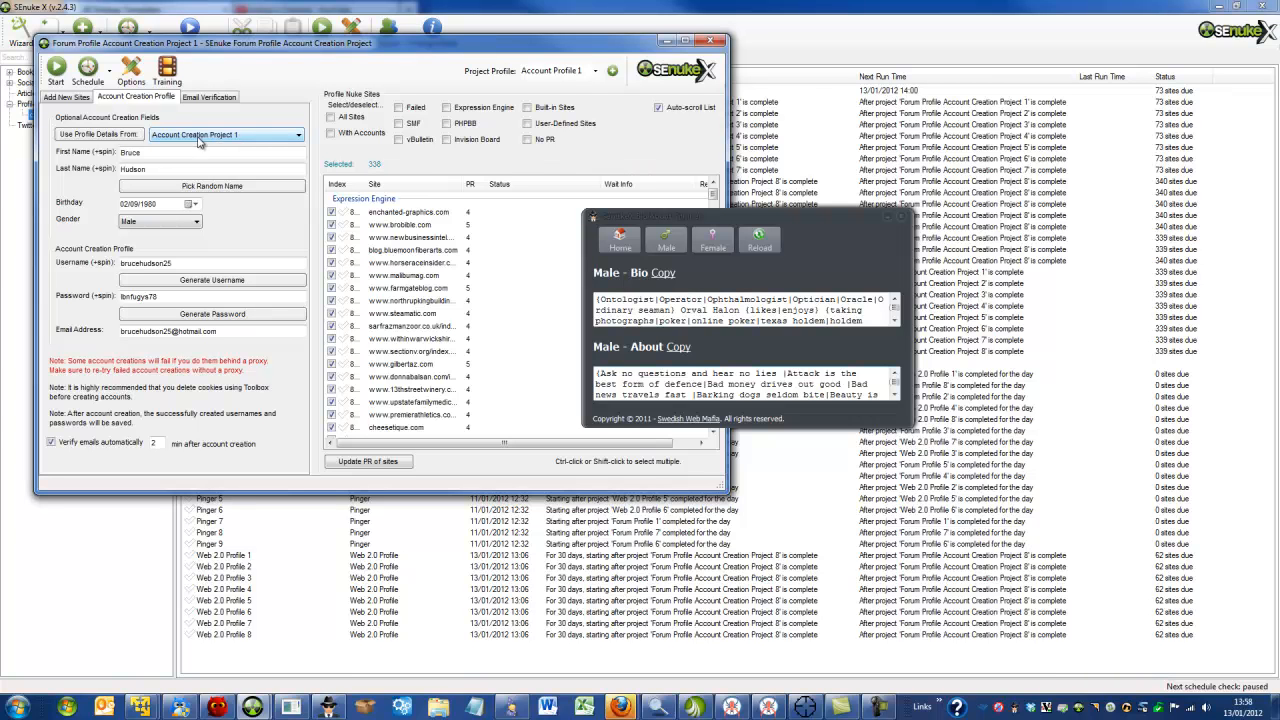
{"action": "left_click", "coordinate": [111, 137]}
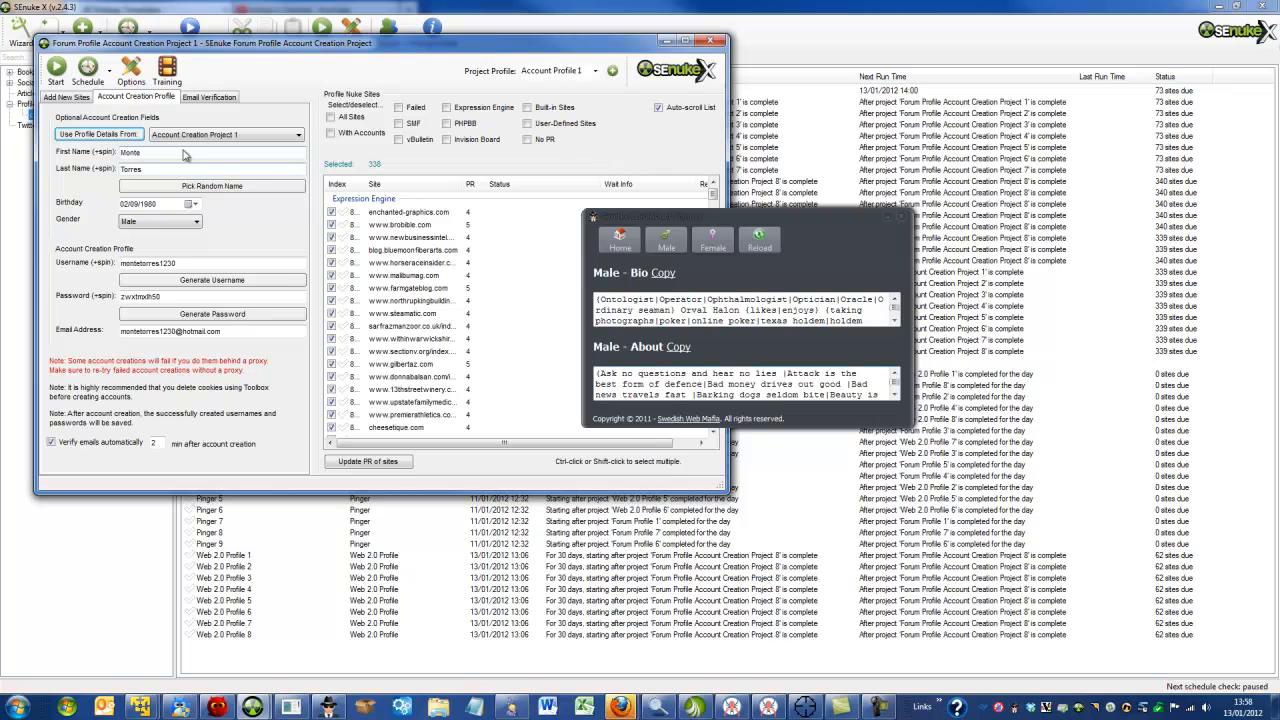
{"action": "left_click", "coordinate": [348, 124]}
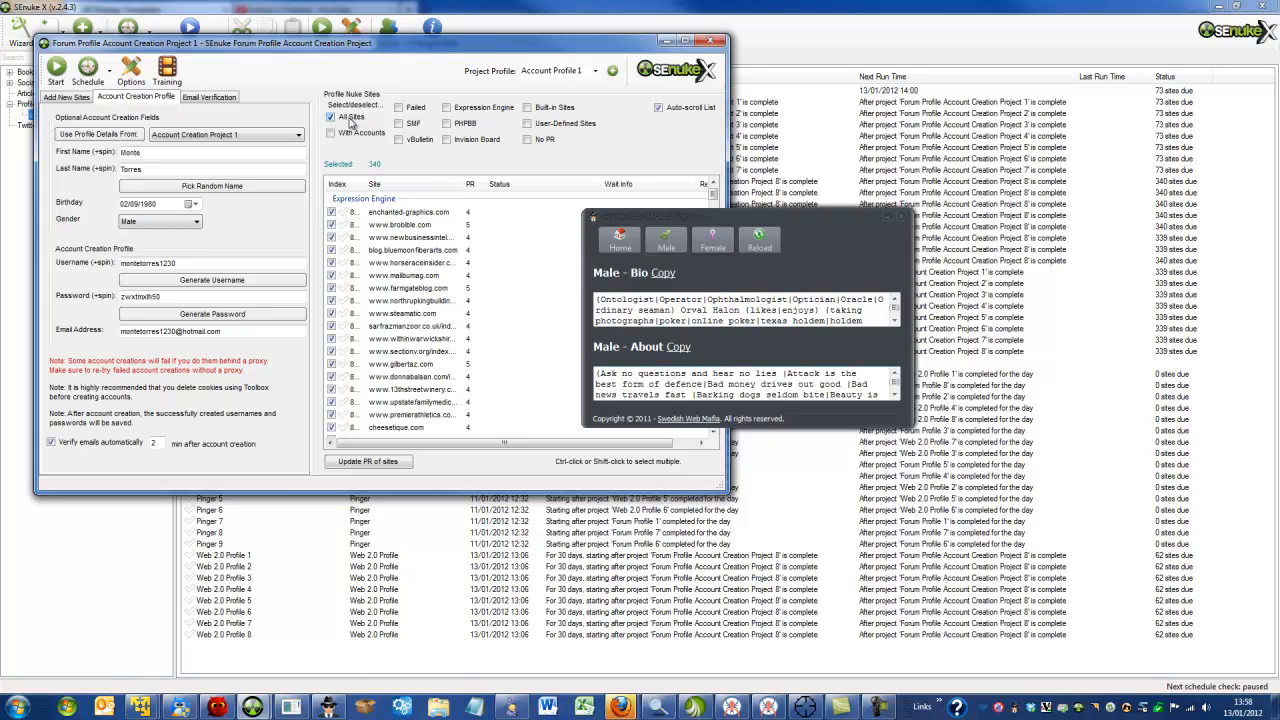
{"action": "left_click", "coordinate": [712, 40]}
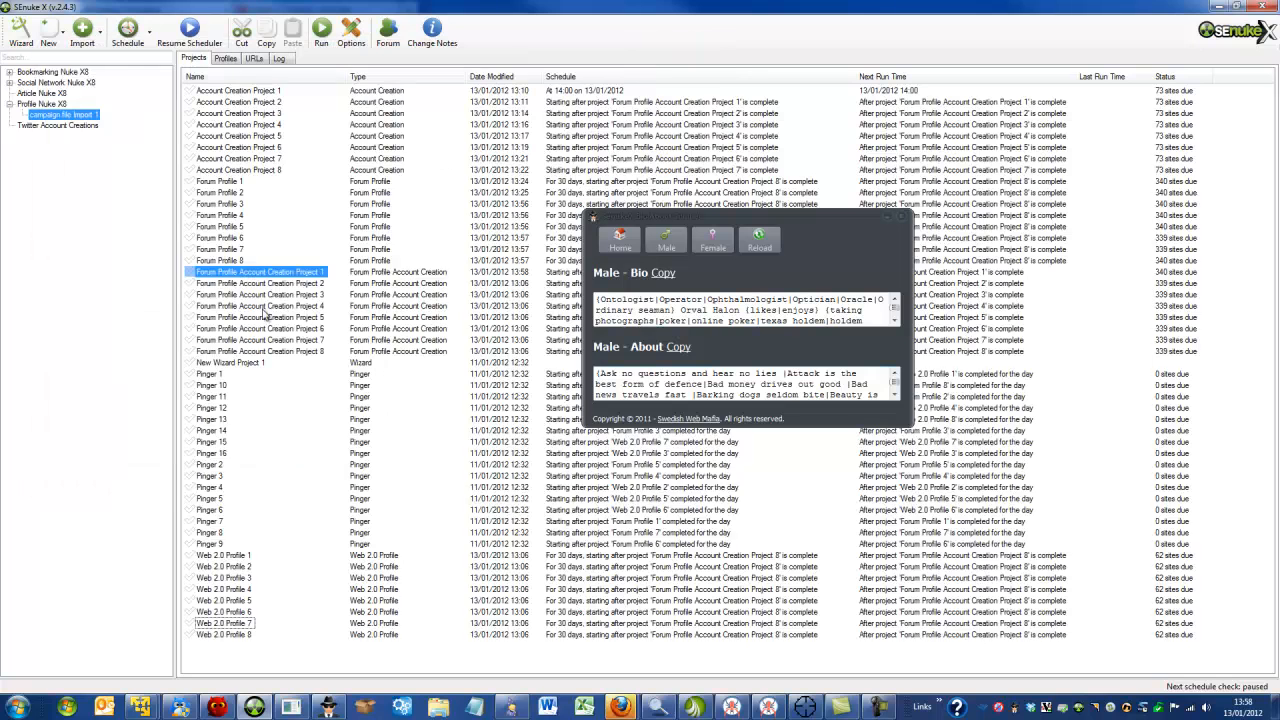
Step: Load the profile details from Account Creation Project 2 into Forum Profile Account Creation Project 2, select All Sites, and close the project
{"action": "double_click", "coordinate": [265, 284]}
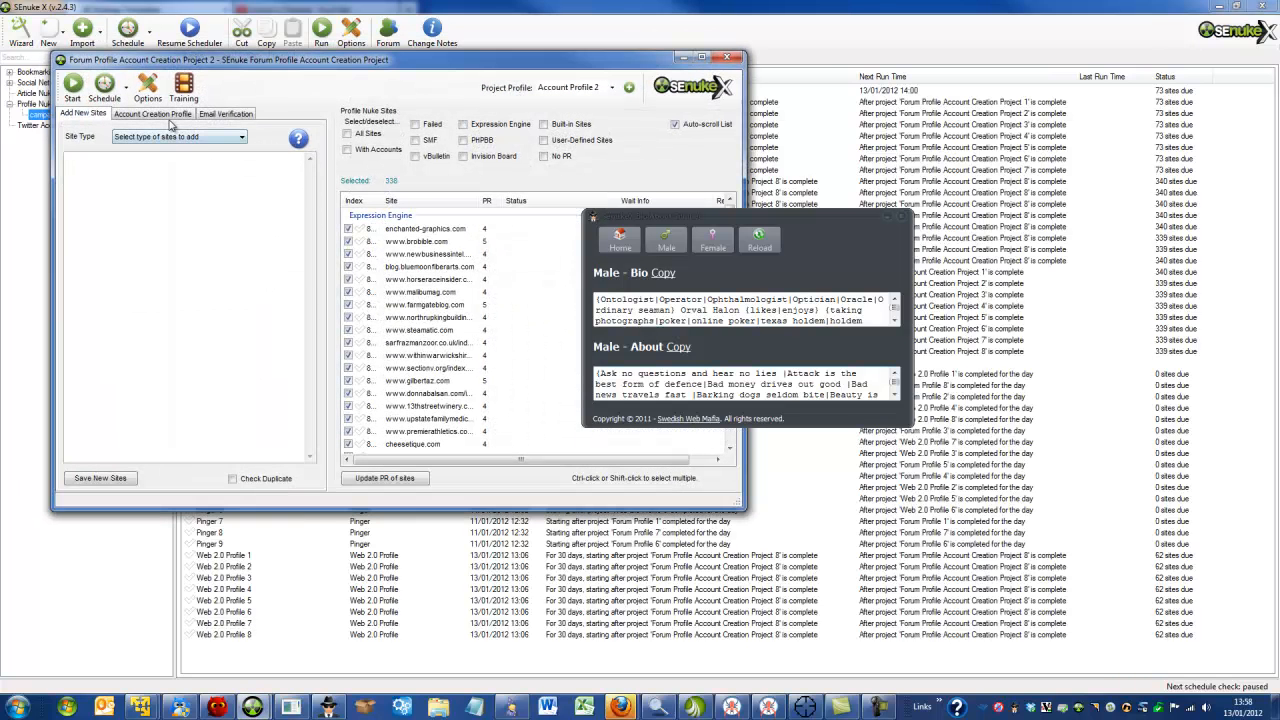
{"action": "left_click", "coordinate": [170, 116]}
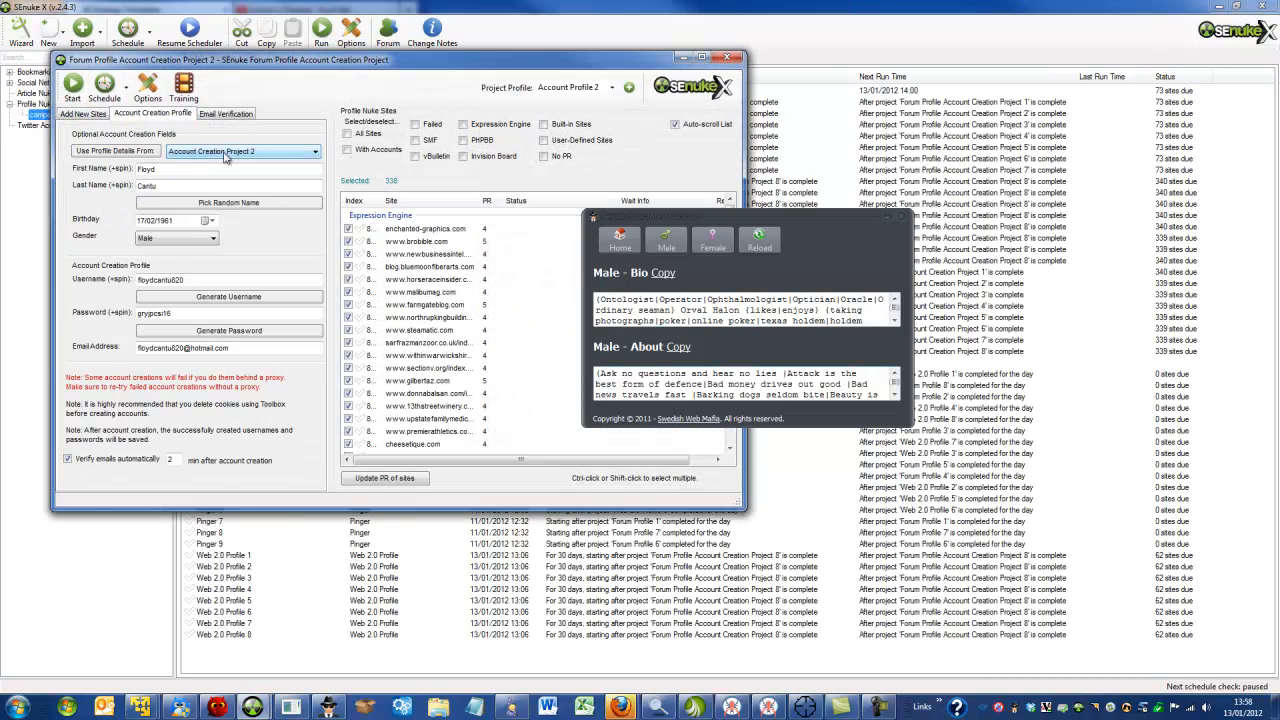
{"action": "left_click", "coordinate": [133, 152]}
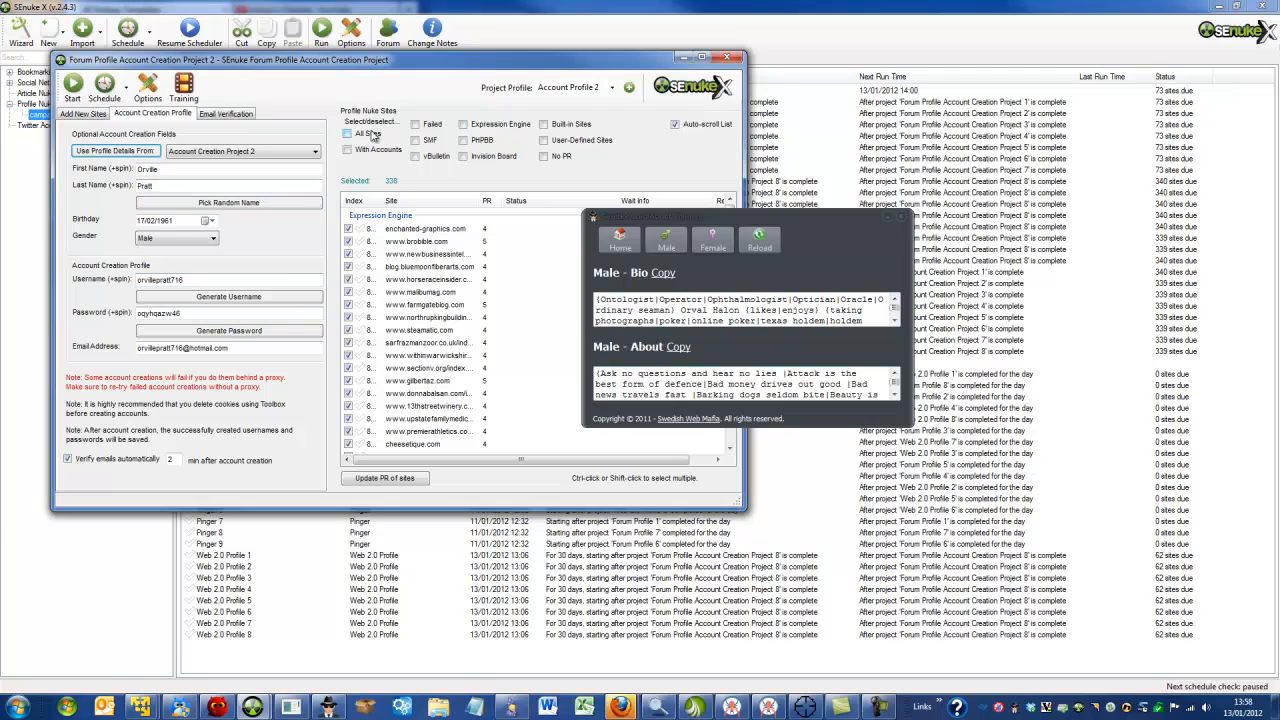
{"action": "left_click", "coordinate": [723, 60]}
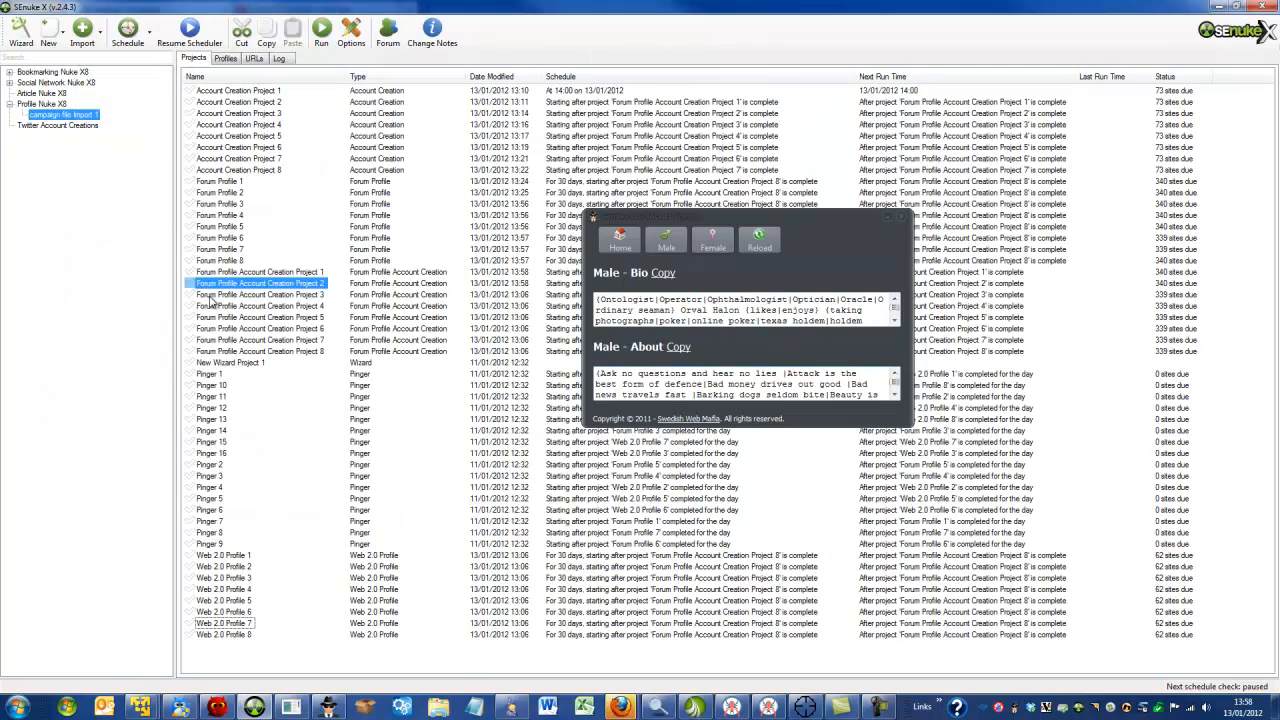
Step: Load the profile details from Account Creation Project 3 into Forum Profile Account Creation Project 3, select All Sites, and close the project
{"action": "double_click", "coordinate": [228, 294]}
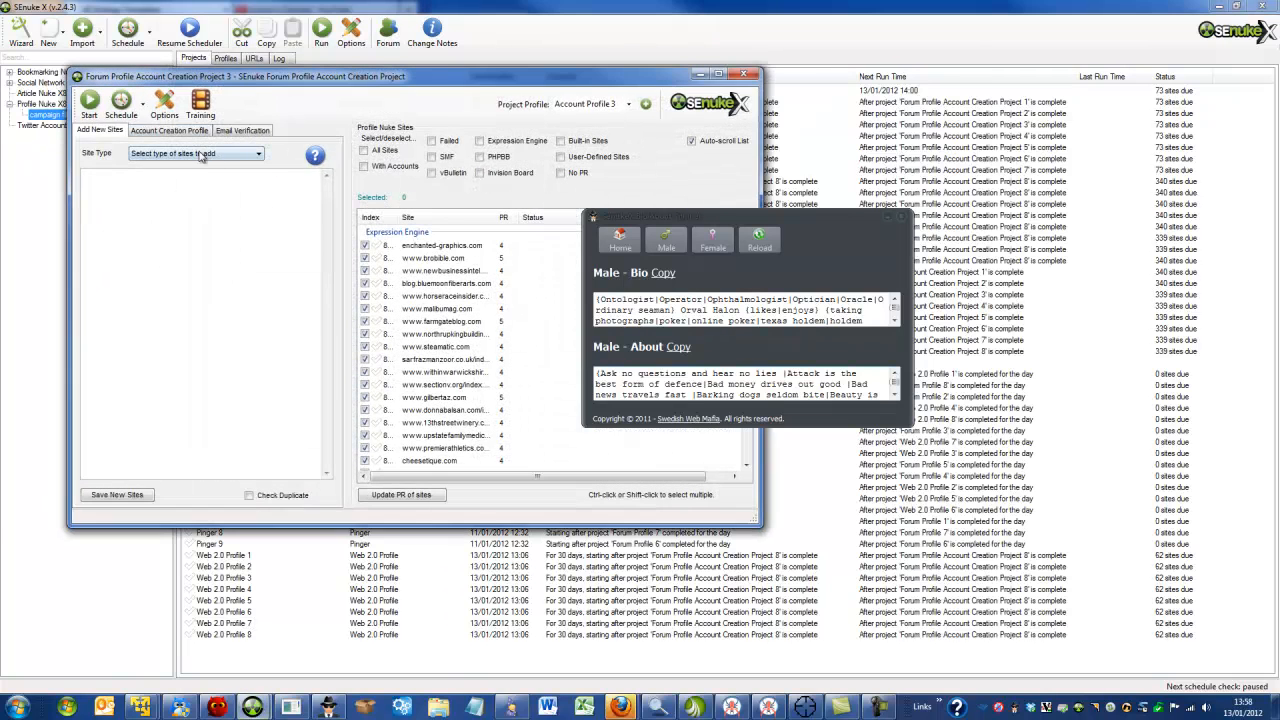
{"action": "left_click", "coordinate": [170, 131]}
{"action": "left_click", "coordinate": [165, 170]}
{"action": "left_click", "coordinate": [390, 152]}
{"action": "left_click", "coordinate": [744, 75]}
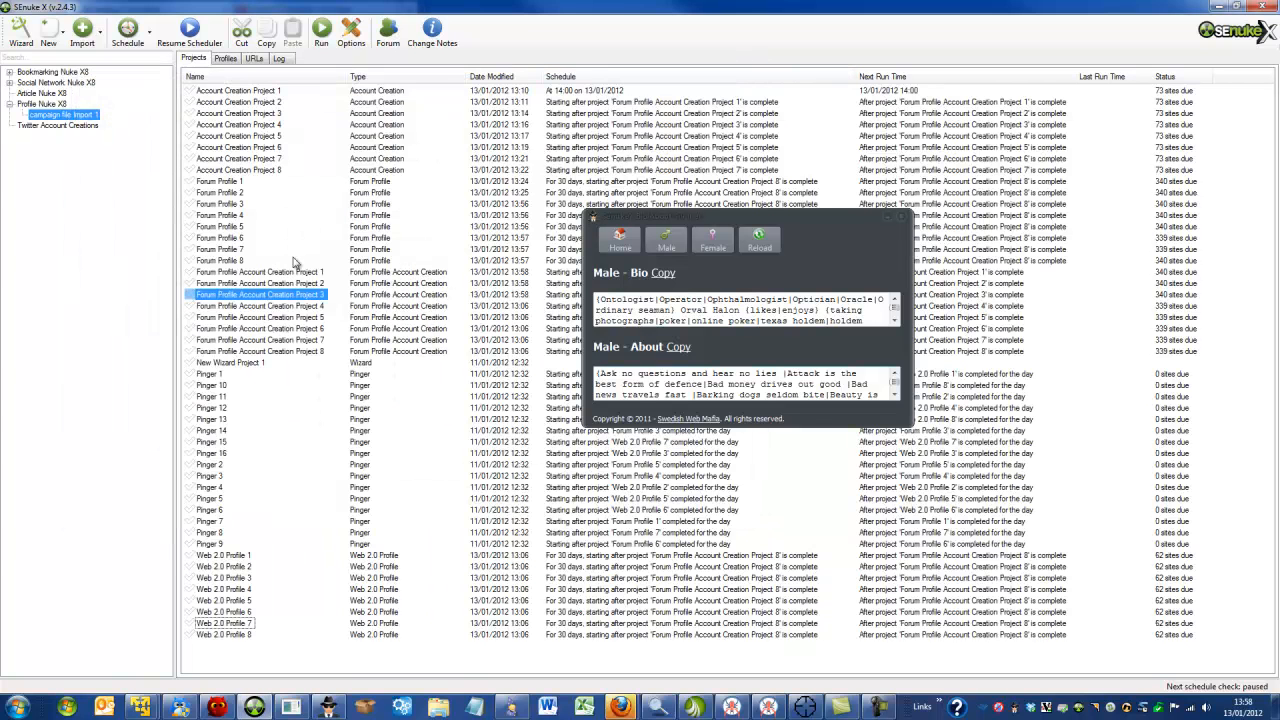
Step: Load the profile details from Account Creation Project 4 into Forum Profile Account Creation Project 4, select All Sites, and close the project
{"action": "double_click", "coordinate": [256, 306]}
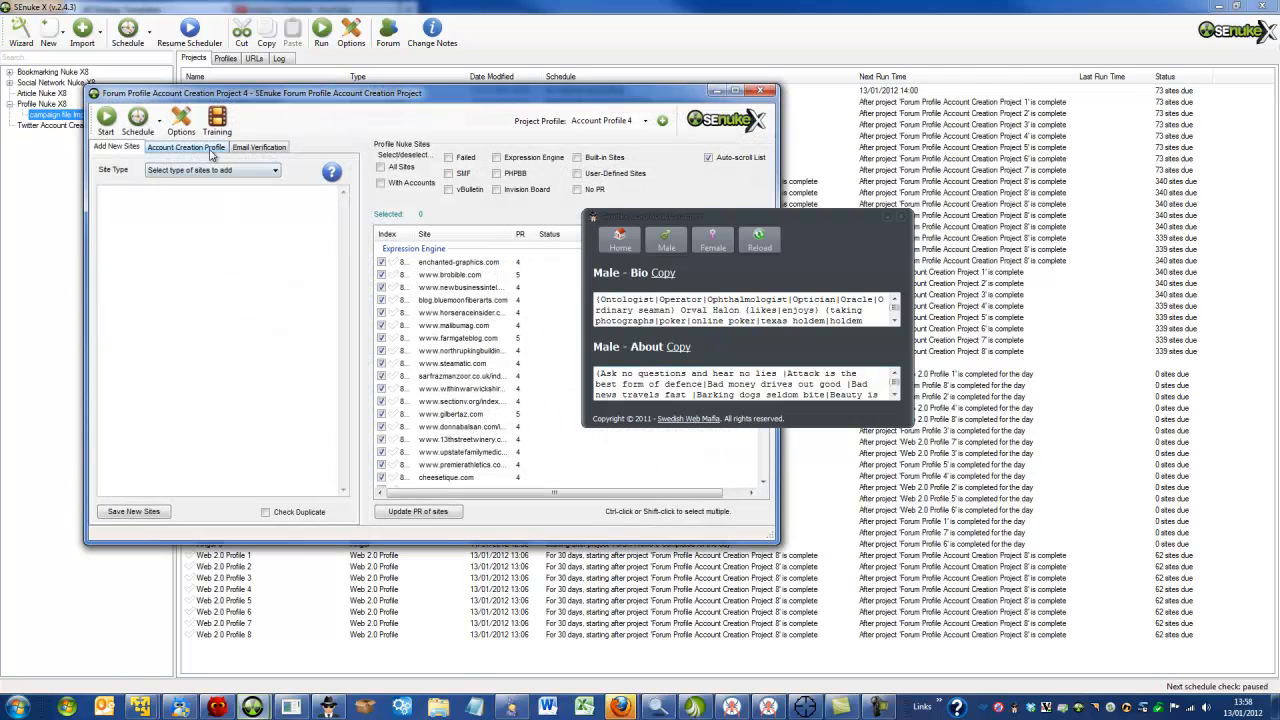
{"action": "left_click", "coordinate": [212, 148]}
{"action": "left_click", "coordinate": [180, 188]}
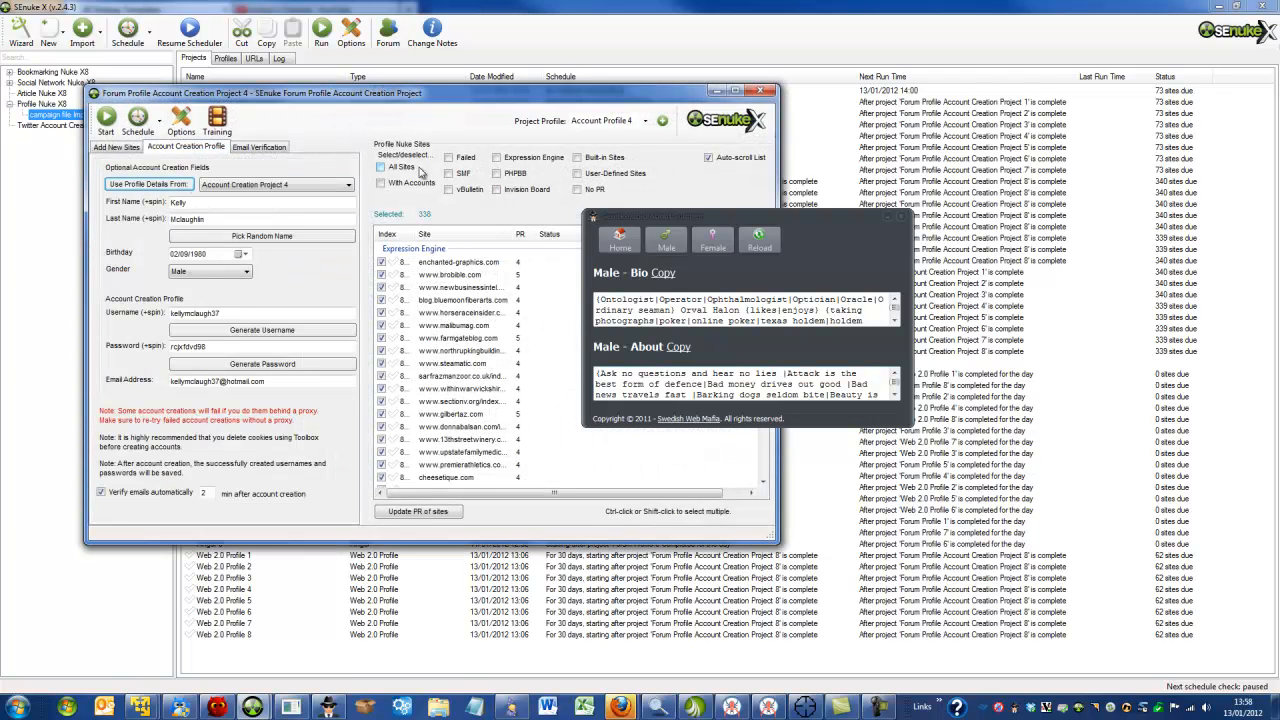
{"action": "left_click", "coordinate": [761, 91]}
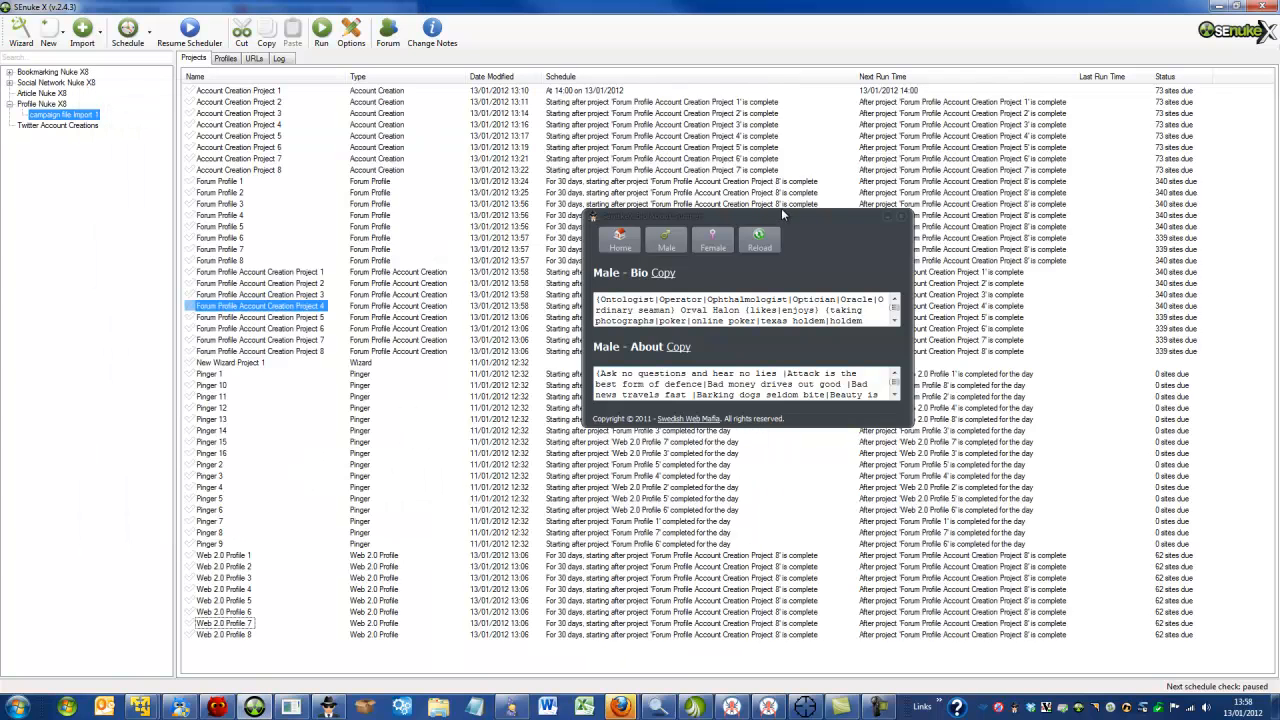
Step: Load the profile details from Account Creation Project 5 into Forum Profile Account Creation Project 5, select All Sites, and close the project
{"action": "left_click_drag", "start_coordinate": [786, 215], "coordinate": [1033, 200]}
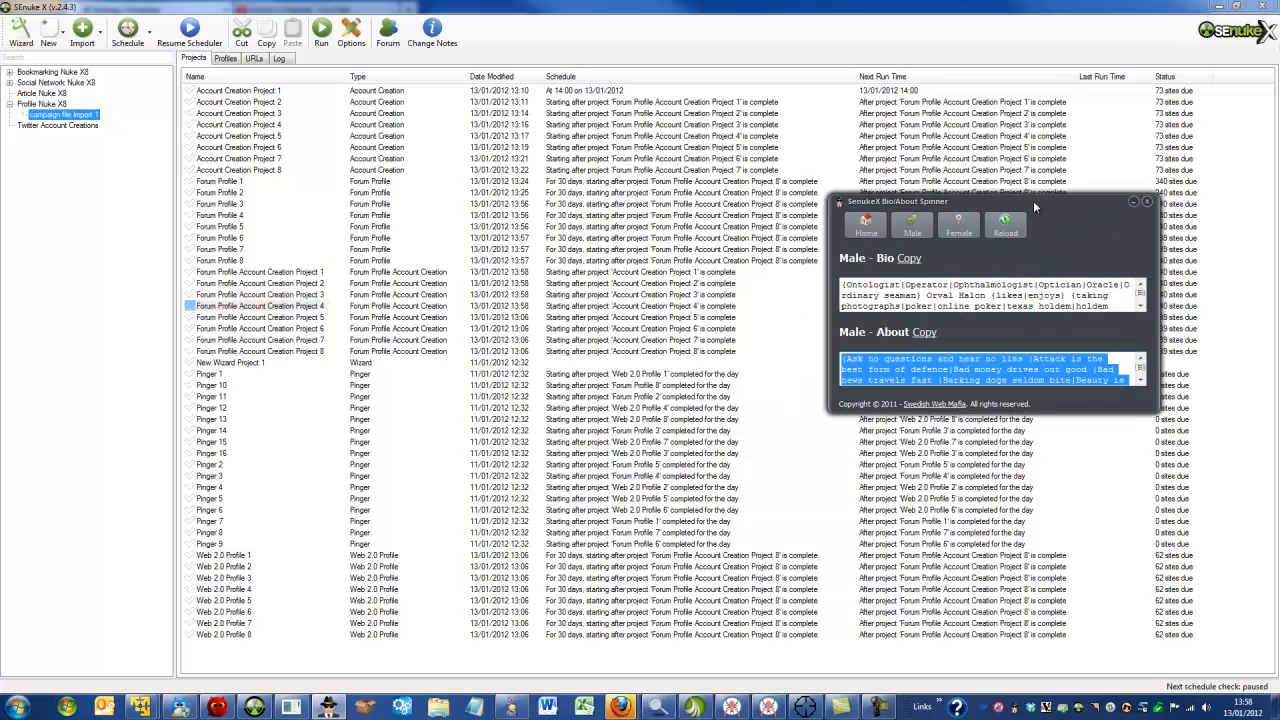
{"action": "double_click", "coordinate": [305, 318]}
{"action": "left_click", "coordinate": [200, 164]}
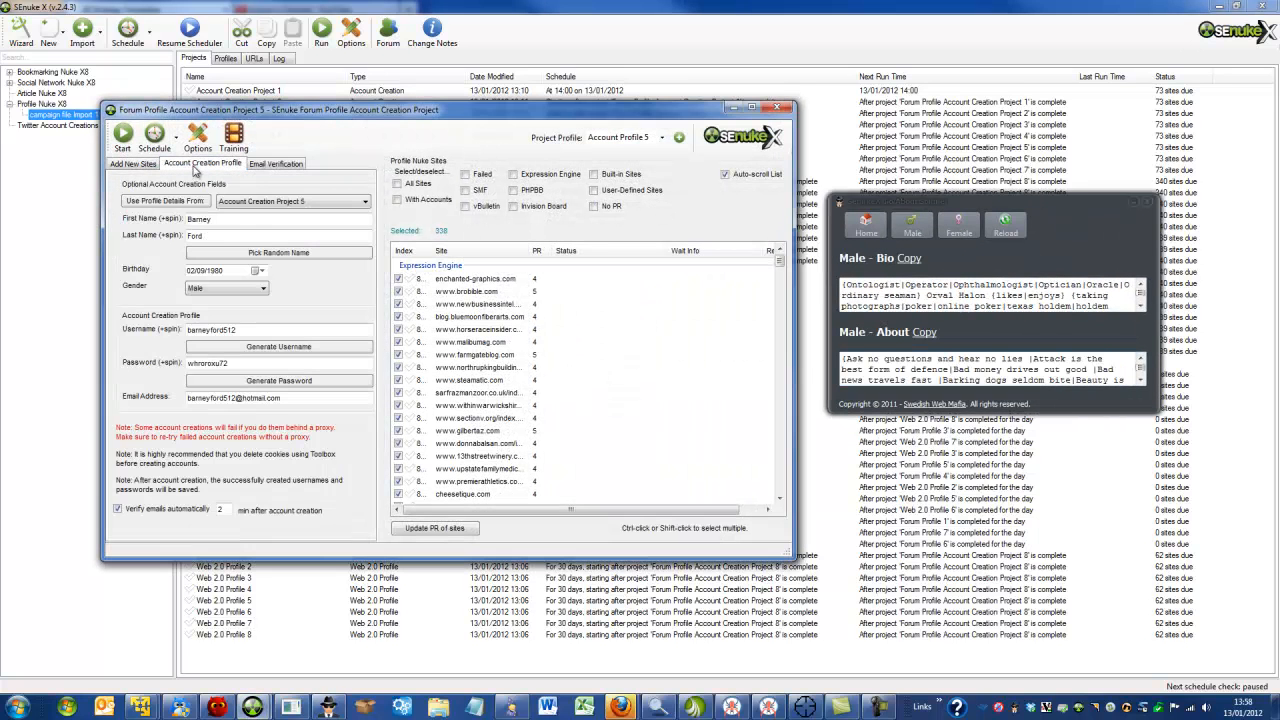
{"action": "left_click", "coordinate": [183, 206]}
{"action": "left_click", "coordinate": [425, 185]}
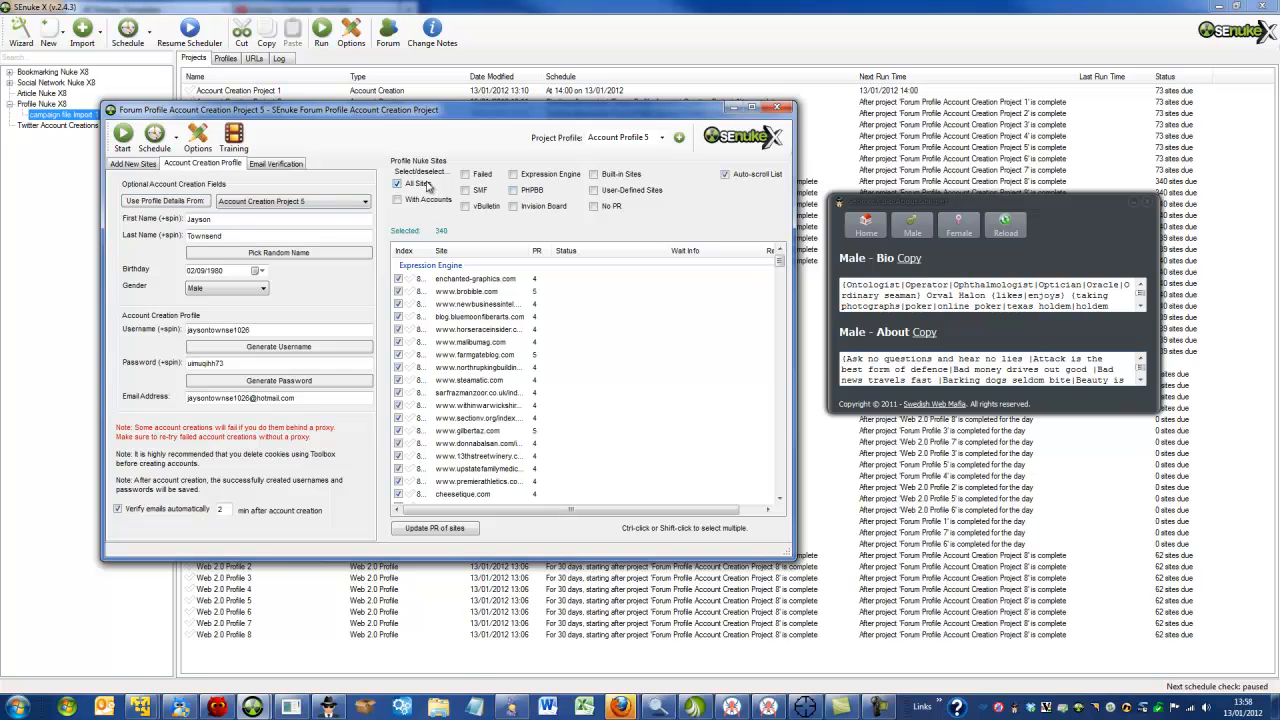
{"action": "left_click", "coordinate": [777, 107]}
Step: Load the profile details from Account Creation Project 6 into Forum Profile Account Creation Project 6, select All Sites, and close the project
{"action": "left_click", "coordinate": [257, 330]}
{"action": "double_click", "coordinate": [257, 335]}
{"action": "left_click", "coordinate": [232, 182]}
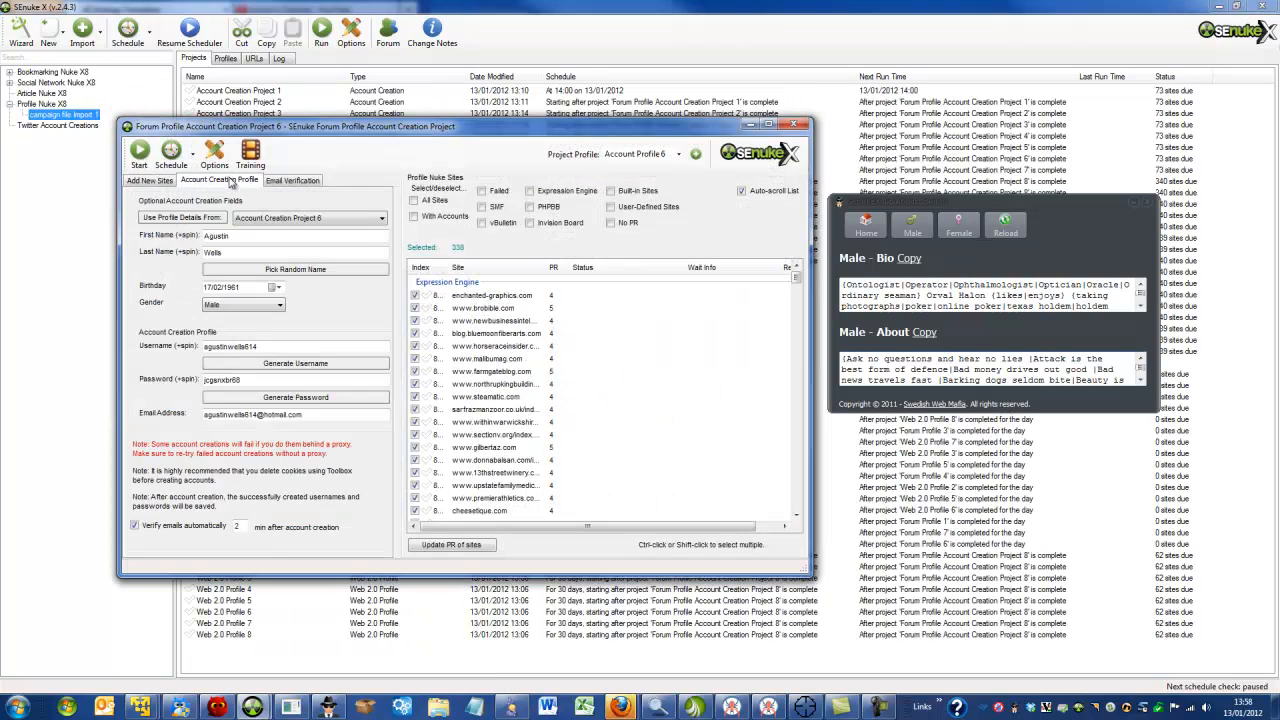
{"action": "left_click", "coordinate": [201, 219]}
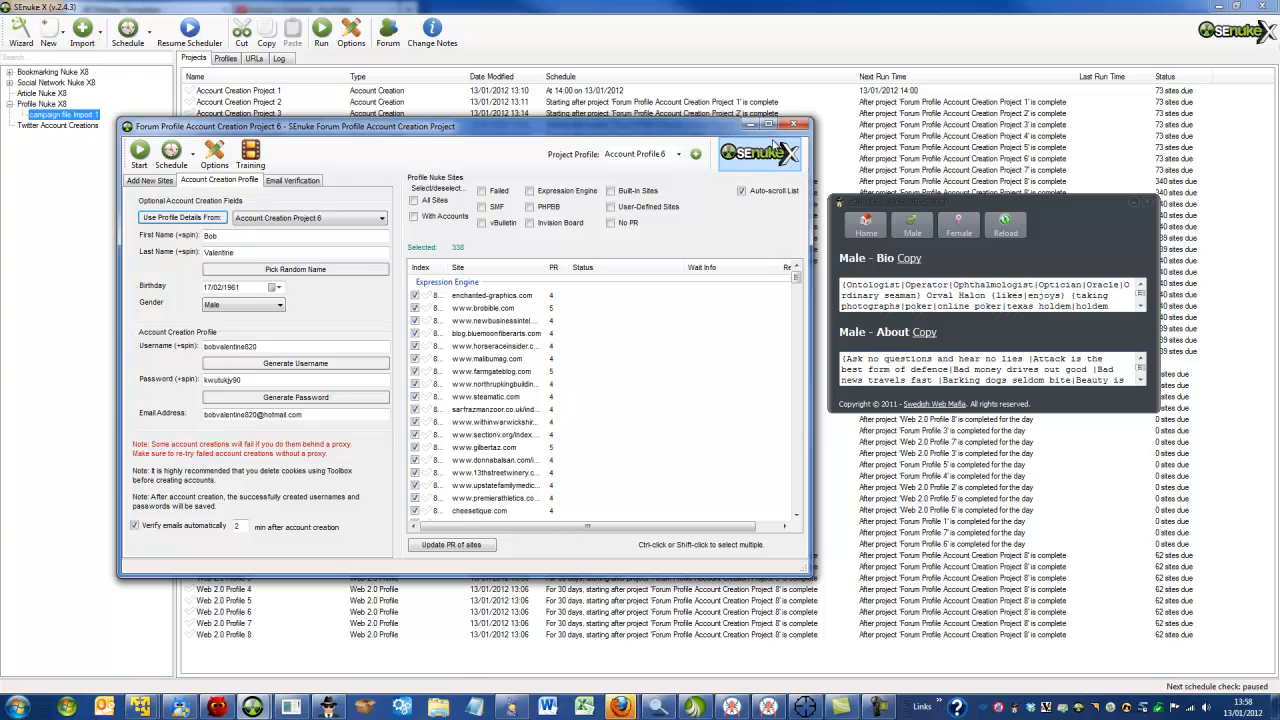
{"action": "left_click", "coordinate": [790, 127]}
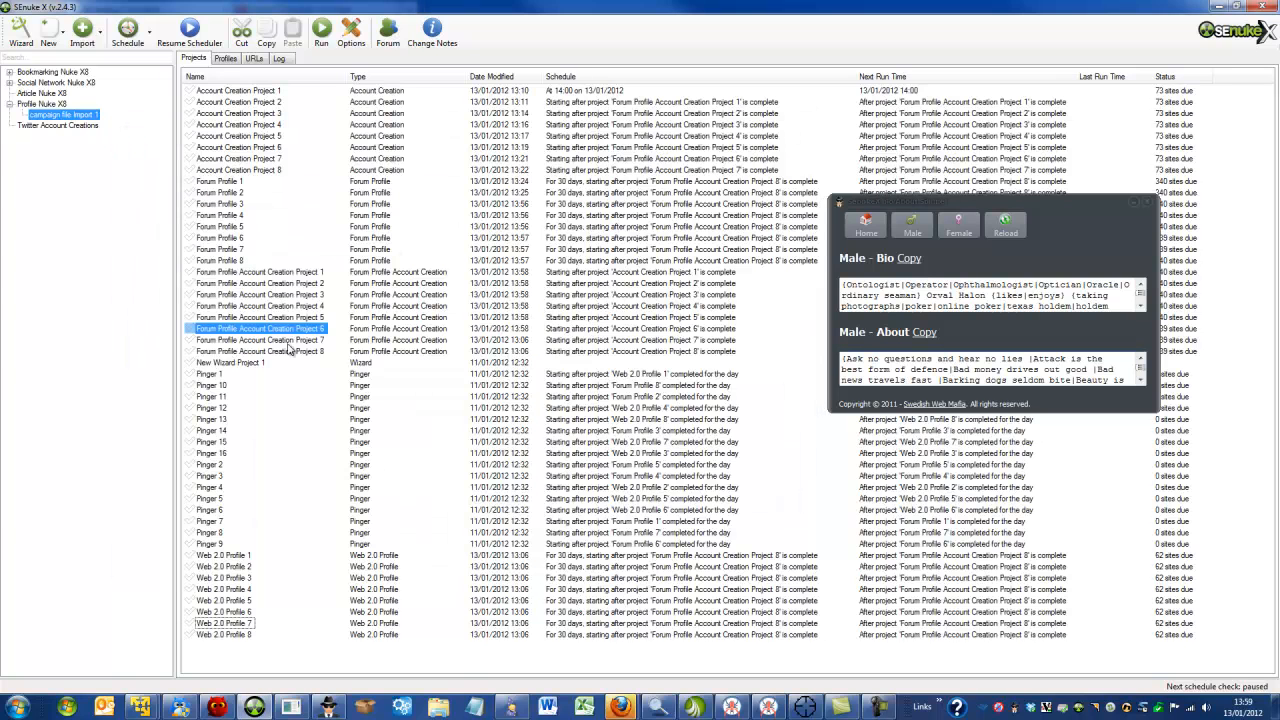
{"action": "double_click", "coordinate": [290, 330]}
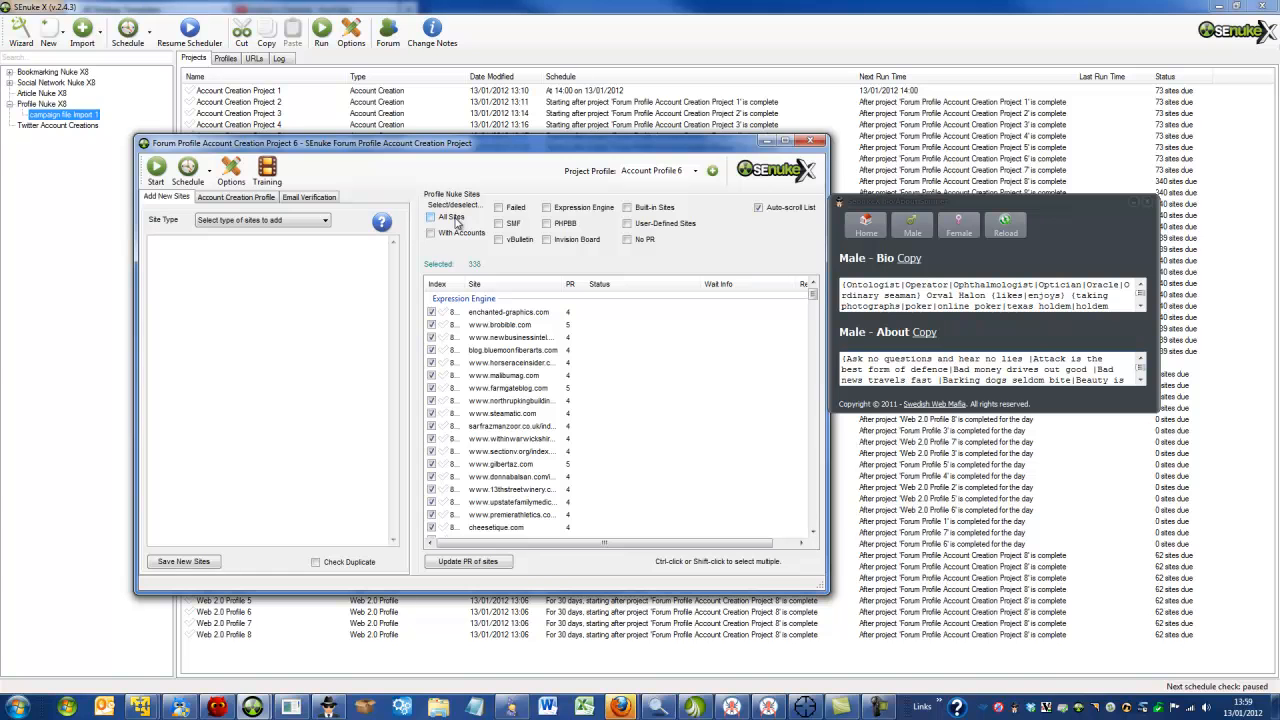
{"action": "left_click", "coordinate": [814, 141]}
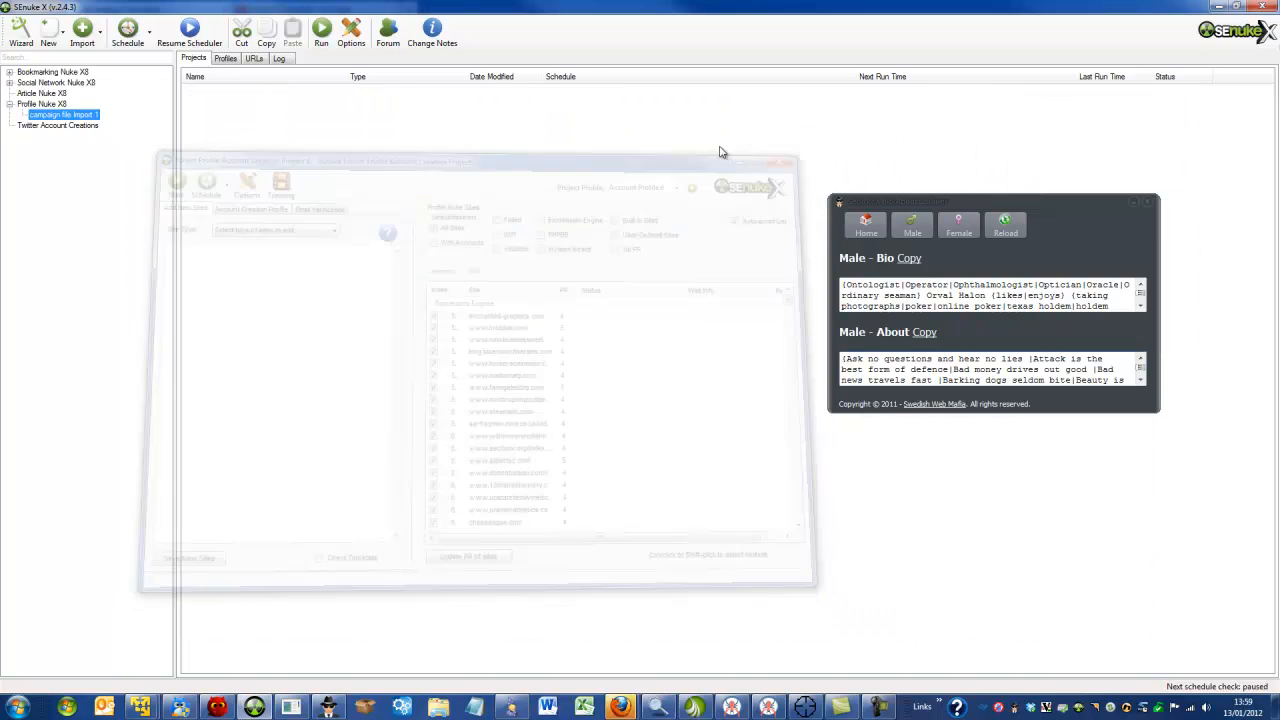
Step: Load the profile details from Account Creation Project 7 into Forum Profile Account Creation Project 7, select All Sites, and close the project
{"action": "double_click", "coordinate": [277, 341]}
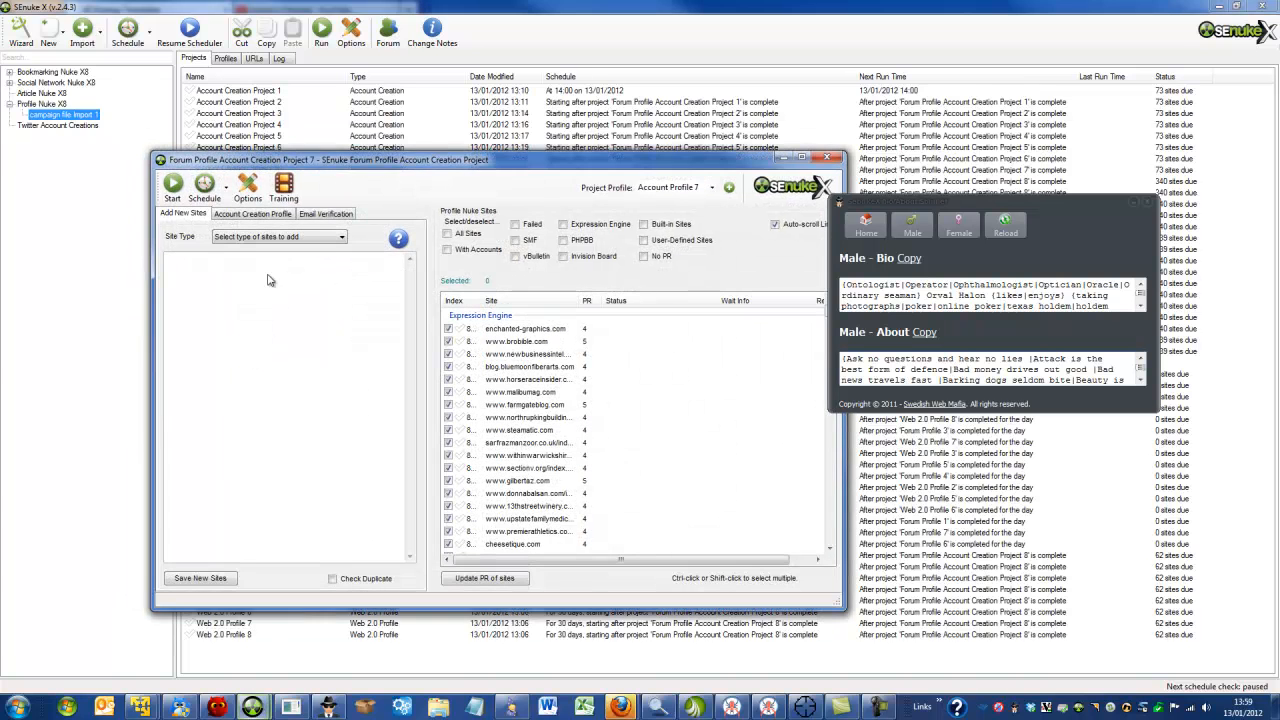
{"action": "left_click", "coordinate": [252, 213]}
{"action": "left_click", "coordinate": [226, 252]}
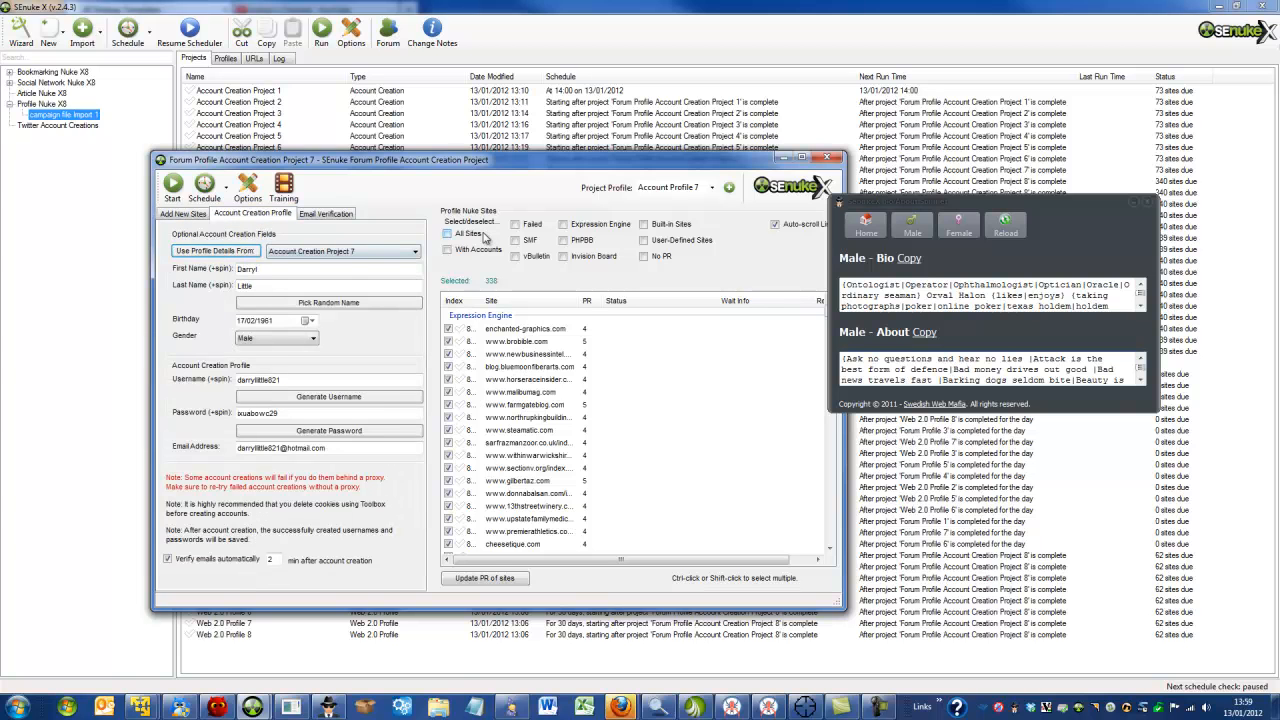
{"action": "left_click", "coordinate": [826, 158]}
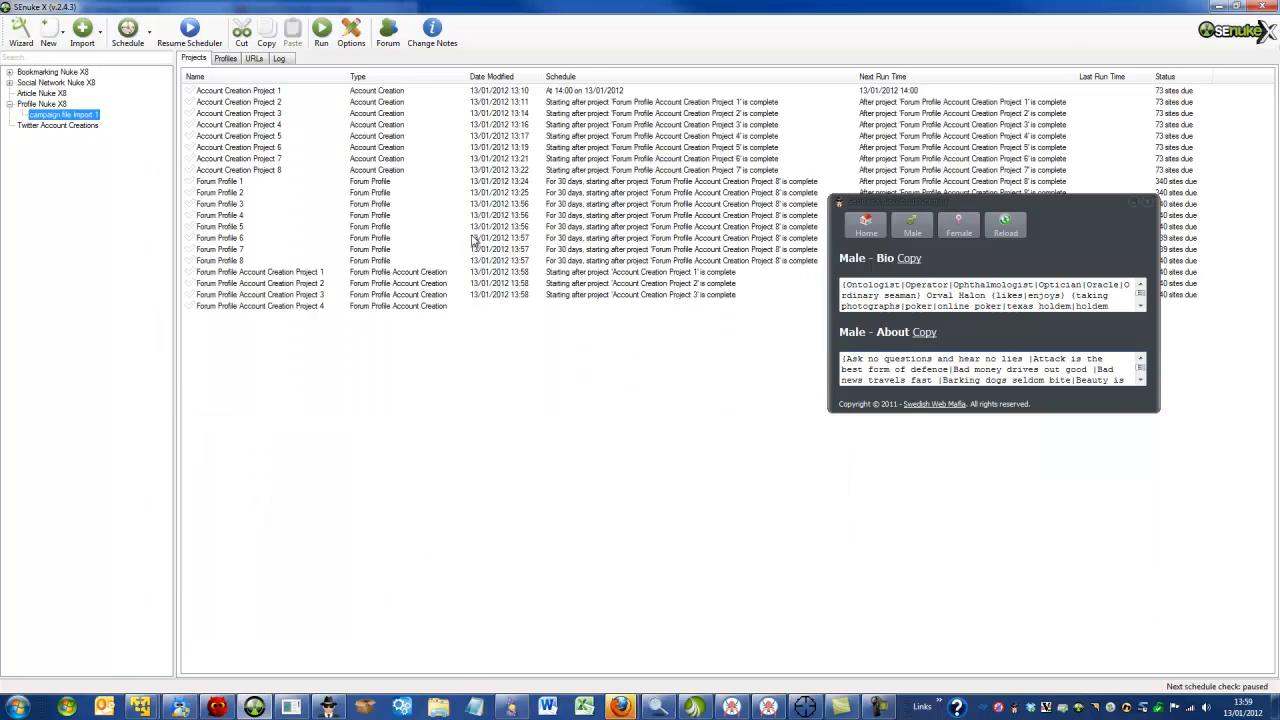
Step: Load the profile details from Account Creation Project 8 into Forum Profile Account Creation Project 8, select All Sites, and close the project
{"action": "double_click", "coordinate": [274, 350]}
{"action": "left_click", "coordinate": [290, 231]}
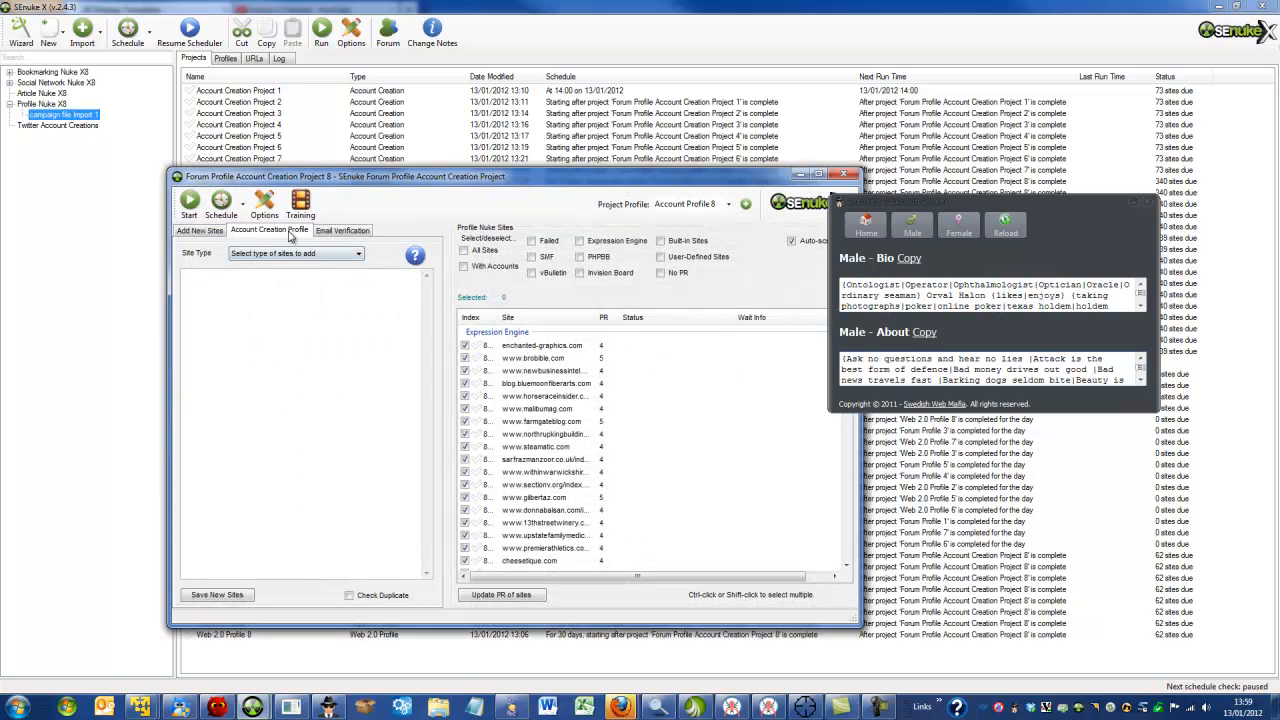
{"action": "left_click", "coordinate": [464, 250]}
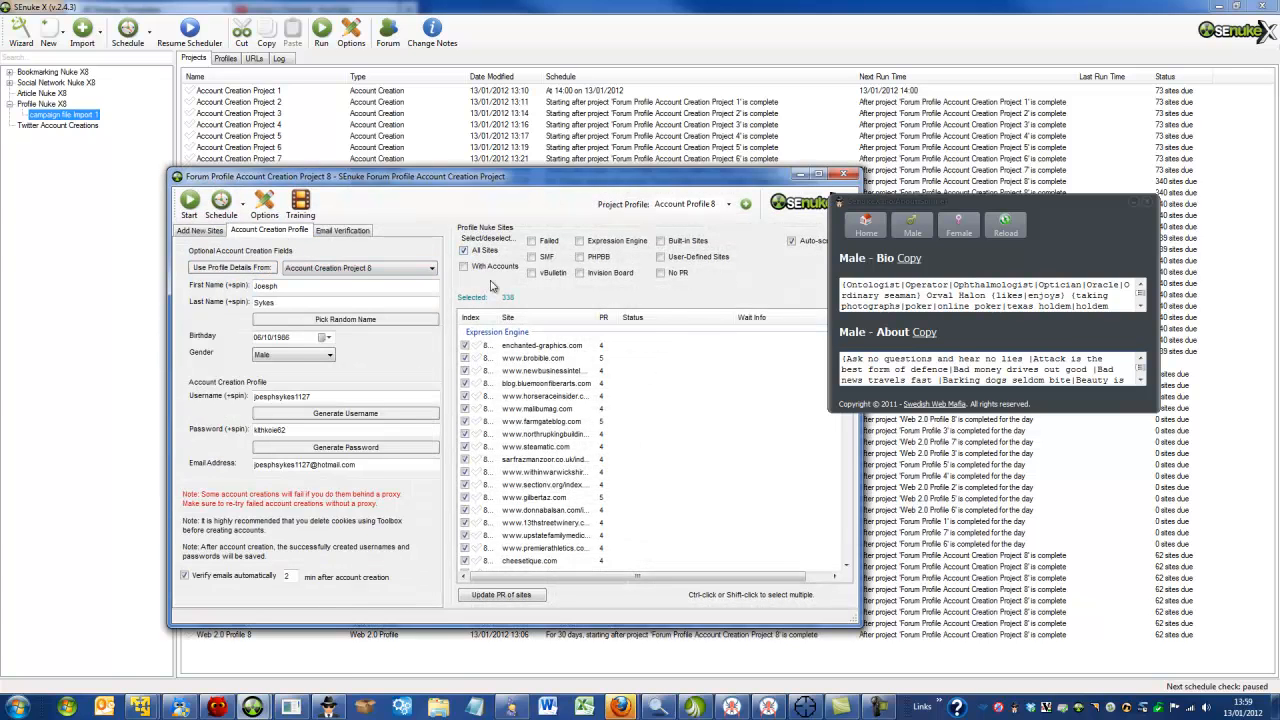
{"action": "left_click", "coordinate": [840, 175]}
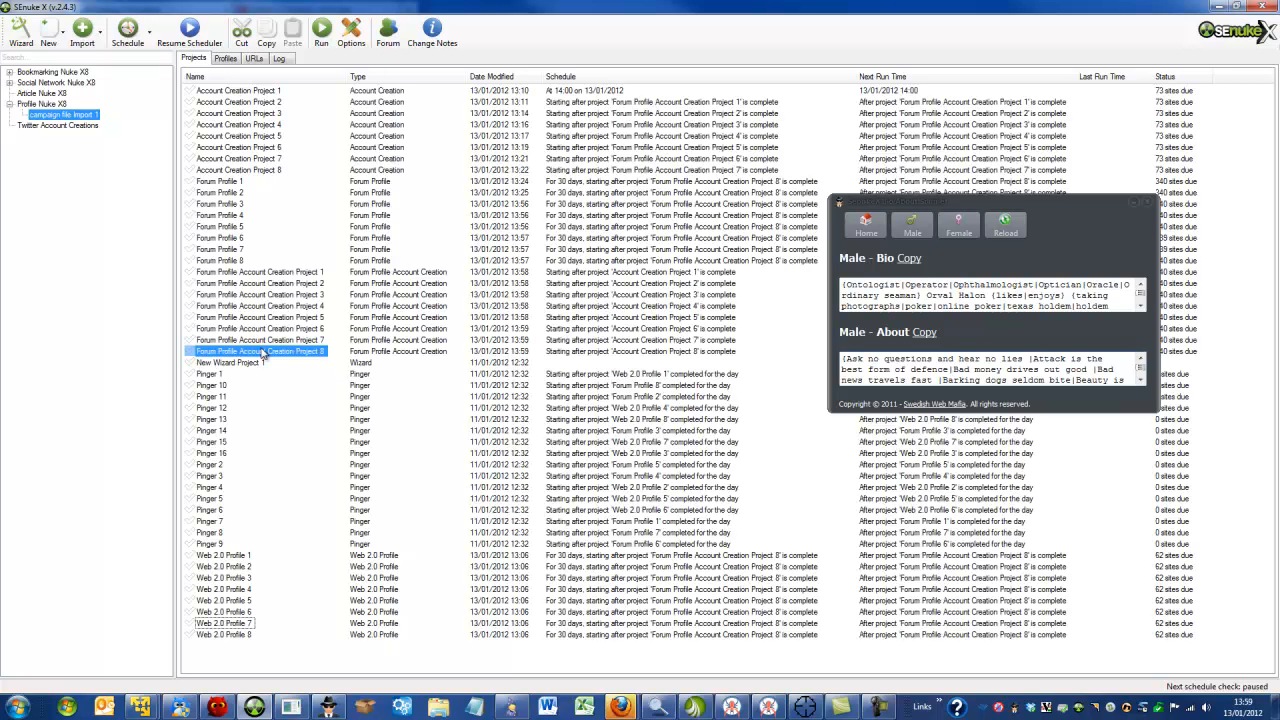
{"action": "left_click", "coordinate": [232, 363]}
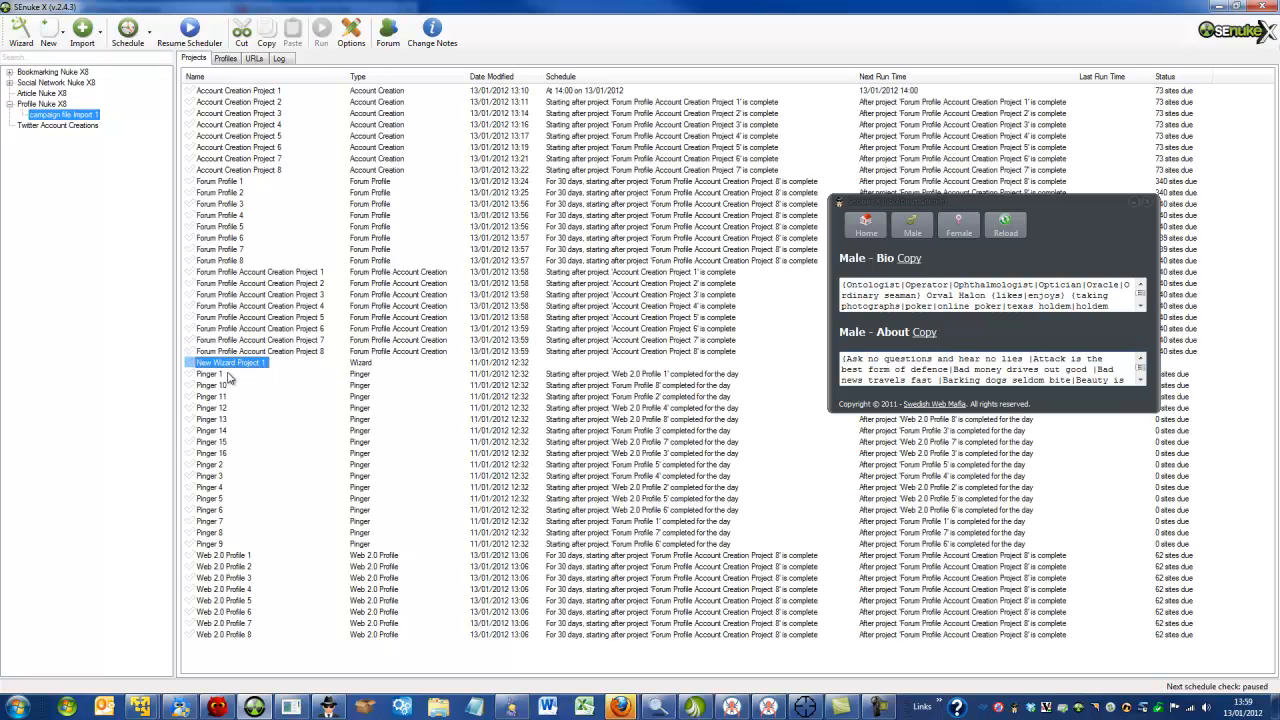
{"action": "left_click", "coordinate": [216, 544]}
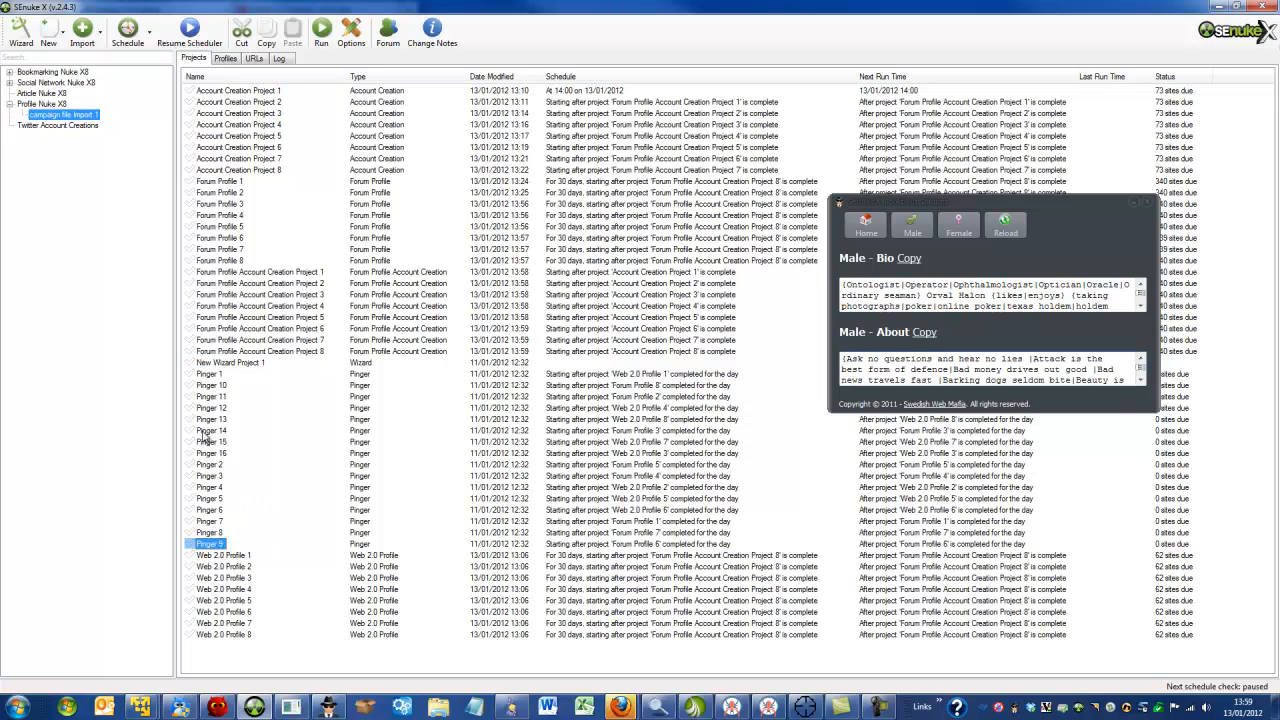
{"action": "left_click", "coordinate": [232, 556]}
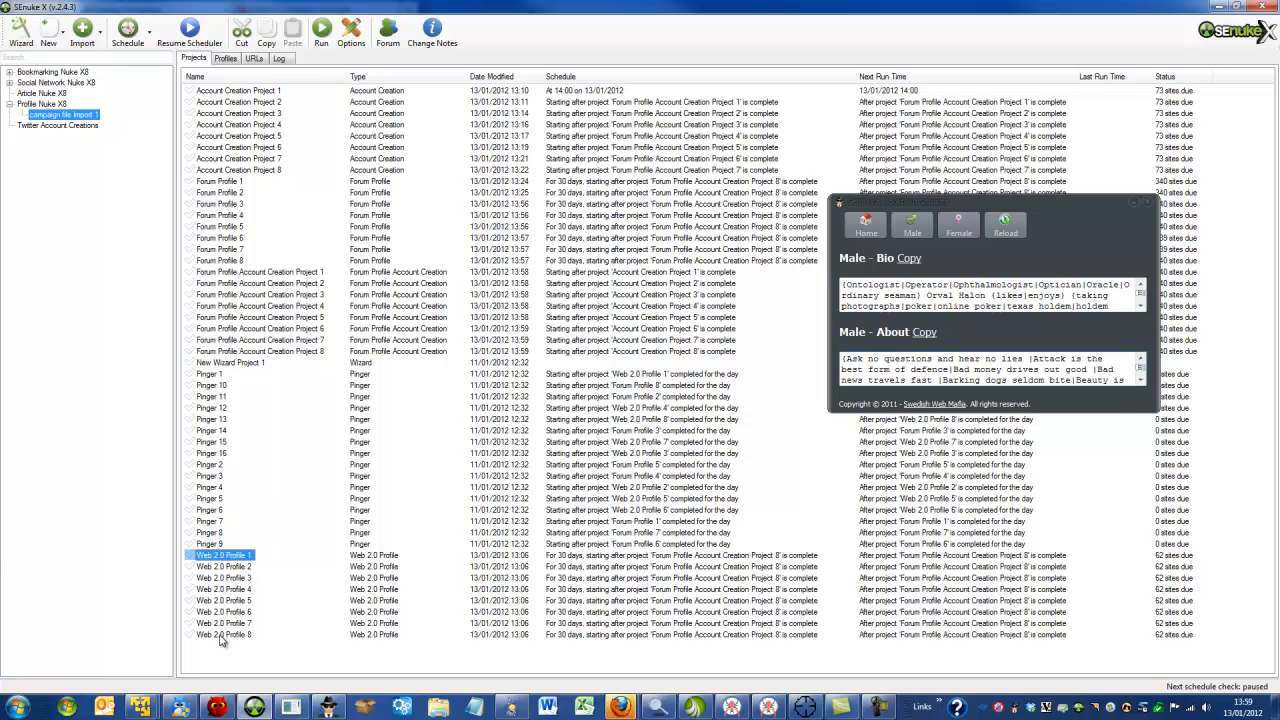
Step: Open the Web 2.0 Profile 1 project and place its window clear of the Bio/About Spinner
{"action": "double_click", "coordinate": [240, 558]}
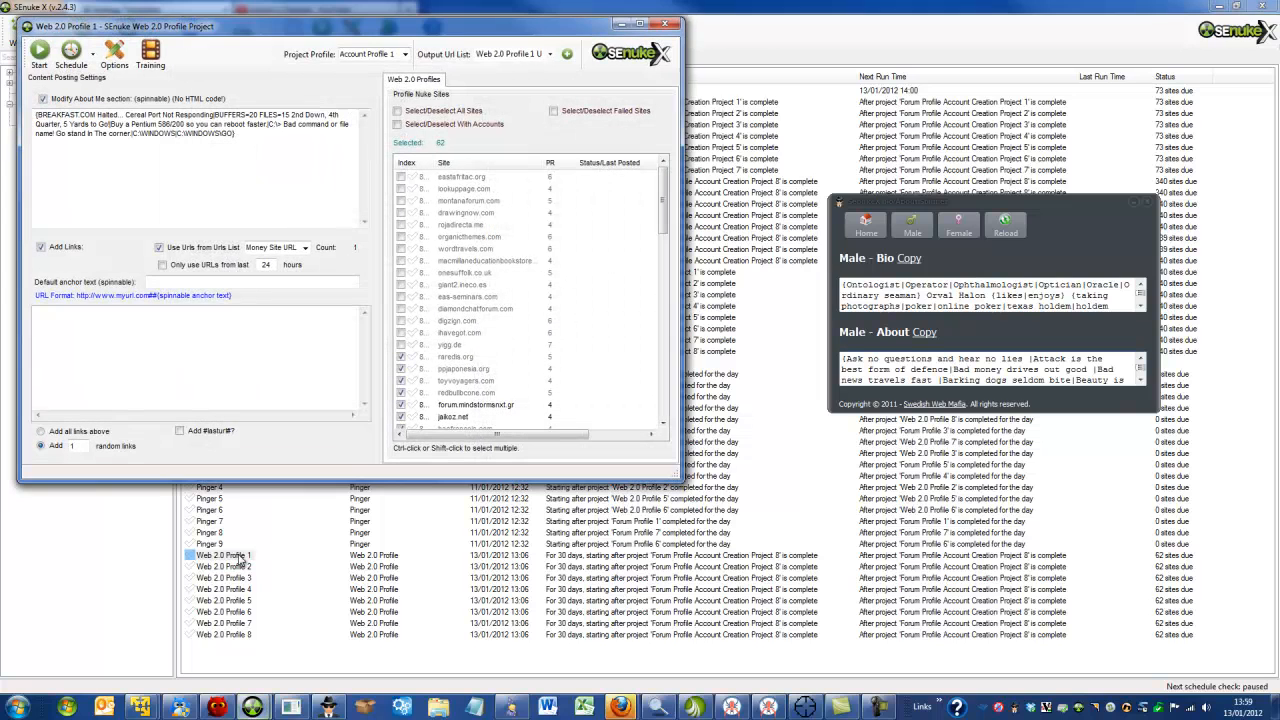
{"action": "left_click_drag", "start_coordinate": [466, 27], "coordinate": [731, 55]}
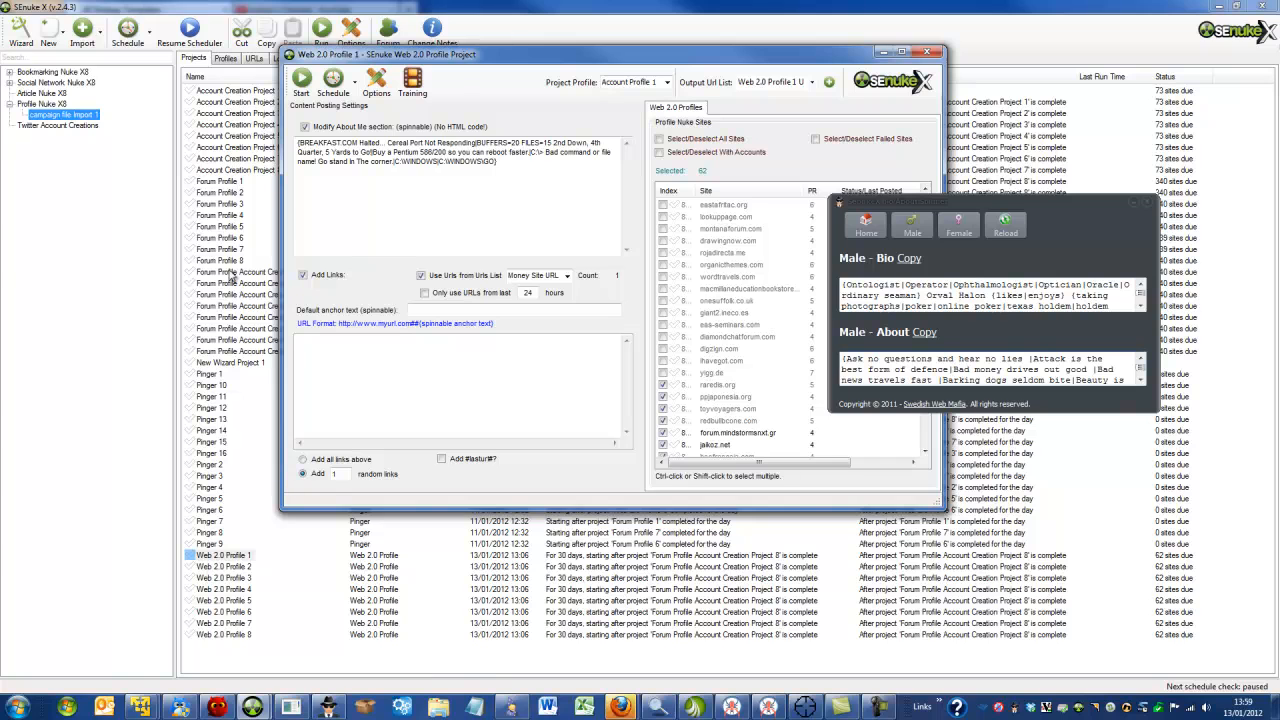
{"action": "left_click", "coordinate": [532, 168]}
{"action": "key", "text": "ctrl+a"}
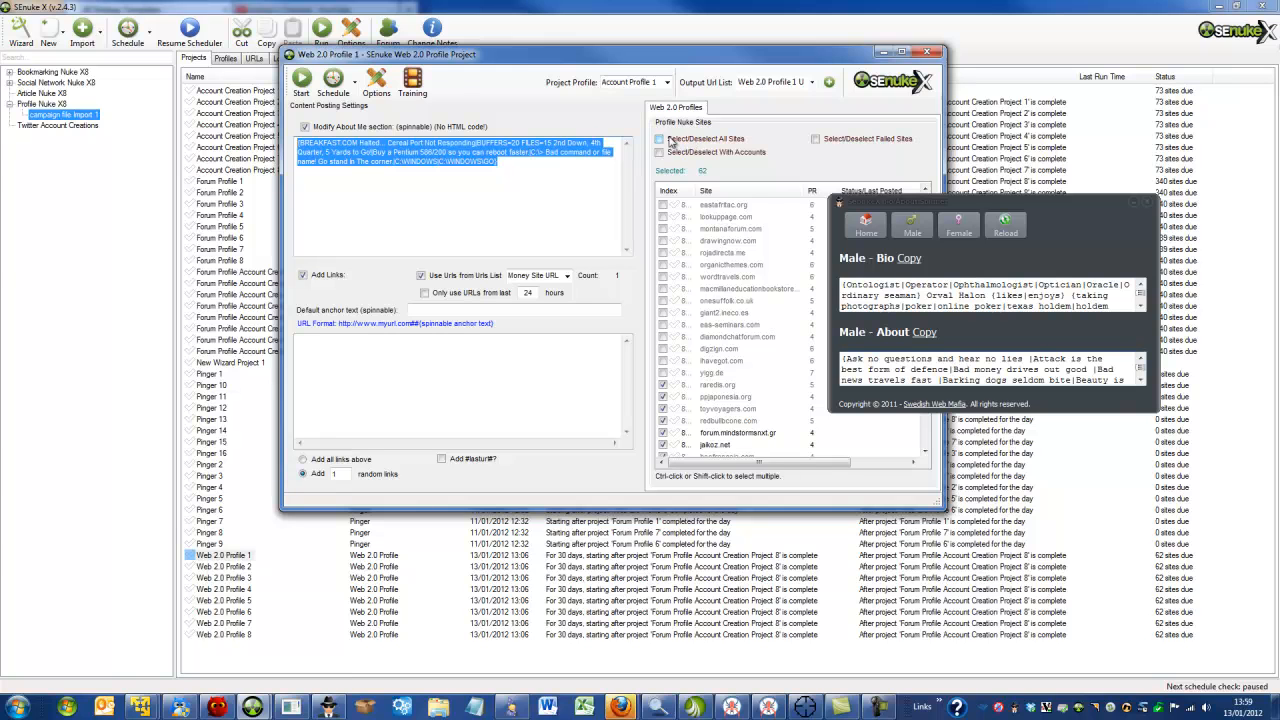
{"action": "left_click_drag", "start_coordinate": [731, 57], "coordinate": [620, 65]}
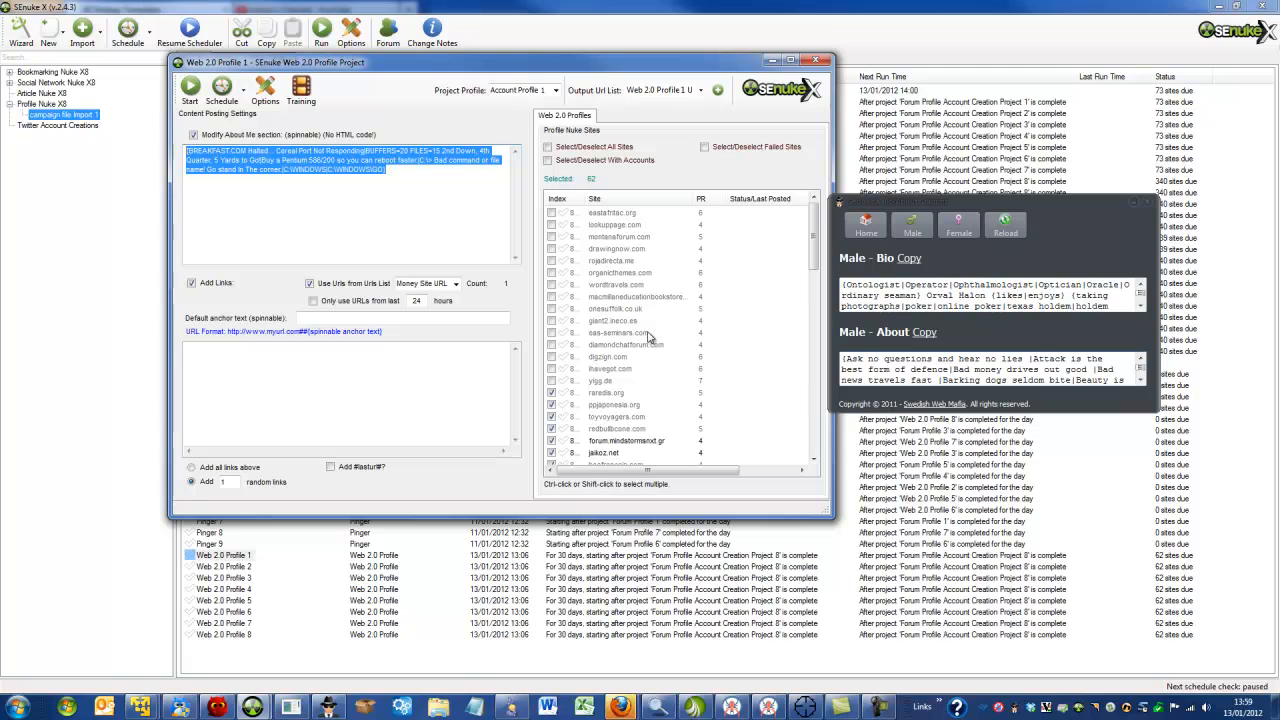
{"action": "mouse_move", "coordinate": [813, 233]}
{"action": "left_mouse_down"}
{"action": "mouse_move", "coordinate": [812, 253]}
{"action": "mouse_move", "coordinate": [815, 233]}
{"action": "left_mouse_up"}
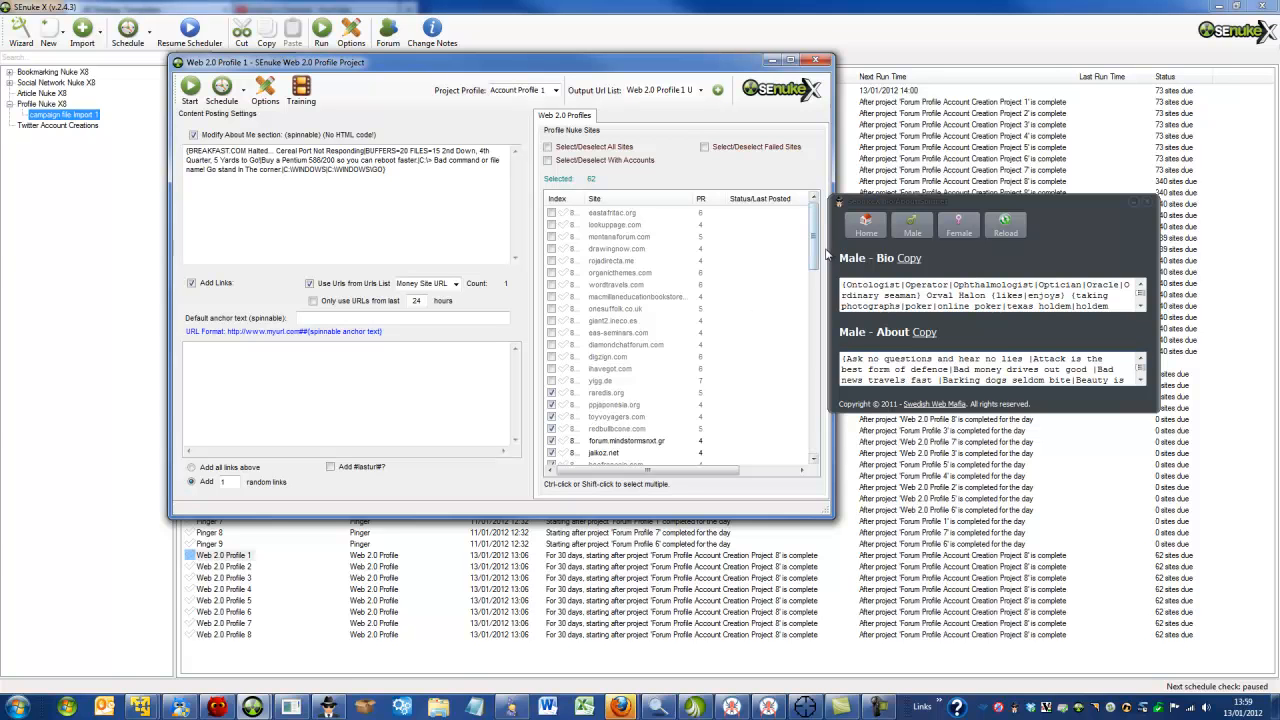
{"action": "left_click_drag", "start_coordinate": [814, 238], "coordinate": [785, 231]}
Step: Replace Web 2.0 Profile 1's About Me text with a generated Female About text, select all sites, and close the project
{"action": "left_click", "coordinate": [958, 228]}
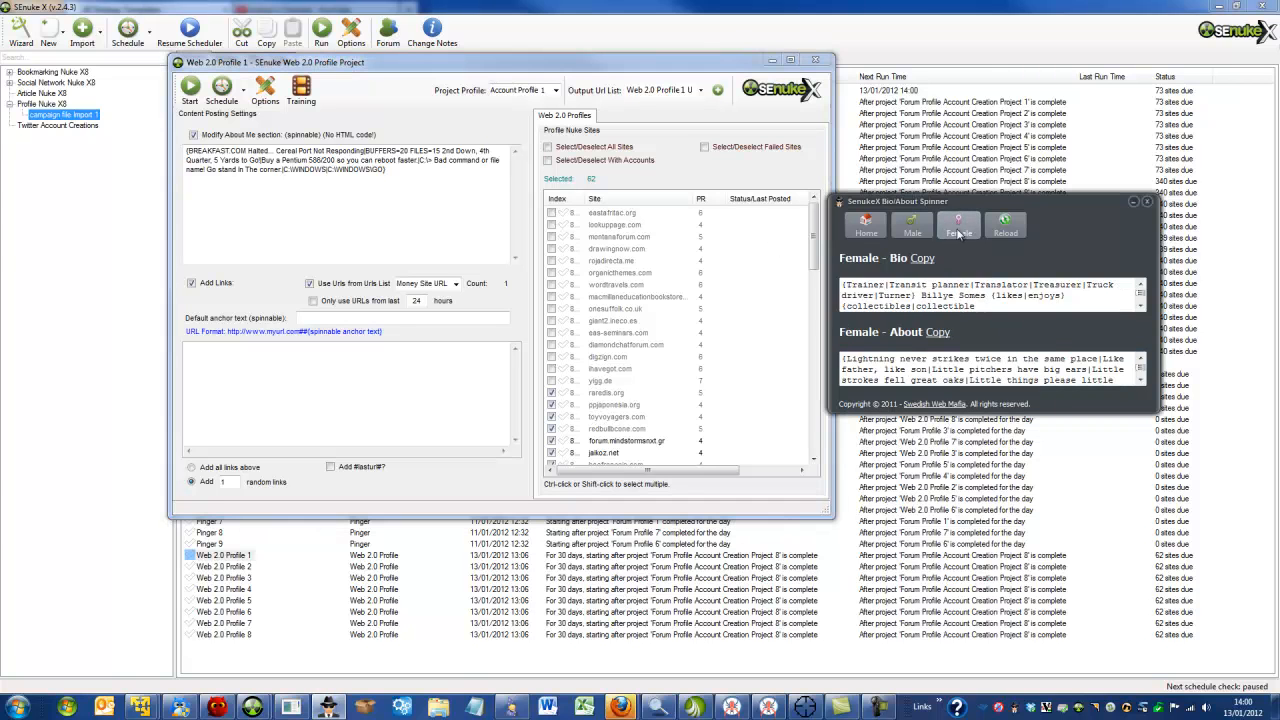
{"action": "left_click", "coordinate": [937, 332]}
{"action": "left_click", "coordinate": [692, 395]}
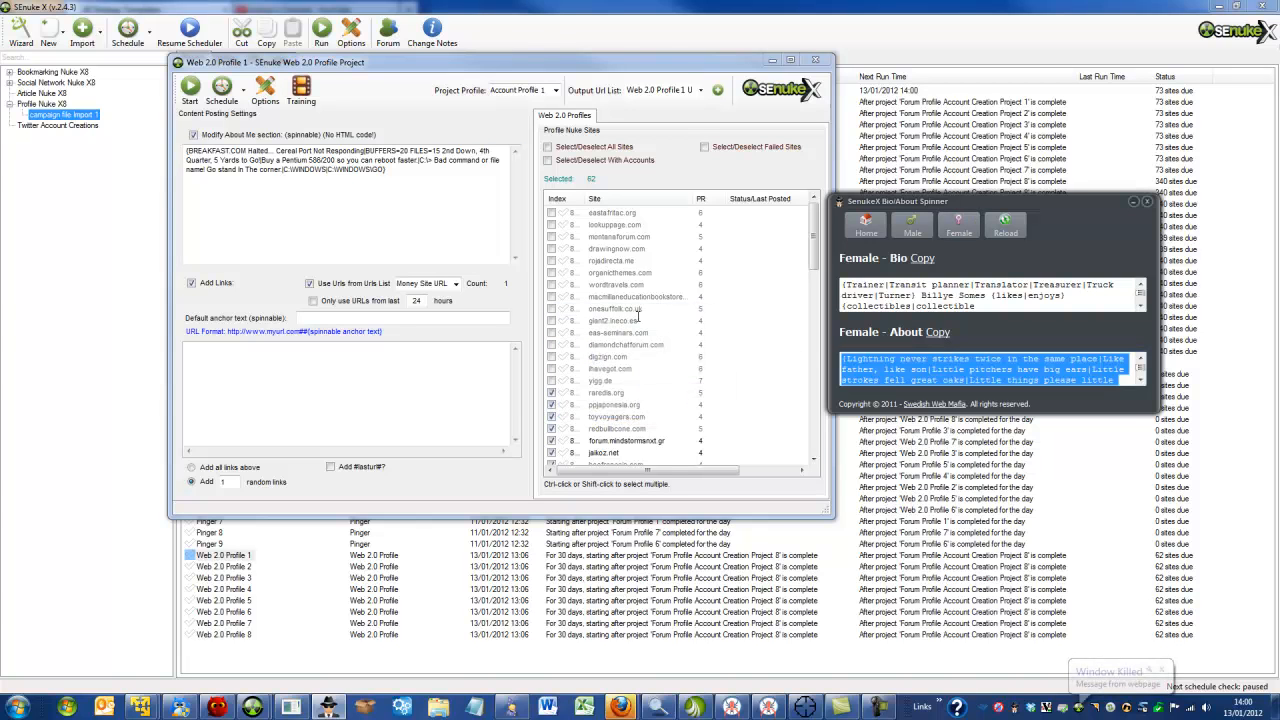
{"action": "left_click_drag", "start_coordinate": [400, 174], "coordinate": [33, 100]}
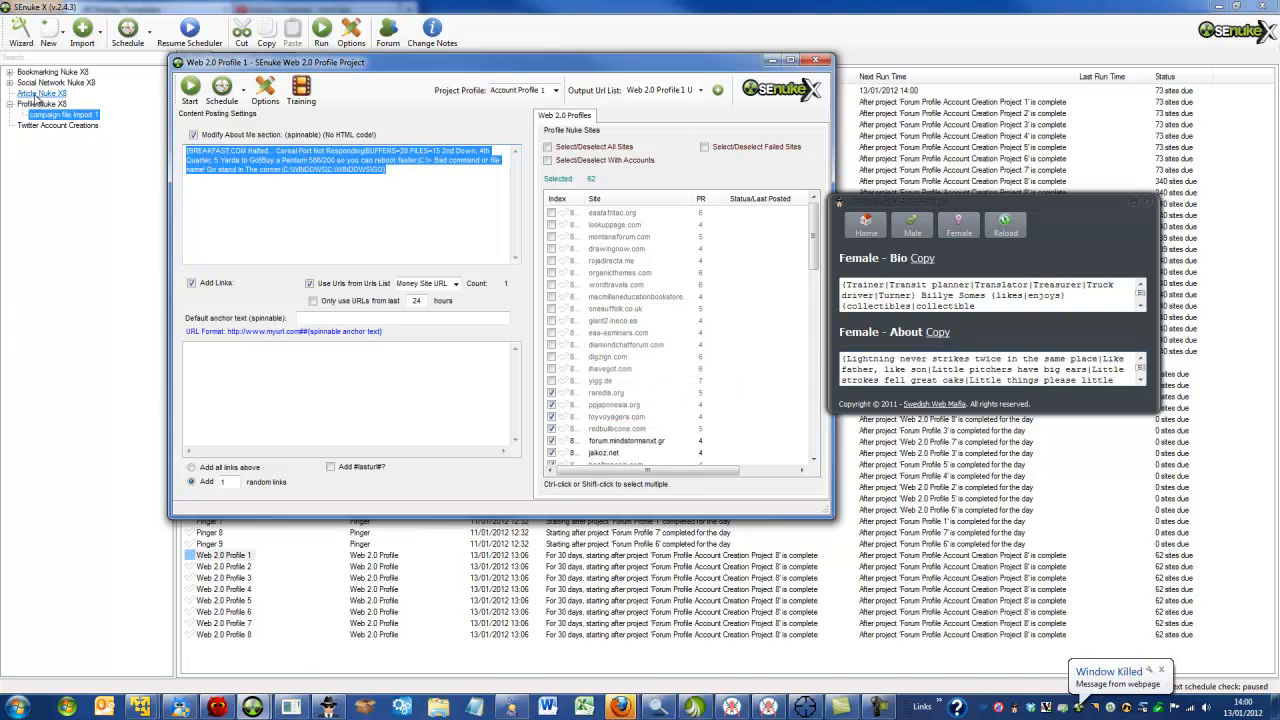
{"action": "key", "text": "ctrl+v"}
{"action": "left_click", "coordinate": [570, 149]}
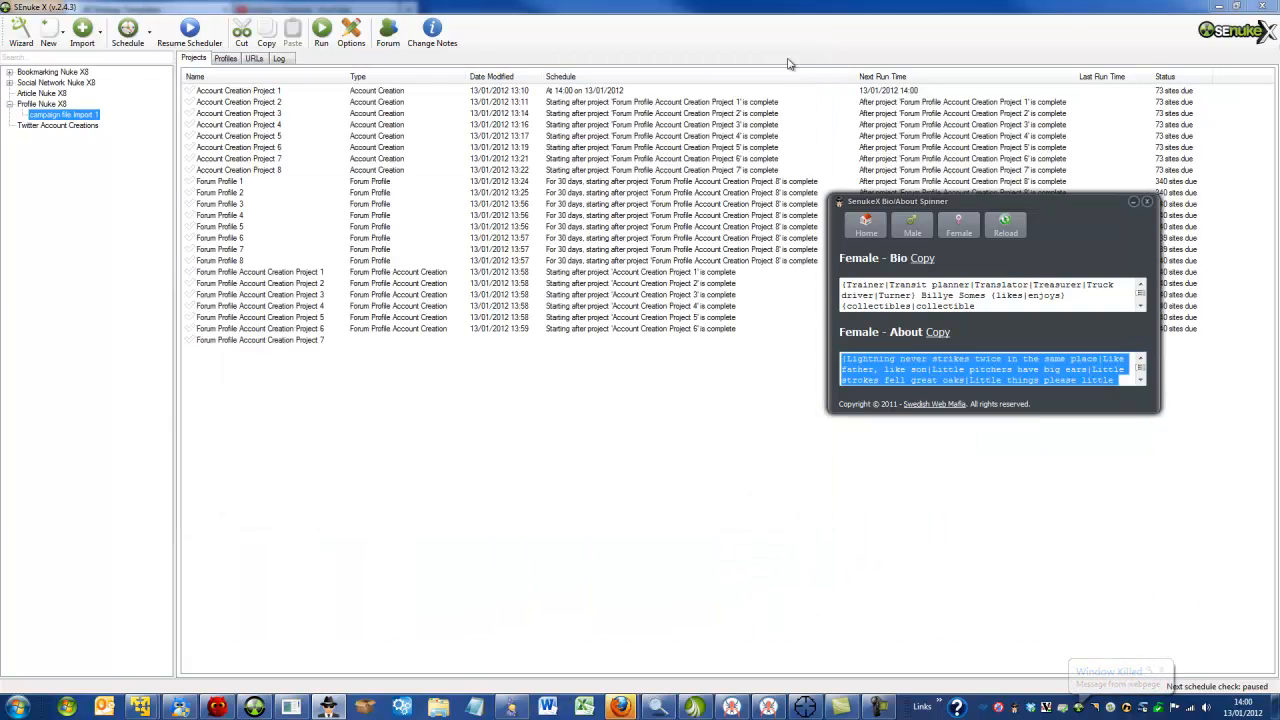
{"action": "left_click", "coordinate": [815, 60]}
Step: Replace Web 2.0 Profile 2's About Me text with a generated Male About text, select all sites, and close the project
{"action": "double_click", "coordinate": [223, 566]}
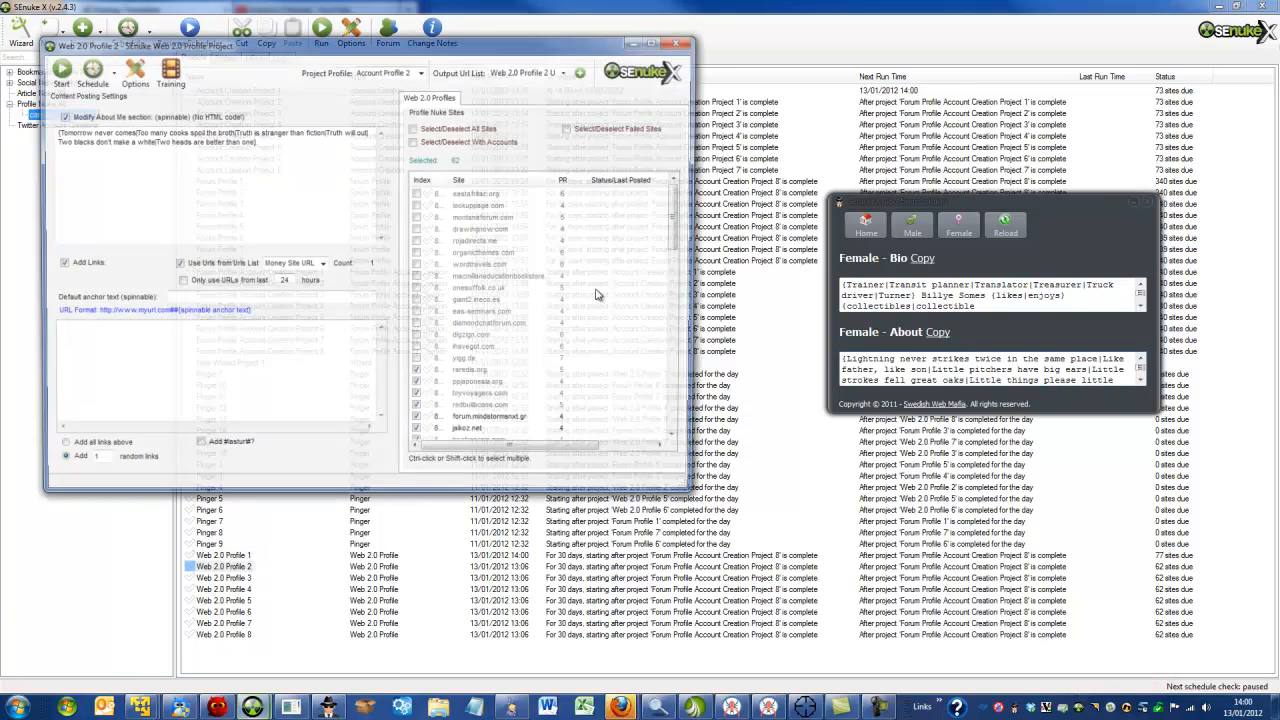
{"action": "left_click", "coordinate": [911, 228]}
{"action": "left_click", "coordinate": [924, 333]}
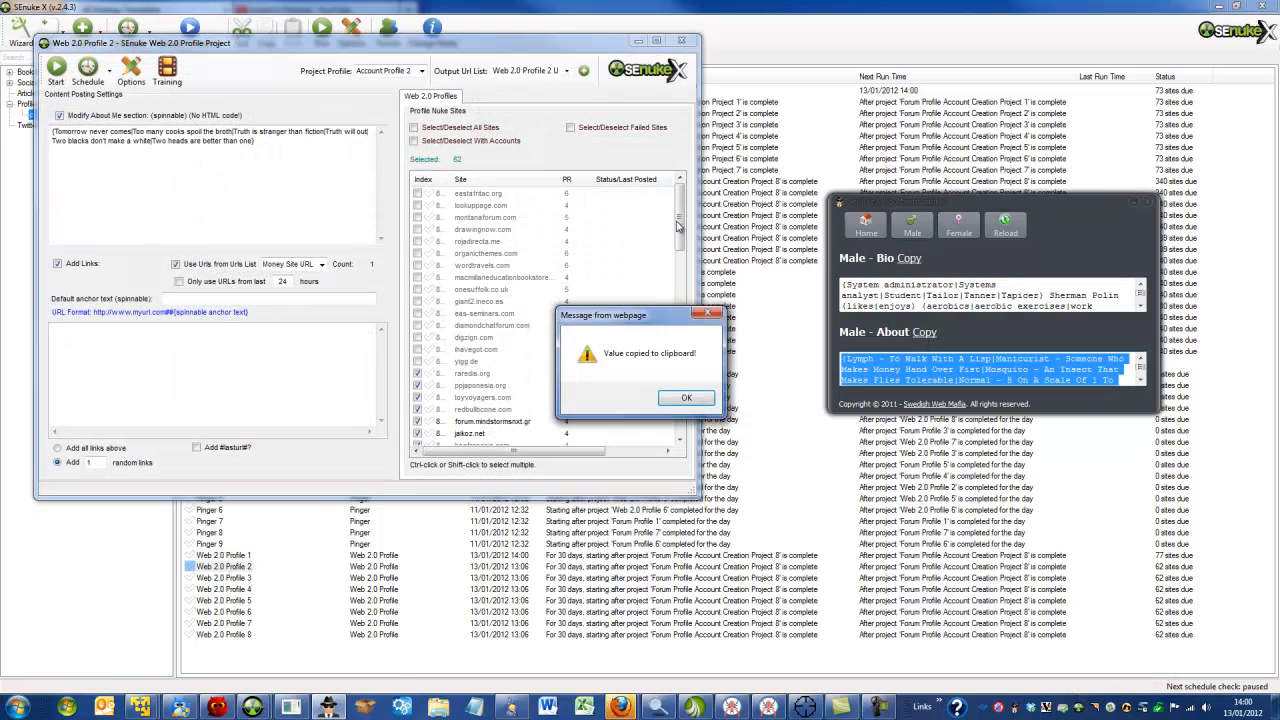
{"action": "left_click_drag", "start_coordinate": [306, 157], "coordinate": [2, 47]}
{"action": "key", "text": "ctrl+v"}
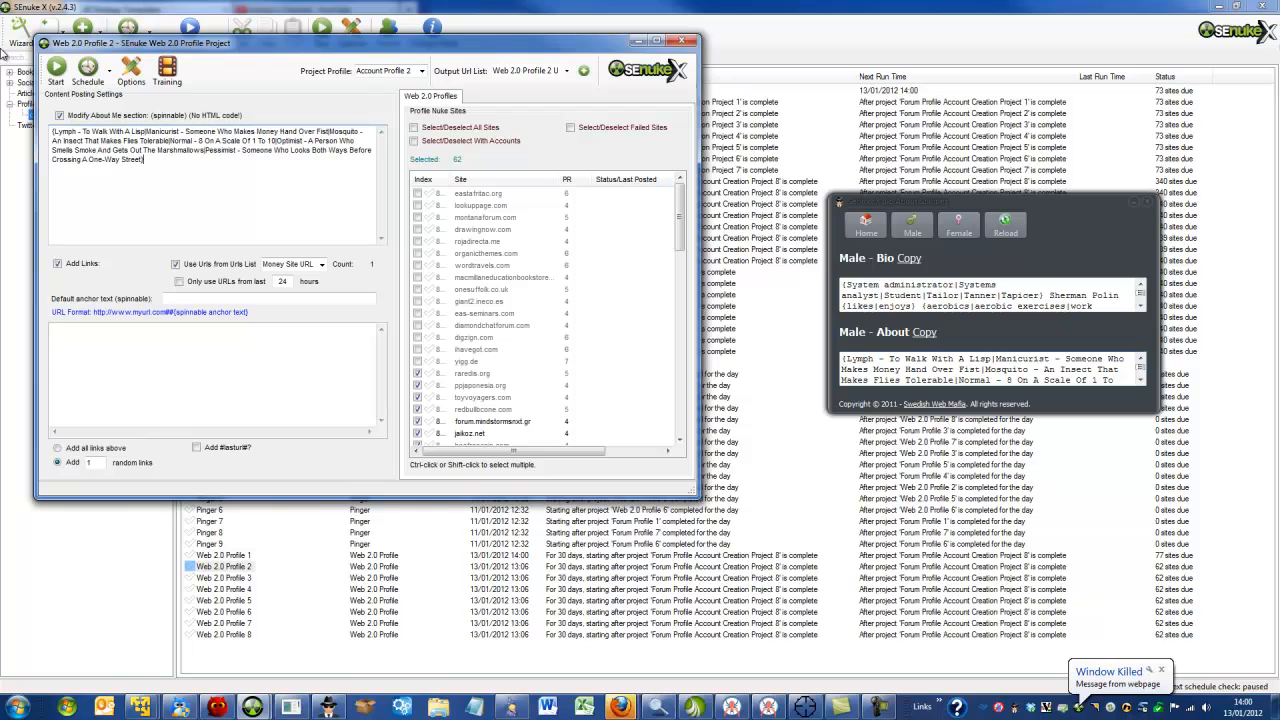
{"action": "left_click", "coordinate": [686, 41]}
Step: Open Web 2.0 Profile 3, replace its About Me text with a generated Female About text, and select all sites
{"action": "double_click", "coordinate": [225, 578]}
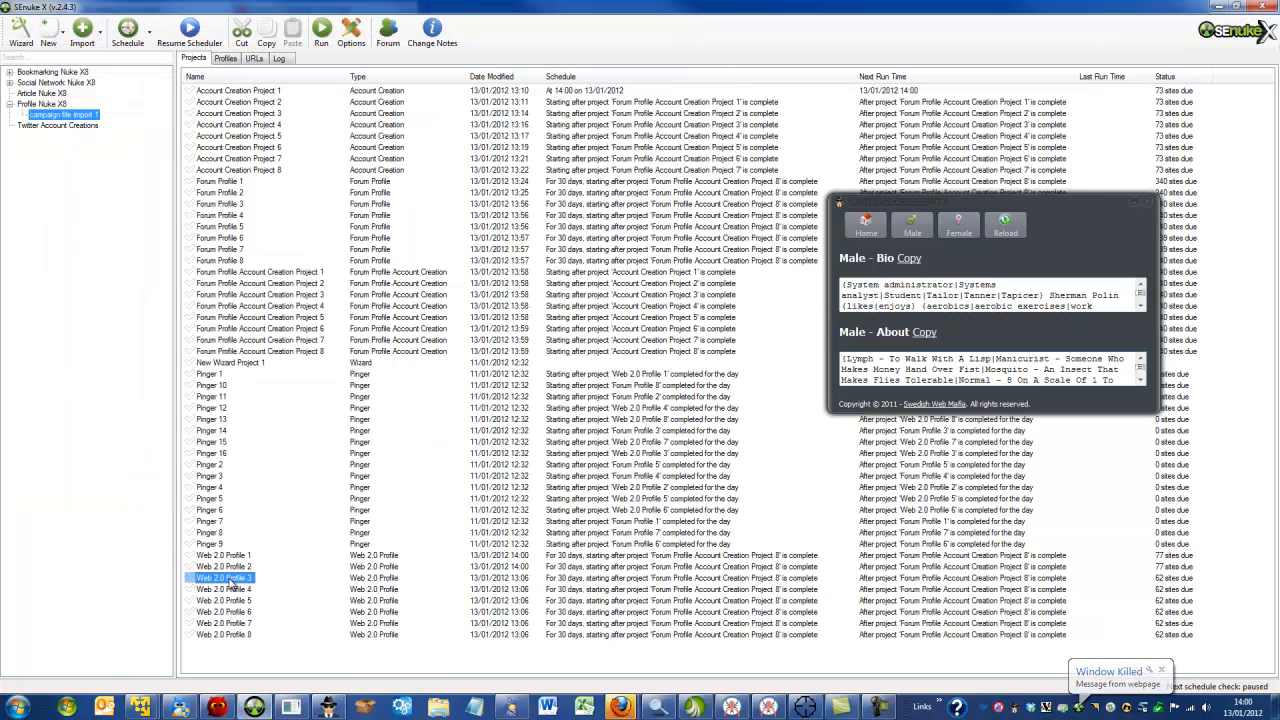
{"action": "left_click", "coordinate": [952, 230]}
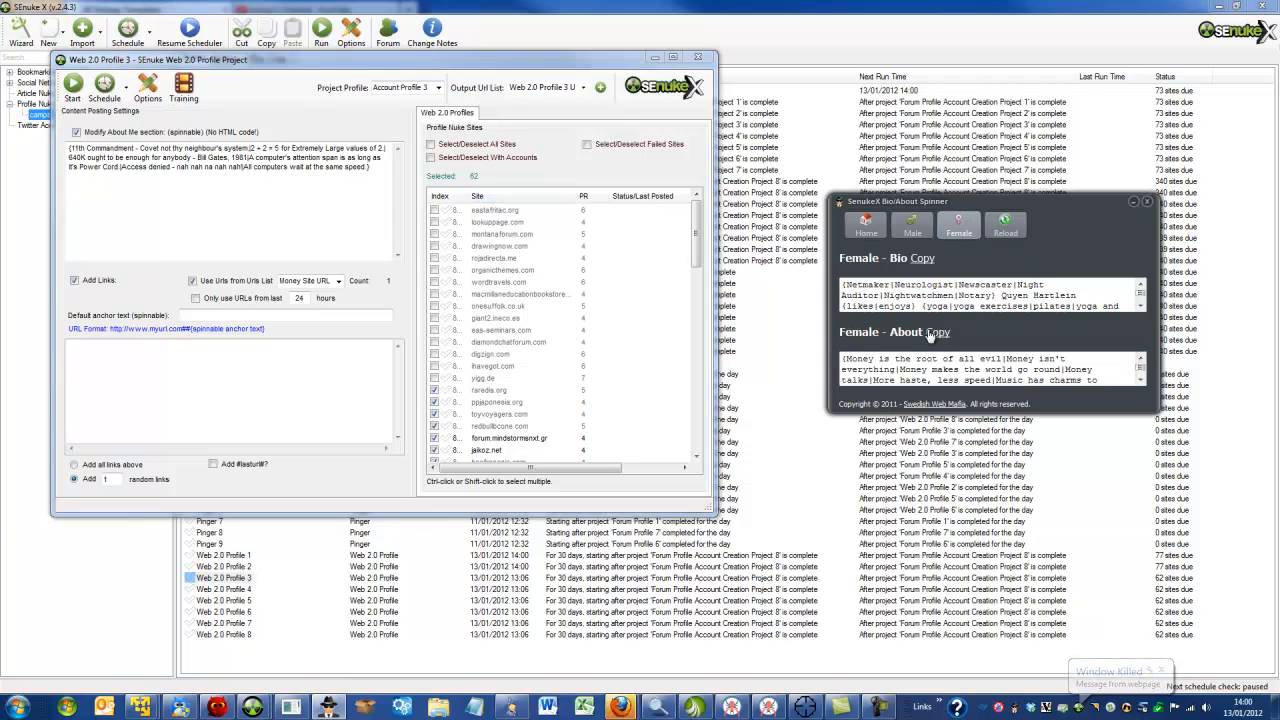
{"action": "left_click", "coordinate": [937, 332]}
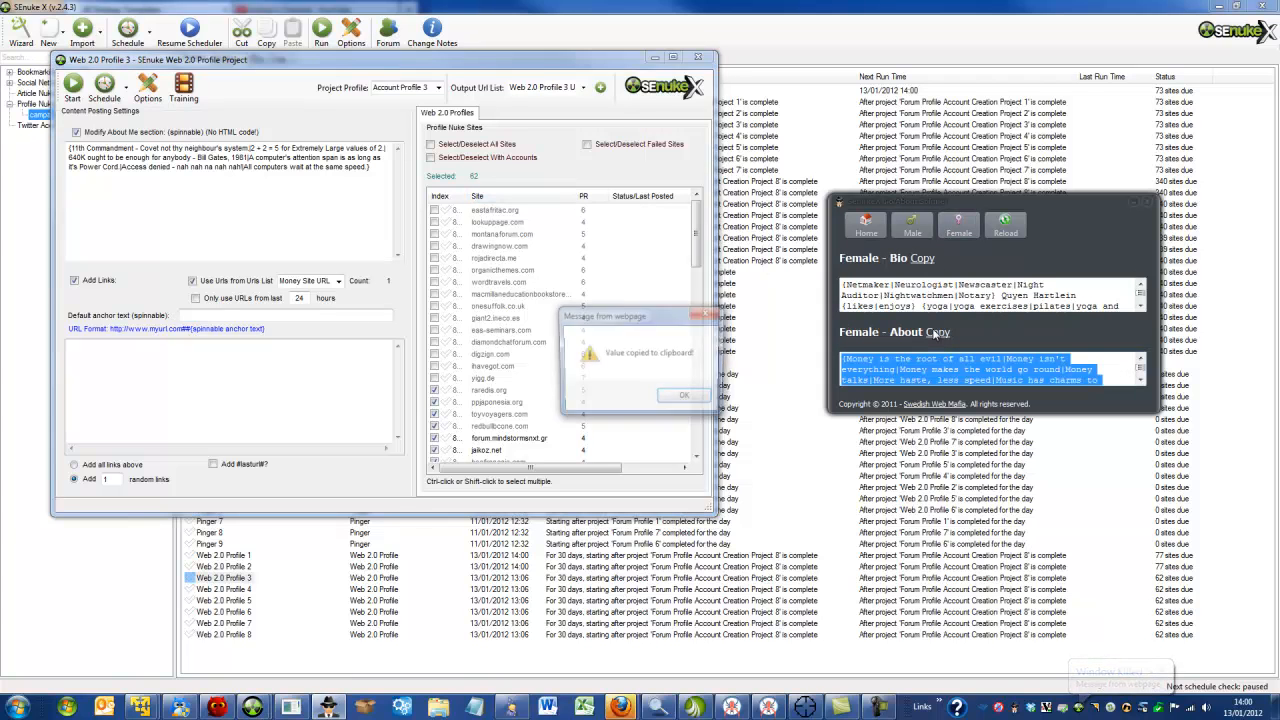
{"action": "left_click", "coordinate": [703, 397]}
{"action": "left_click_drag", "start_coordinate": [386, 168], "coordinate": [70, 148]}
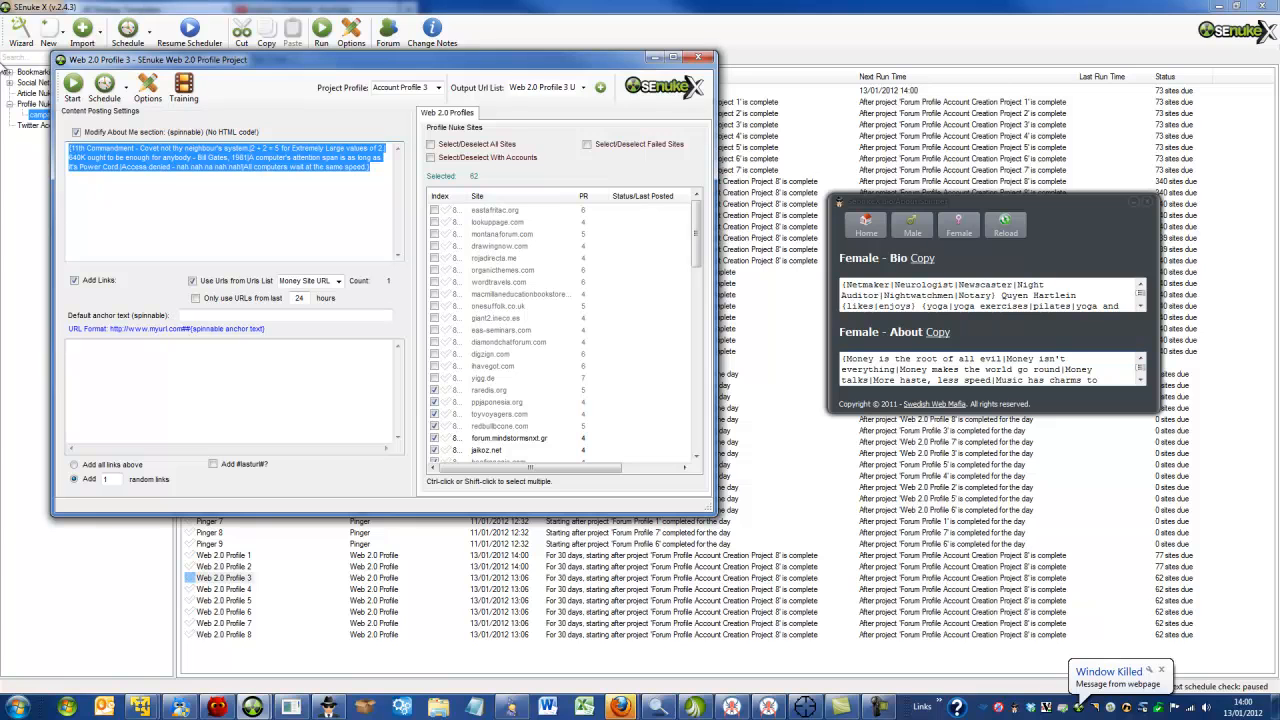
{"action": "key", "text": "ctrl+v"}
{"action": "left_click", "coordinate": [495, 147]}
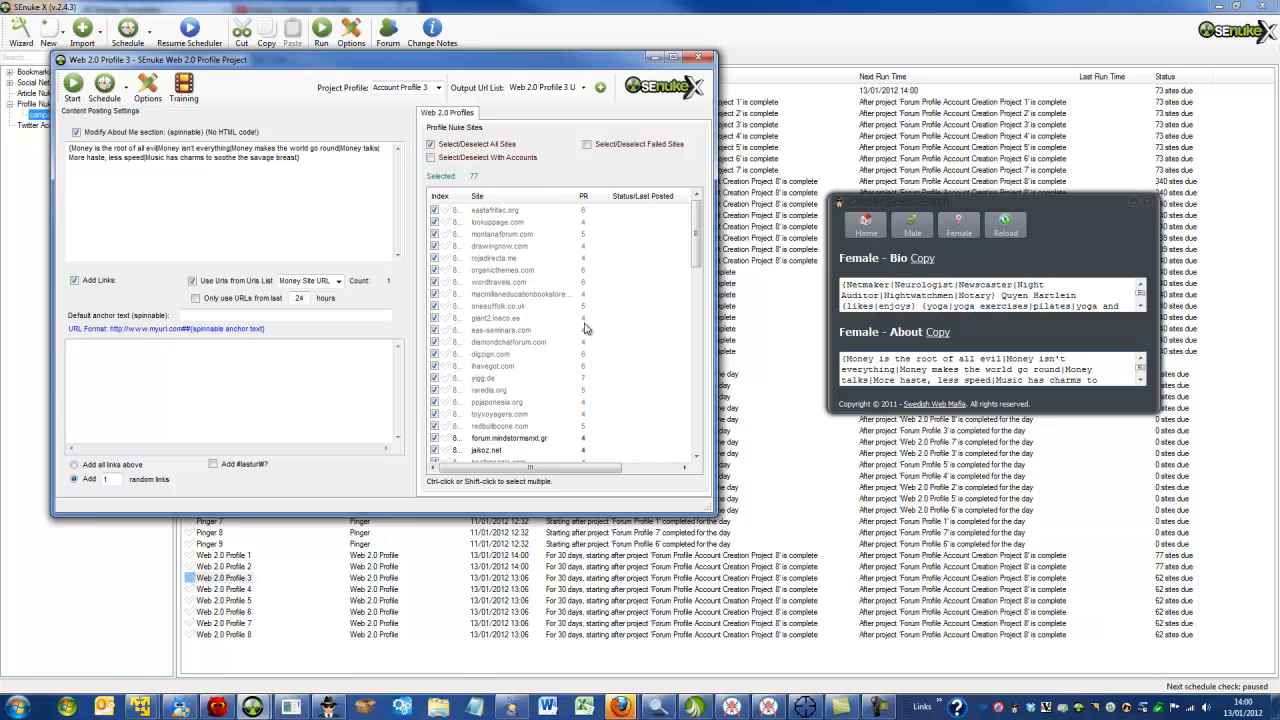
Step: Sort Web 2.0 Profile 3's site list by PR from highest to lowest and review the sites through to the end
{"action": "left_click", "coordinate": [590, 200]}
{"action": "left_click", "coordinate": [590, 197]}
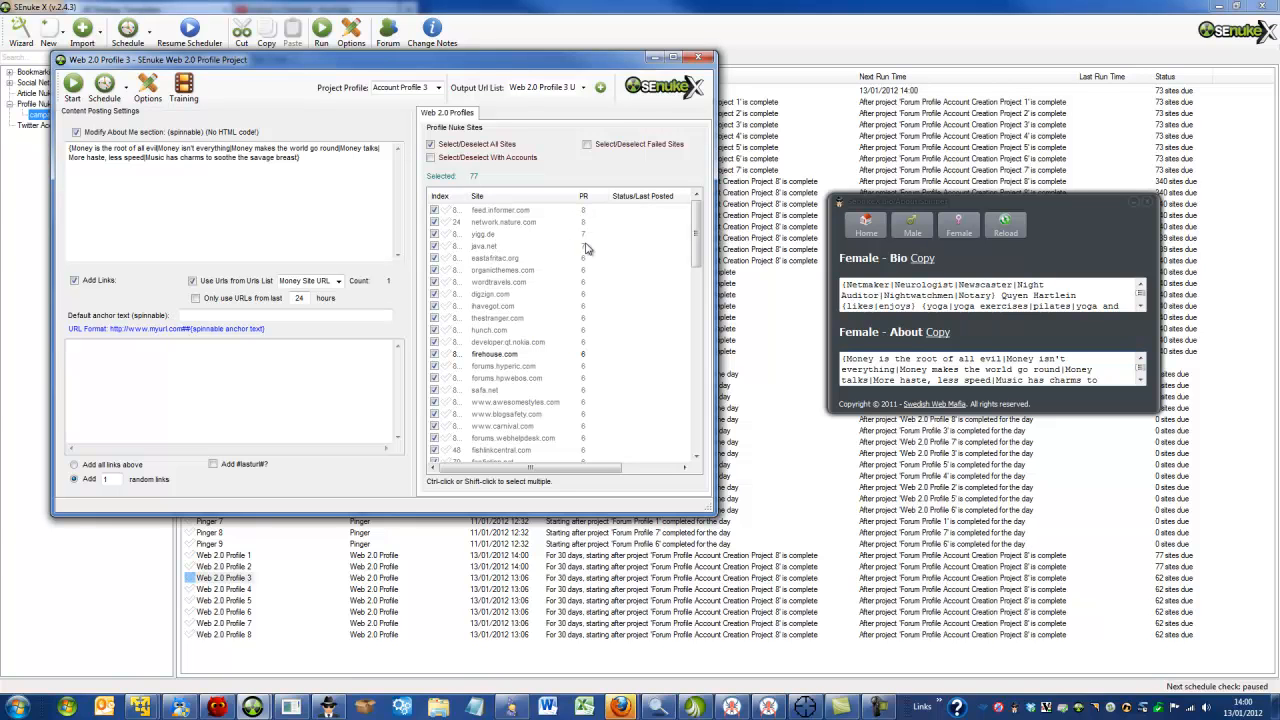
{"action": "scroll", "coordinate": [688, 265], "scroll_direction": "down", "scroll_amount": 4}
{"action": "scroll", "coordinate": [688, 265], "scroll_direction": "down", "scroll_amount": 8}
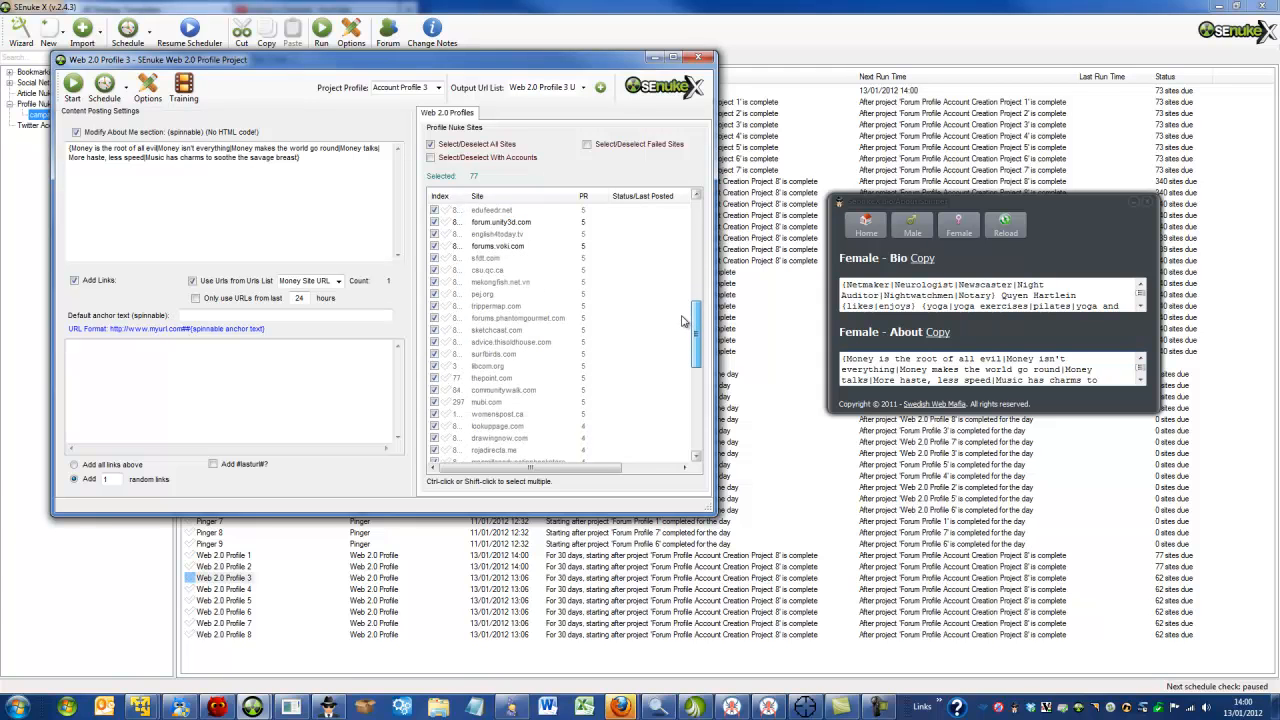
{"action": "scroll", "coordinate": [680, 335], "scroll_direction": "down", "scroll_amount": 7}
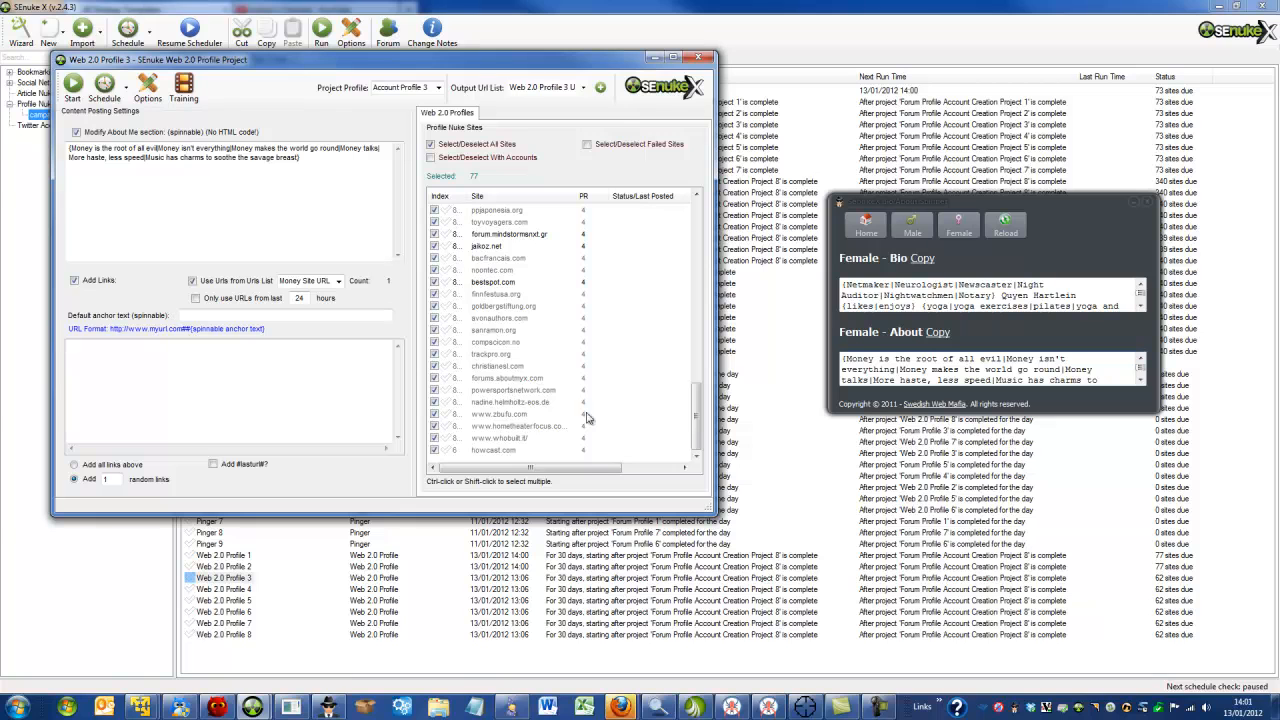
{"action": "left_click_drag", "start_coordinate": [694, 415], "coordinate": [716, 208]}
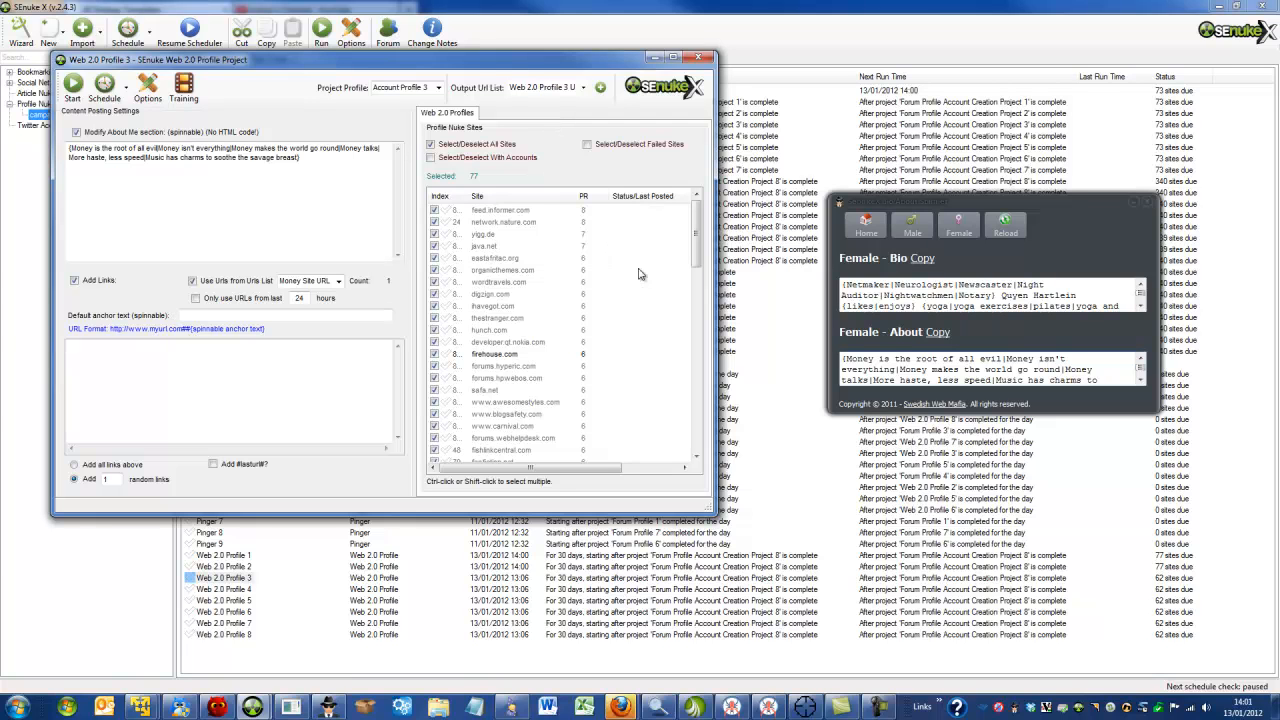
Step: Replace Web 2.0 Profile 3's About Me text with a generated Male About text and close the project
{"action": "left_click", "coordinate": [915, 236]}
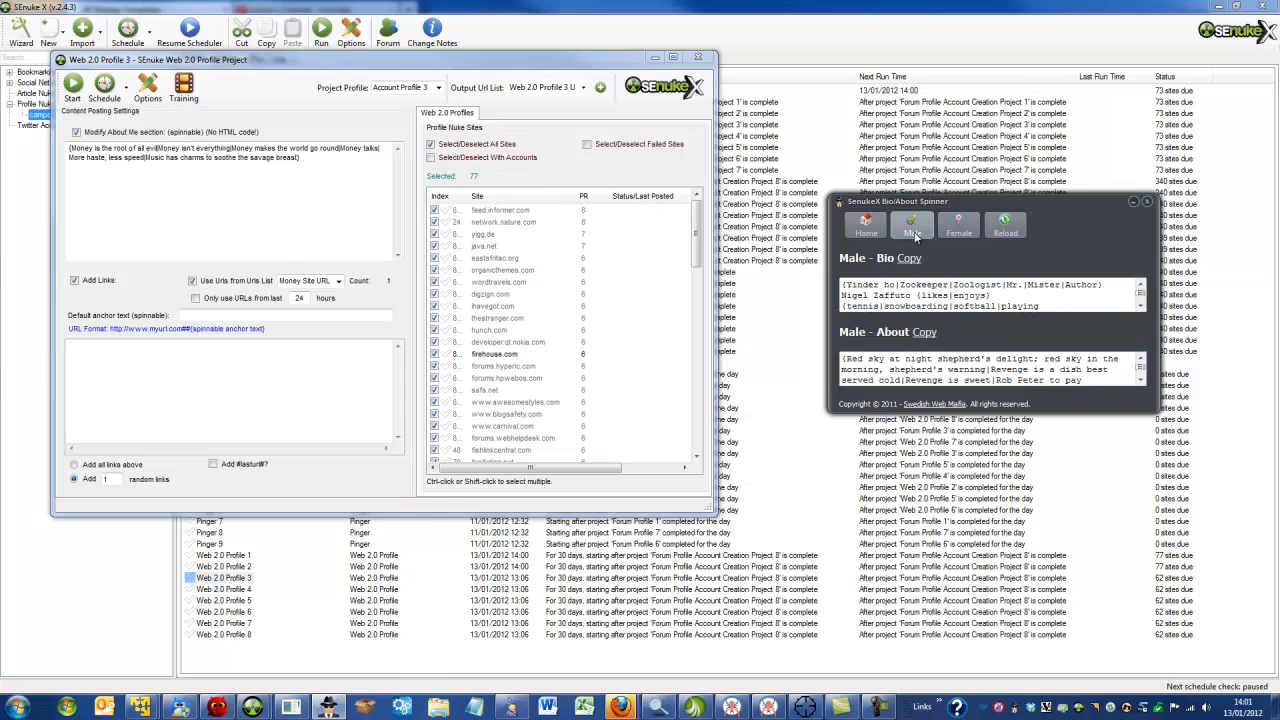
{"action": "left_click", "coordinate": [925, 334]}
{"action": "left_click_drag", "start_coordinate": [321, 164], "coordinate": [3, 77]}
{"action": "key", "text": "ctrl+v"}
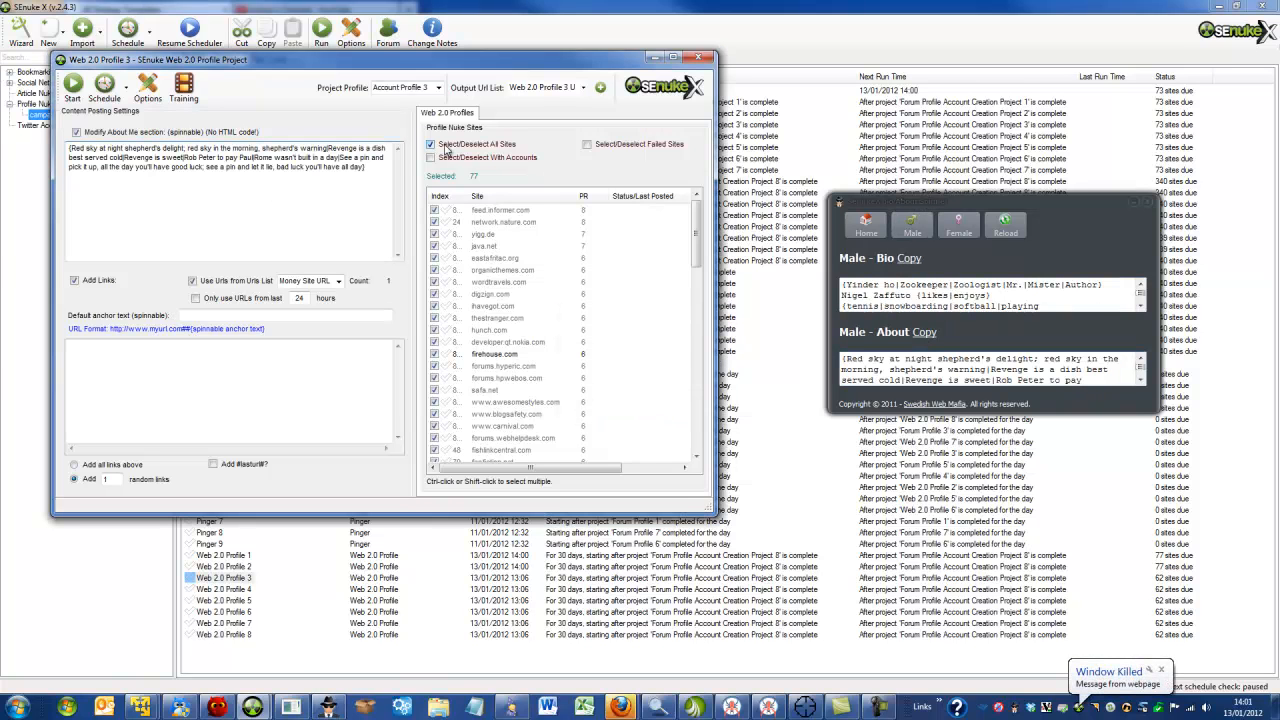
{"action": "left_click", "coordinate": [697, 57]}
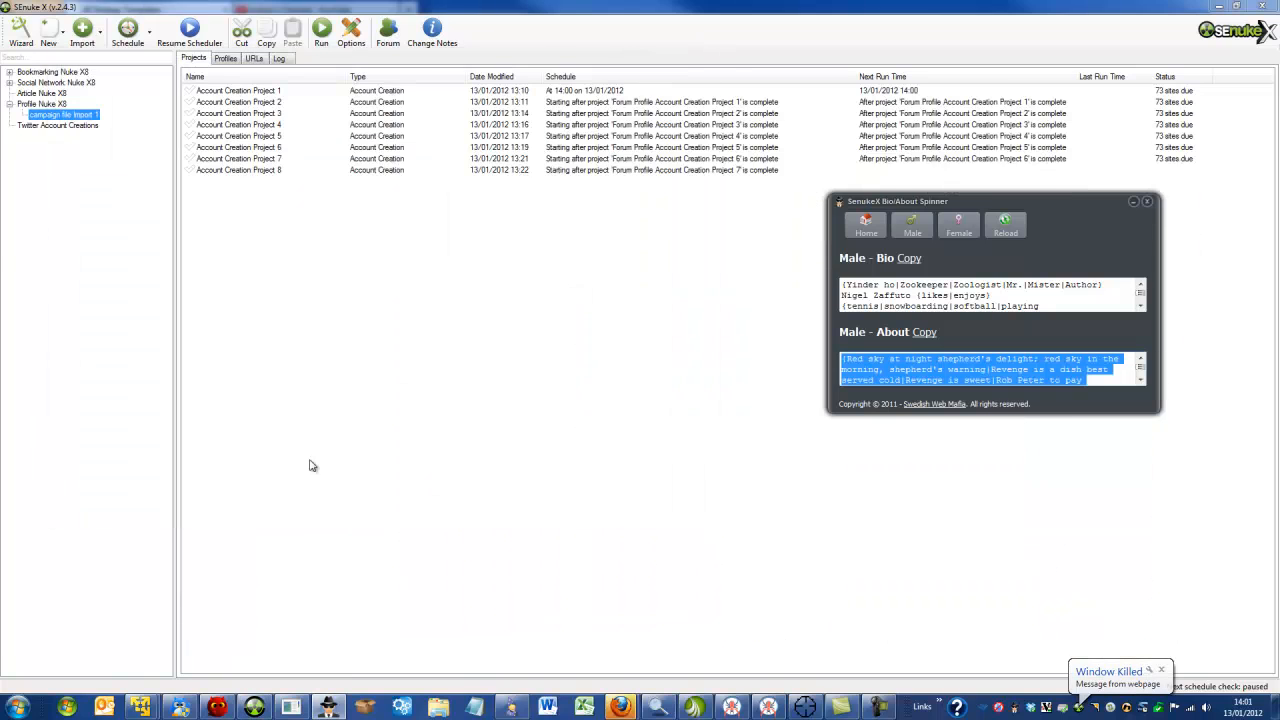
Step: Replace Web 2.0 Profile 4's About Me text with a generated Female About text, select all sites, and close the project
{"action": "double_click", "coordinate": [236, 590]}
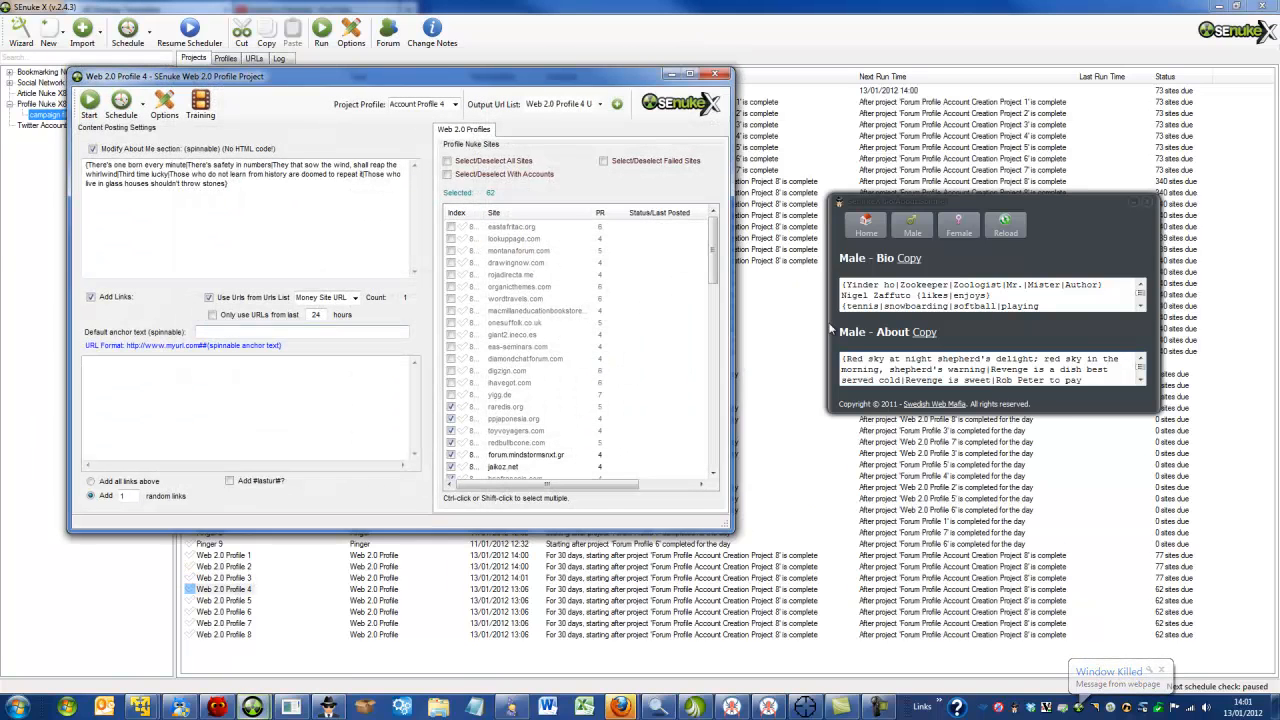
{"action": "left_click", "coordinate": [924, 332]}
{"action": "left_click", "coordinate": [959, 225]}
{"action": "left_click", "coordinate": [937, 332]}
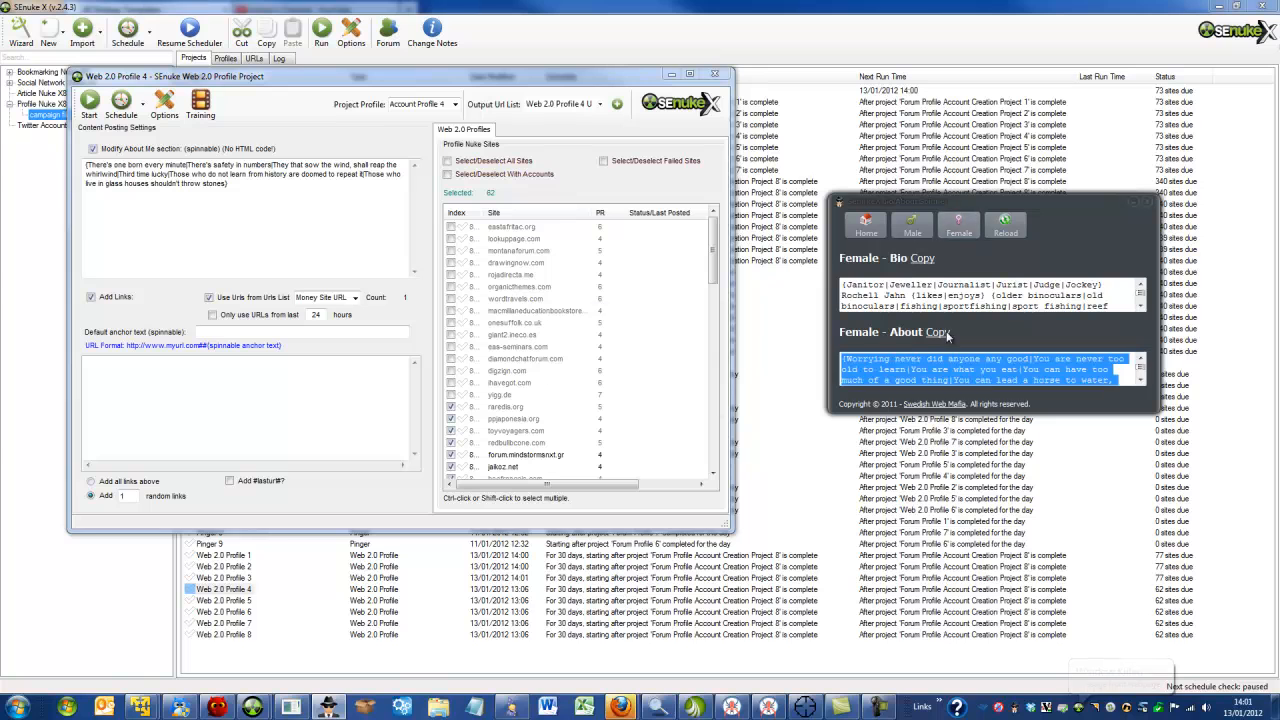
{"action": "key", "text": "Return"}
{"action": "left_click", "coordinate": [310, 206]}
{"action": "key", "text": "ctrl+a"}
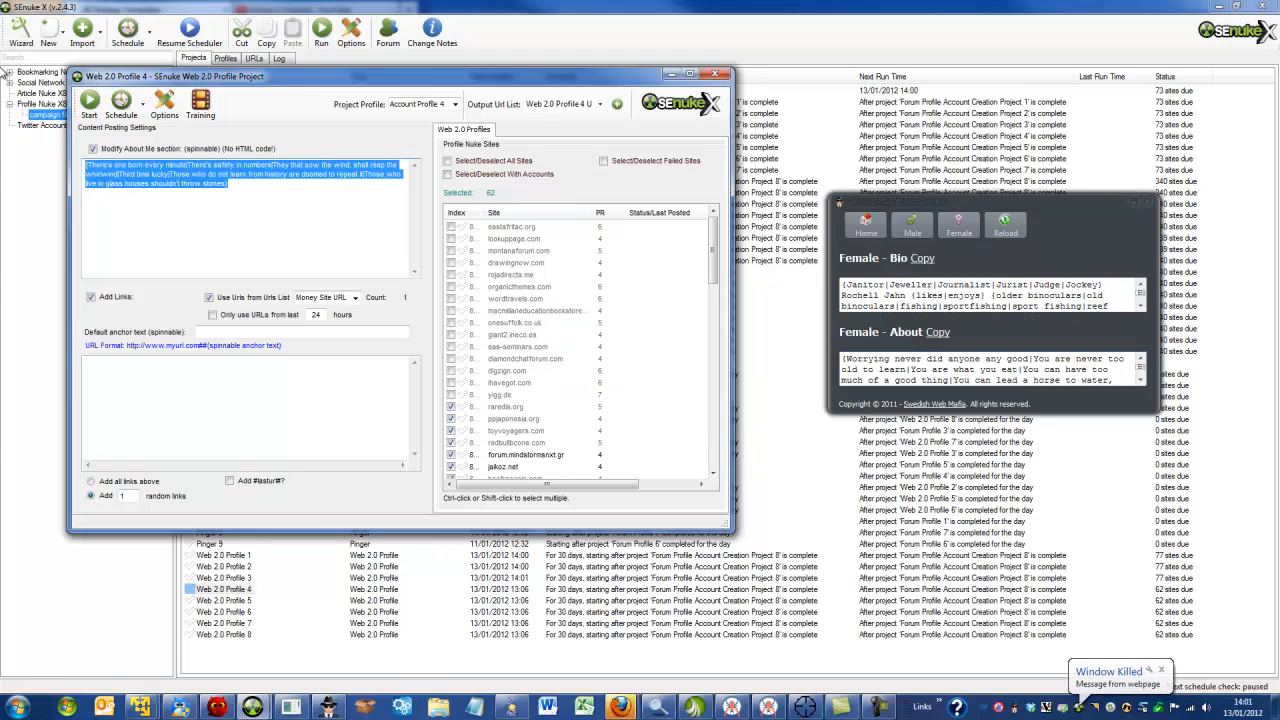
{"action": "key", "text": "ctrl+v"}
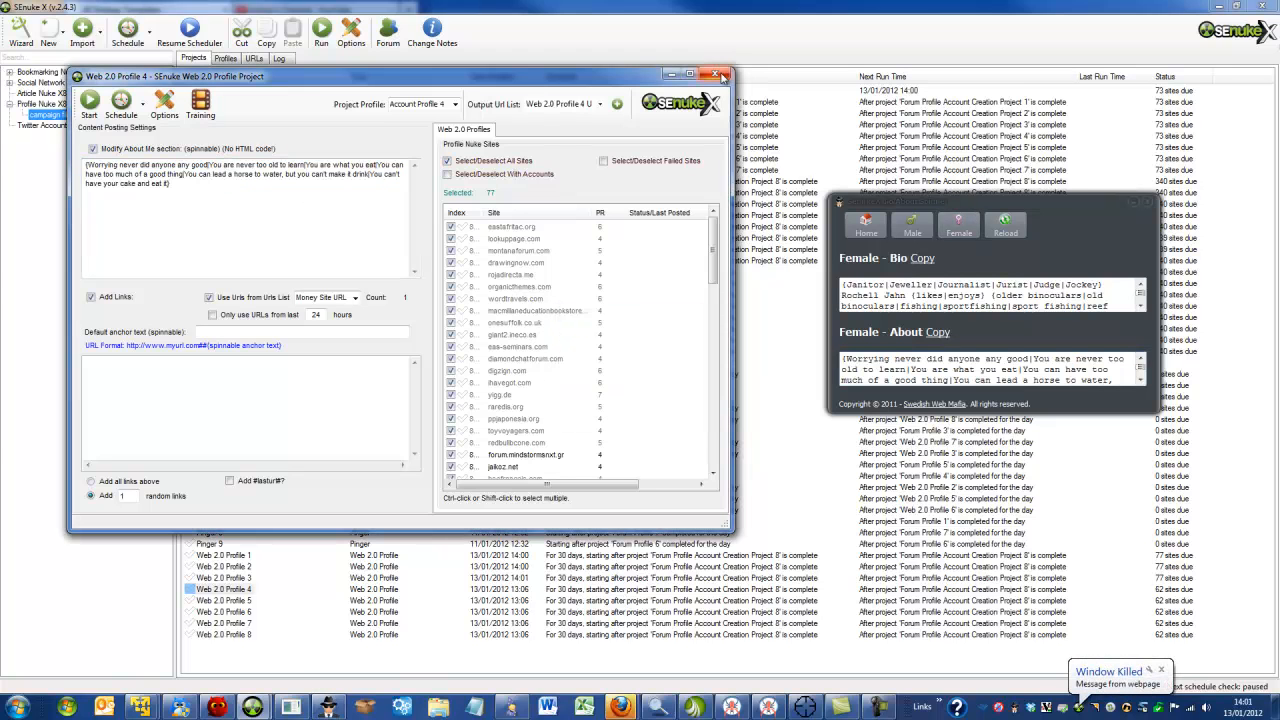
{"action": "left_click", "coordinate": [714, 74]}
Step: Replace Web 2.0 Profile 5's About Me text with a generated Male About text, select all sites, and close the project
{"action": "double_click", "coordinate": [240, 601]}
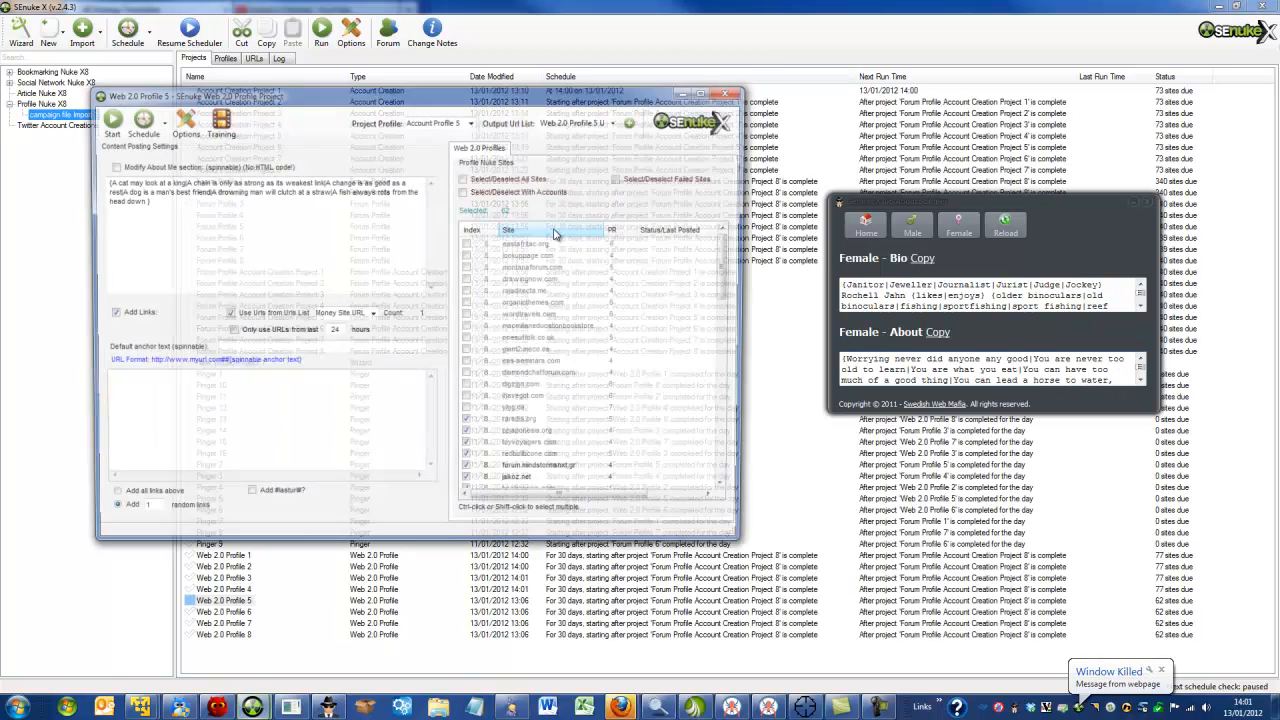
{"action": "left_click", "coordinate": [918, 230]}
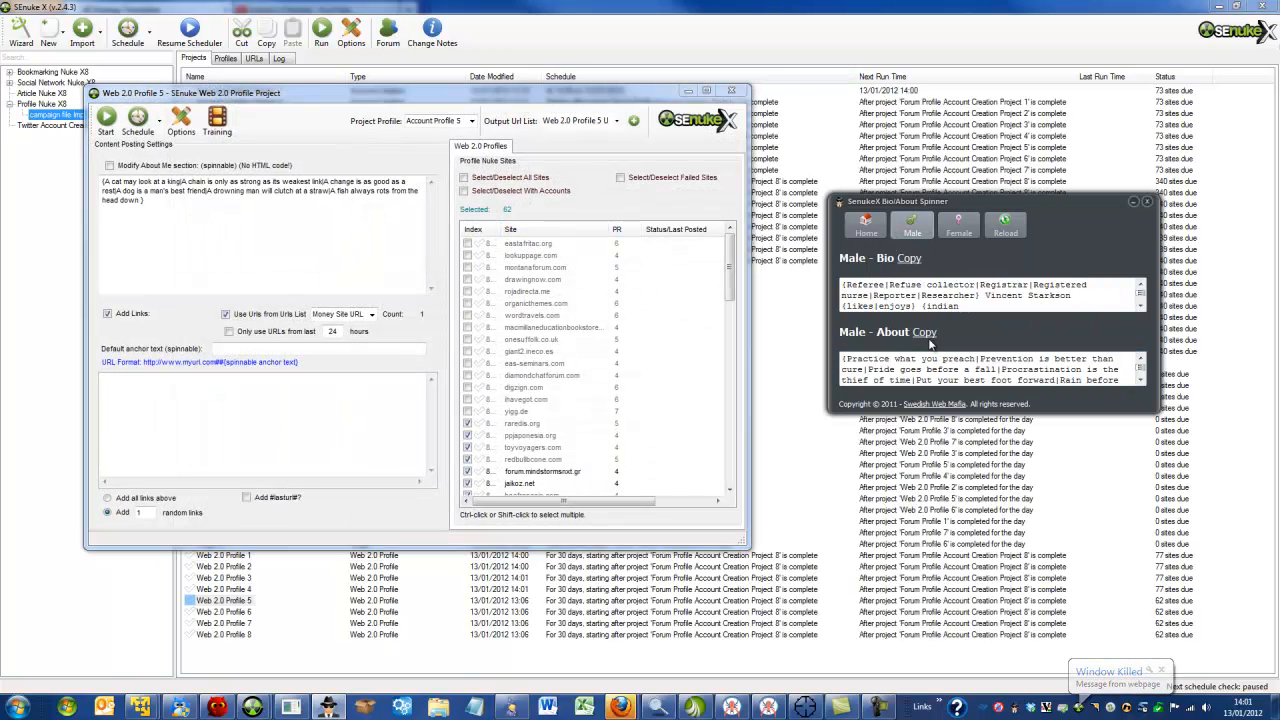
{"action": "left_click", "coordinate": [924, 332]}
{"action": "key", "text": "Return"}
{"action": "left_click", "coordinate": [352, 245]}
{"action": "key", "text": "ctrl+a"}
{"action": "key", "text": "ctrl+v"}
{"action": "left_click", "coordinate": [512, 178]}
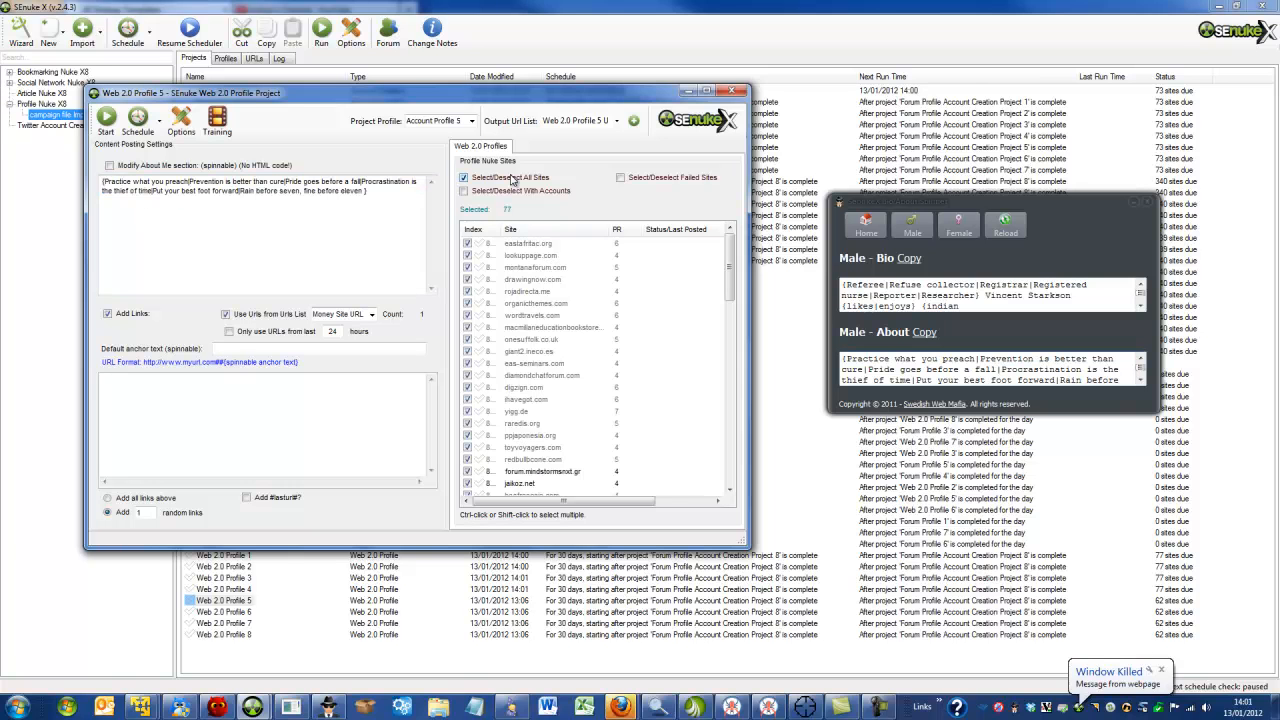
{"action": "left_click", "coordinate": [735, 93]}
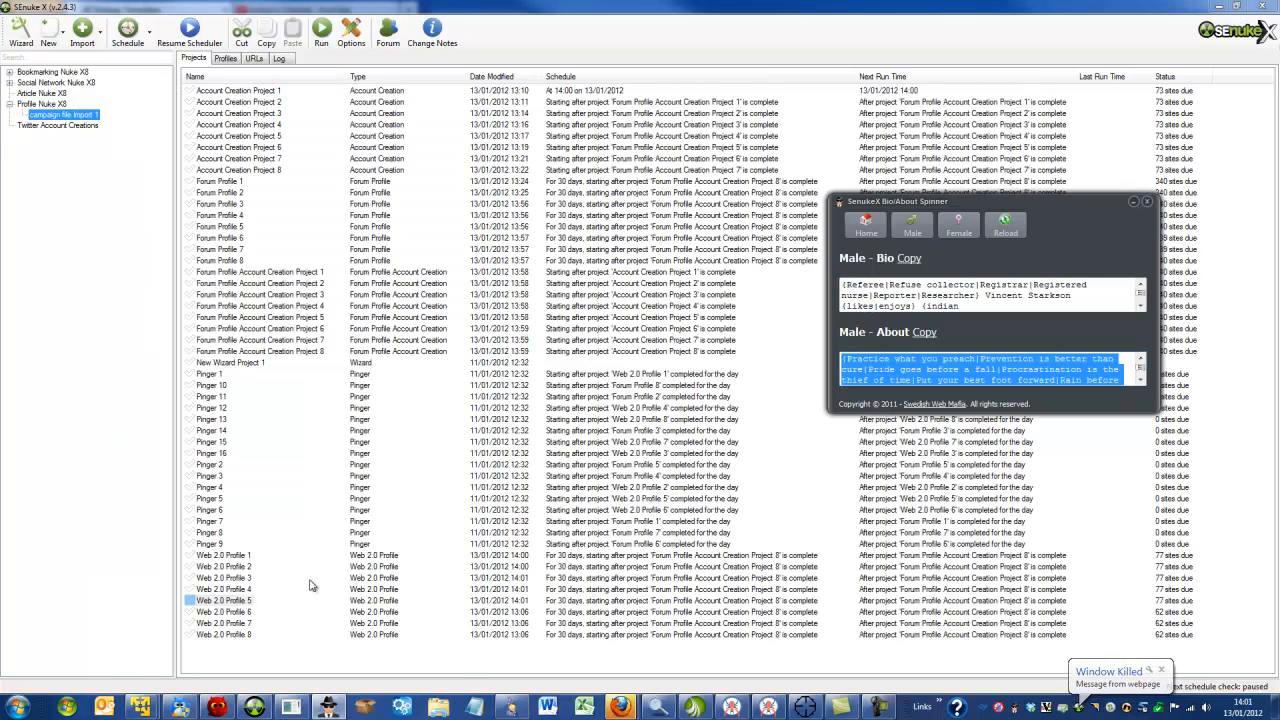
Step: Replace Web 2.0 Profile 6's About Me text with a generated Female About text, select all sites, and close the project
{"action": "double_click", "coordinate": [240, 611]}
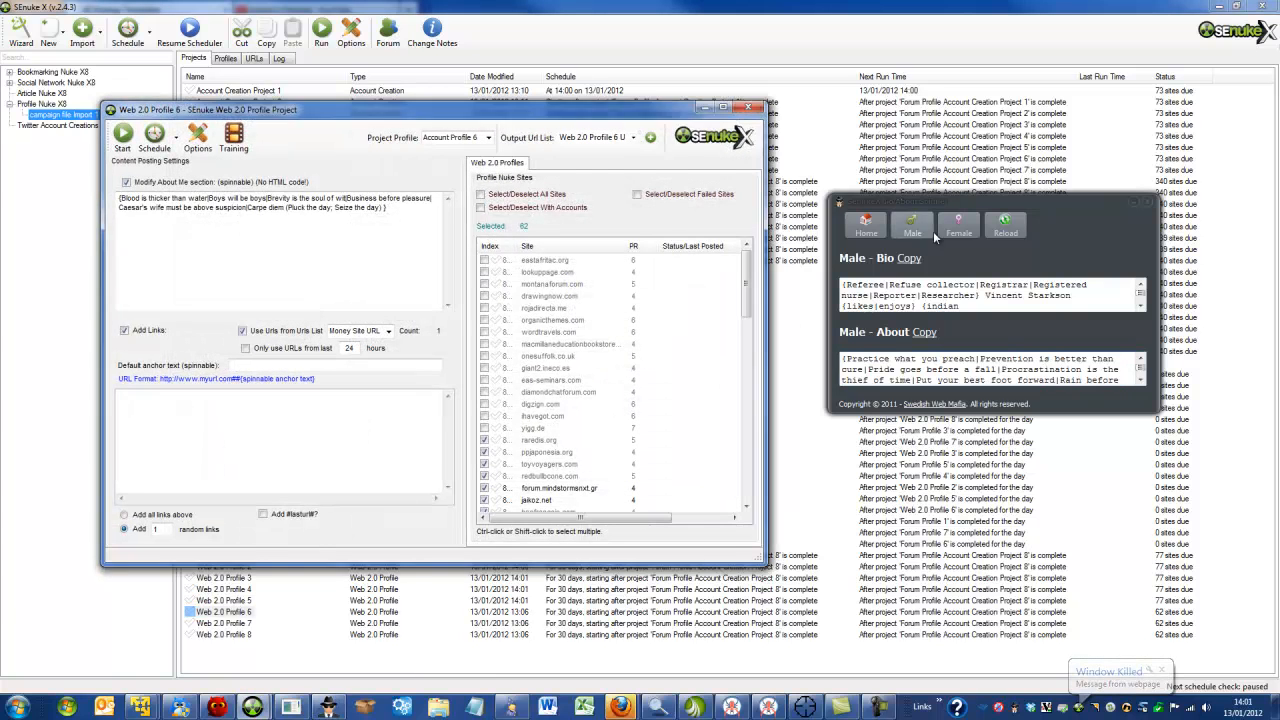
{"action": "left_click", "coordinate": [959, 224]}
{"action": "left_click", "coordinate": [937, 332]}
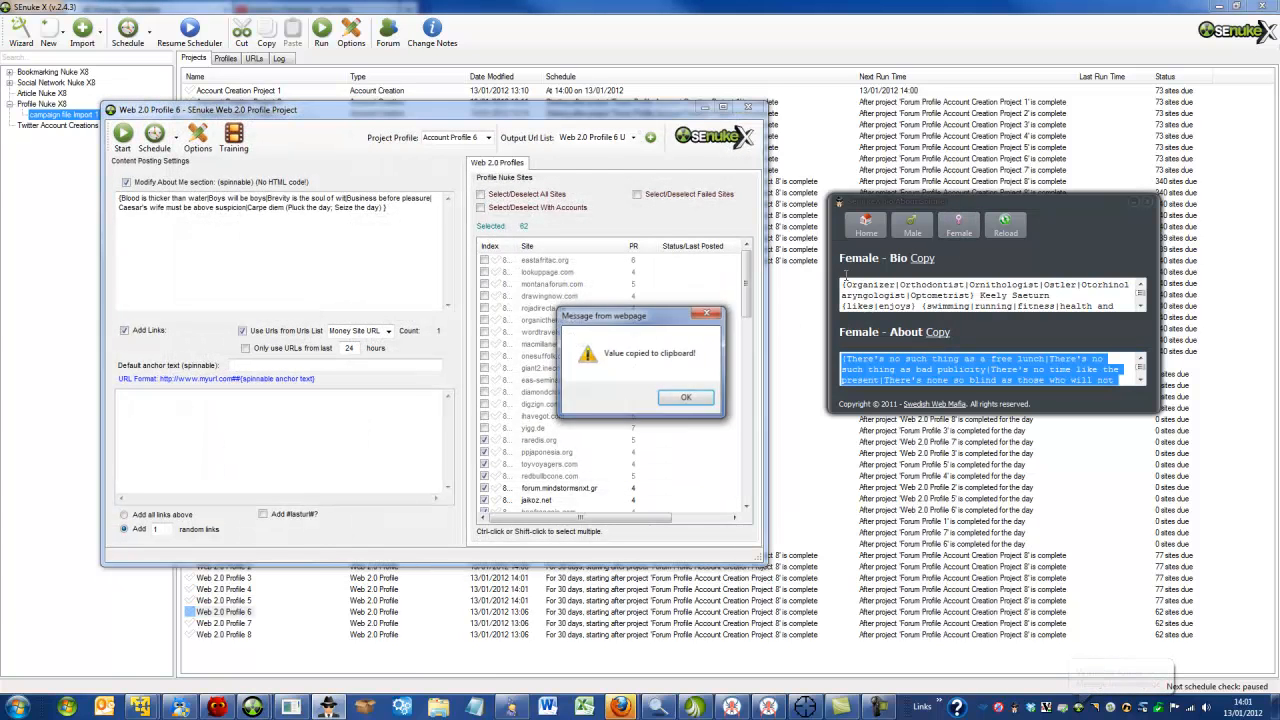
{"action": "left_click", "coordinate": [396, 223]}
{"action": "key", "text": "ctrl+a"}
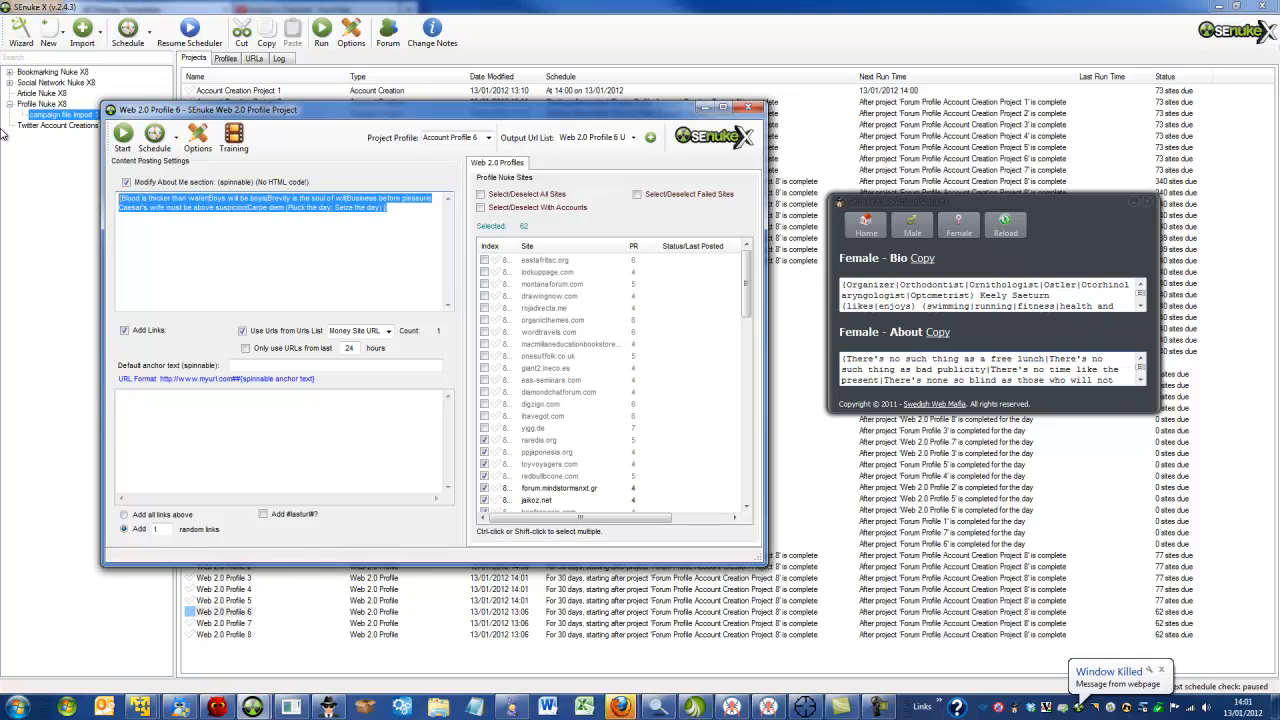
{"action": "key", "text": "ctrl+v"}
{"action": "left_click", "coordinate": [540, 194]}
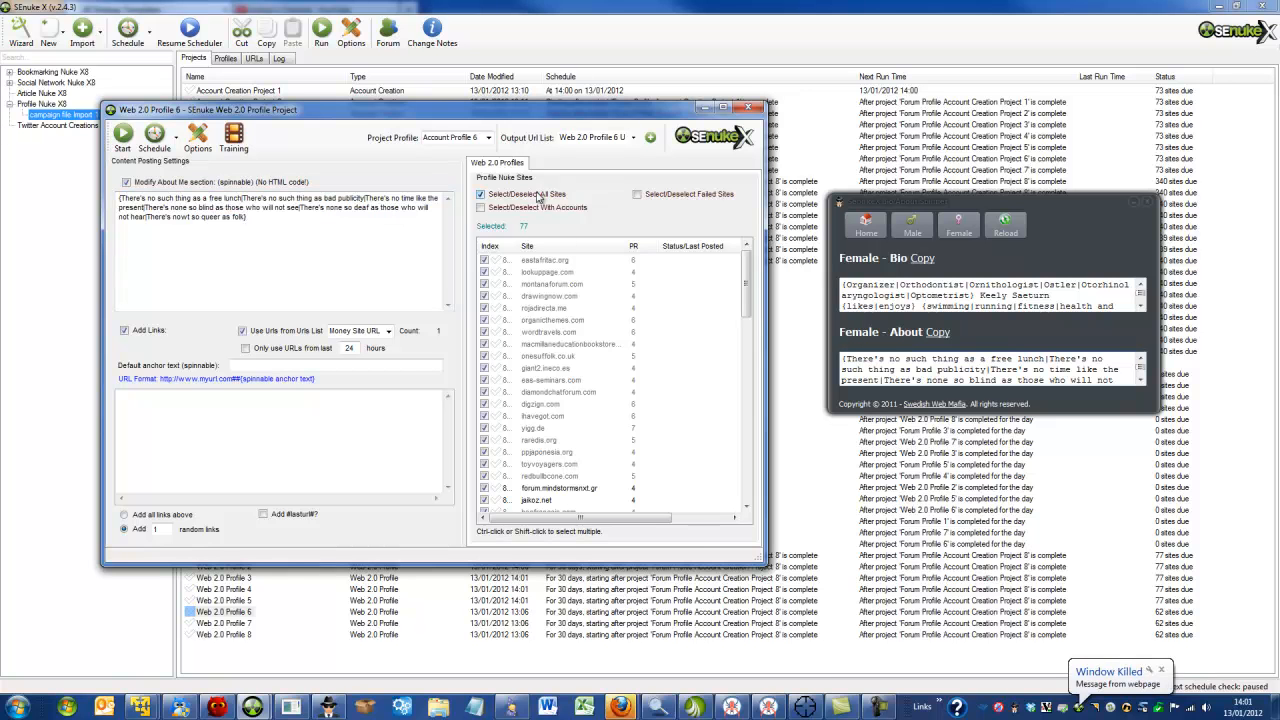
{"action": "left_click", "coordinate": [748, 107]}
Step: Replace Web 2.0 Profile 7's About Me text with a generated Male About text, select all sites, and close the project
{"action": "left_click", "coordinate": [241, 623]}
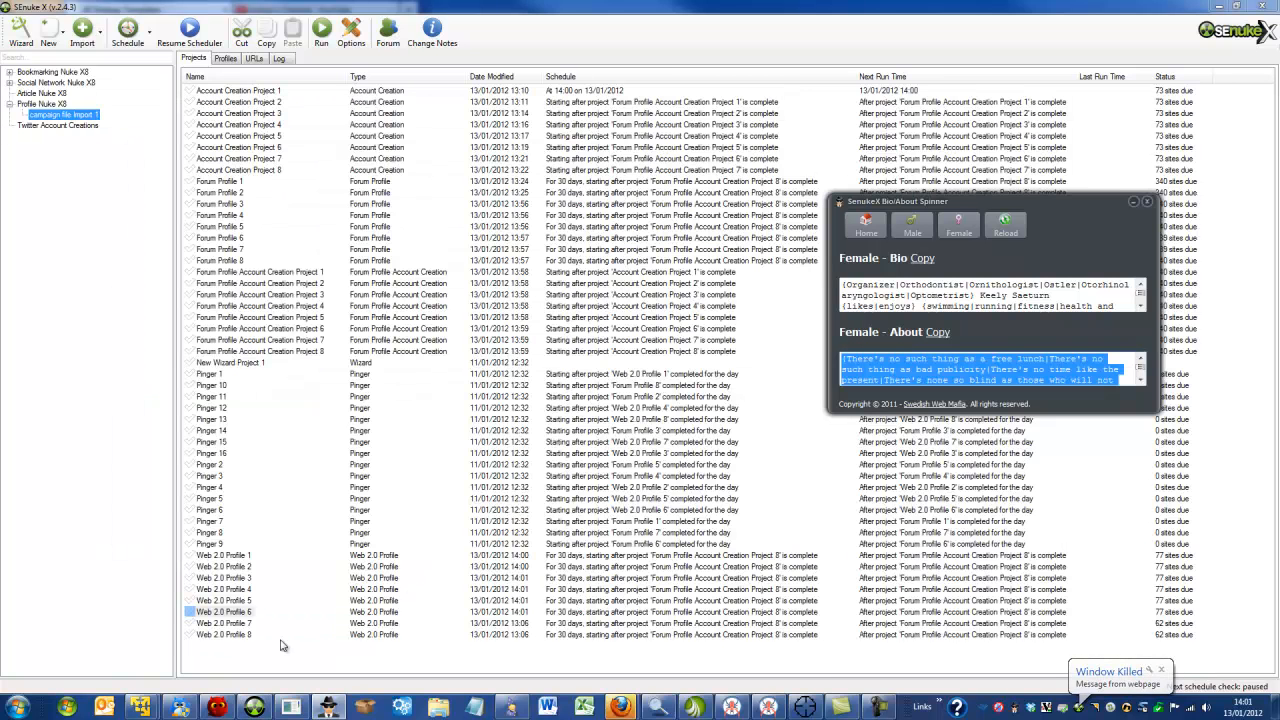
{"action": "double_click", "coordinate": [241, 623]}
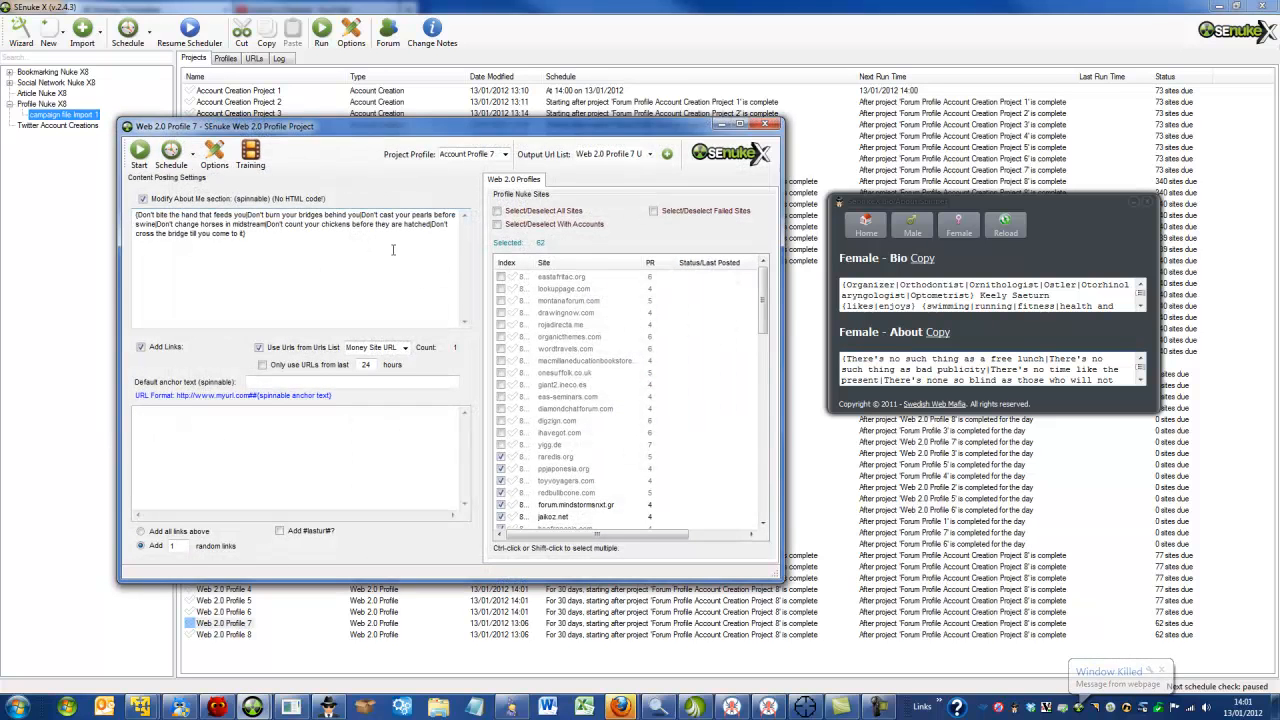
{"action": "left_click", "coordinate": [912, 225]}
{"action": "left_click", "coordinate": [924, 332]}
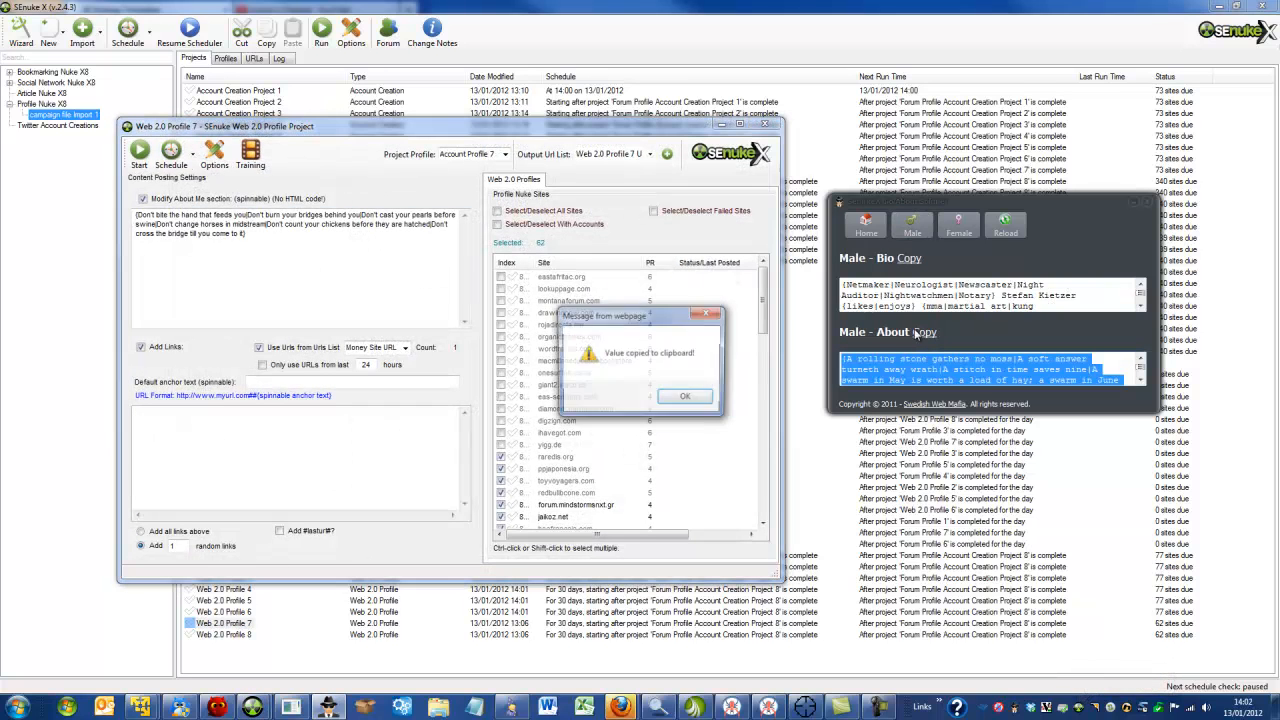
{"action": "key", "text": "Return"}
{"action": "left_click", "coordinate": [335, 279]}
{"action": "key", "text": "ctrl+a"}
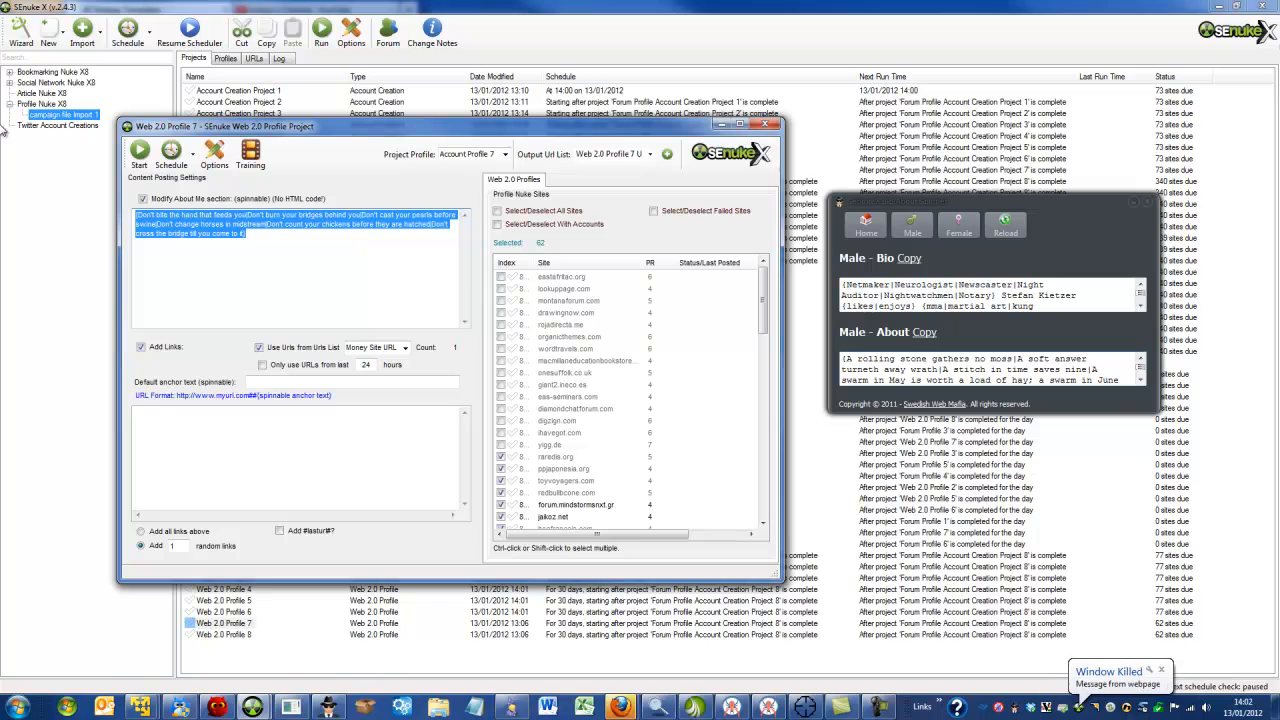
{"action": "key", "text": "ctrl+v"}
{"action": "left_click", "coordinate": [546, 213]}
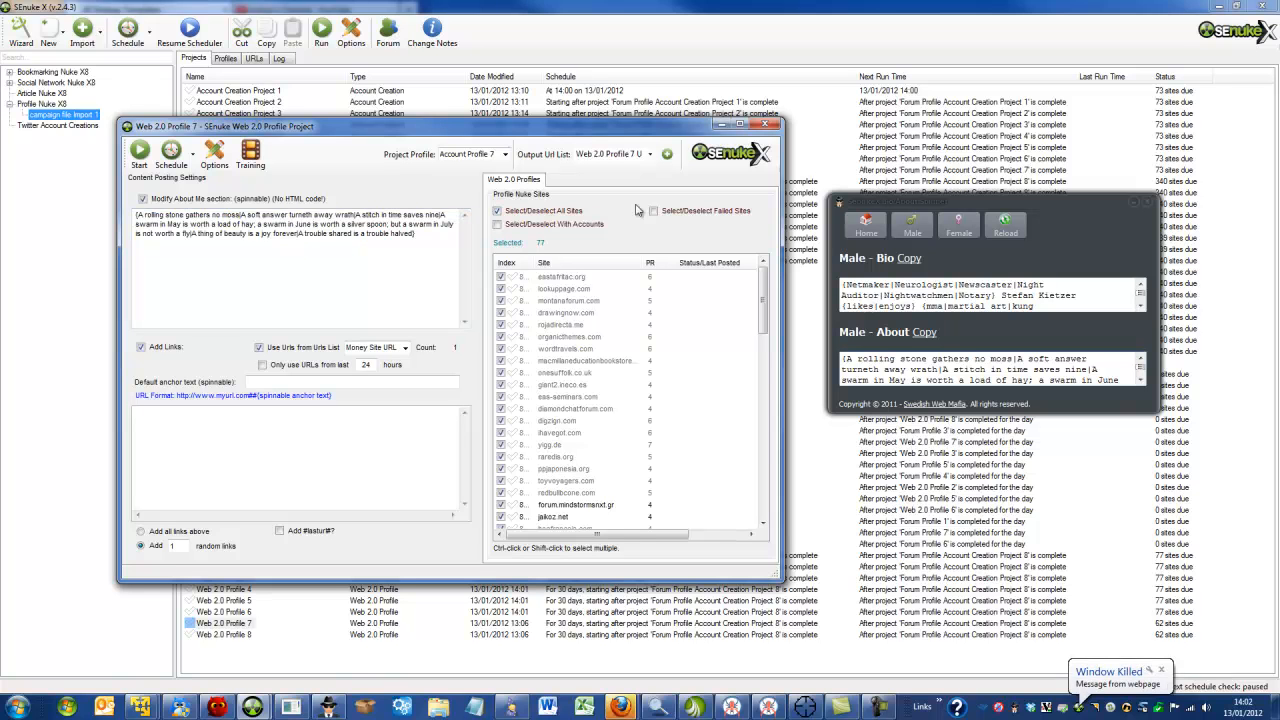
{"action": "left_click", "coordinate": [770, 126]}
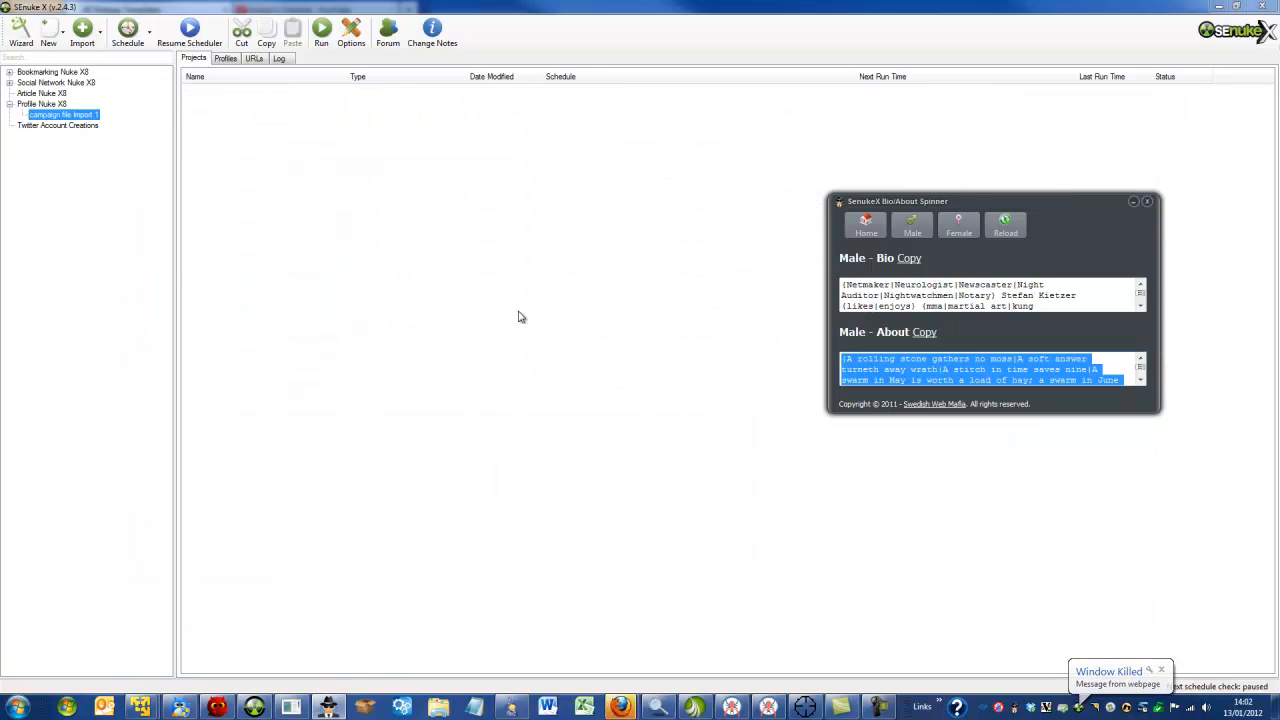
Step: Replace Web 2.0 Profile 8's About Me text with a generated Female About text, select all sites, and close the project
{"action": "double_click", "coordinate": [222, 635]}
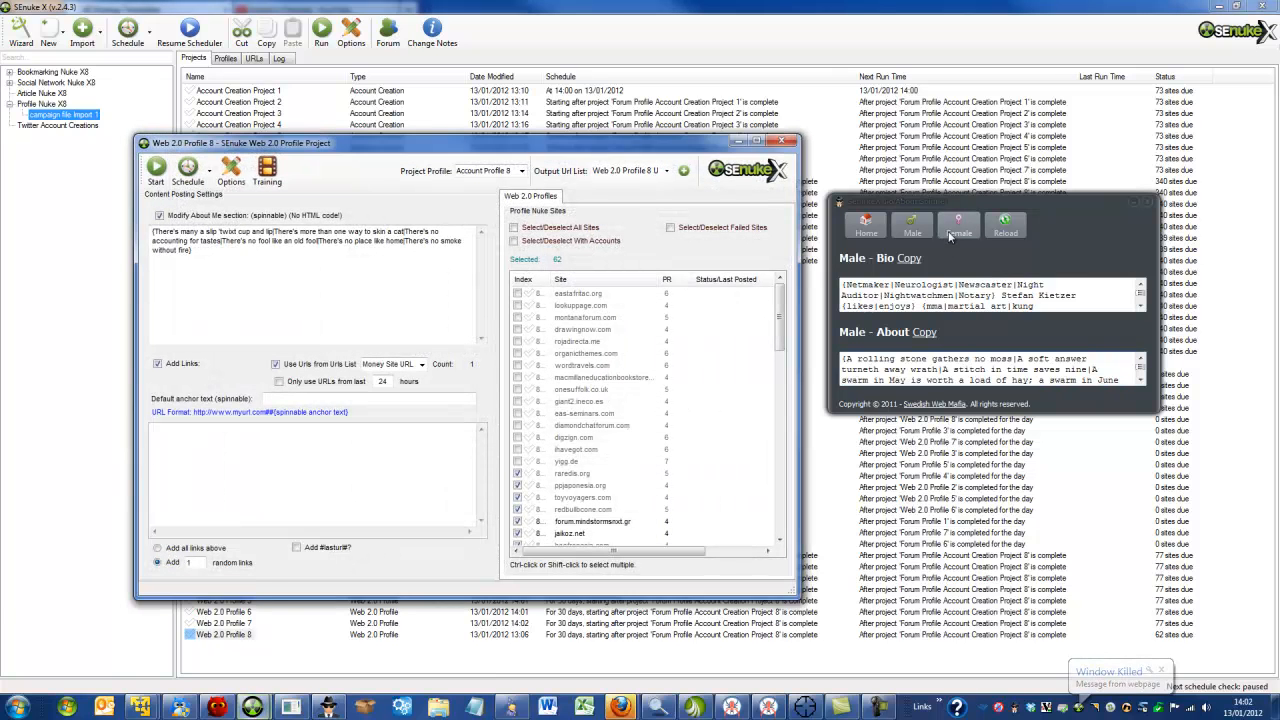
{"action": "left_click", "coordinate": [959, 225]}
{"action": "left_click", "coordinate": [936, 333]}
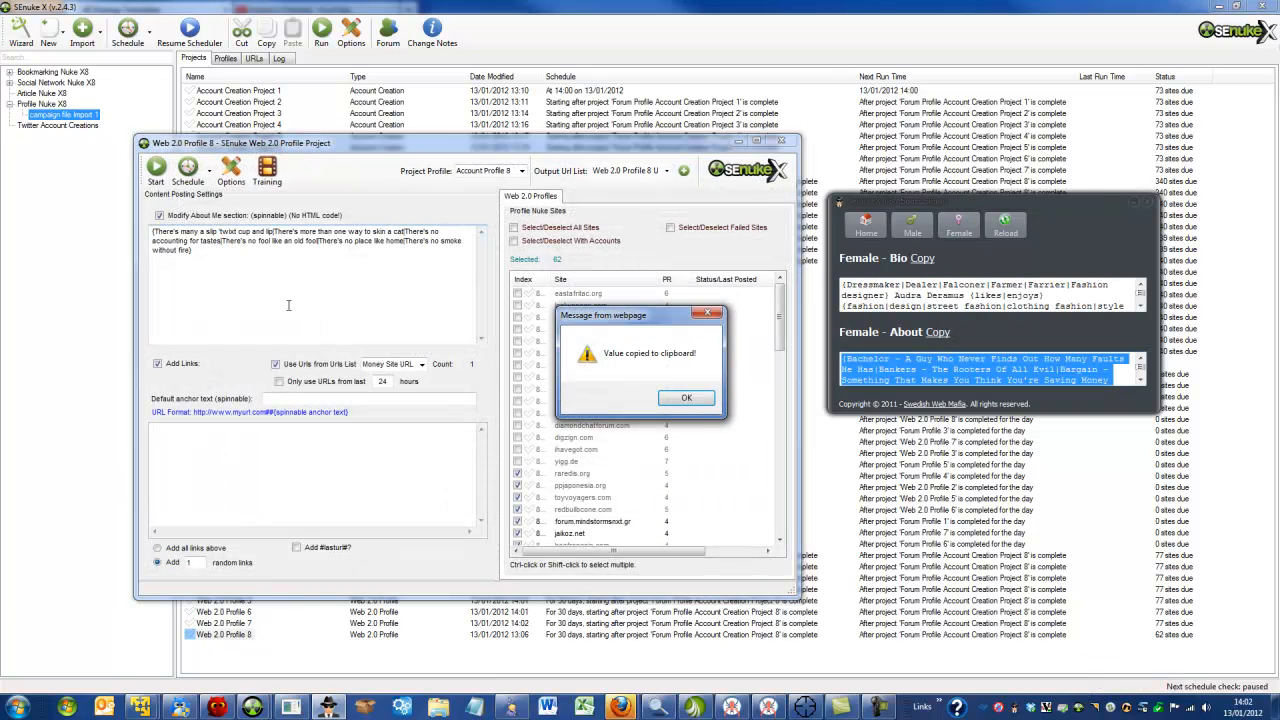
{"action": "left_click", "coordinate": [323, 271]}
{"action": "key", "text": "ctrl+a"}
{"action": "key", "text": "ctrl+v"}
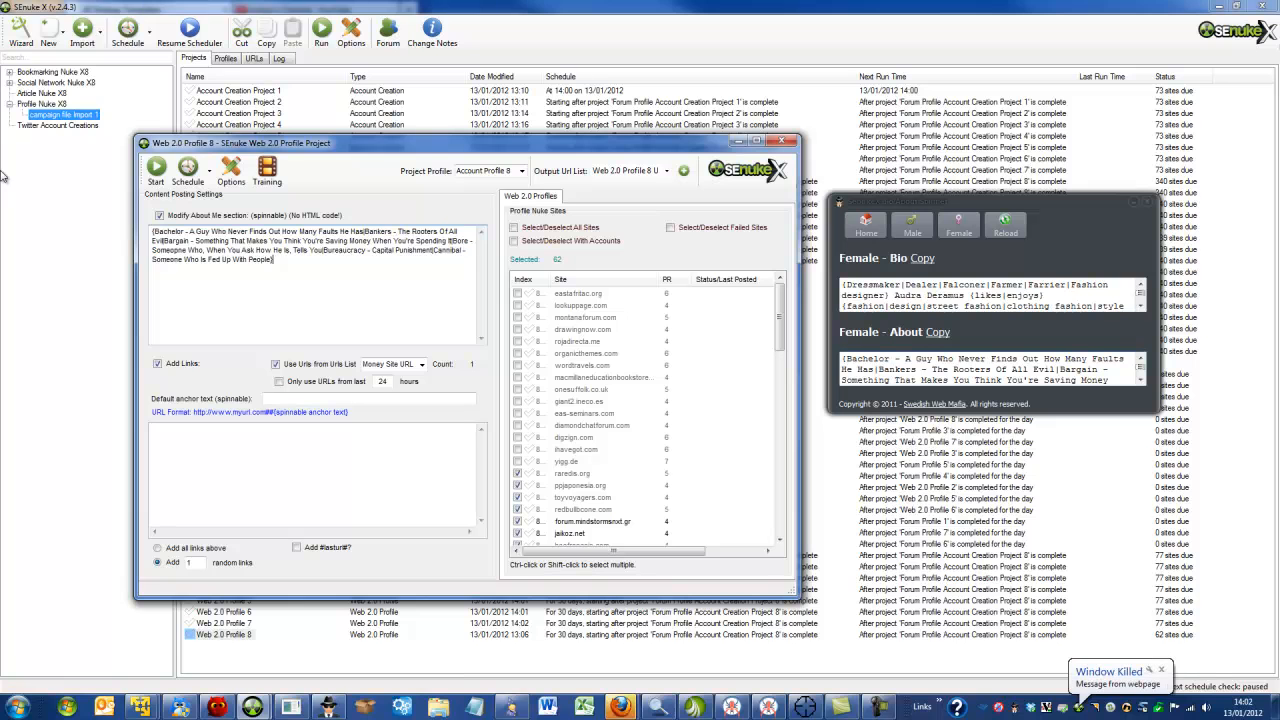
{"action": "left_click", "coordinate": [514, 228]}
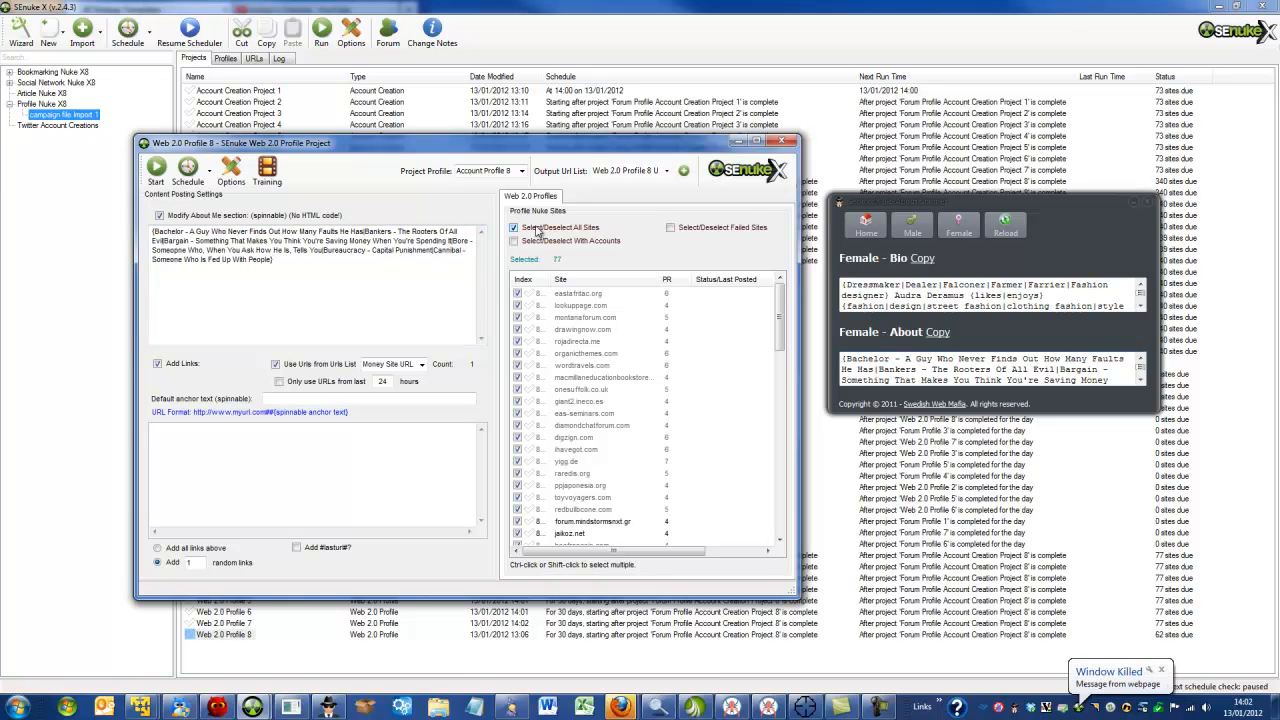
{"action": "left_click", "coordinate": [788, 142]}
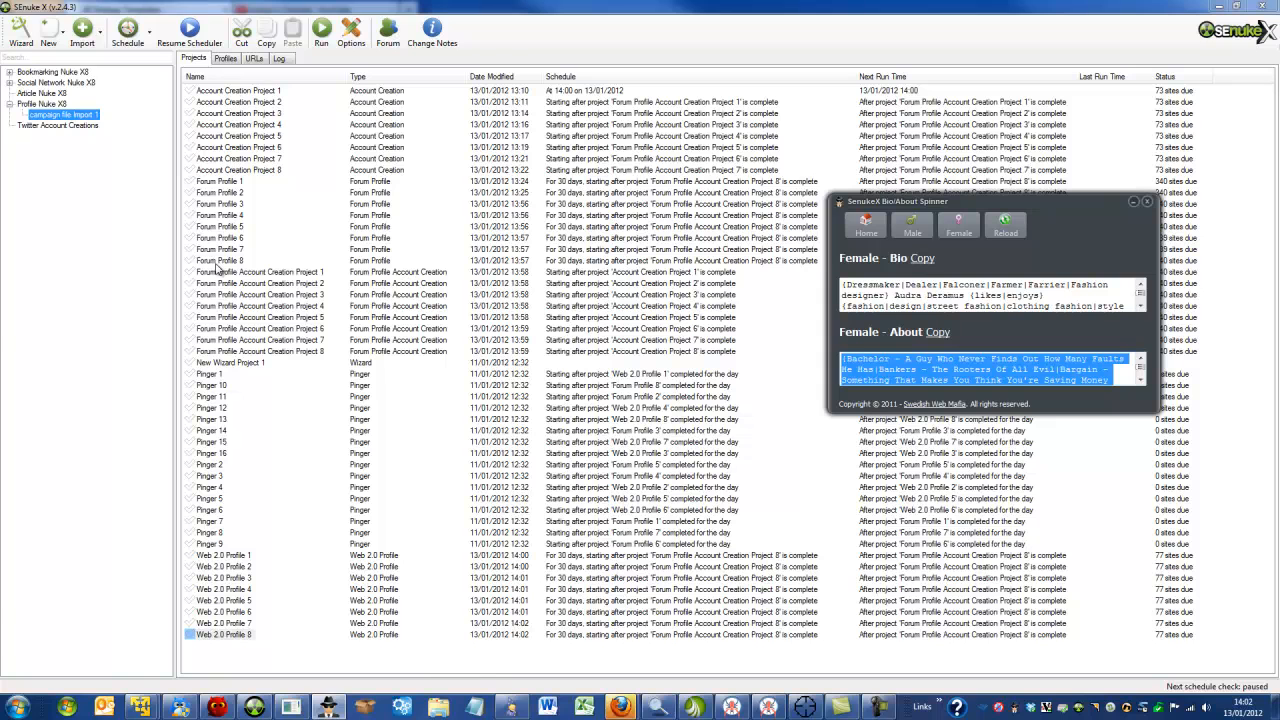
Step: Select the eight Account Creation projects, and open Money Site URL List 1 from the campaign's URL lists
{"action": "left_click", "coordinate": [266, 92]}
{"action": "left_click", "coordinate": [258, 170], "text": "shift"}
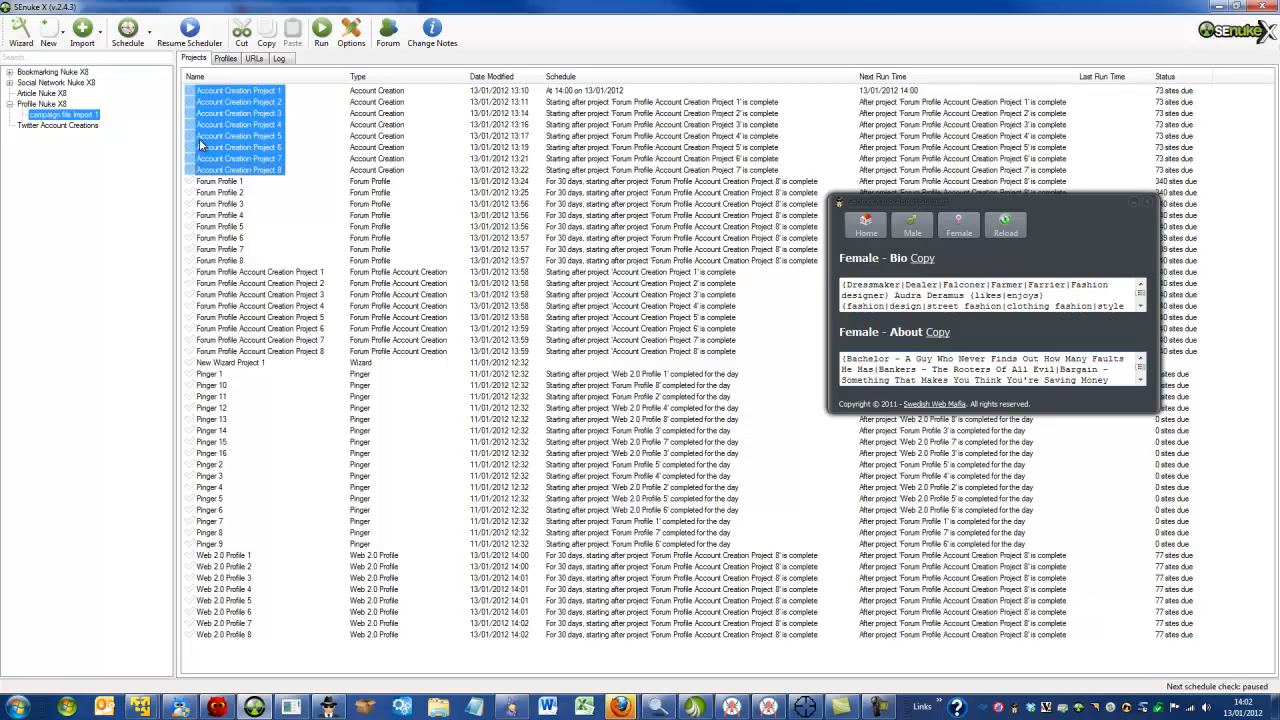
{"action": "left_click", "coordinate": [253, 59]}
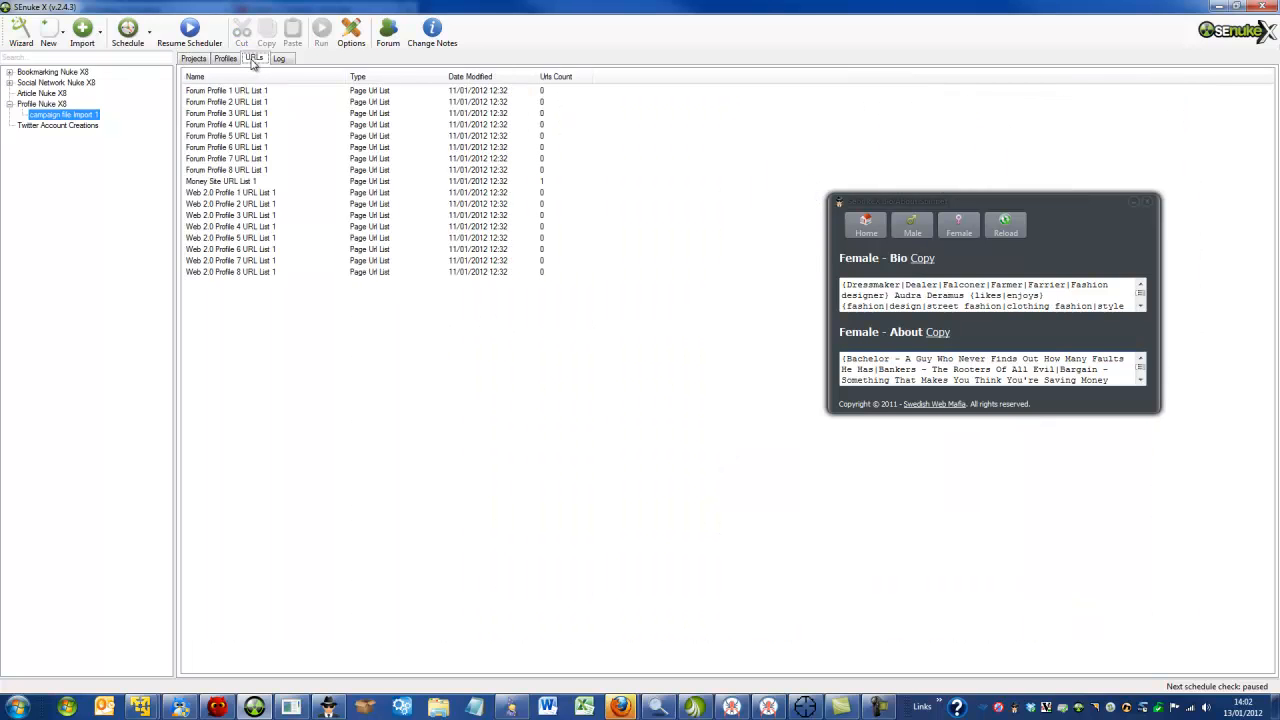
{"action": "double_click", "coordinate": [231, 182]}
{"action": "left_click_drag", "start_coordinate": [493, 163], "coordinate": [566, 116]}
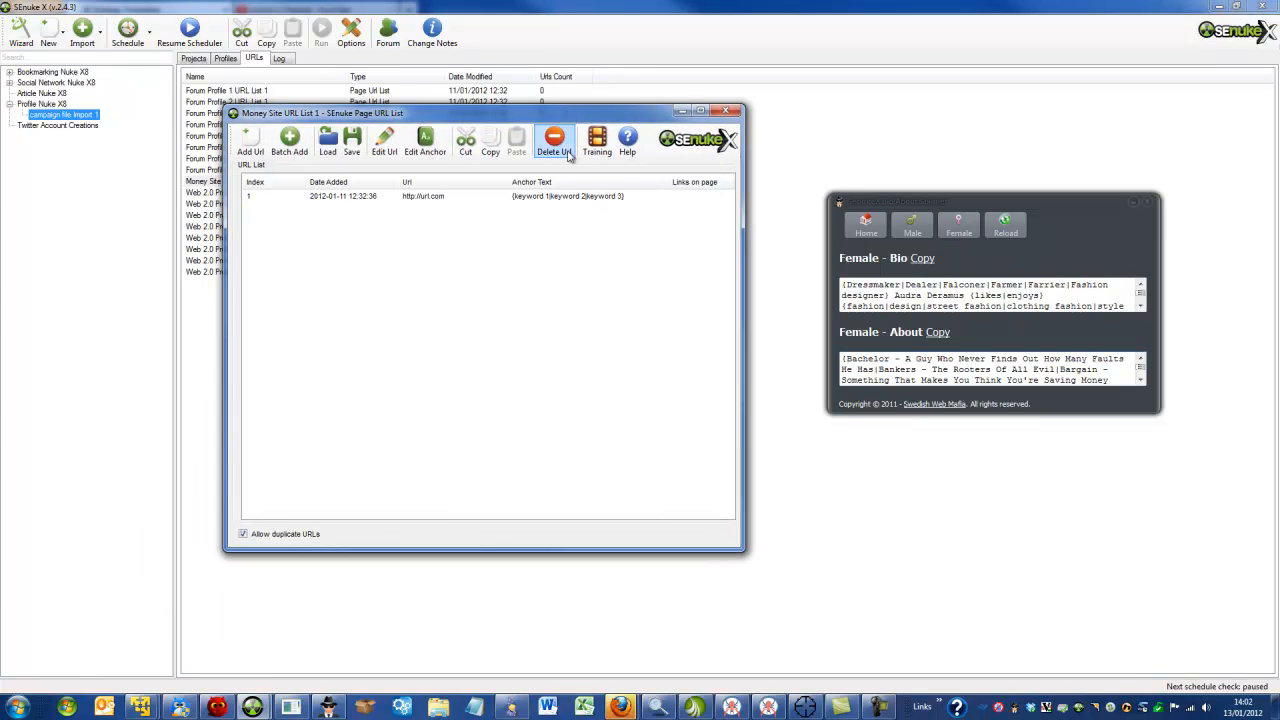
Step: Examine the editable URL and the spinnable anchor text of the only entry in the money site list
{"action": "left_click", "coordinate": [436, 200]}
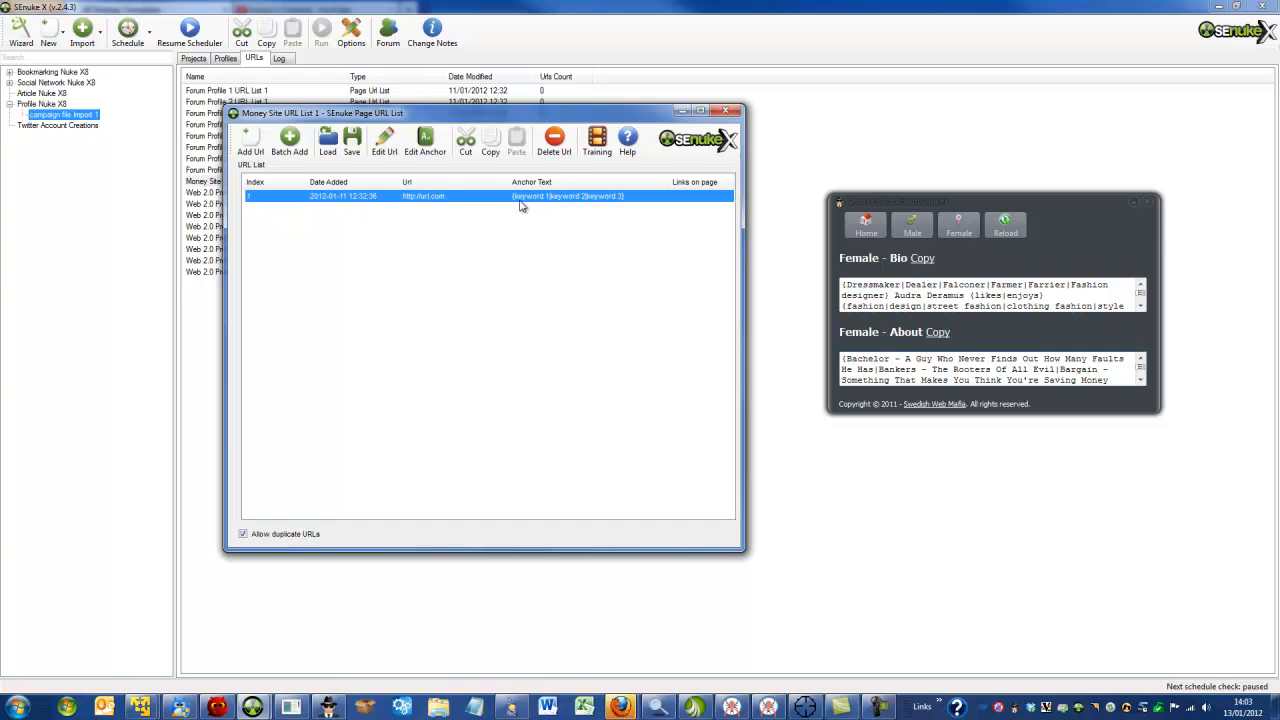
{"action": "right_click", "coordinate": [463, 200]}
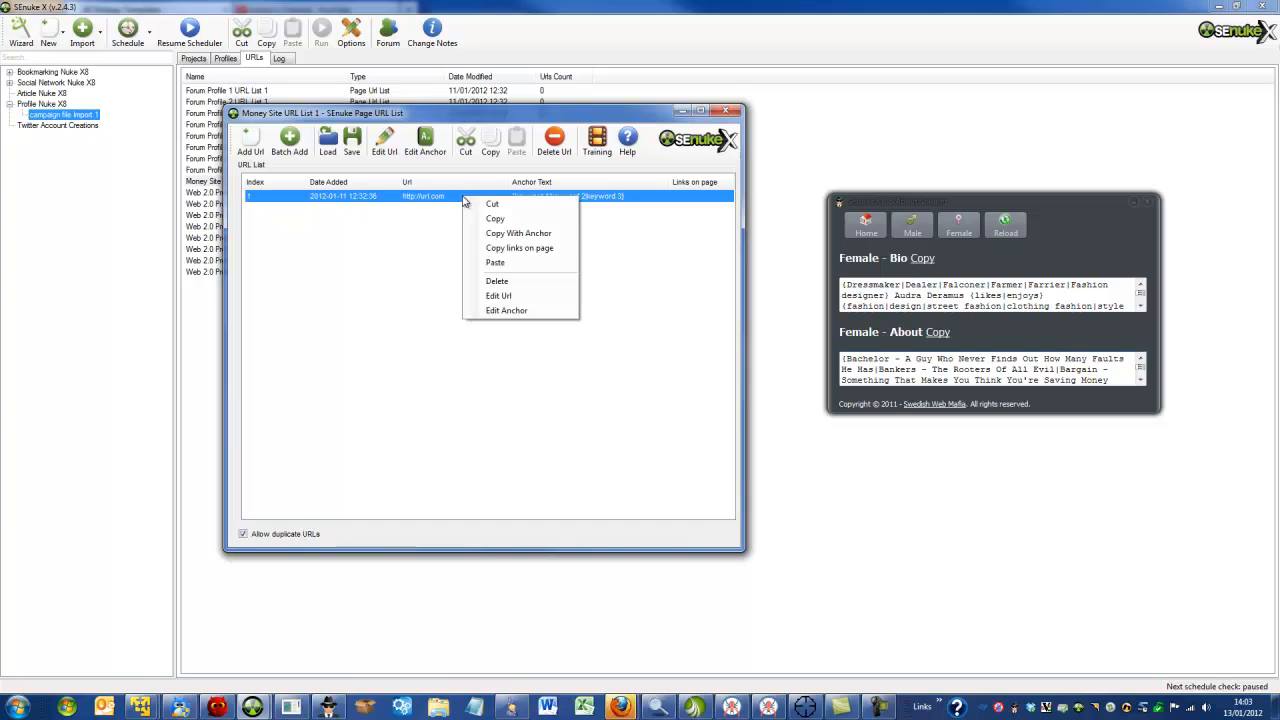
{"action": "left_click", "coordinate": [515, 296]}
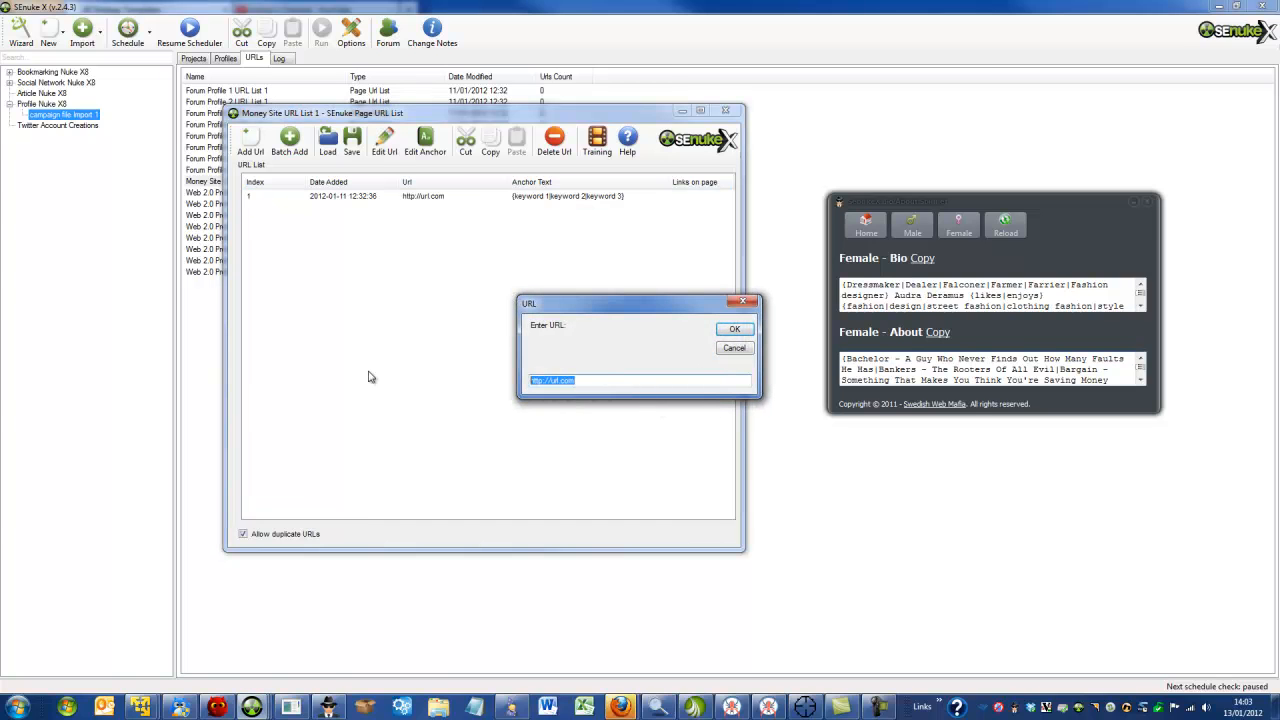
{"action": "left_click", "coordinate": [733, 348]}
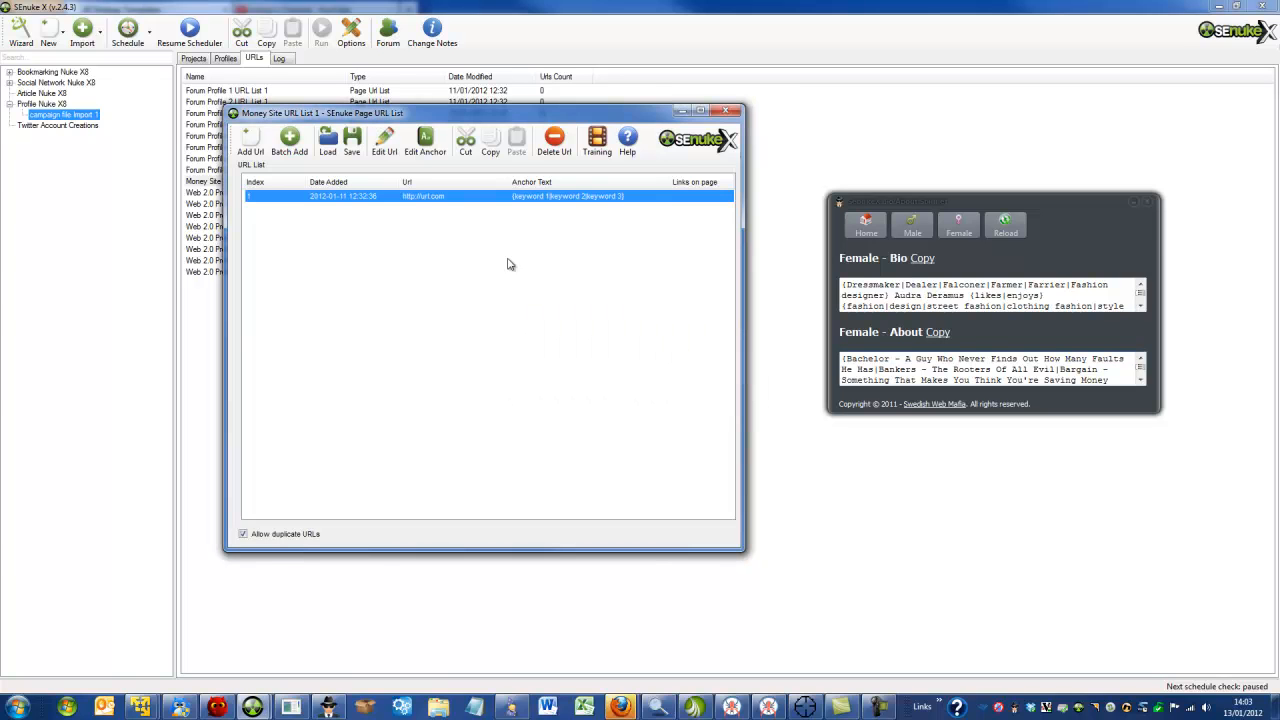
{"action": "right_click", "coordinate": [533, 197]}
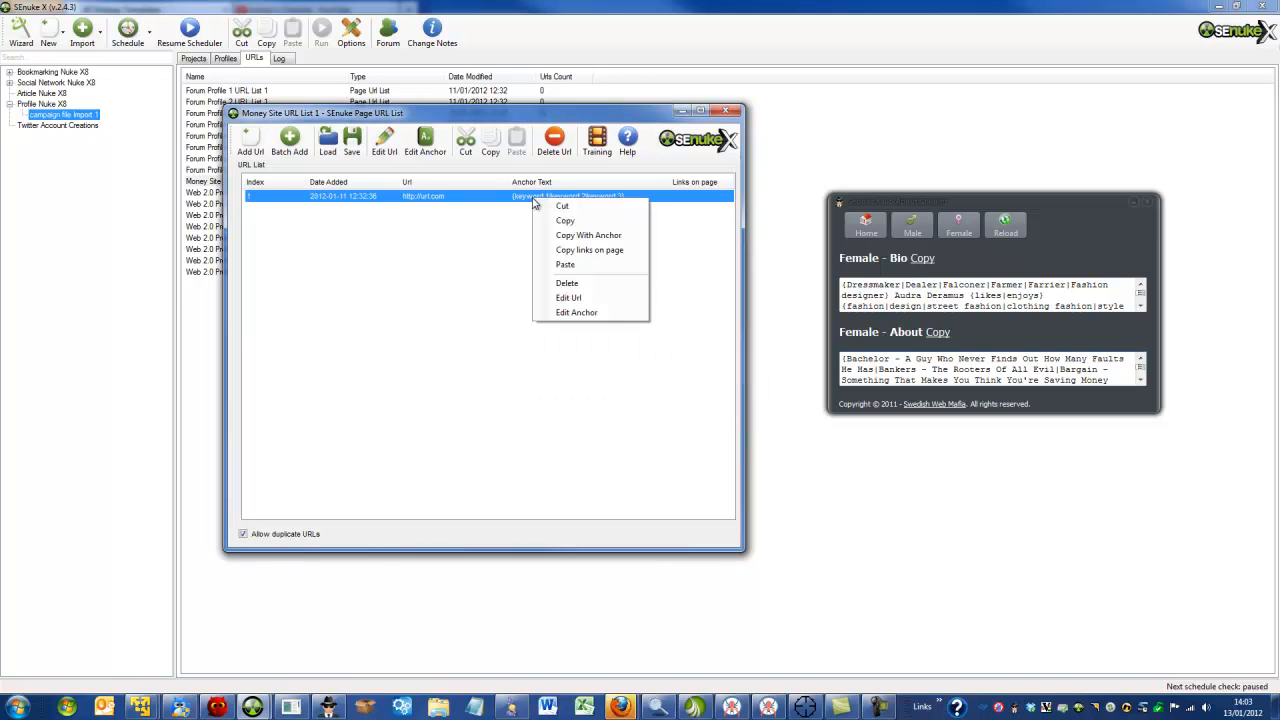
{"action": "left_click", "coordinate": [577, 312]}
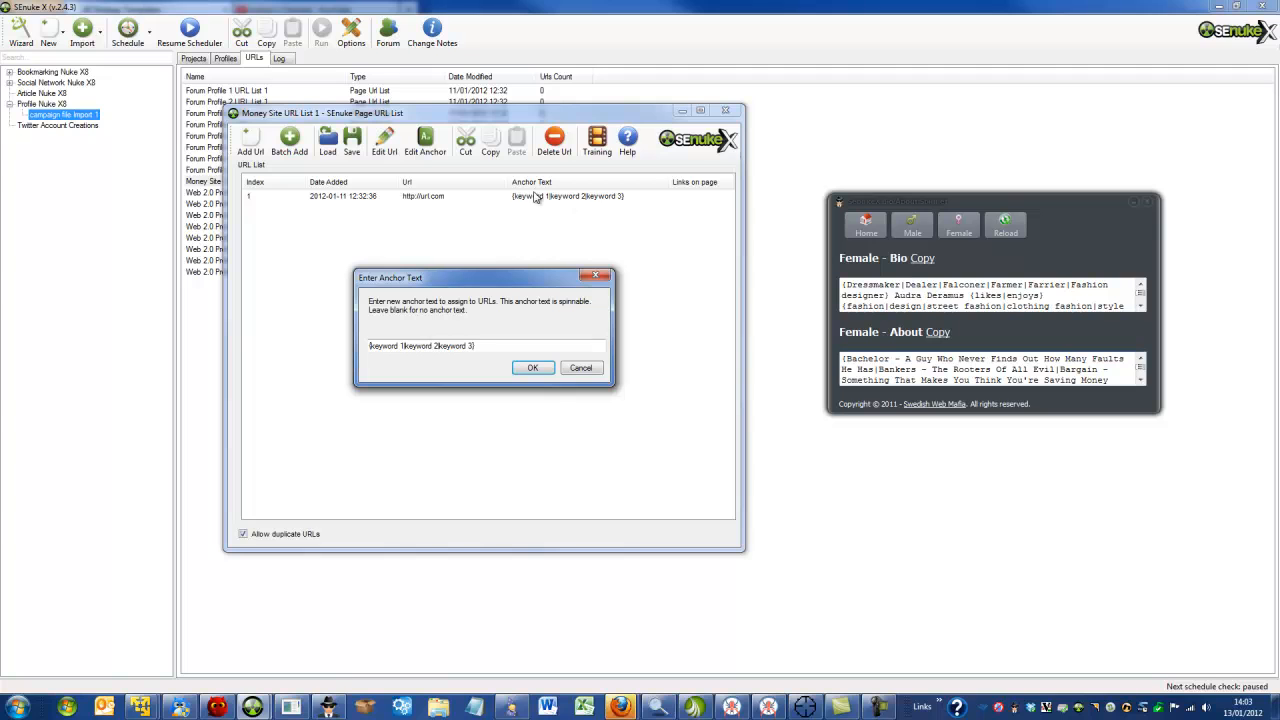
{"action": "left_click_drag", "start_coordinate": [486, 345], "coordinate": [298, 357]}
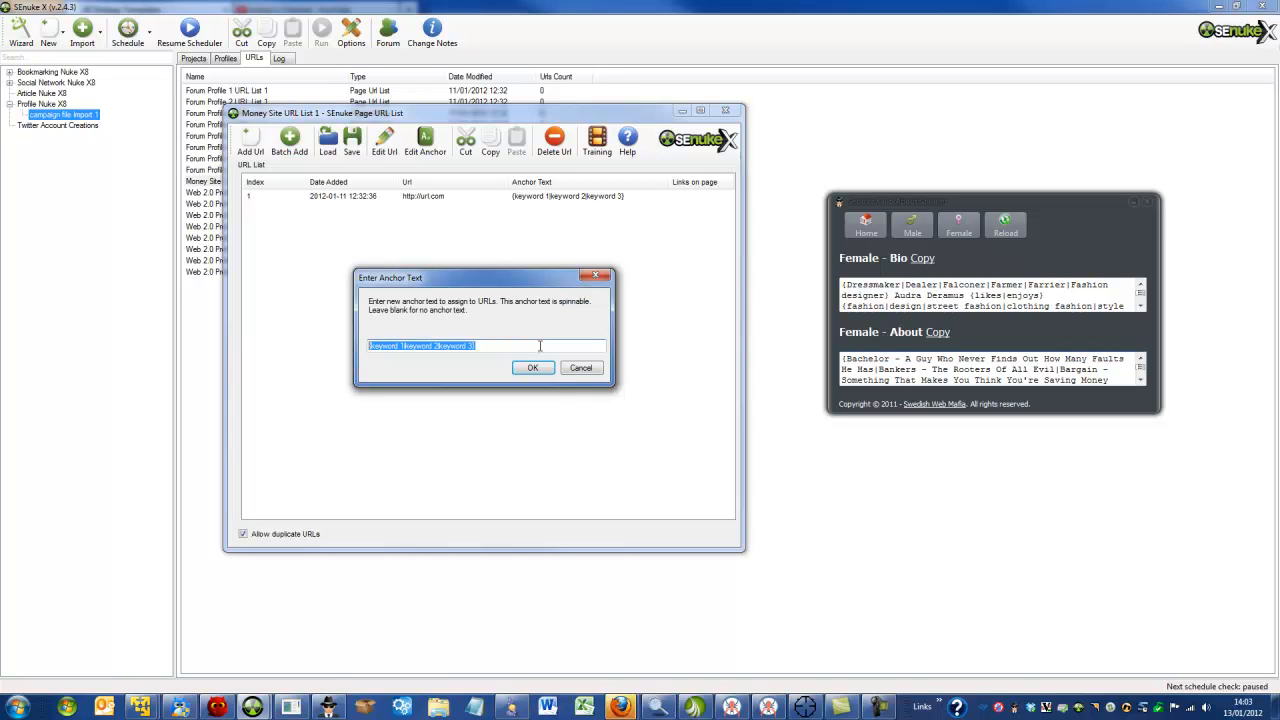
{"action": "left_click", "coordinate": [540, 345]}
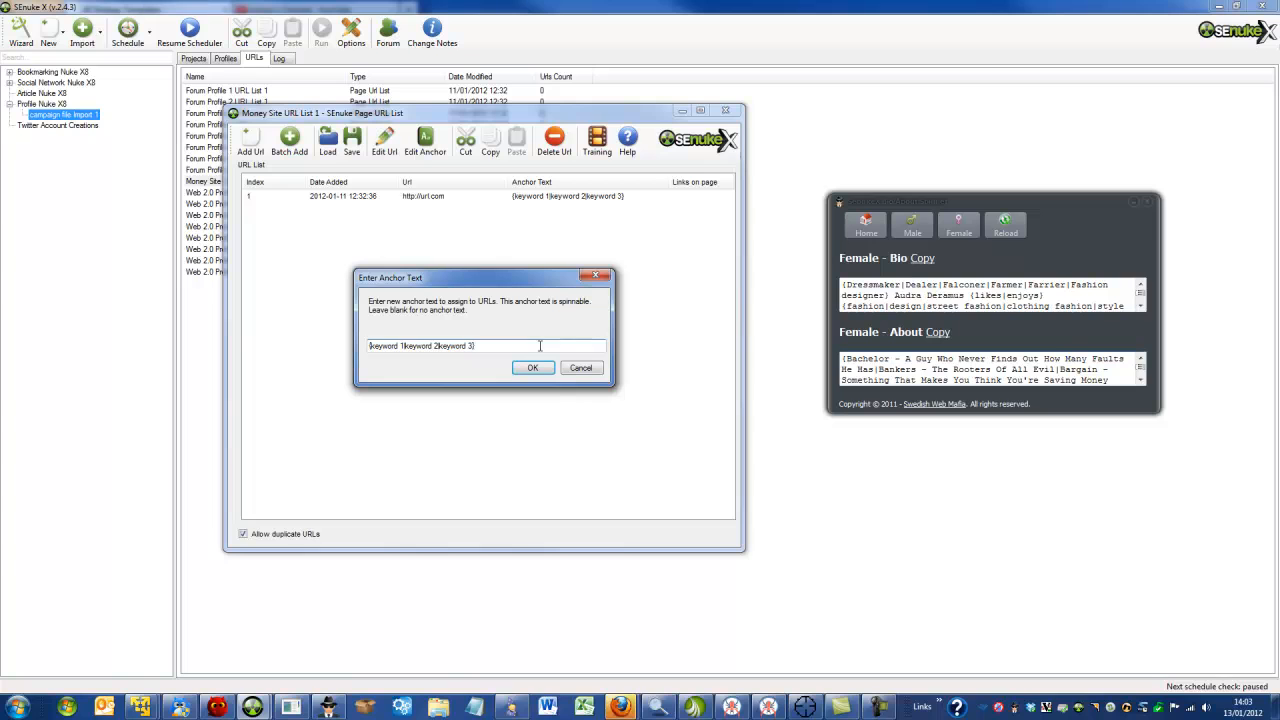
{"action": "left_click", "coordinate": [533, 367]}
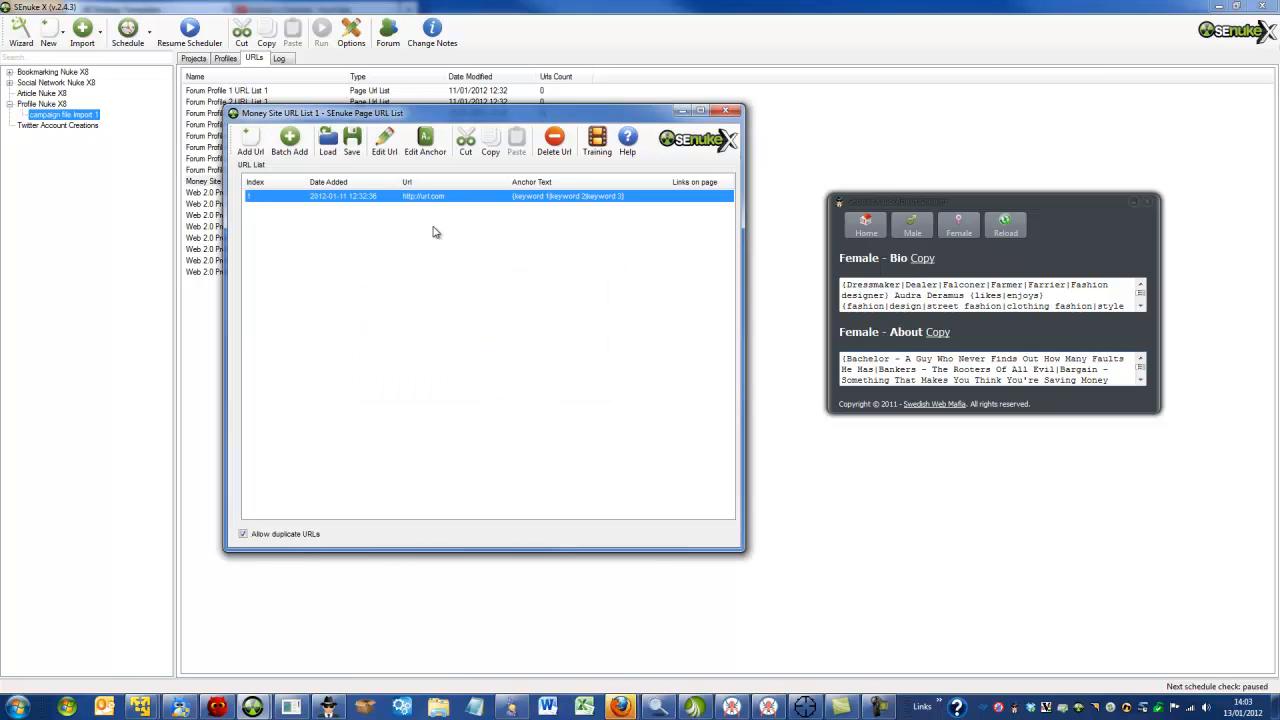
{"action": "left_click", "coordinate": [290, 145]}
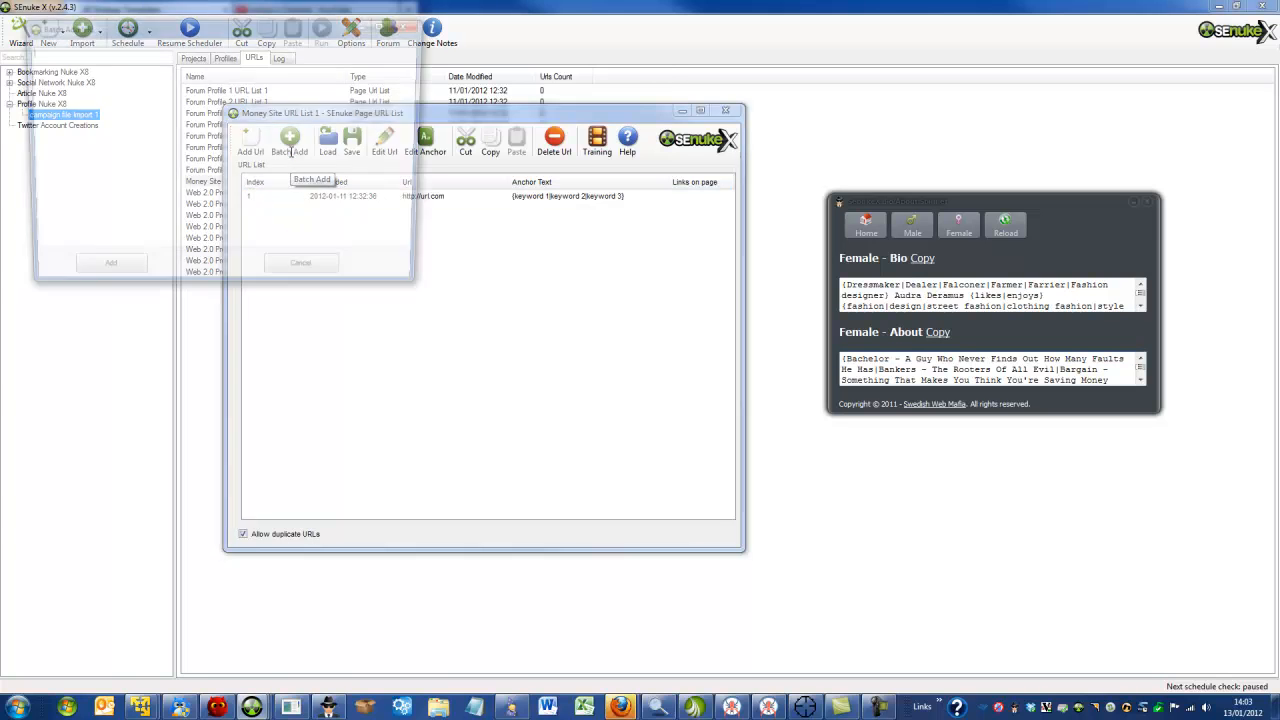
{"action": "left_click_drag", "start_coordinate": [263, 31], "coordinate": [520, 85]}
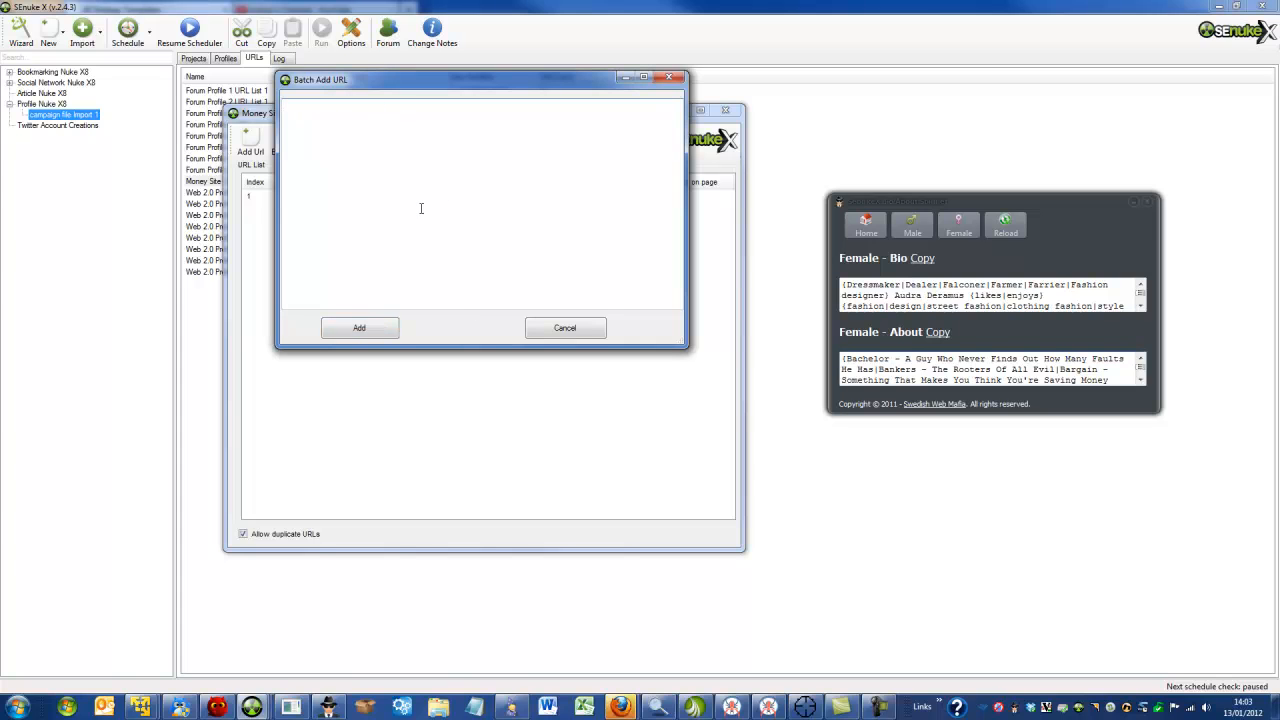
{"action": "right_click", "coordinate": [419, 146]}
{"action": "left_click", "coordinate": [384, 201]}
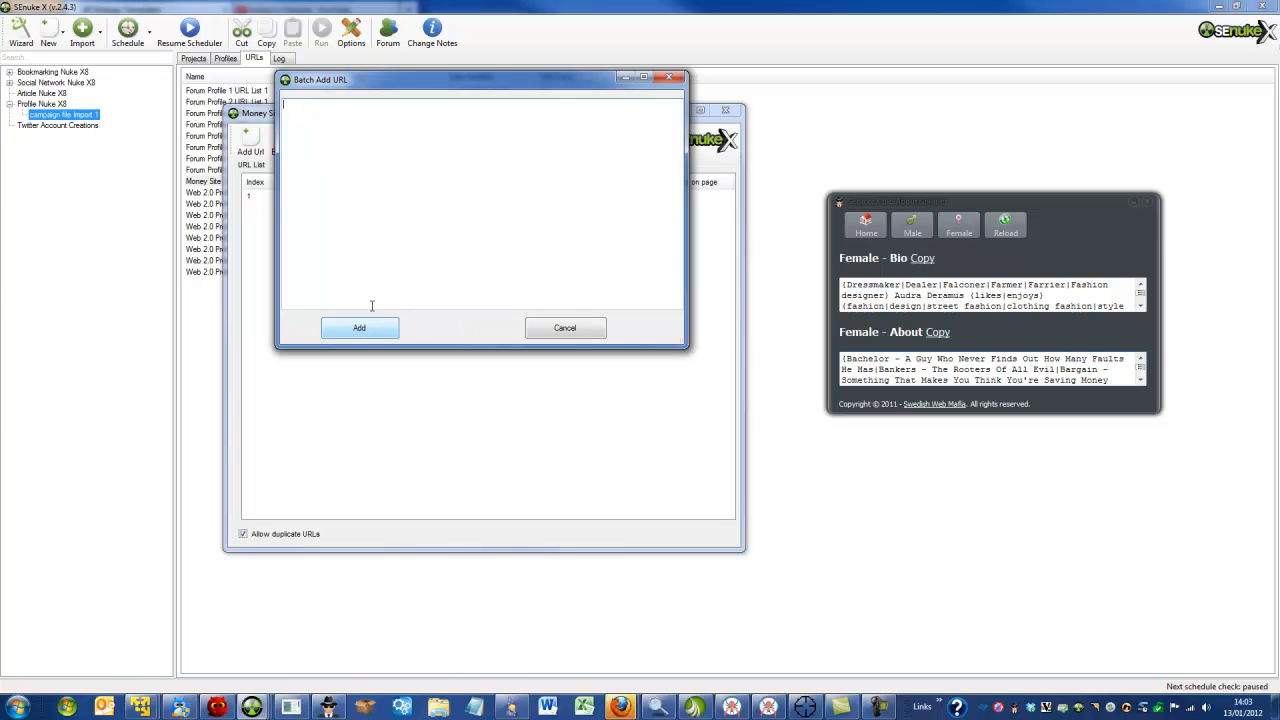
{"action": "left_click", "coordinate": [670, 80]}
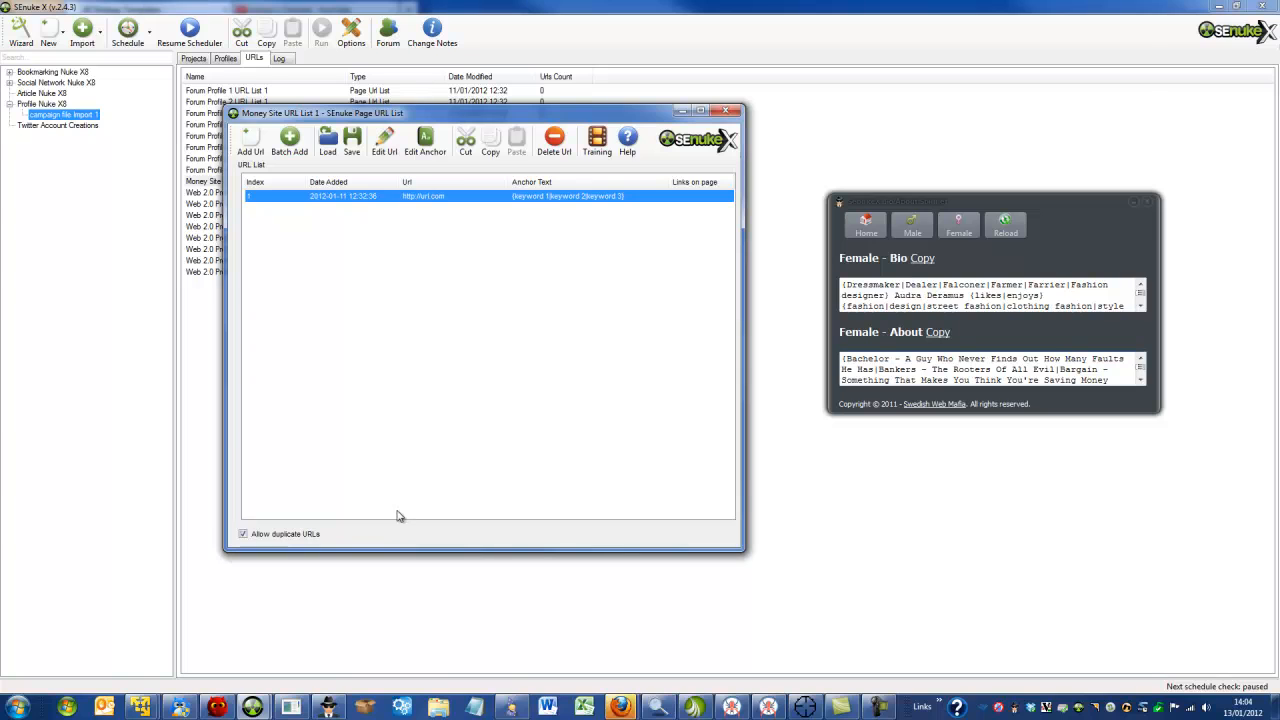
{"action": "right_click", "coordinate": [468, 197]}
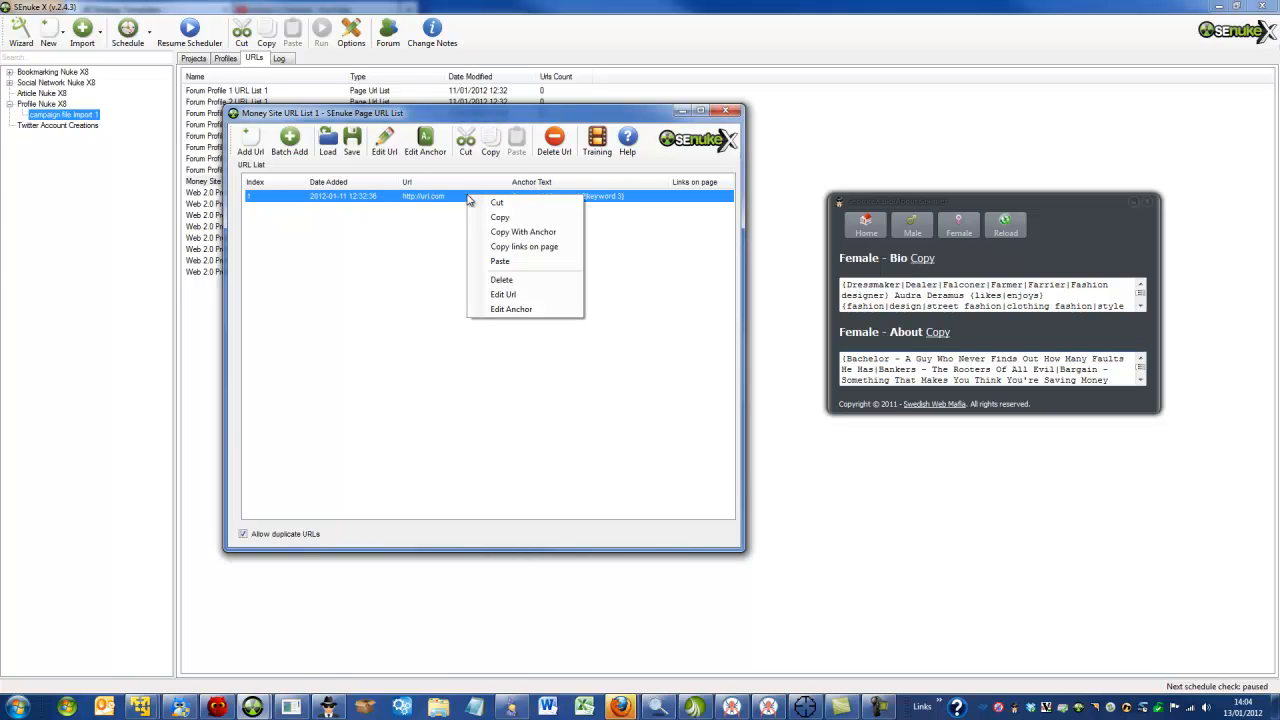
{"action": "left_click", "coordinate": [510, 231]}
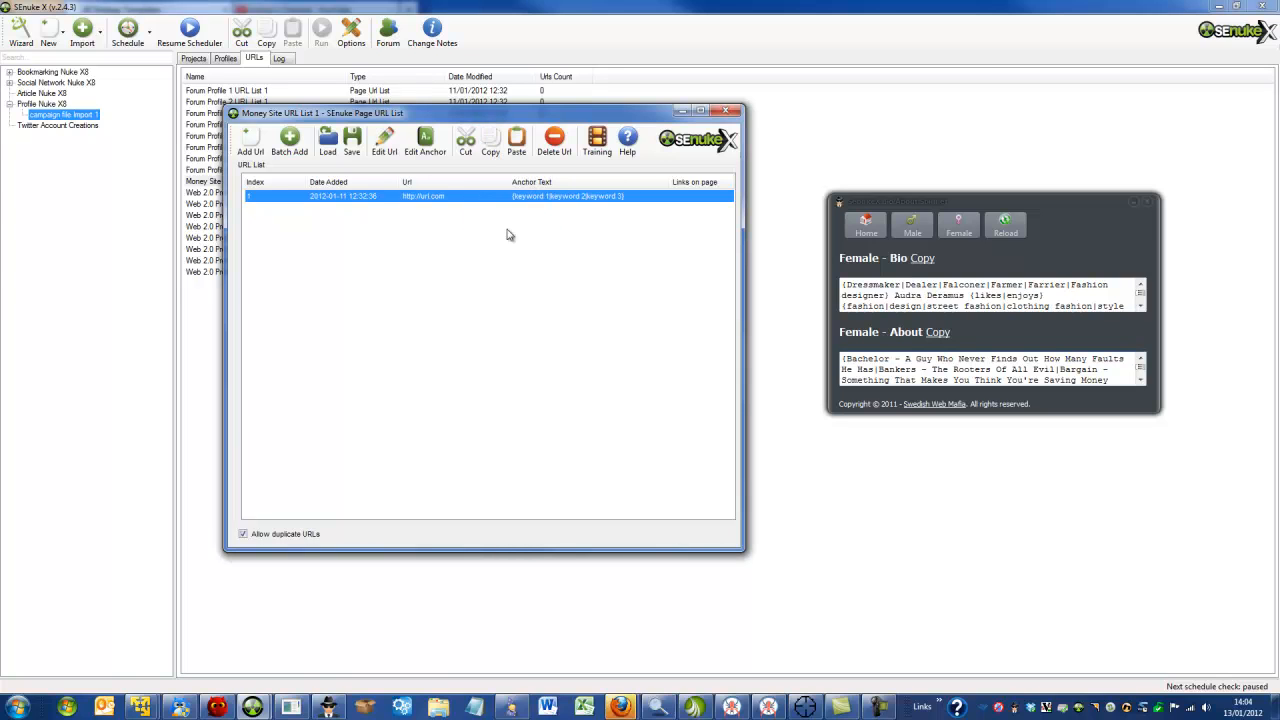
{"action": "left_click", "coordinate": [518, 145]}
{"action": "triple_click", "coordinate": [522, 147]}
{"action": "triple_click", "coordinate": [522, 147]}
{"action": "left_click", "coordinate": [522, 147]}
{"action": "triple_click", "coordinate": [522, 147]}
{"action": "triple_click", "coordinate": [522, 147]}
{"action": "double_click", "coordinate": [522, 147]}
{"action": "triple_click", "coordinate": [522, 147]}
{"action": "triple_click", "coordinate": [522, 147]}
{"action": "triple_click", "coordinate": [522, 147]}
{"action": "left_click", "coordinate": [522, 147]}
{"action": "left_click", "coordinate": [522, 147]}
{"action": "double_click", "coordinate": [522, 147]}
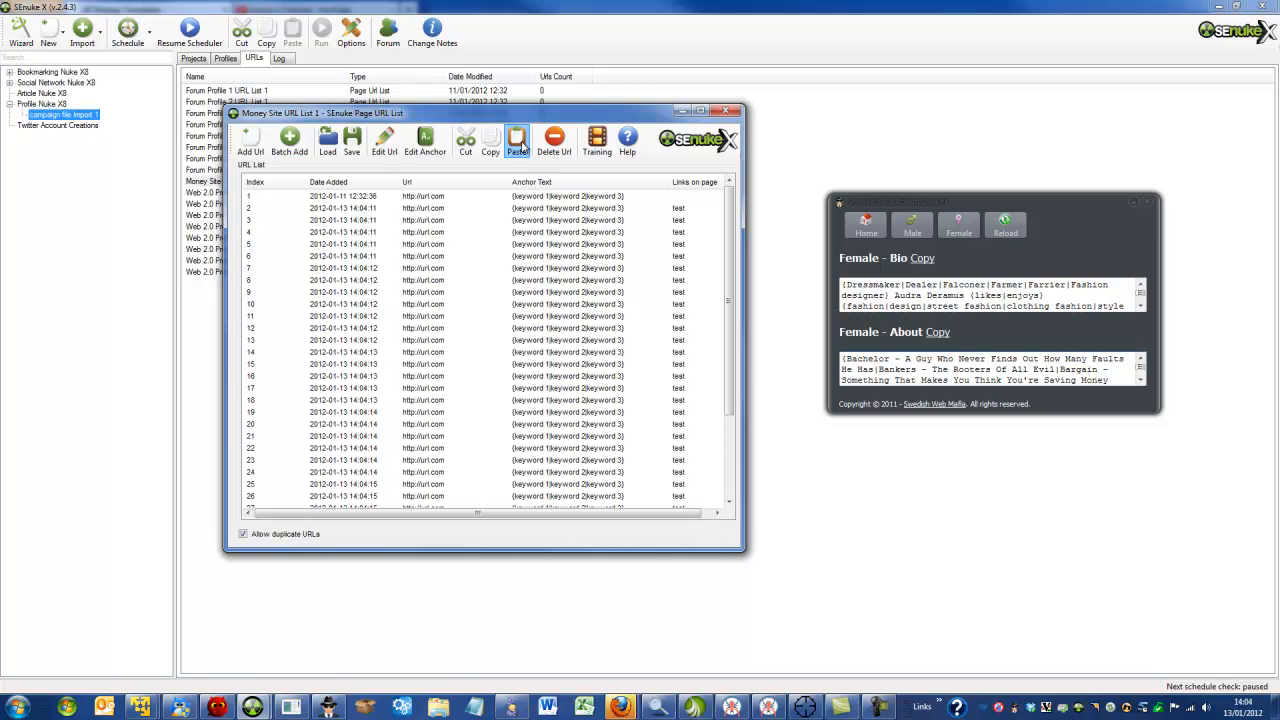
Step: Select all entries in Money Site URL List 1 and set their anchor text to "new anchor text"
{"action": "left_click", "coordinate": [550, 197]}
{"action": "left_click_drag", "start_coordinate": [733, 236], "coordinate": [733, 322]}
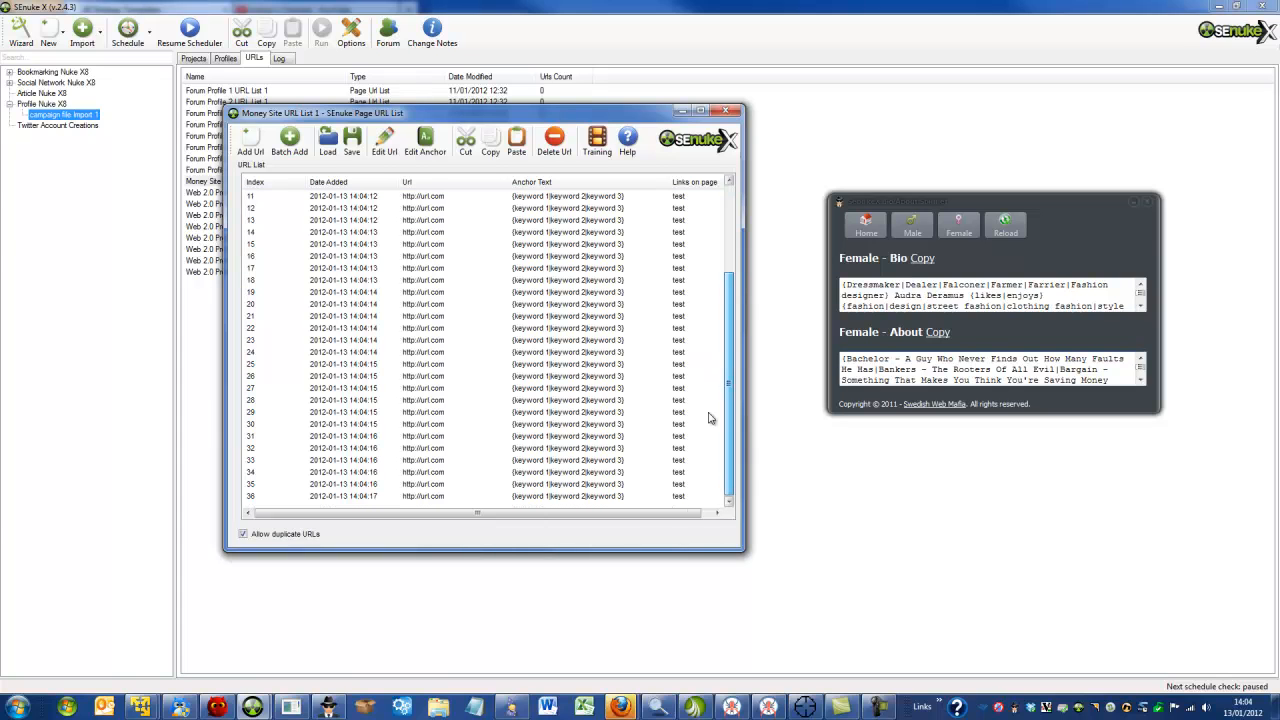
{"action": "left_click", "coordinate": [562, 496], "text": "shift"}
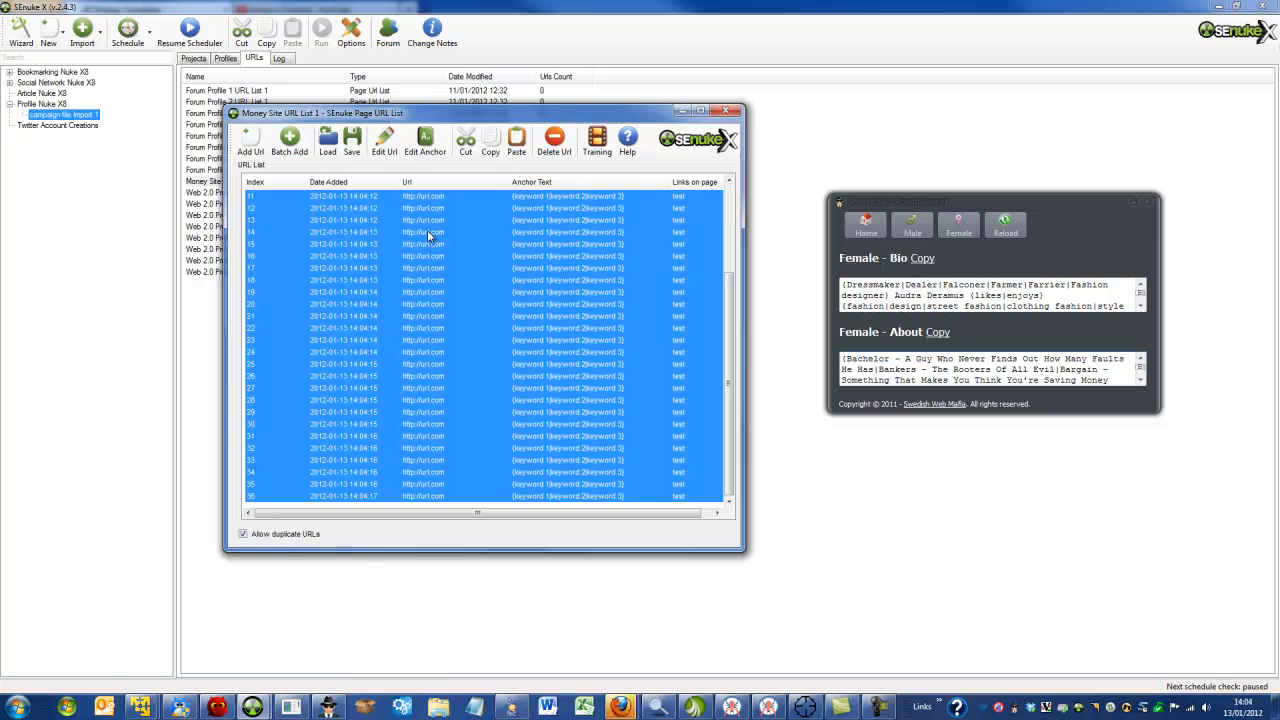
{"action": "right_click", "coordinate": [506, 266]}
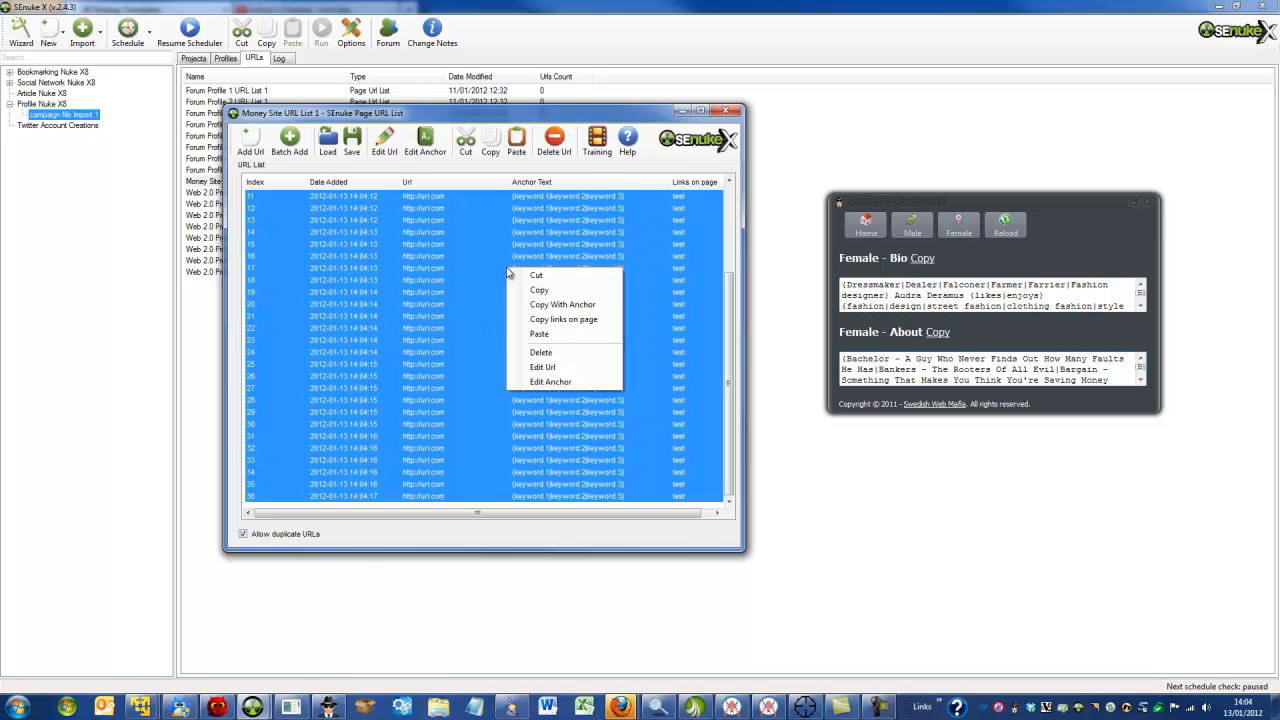
{"action": "left_click", "coordinate": [554, 382]}
{"action": "left_click_drag", "start_coordinate": [503, 347], "coordinate": [176, 352]}
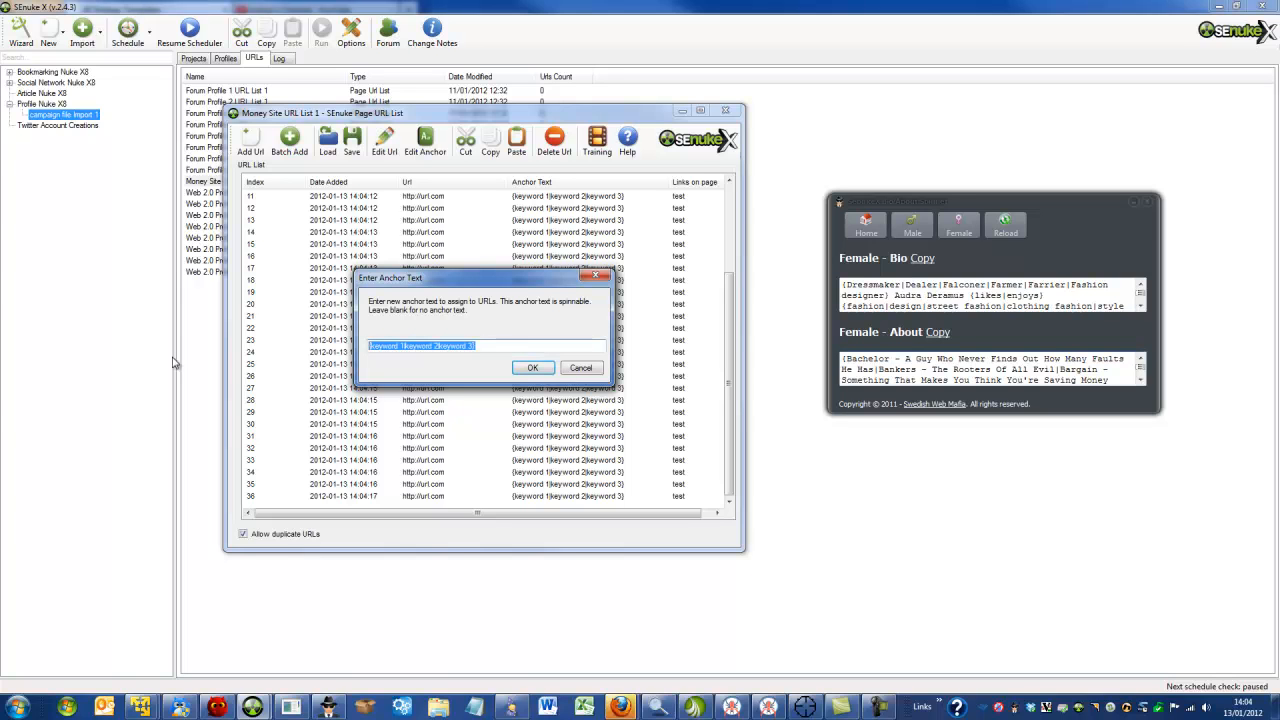
{"action": "type", "text": "{"}
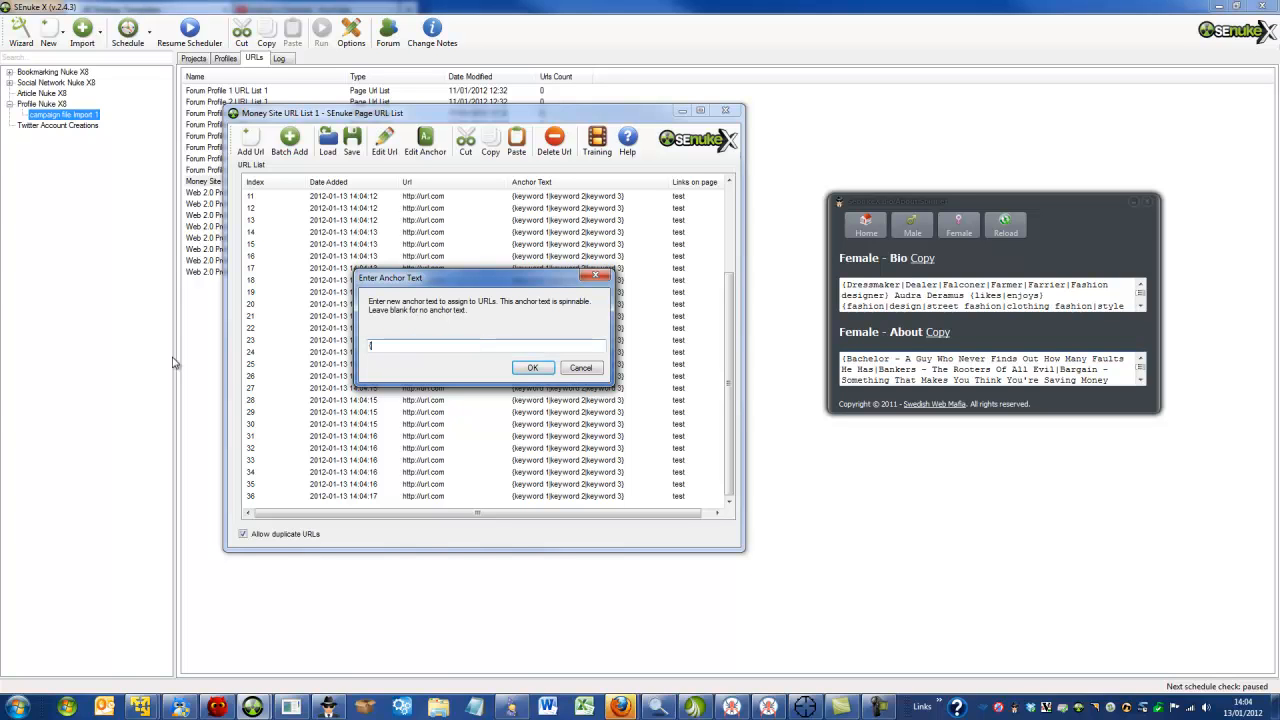
{"action": "type", "text": "new anchor text"}
{"action": "left_click", "coordinate": [533, 368]}
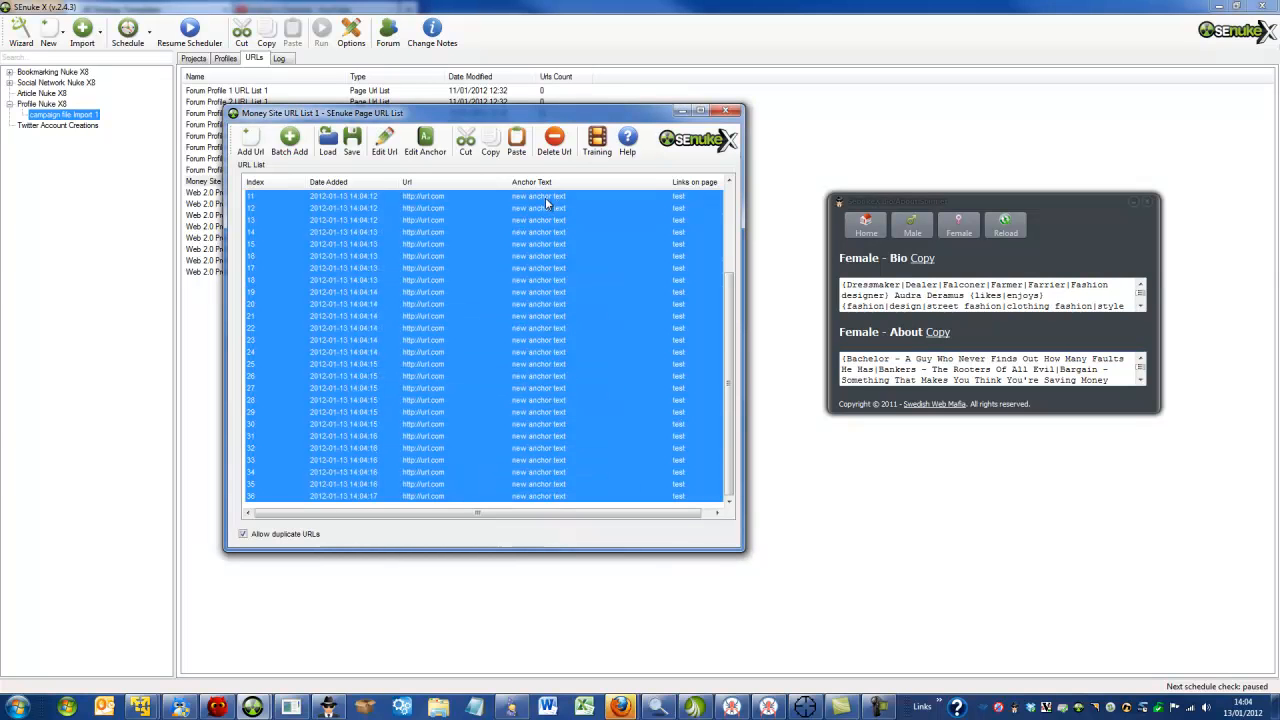
Step: Review the edited entries at the start of the money site list, selecting the first and second ones
{"action": "left_click_drag", "start_coordinate": [735, 313], "coordinate": [710, 223]}
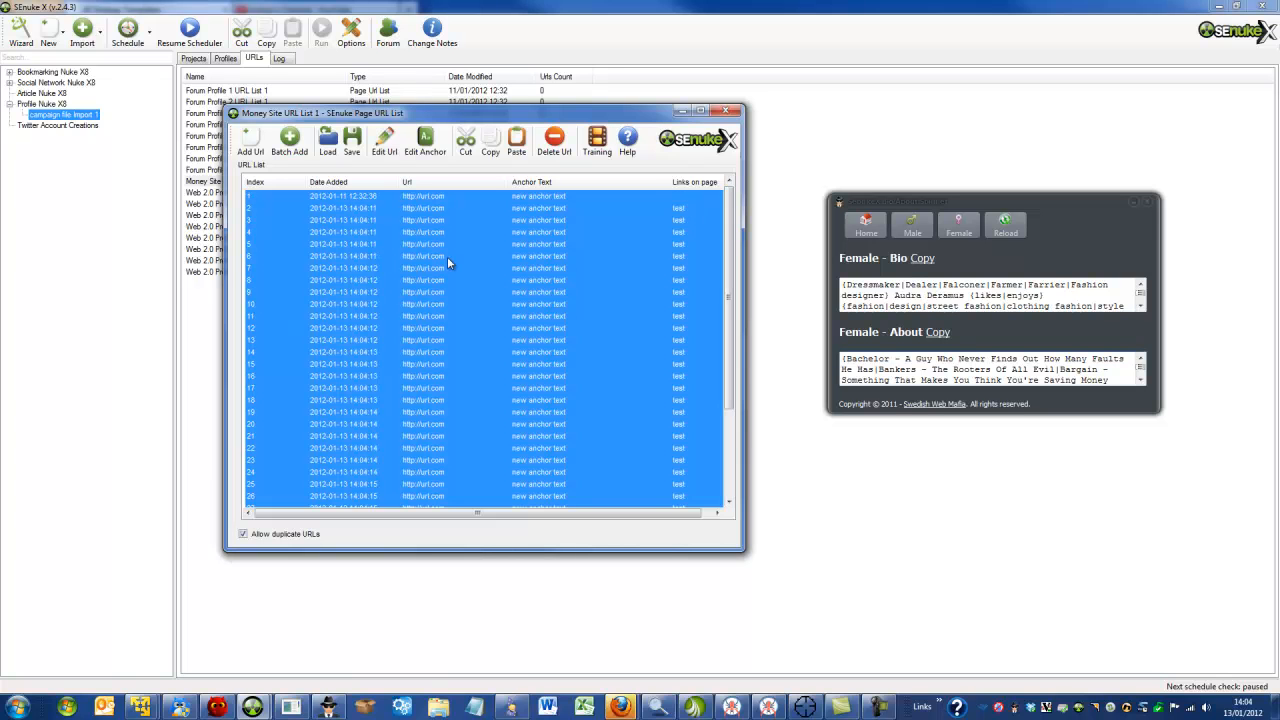
{"action": "left_click", "coordinate": [463, 268]}
{"action": "left_click_drag", "start_coordinate": [535, 118], "coordinate": [547, 109]}
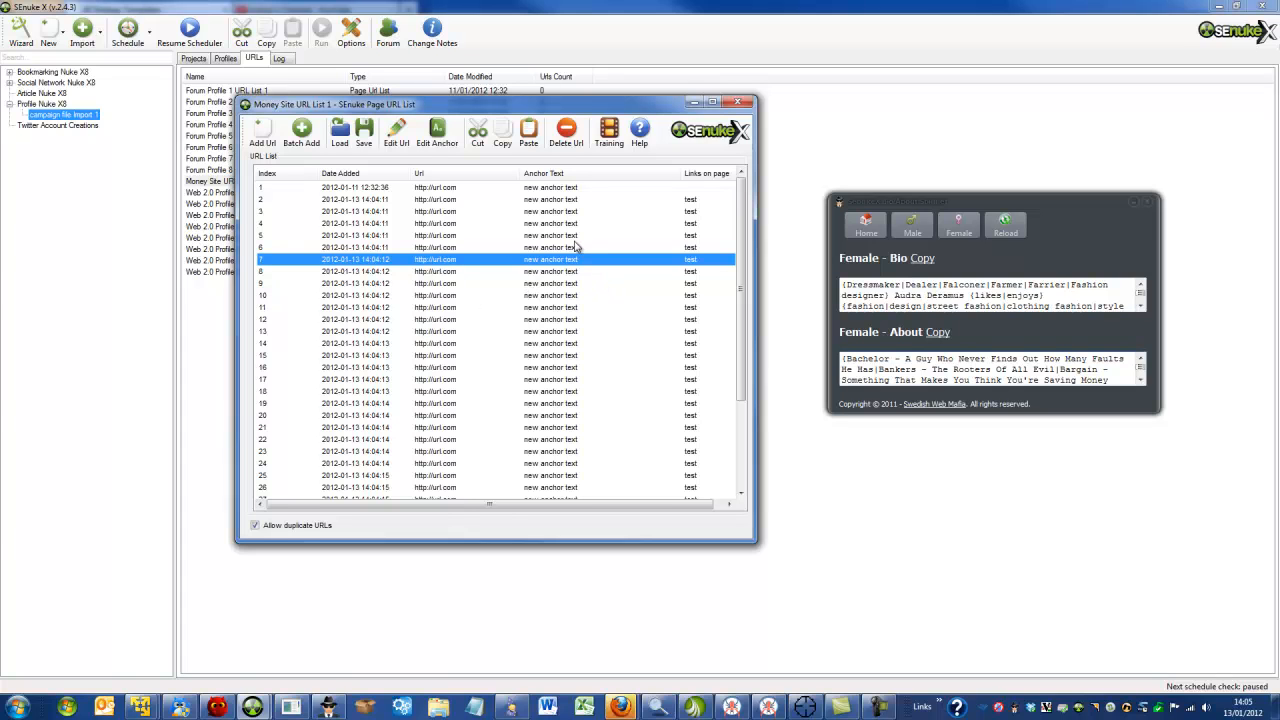
{"action": "left_click", "coordinate": [450, 188]}
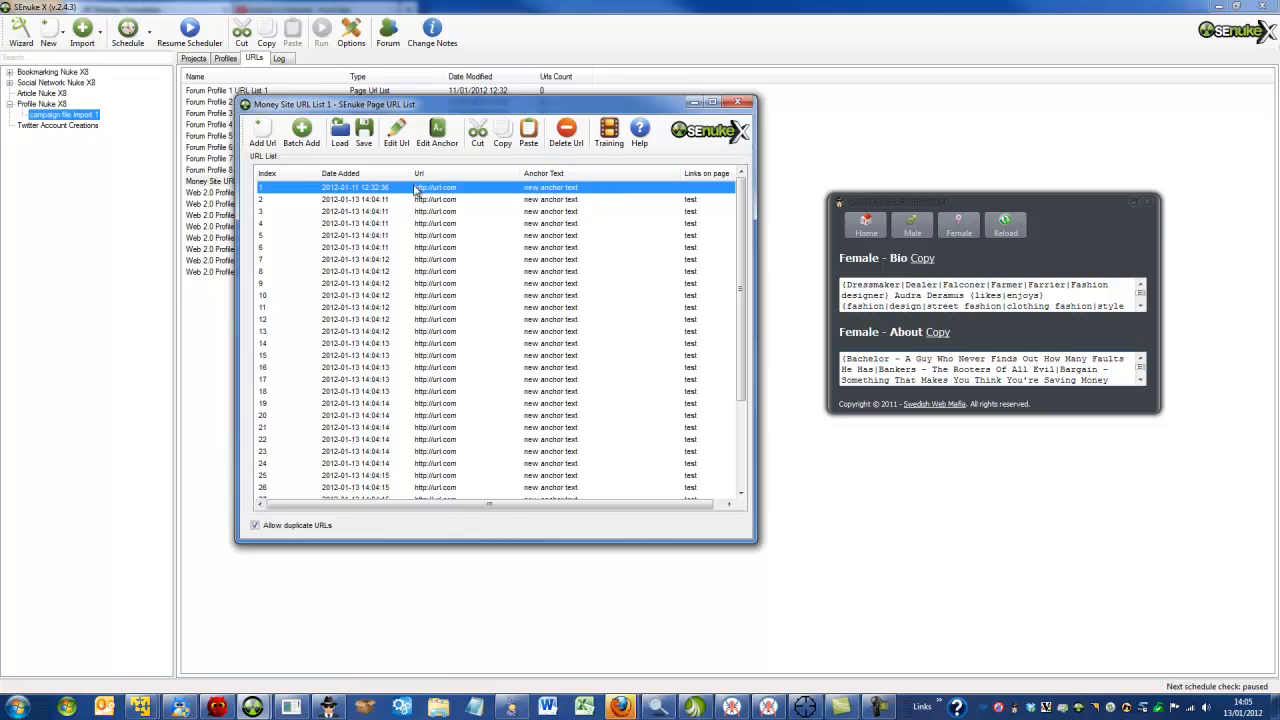
{"action": "left_click", "coordinate": [455, 203]}
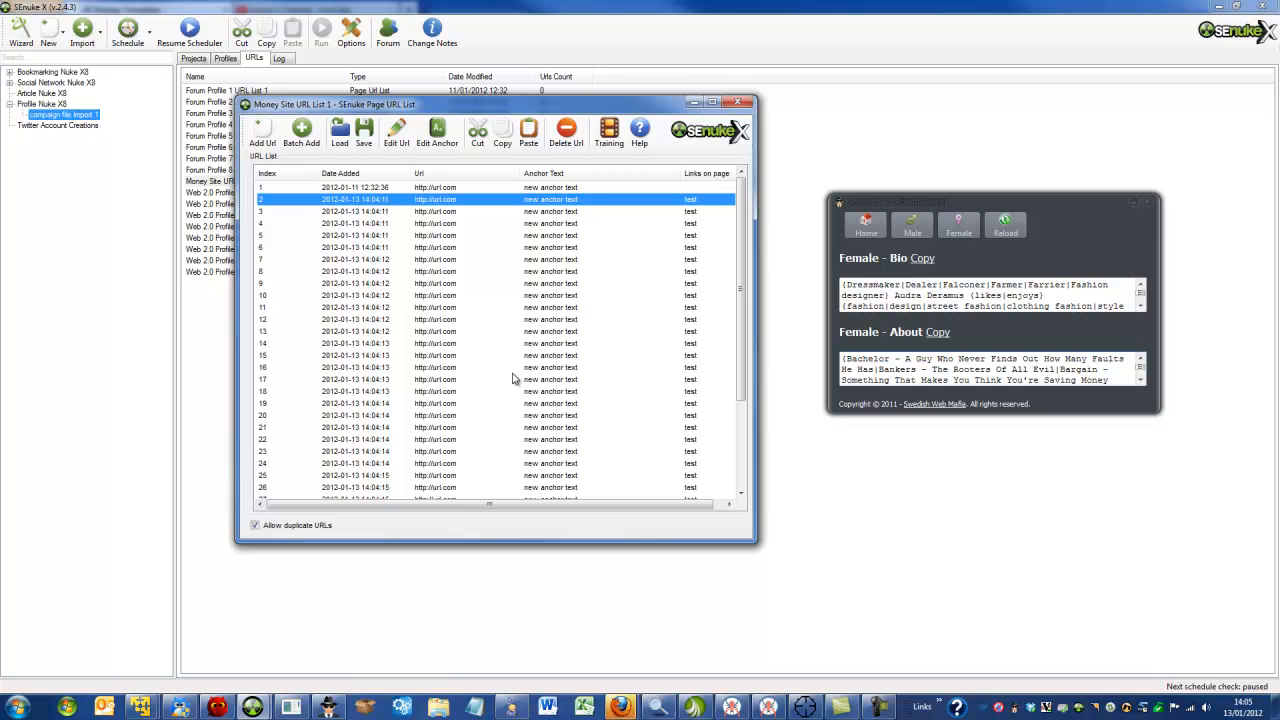
Step: Switch to the campaign diagram, close the SenukeX Bio/About Spinner, and inspect the first Forum Profiles and Web 2.0 Profiles nodes
{"action": "left_click", "coordinate": [291, 707]}
{"action": "left_click", "coordinate": [1149, 205]}
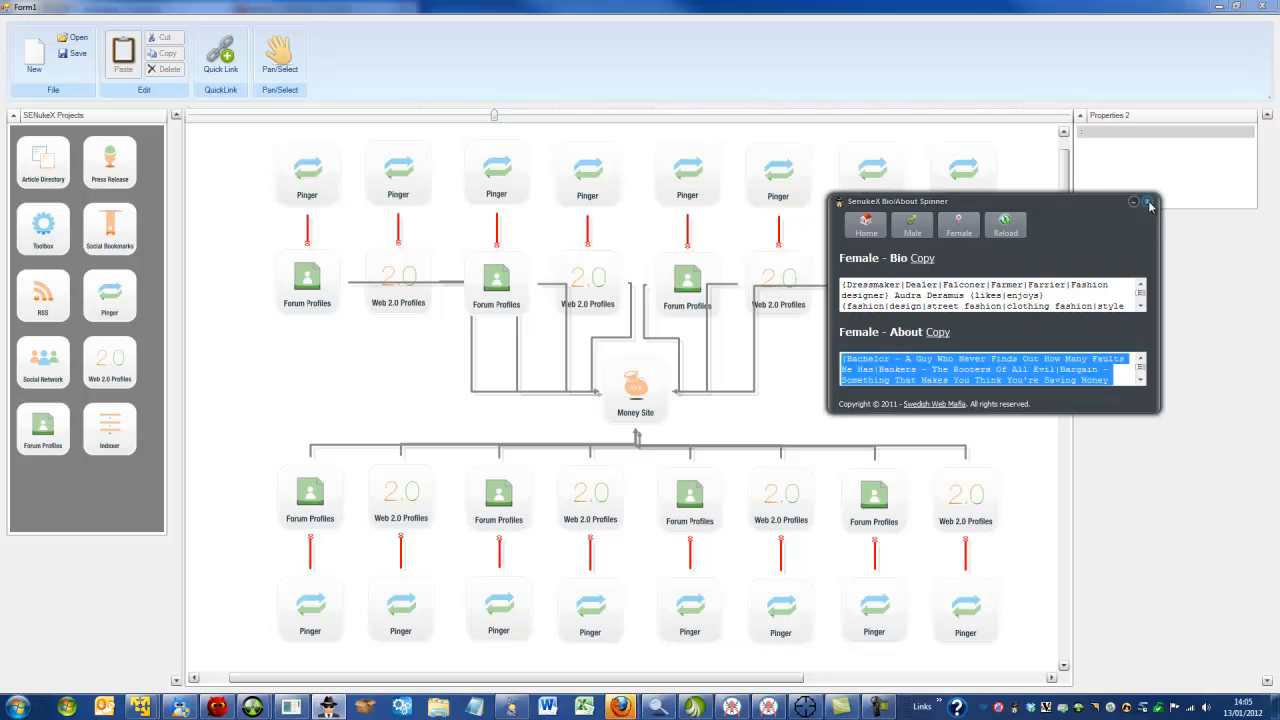
{"action": "left_click", "coordinate": [1149, 204]}
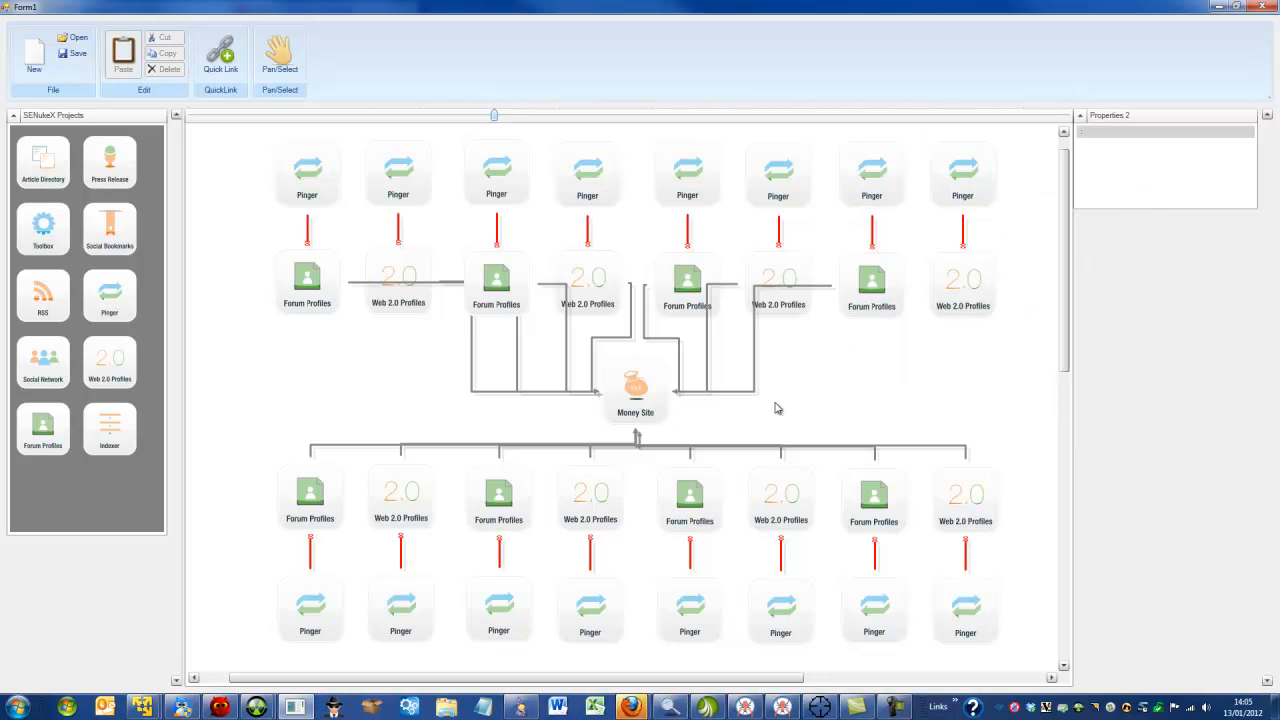
{"action": "left_click", "coordinate": [312, 295]}
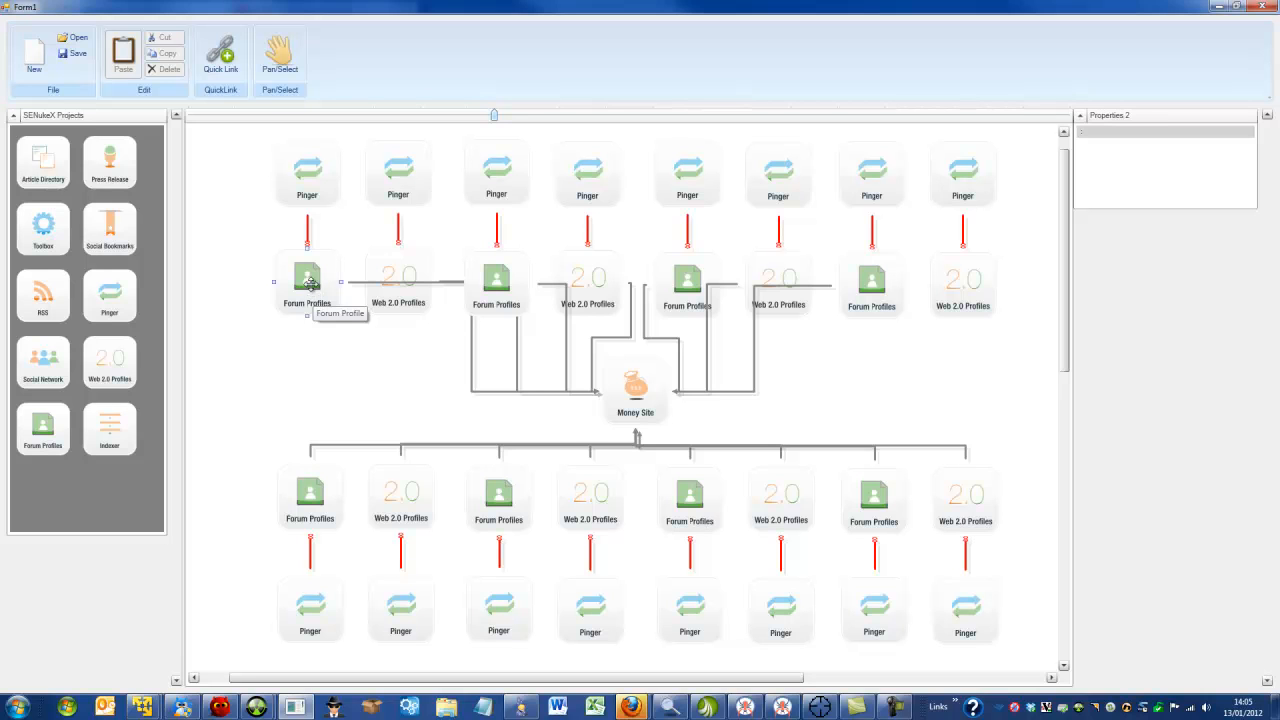
{"action": "left_click", "coordinate": [388, 302]}
{"action": "left_click", "coordinate": [392, 373]}
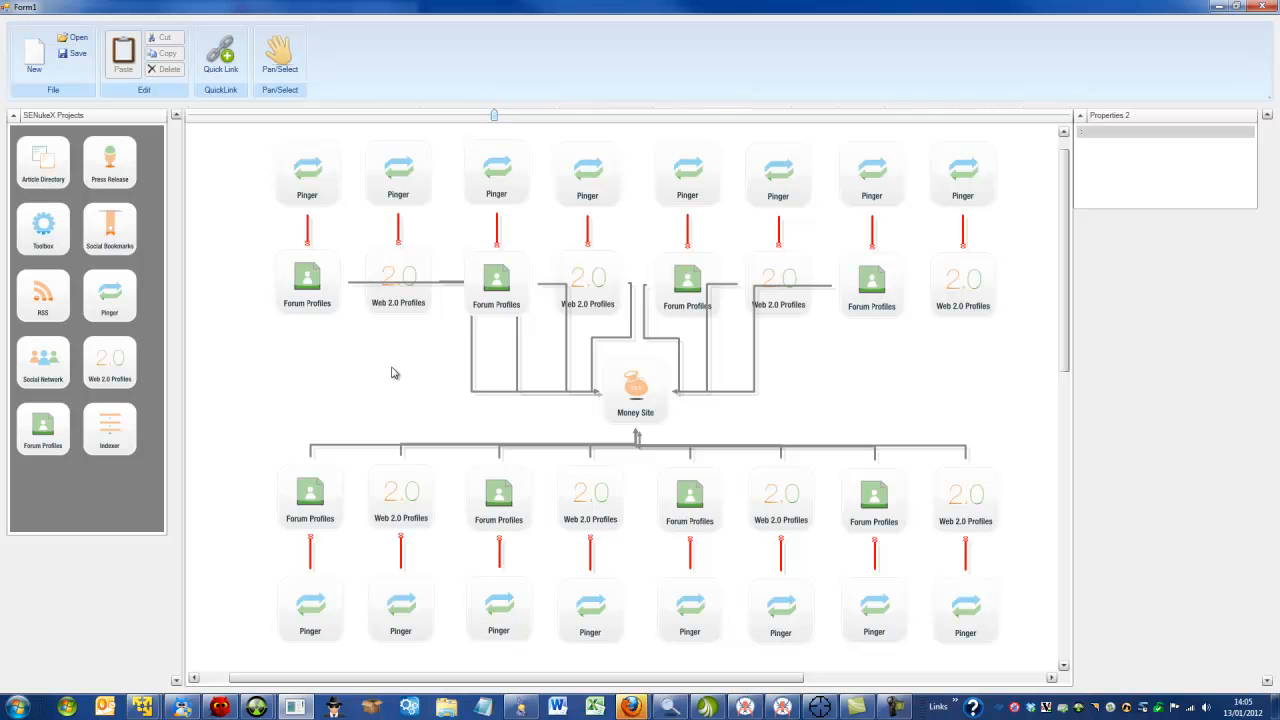
Step: Bring Money Site URL List 1 in front of the diagram and move it aside to uncover the first profile nodes
{"action": "mouse_move", "coordinate": [276, 698]}
{"action": "left_click", "coordinate": [334, 640]}
{"action": "left_click_drag", "start_coordinate": [743, 326], "coordinate": [744, 250]}
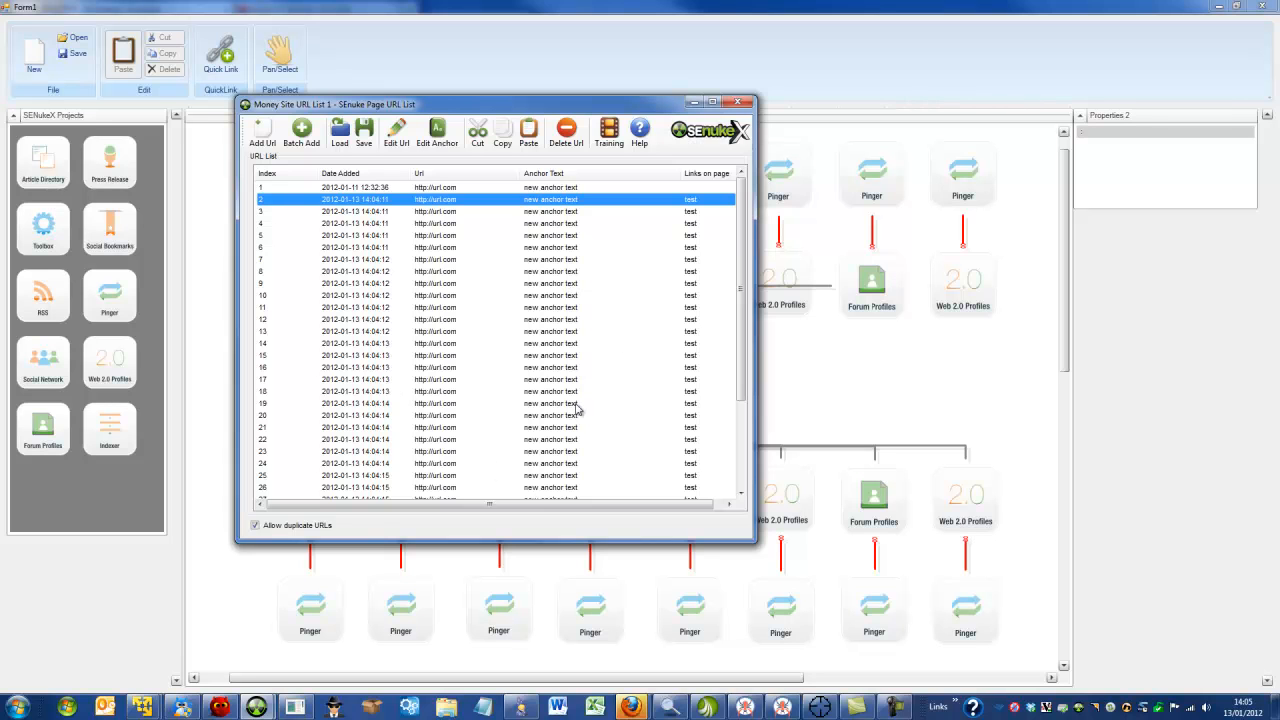
{"action": "mouse_move", "coordinate": [742, 239]}
{"action": "left_mouse_down"}
{"action": "mouse_move", "coordinate": [725, 377]}
{"action": "mouse_move", "coordinate": [736, 219]}
{"action": "left_mouse_up"}
{"action": "left_click_drag", "start_coordinate": [646, 108], "coordinate": [953, 217]}
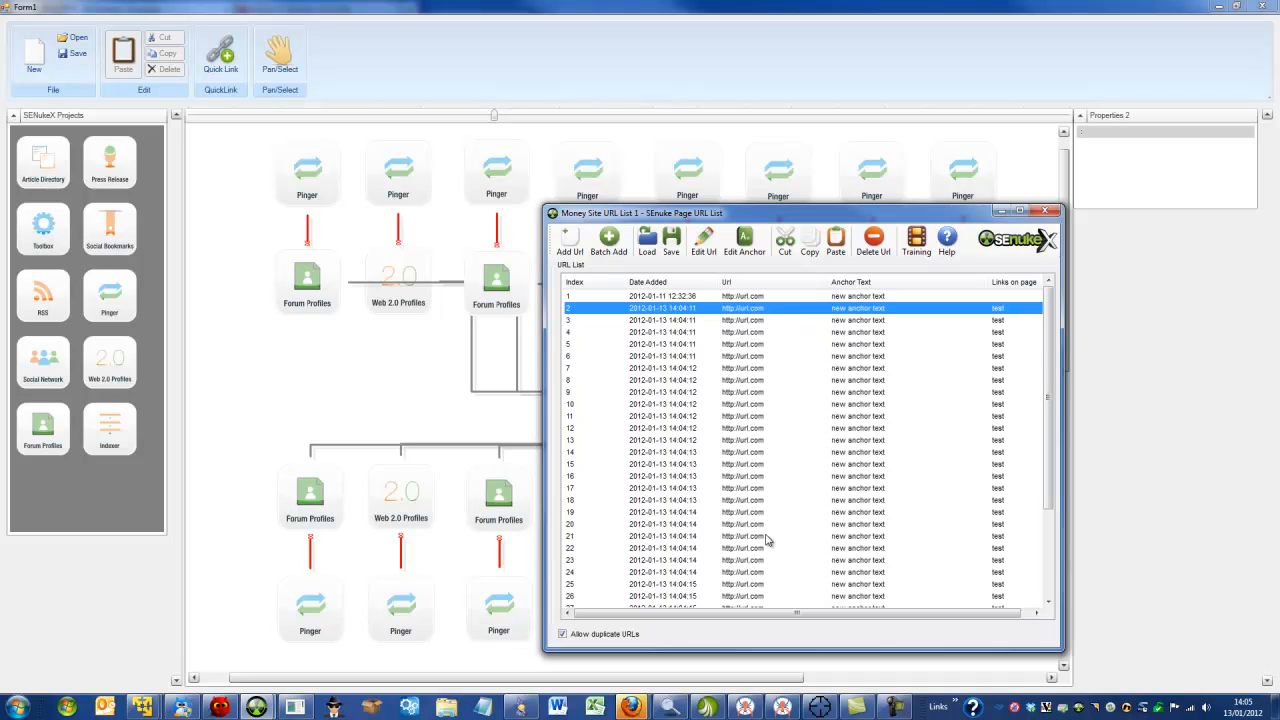
Step: Select the first five entries in Money Site URL List 1
{"action": "mouse_move", "coordinate": [1049, 320]}
{"action": "left_mouse_down"}
{"action": "mouse_move", "coordinate": [1051, 430]}
{"action": "mouse_move", "coordinate": [1049, 318]}
{"action": "left_mouse_up"}
{"action": "left_click", "coordinate": [318, 301]}
{"action": "left_click", "coordinate": [700, 333]}
{"action": "left_click", "coordinate": [697, 322]}
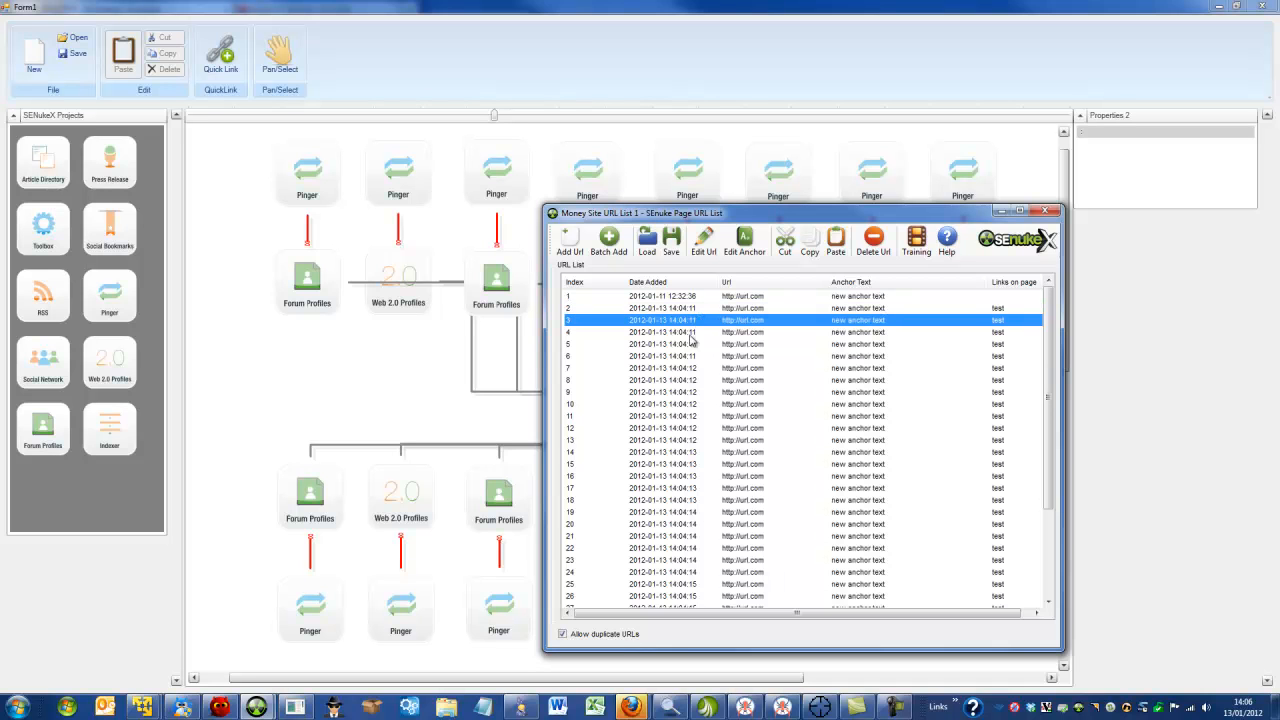
{"action": "left_click", "coordinate": [710, 341], "text": "shift"}
{"action": "left_click", "coordinate": [709, 297]}
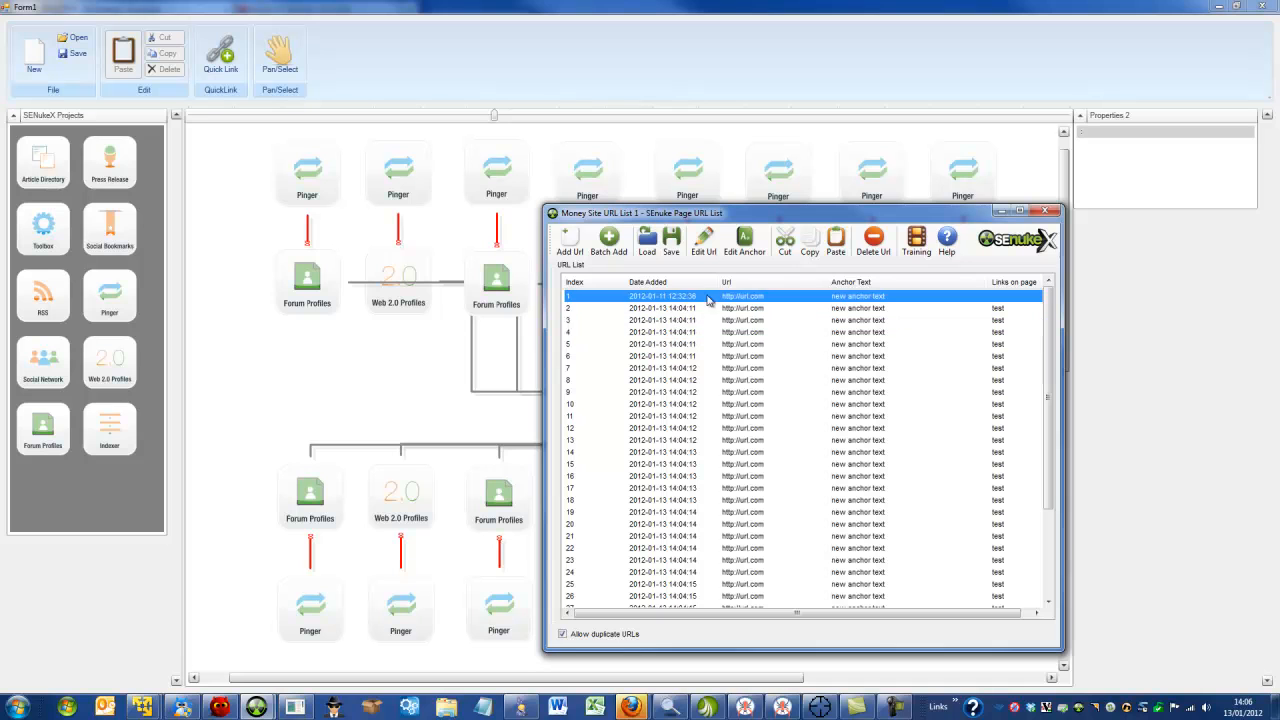
{"action": "left_click", "coordinate": [698, 345], "text": "shift"}
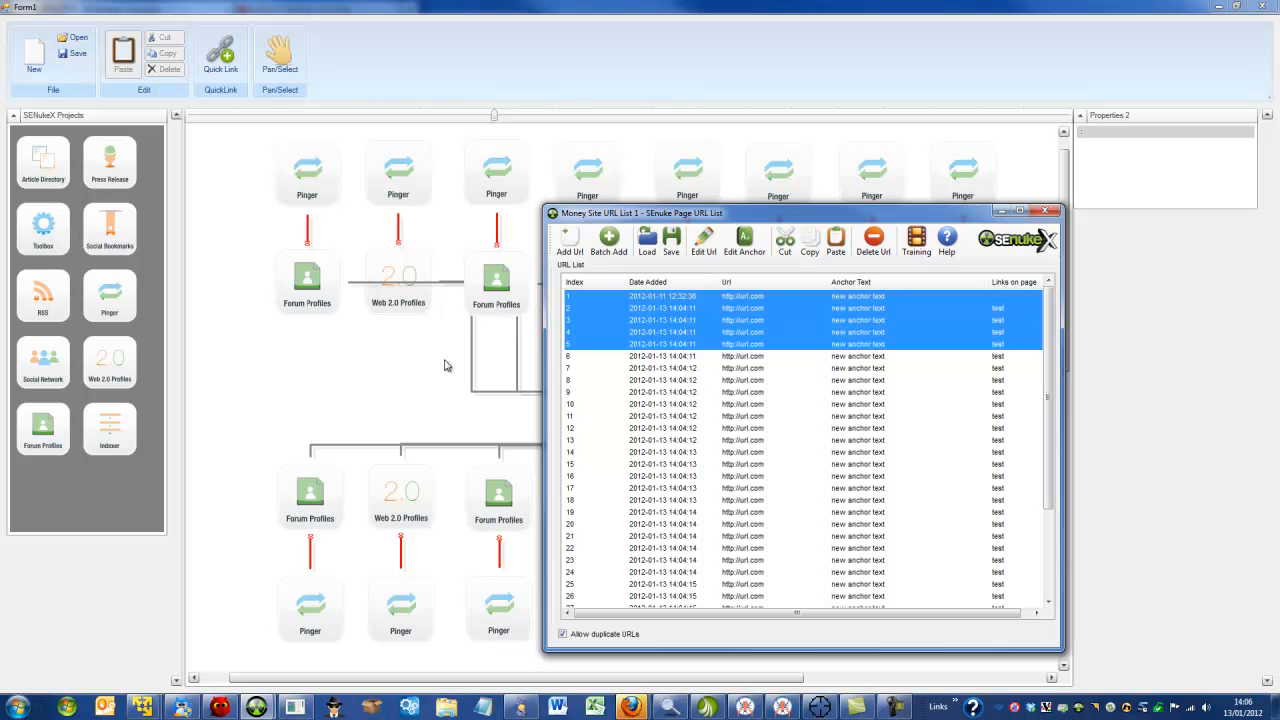
Step: Inspect the first Forum Profiles and Web 2.0 Profiles nodes beside the URL list and their link area towards the money site
{"action": "left_click", "coordinate": [306, 272]}
{"action": "left_click", "coordinate": [398, 291]}
{"action": "left_click", "coordinate": [428, 403]}
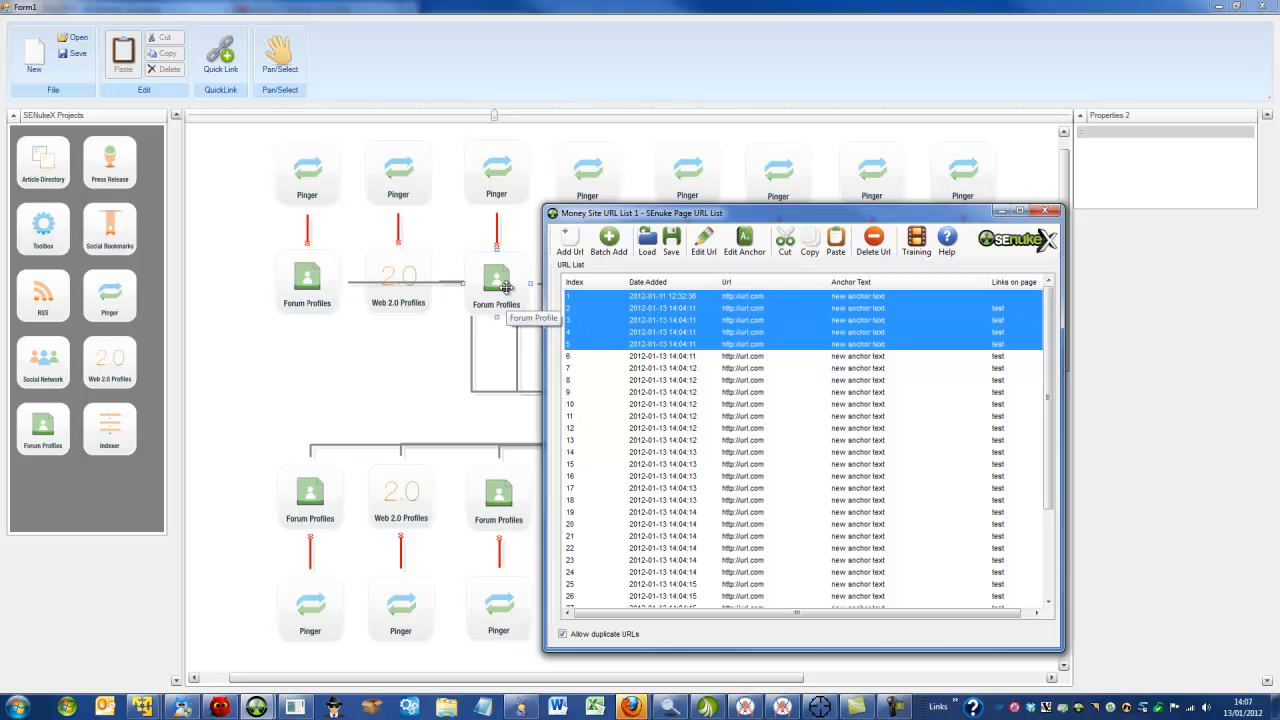
Step: Switch to the main SEnuke X window and open the Forum Profile 1 project from the campaign's project list
{"action": "left_click", "coordinate": [258, 706]}
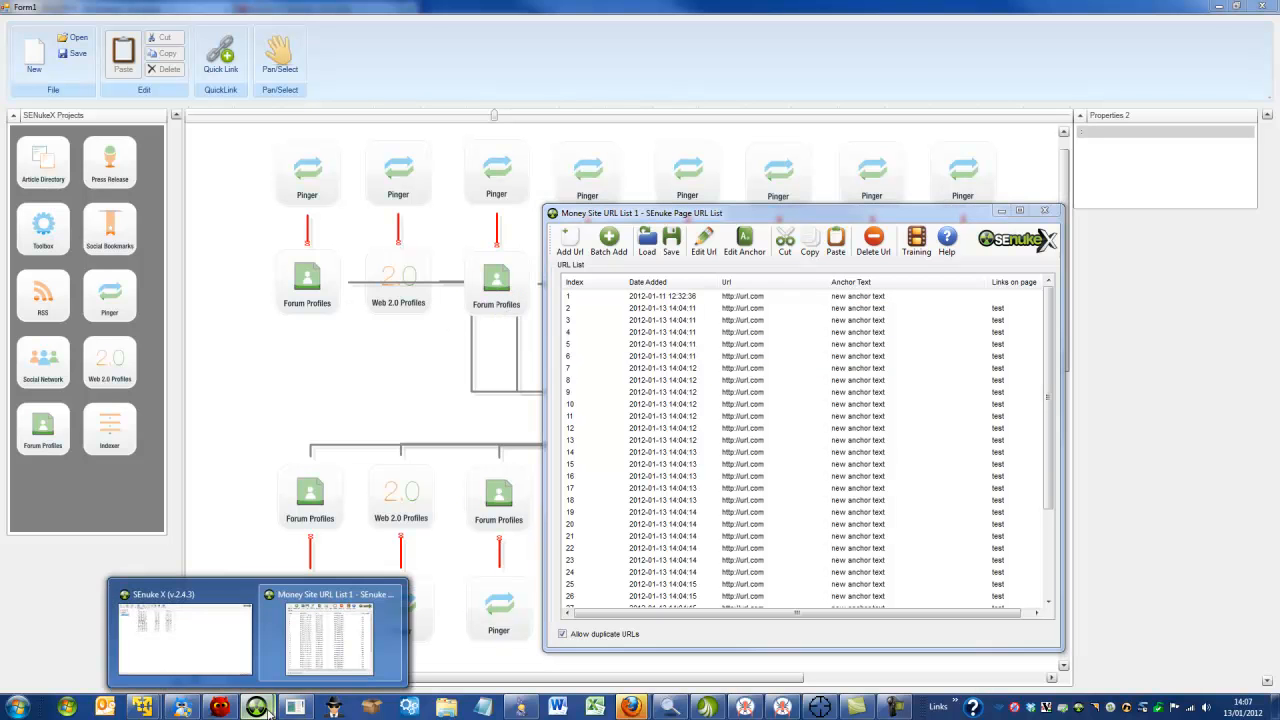
{"action": "left_click", "coordinate": [200, 635]}
{"action": "left_click", "coordinate": [192, 60]}
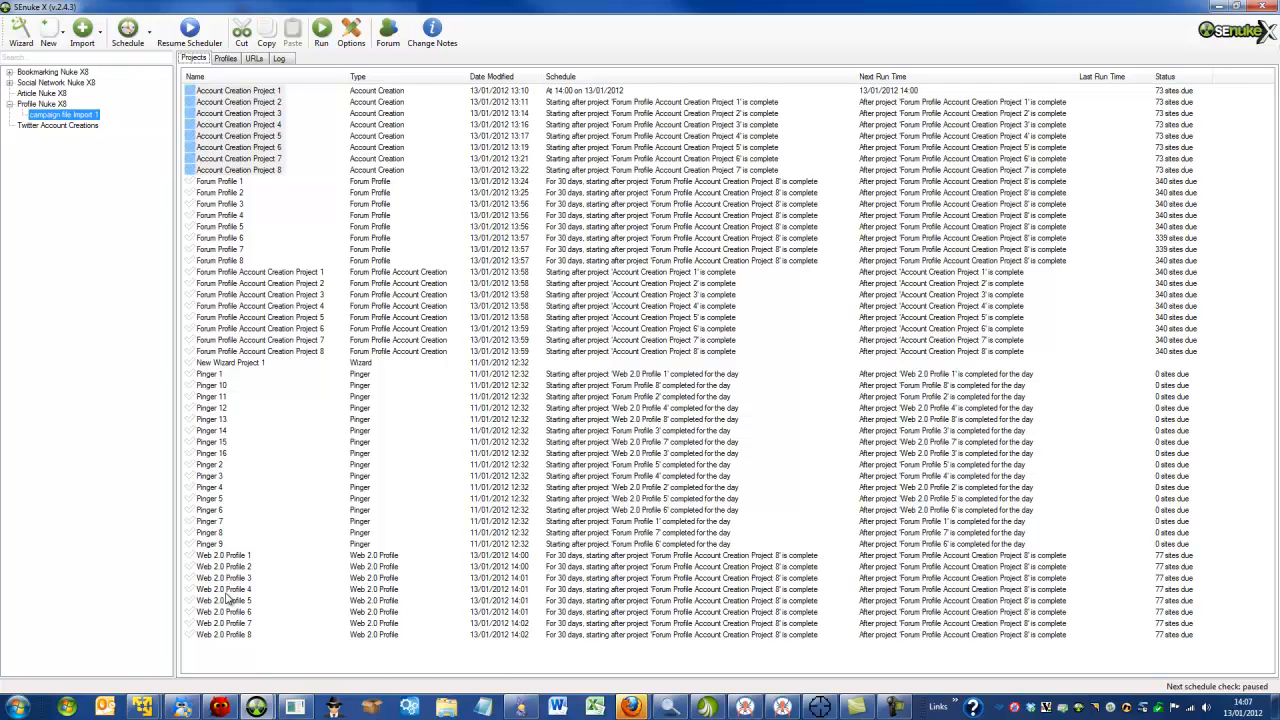
{"action": "double_click", "coordinate": [242, 183]}
Step: Examine the Forum Profile 1 sites sorted by PR across all platform groups and return to the campaign diagram
{"action": "left_click", "coordinate": [549, 203]}
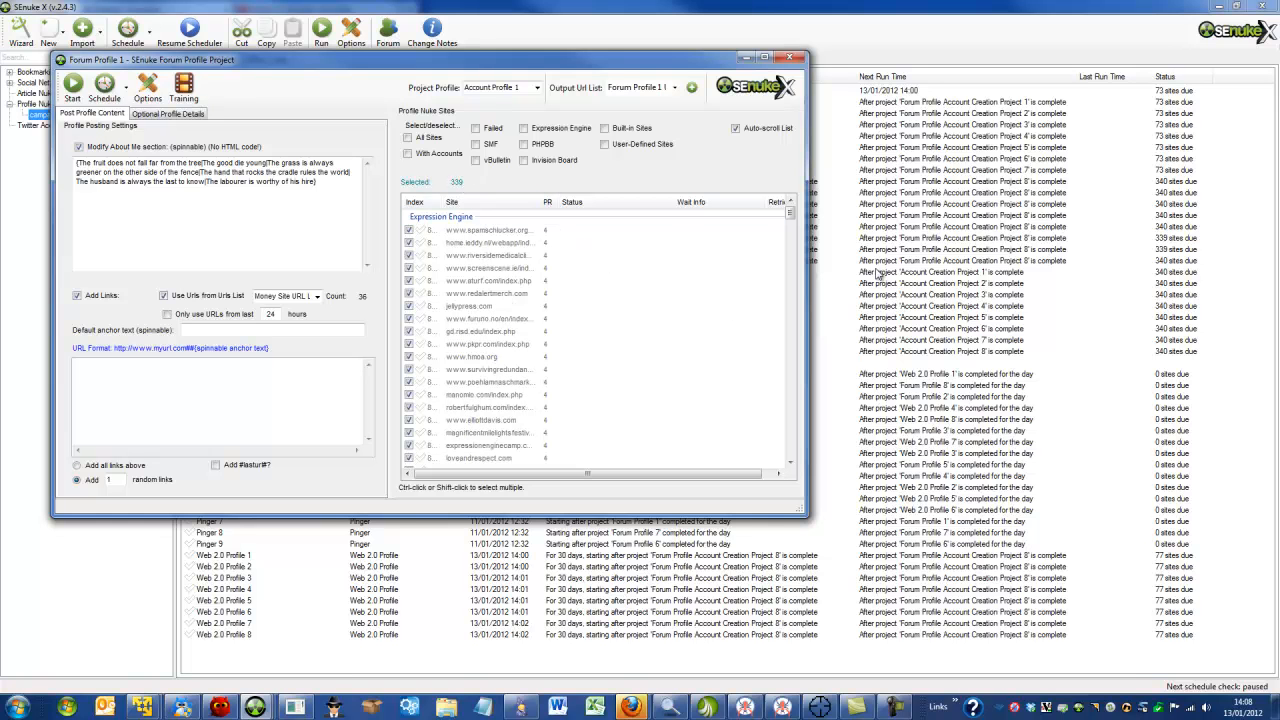
{"action": "scroll", "coordinate": [792, 215], "scroll_direction": "down", "scroll_amount": 2}
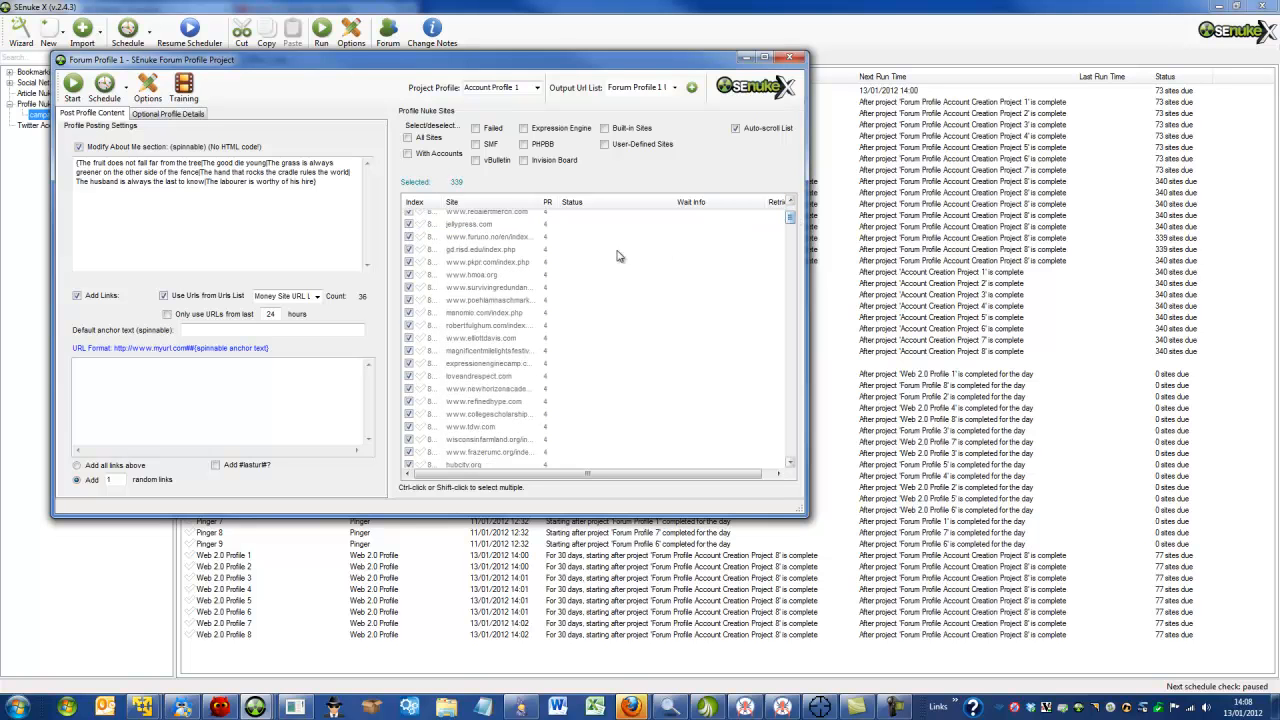
{"action": "left_click_drag", "start_coordinate": [790, 218], "coordinate": [789, 346]}
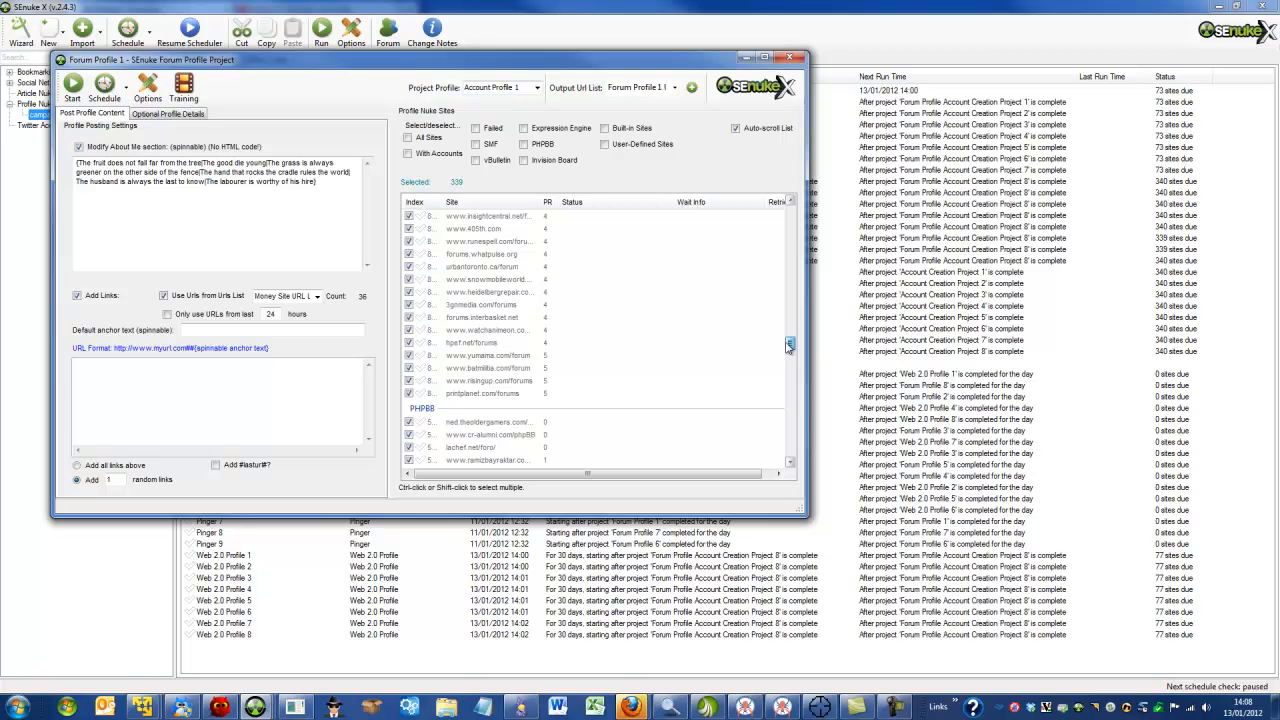
{"action": "left_click_drag", "start_coordinate": [789, 345], "coordinate": [789, 358]}
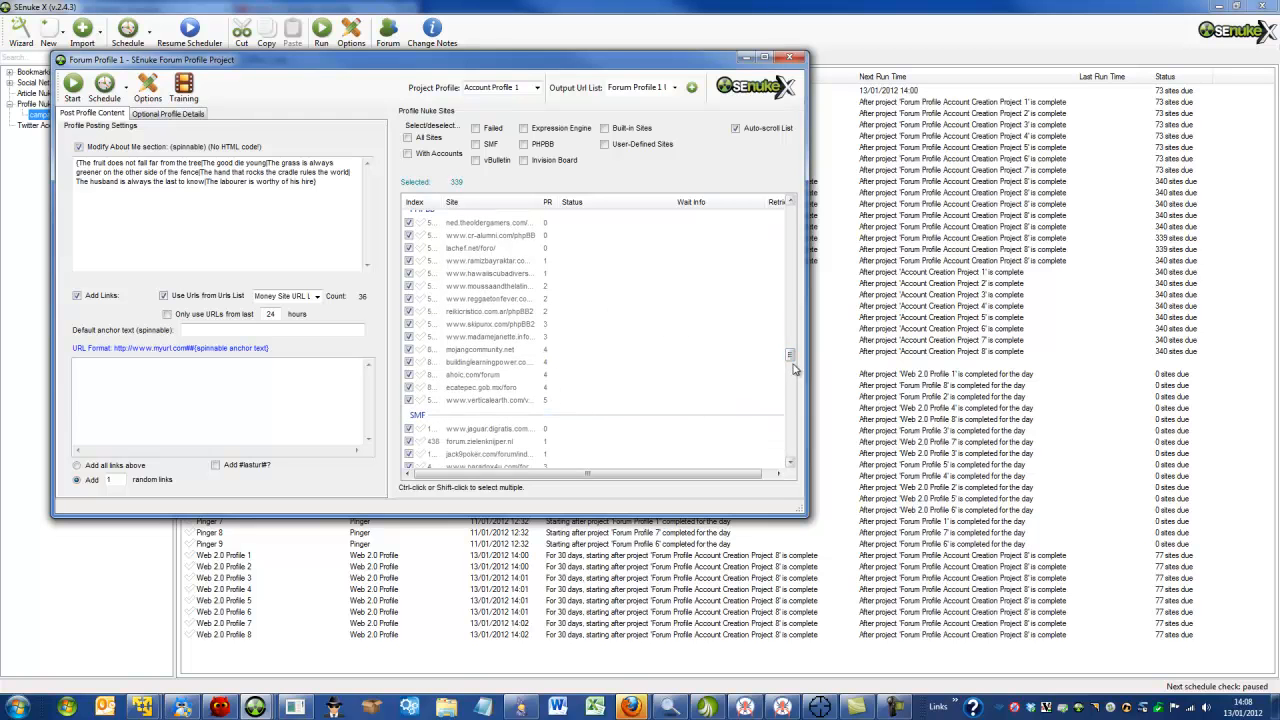
{"action": "left_click_drag", "start_coordinate": [790, 357], "coordinate": [790, 364]}
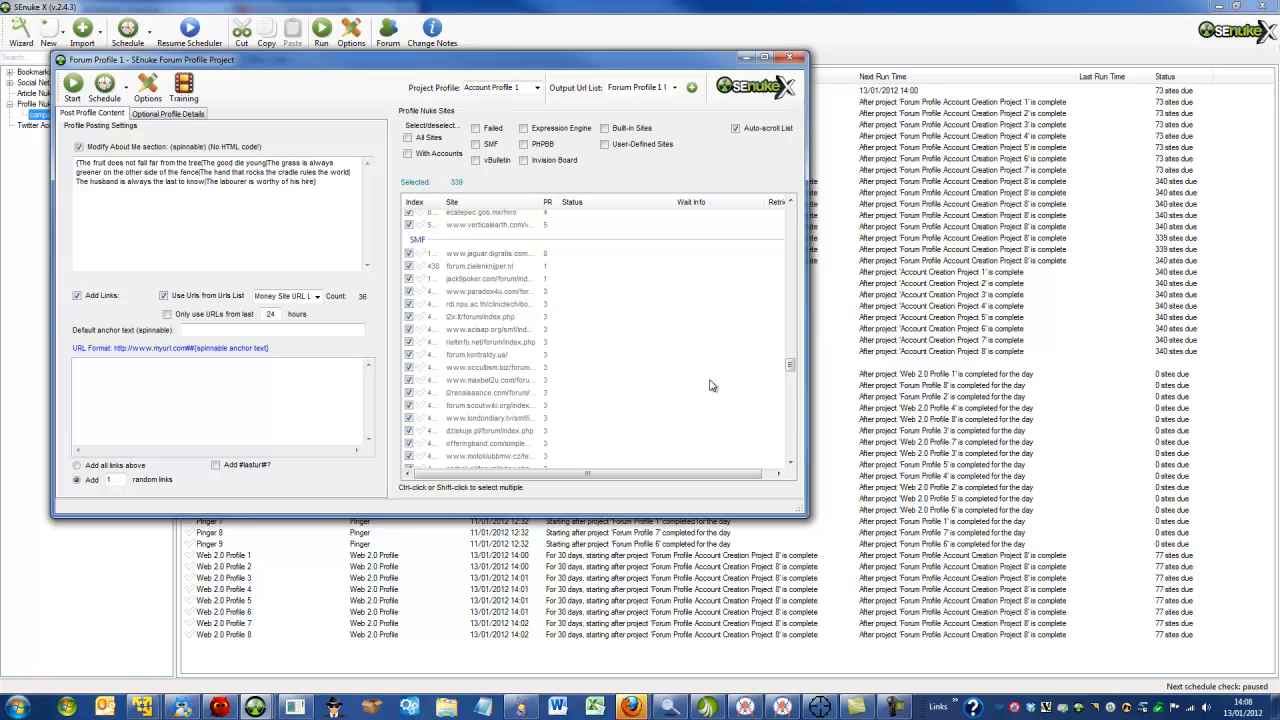
{"action": "left_click_drag", "start_coordinate": [790, 366], "coordinate": [787, 458]}
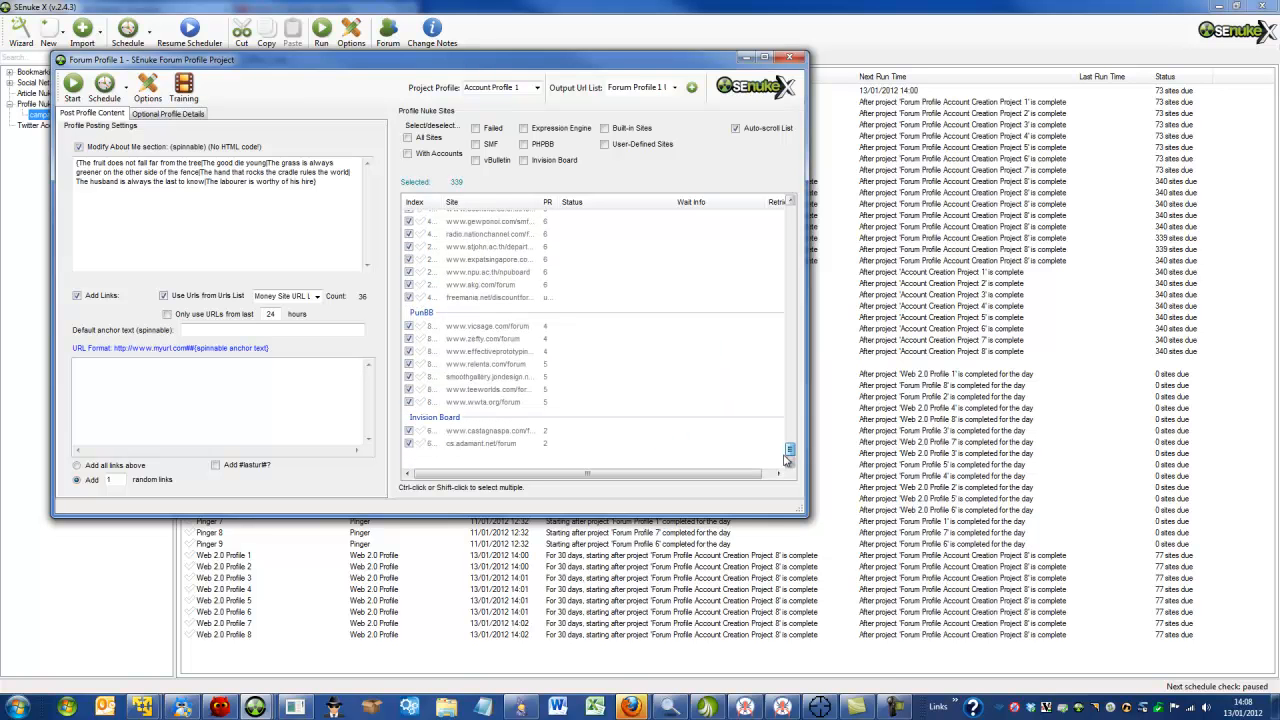
{"action": "left_click", "coordinate": [295, 707]}
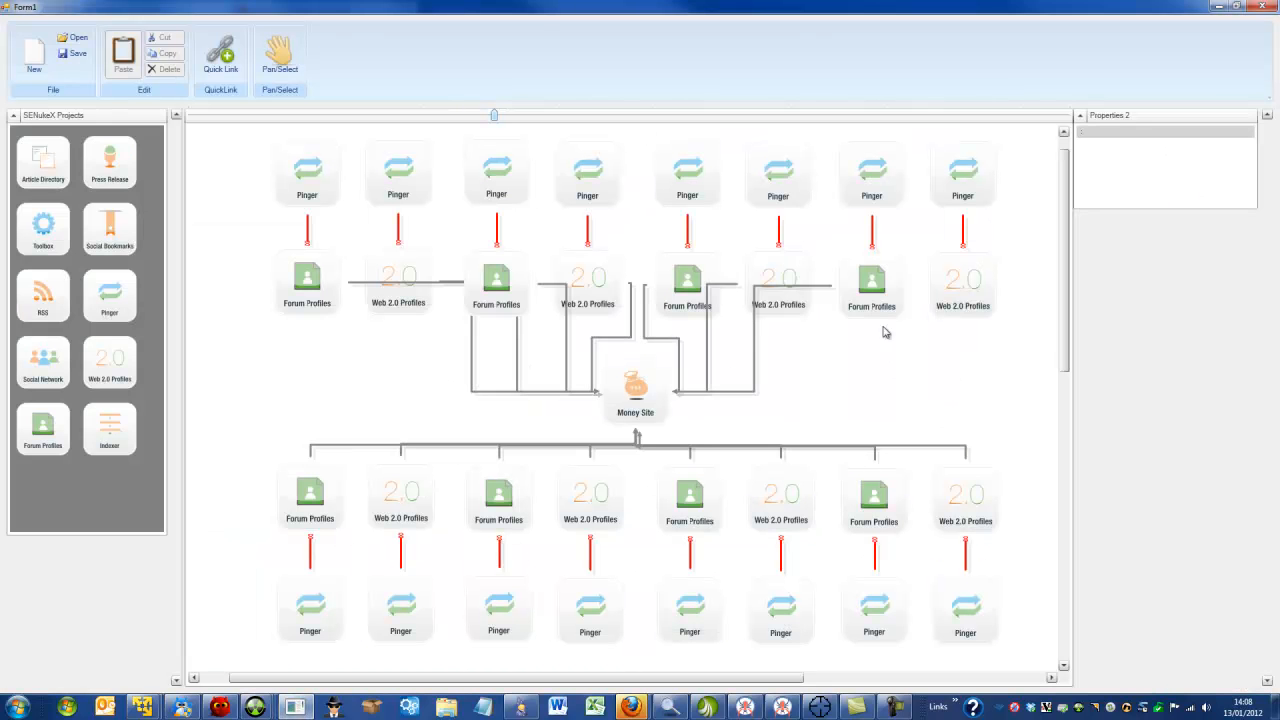